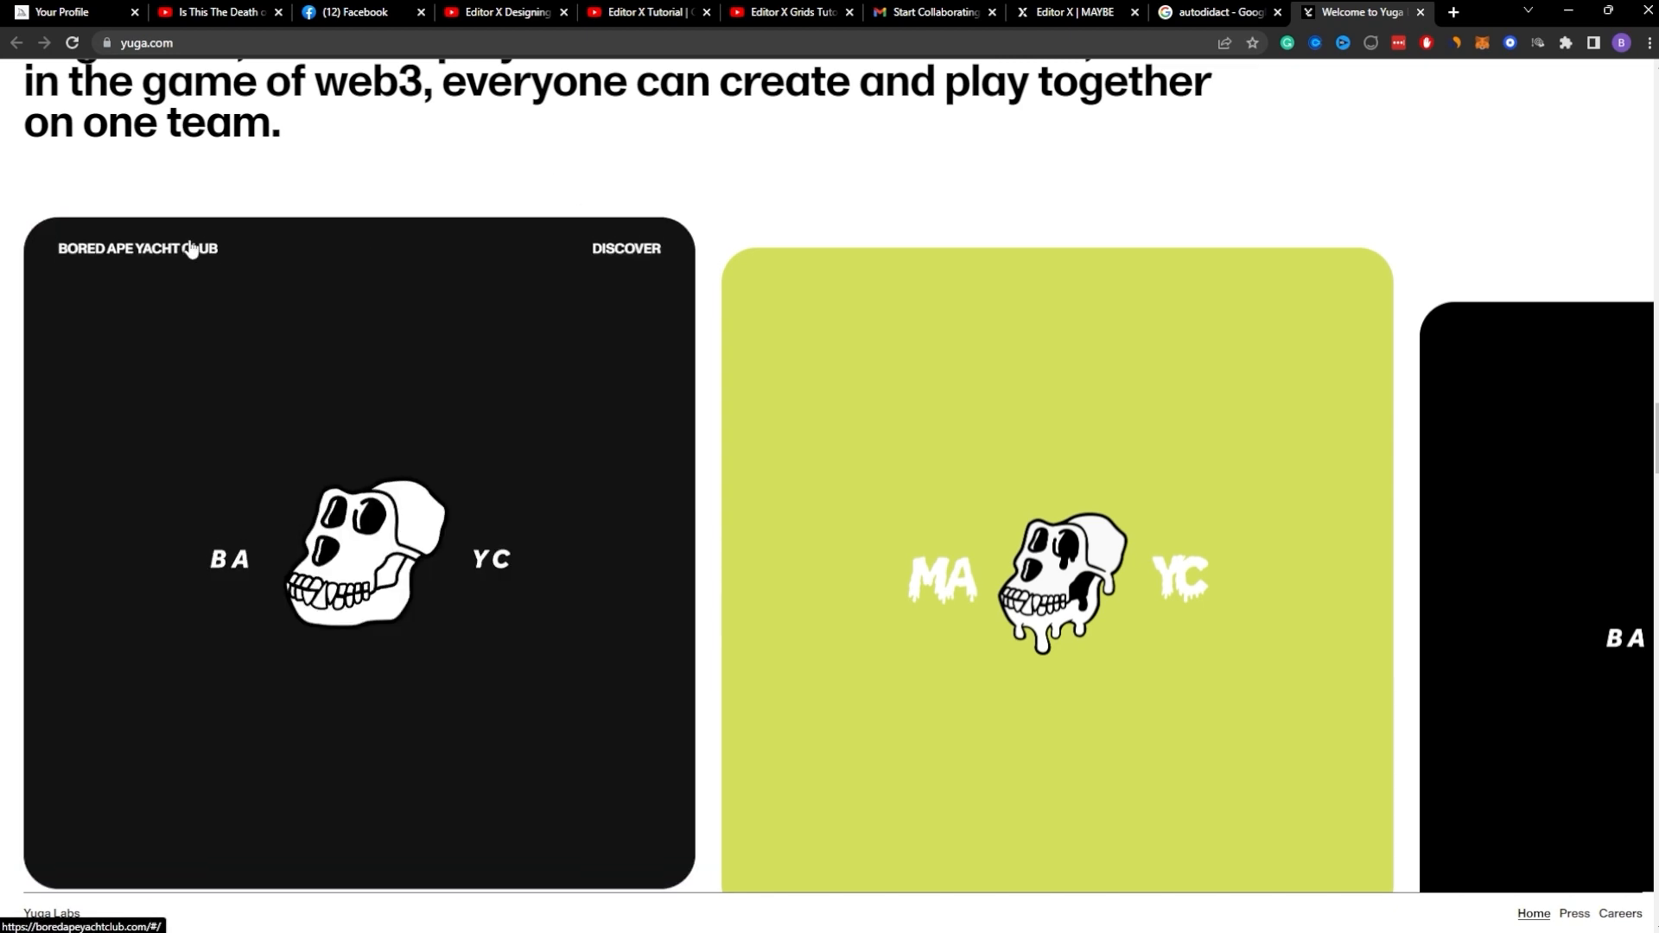
click(1214, 22)
click(1071, 12)
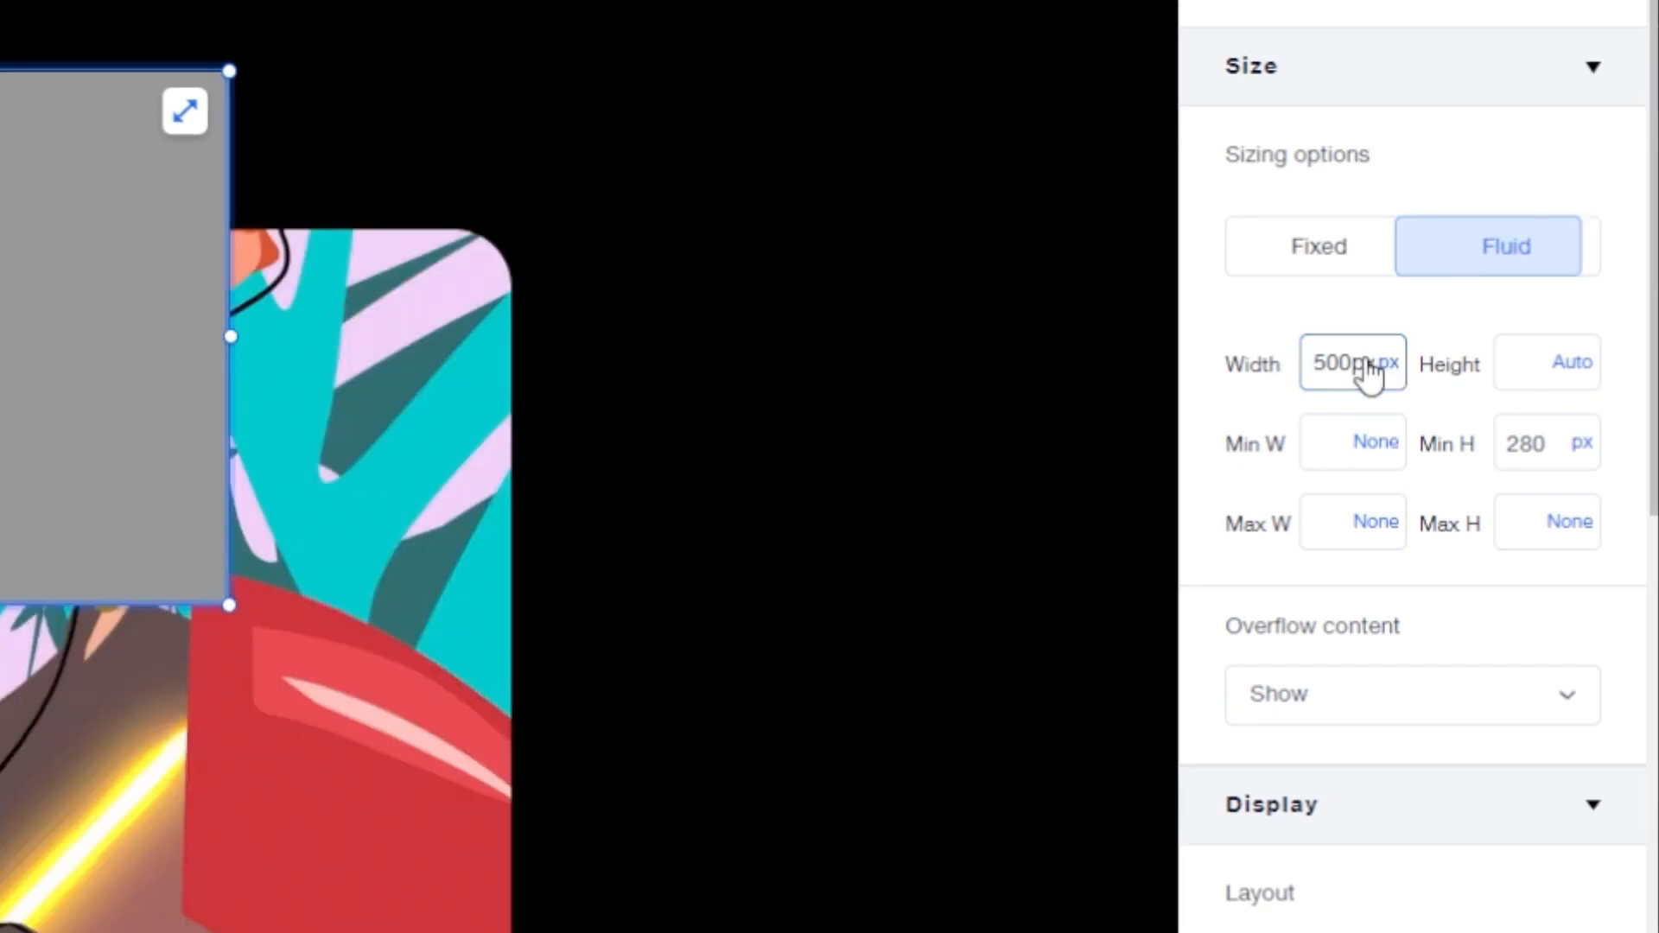
click(1546, 370)
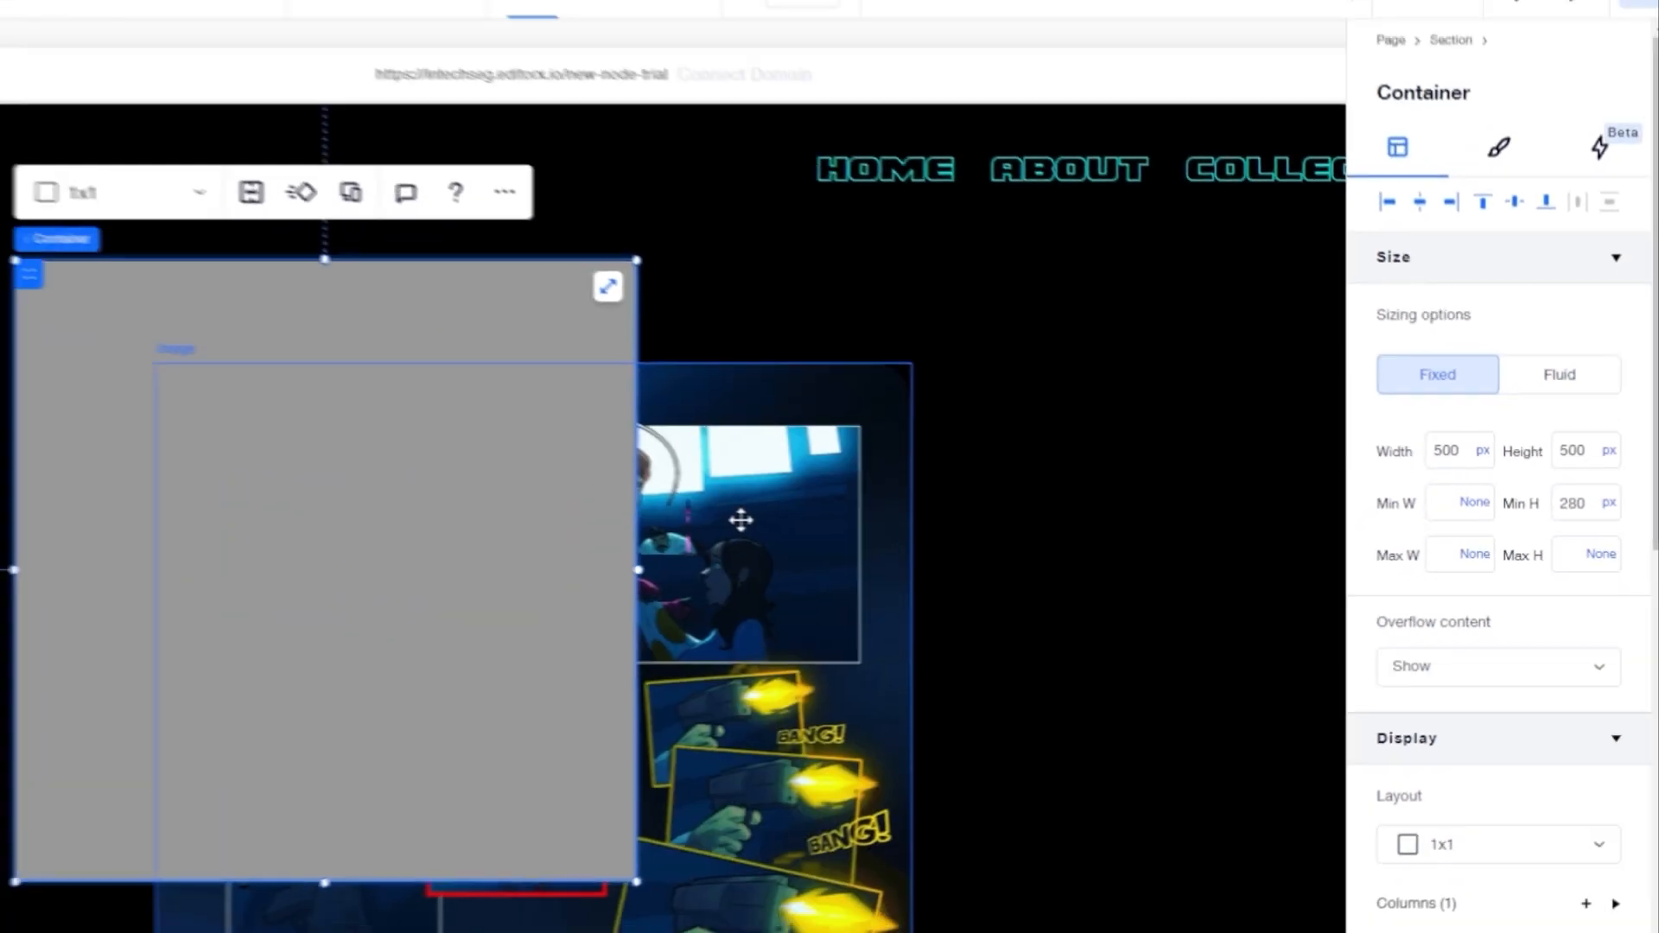
click(283, 636)
drag(284, 636, 645, 495)
drag(1148, 554, 1099, 566)
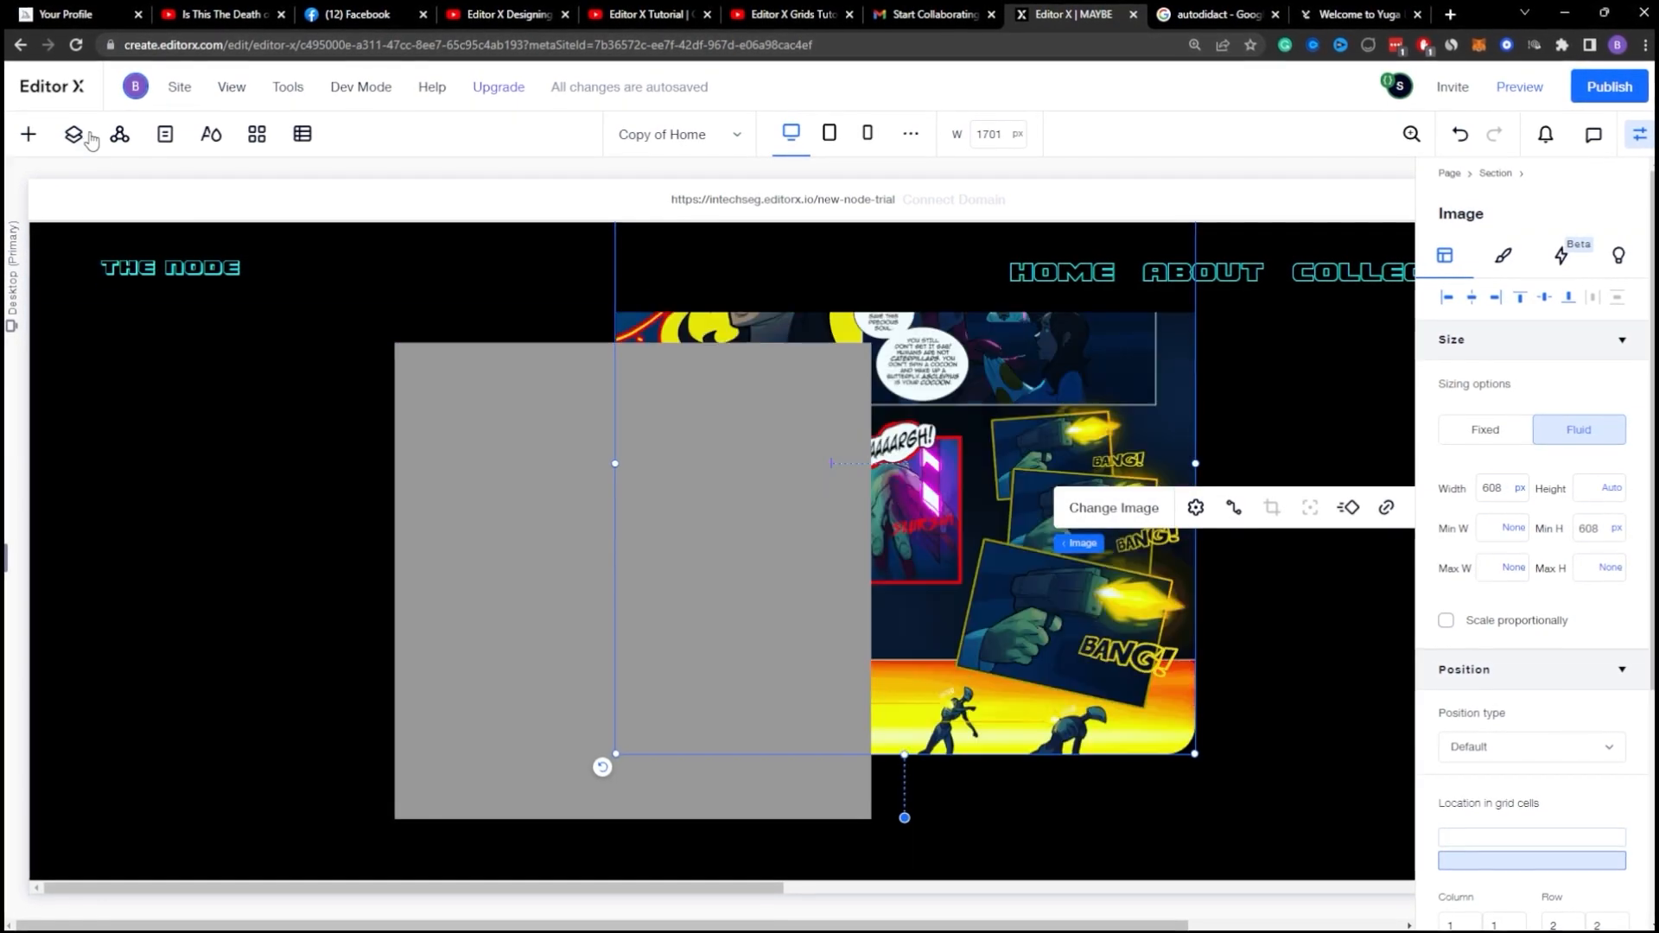
Step: Delete the image from the last section's container using the Layers panel
click(76, 135)
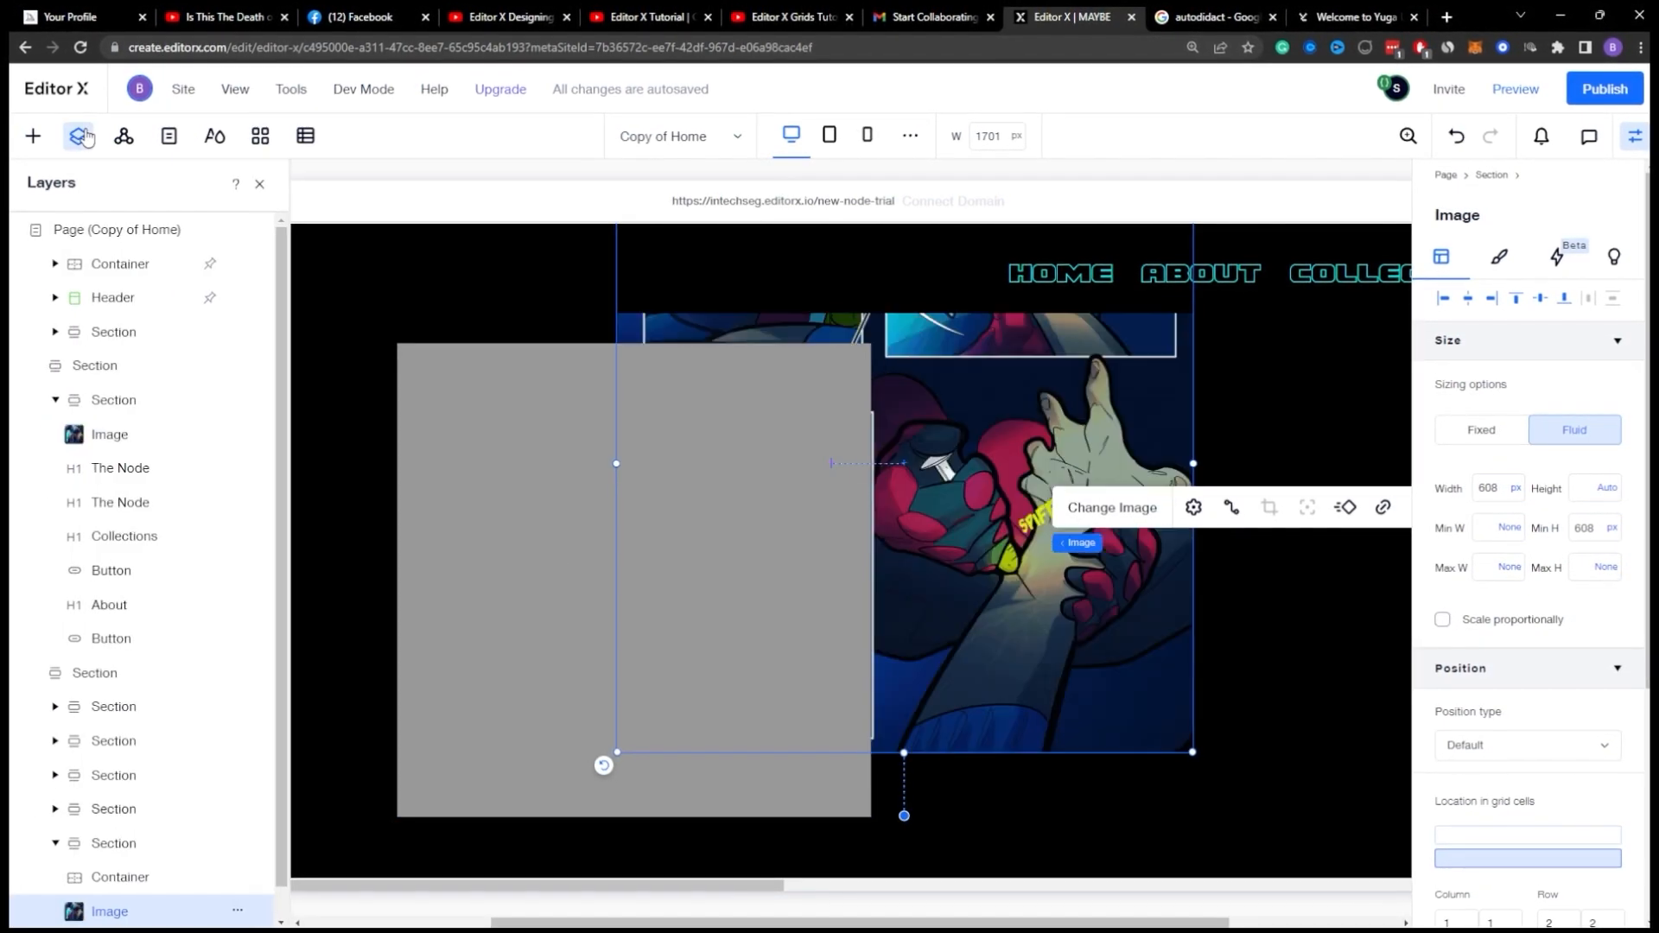
scroll(185, 859, down, 1)
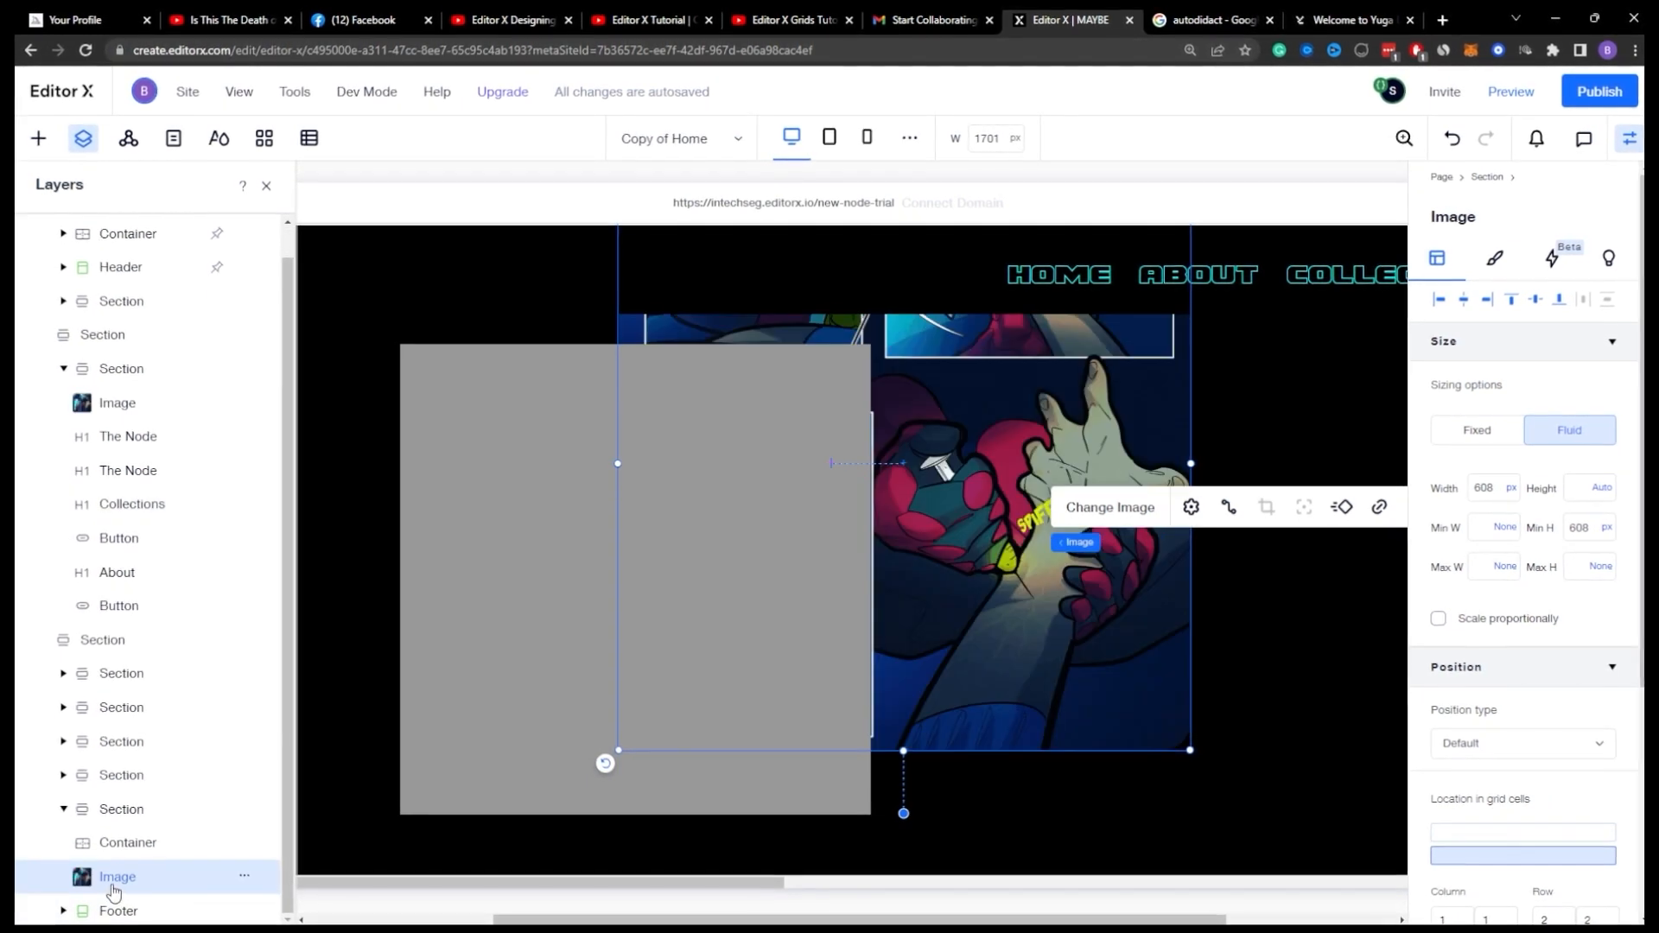
key(Delete)
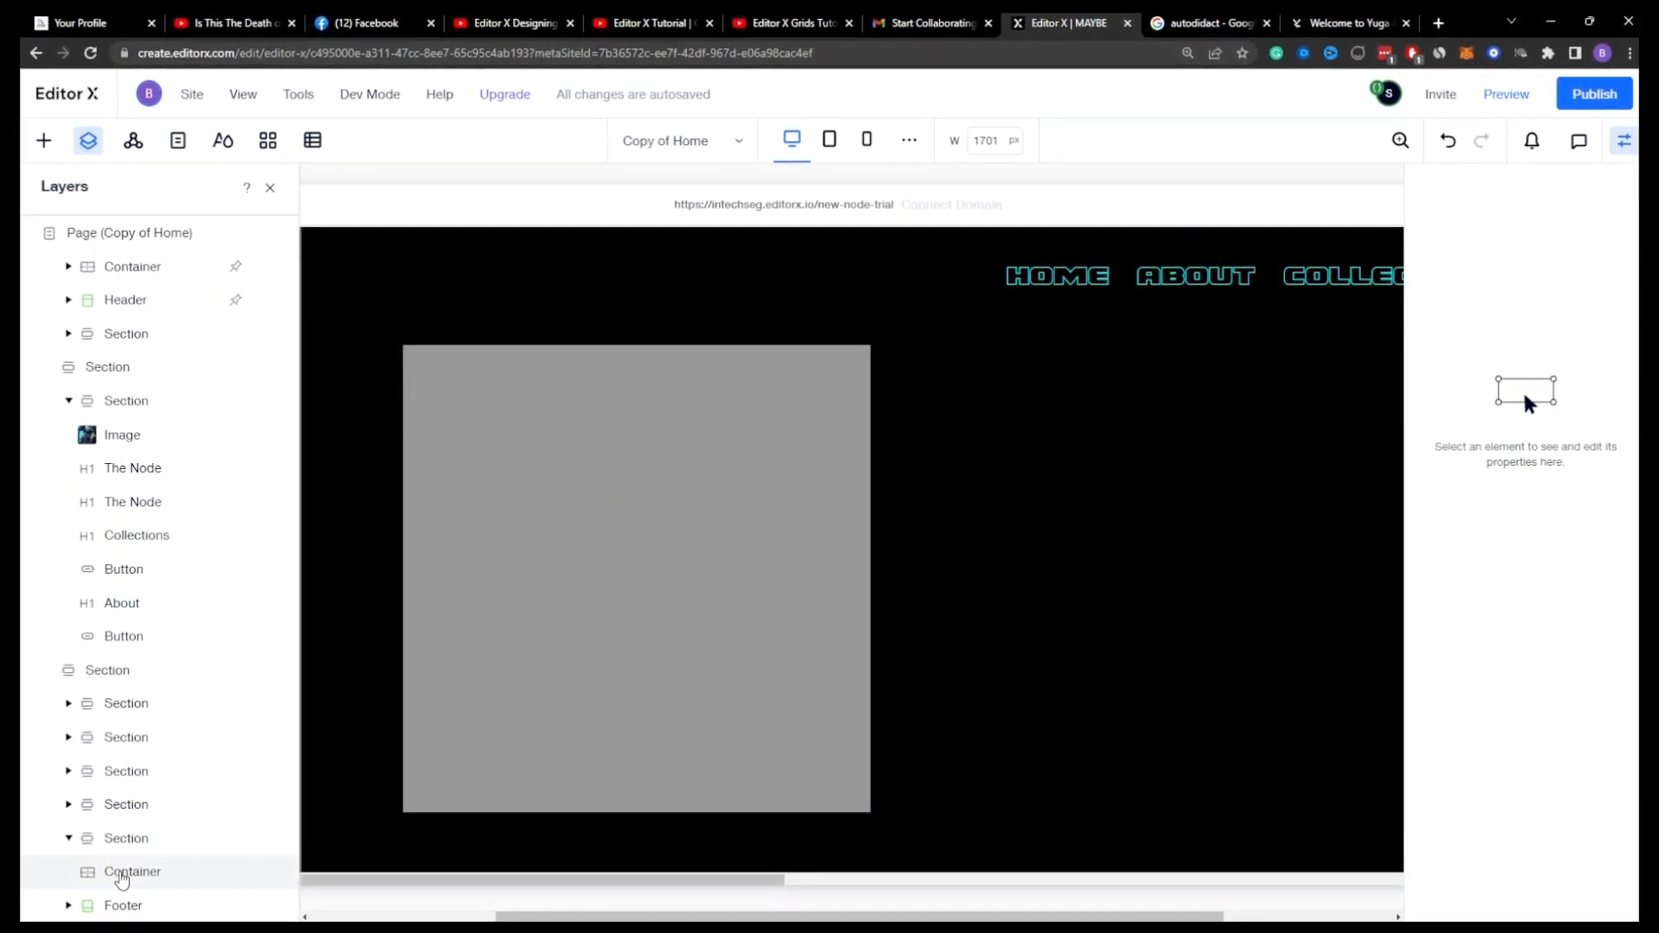
Step: Paste the copied image into the last section's container
click(131, 870)
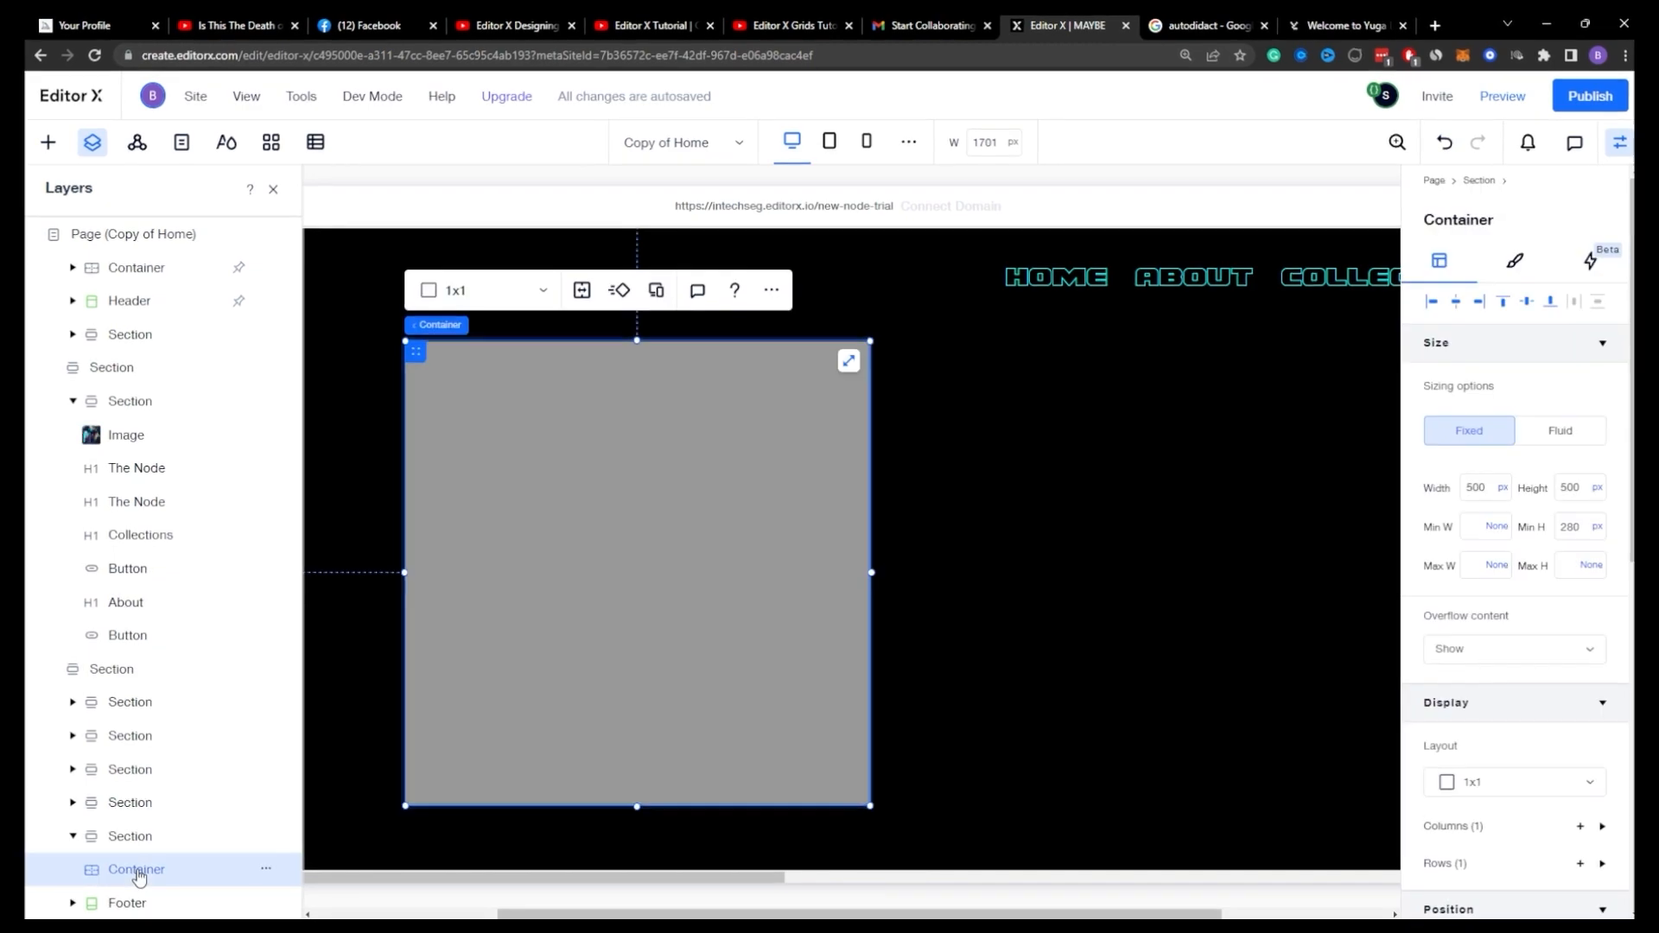
key(ctrl+v)
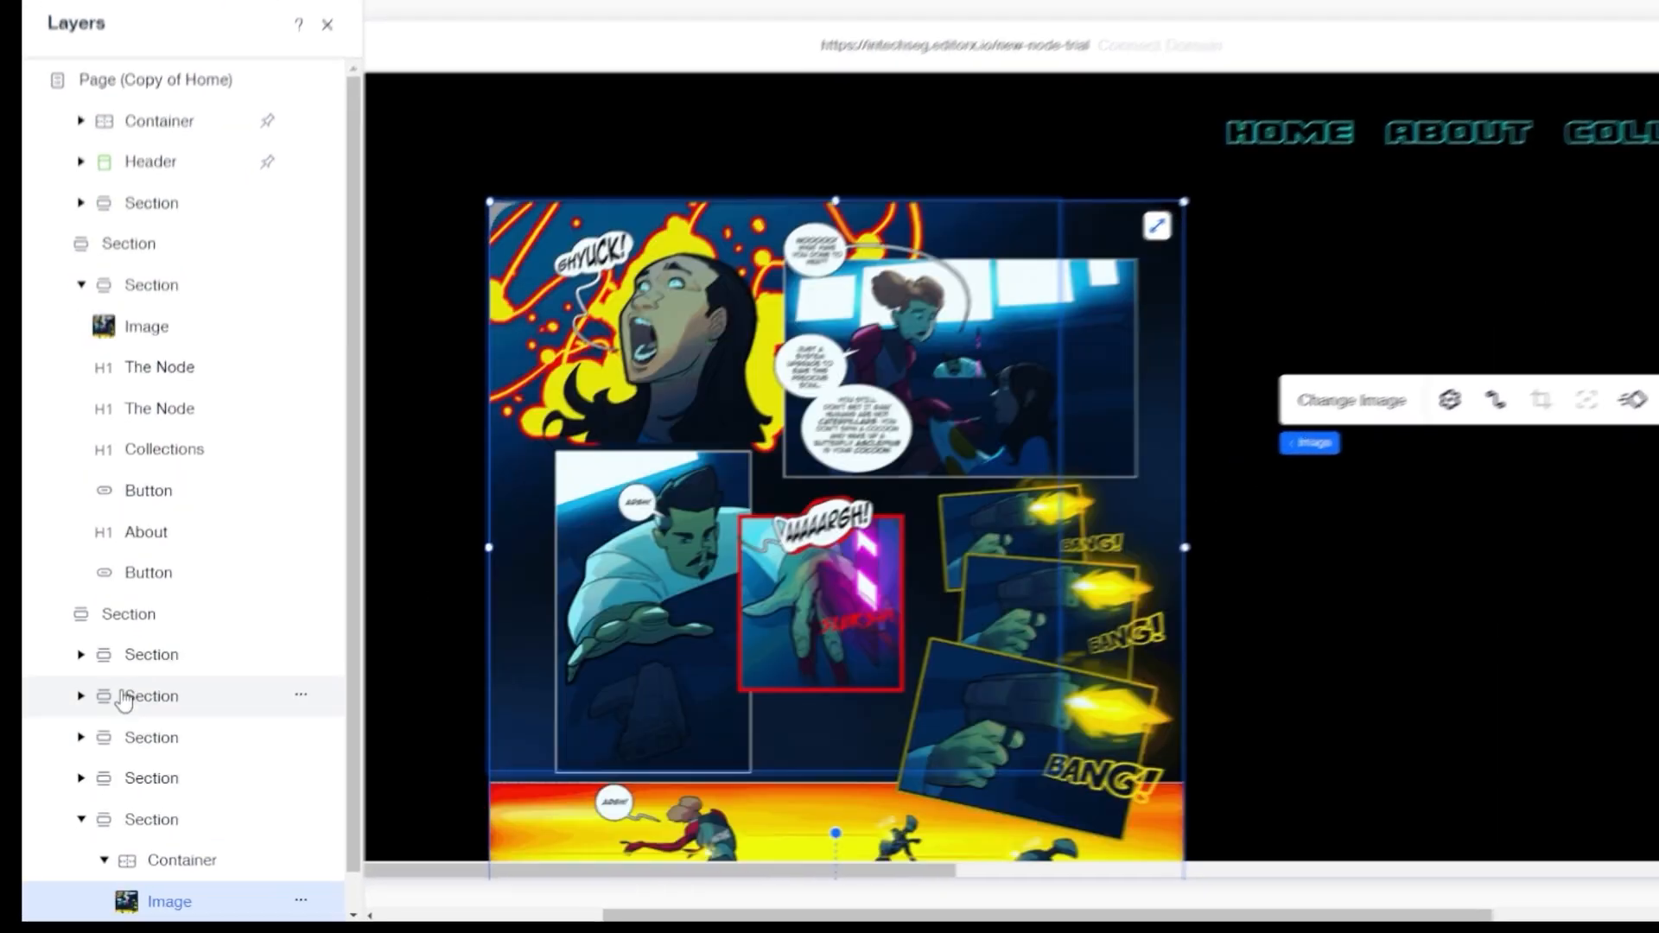
Step: Set the container's minimum height to None
scroll(124, 700, down, 1)
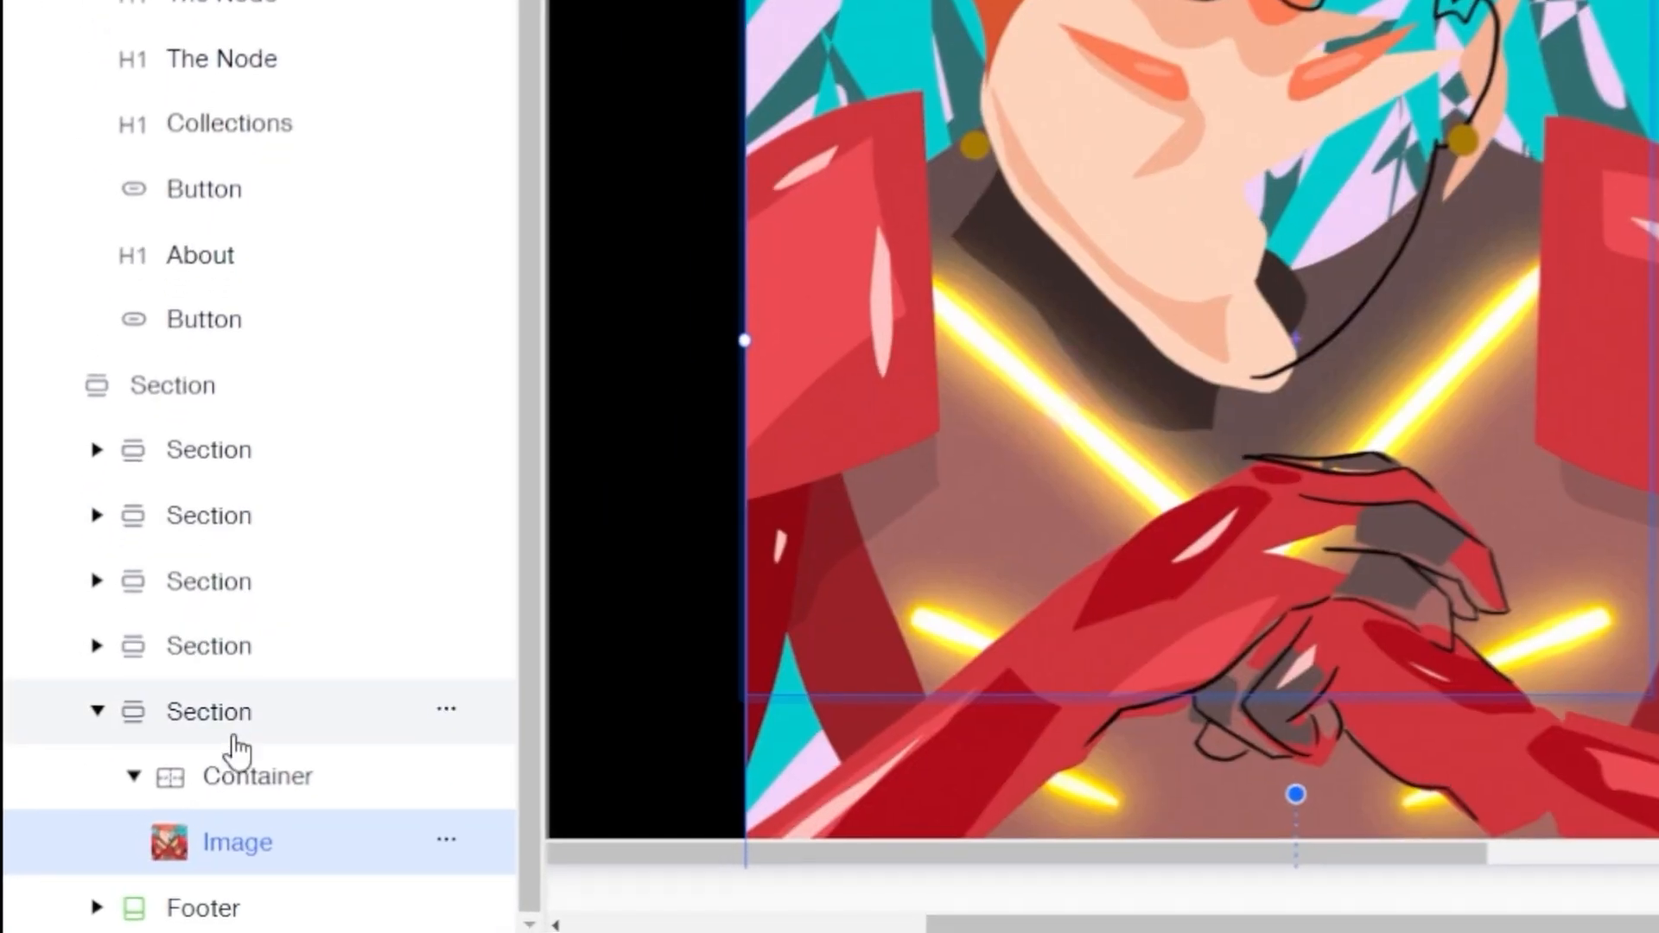
click(130, 862)
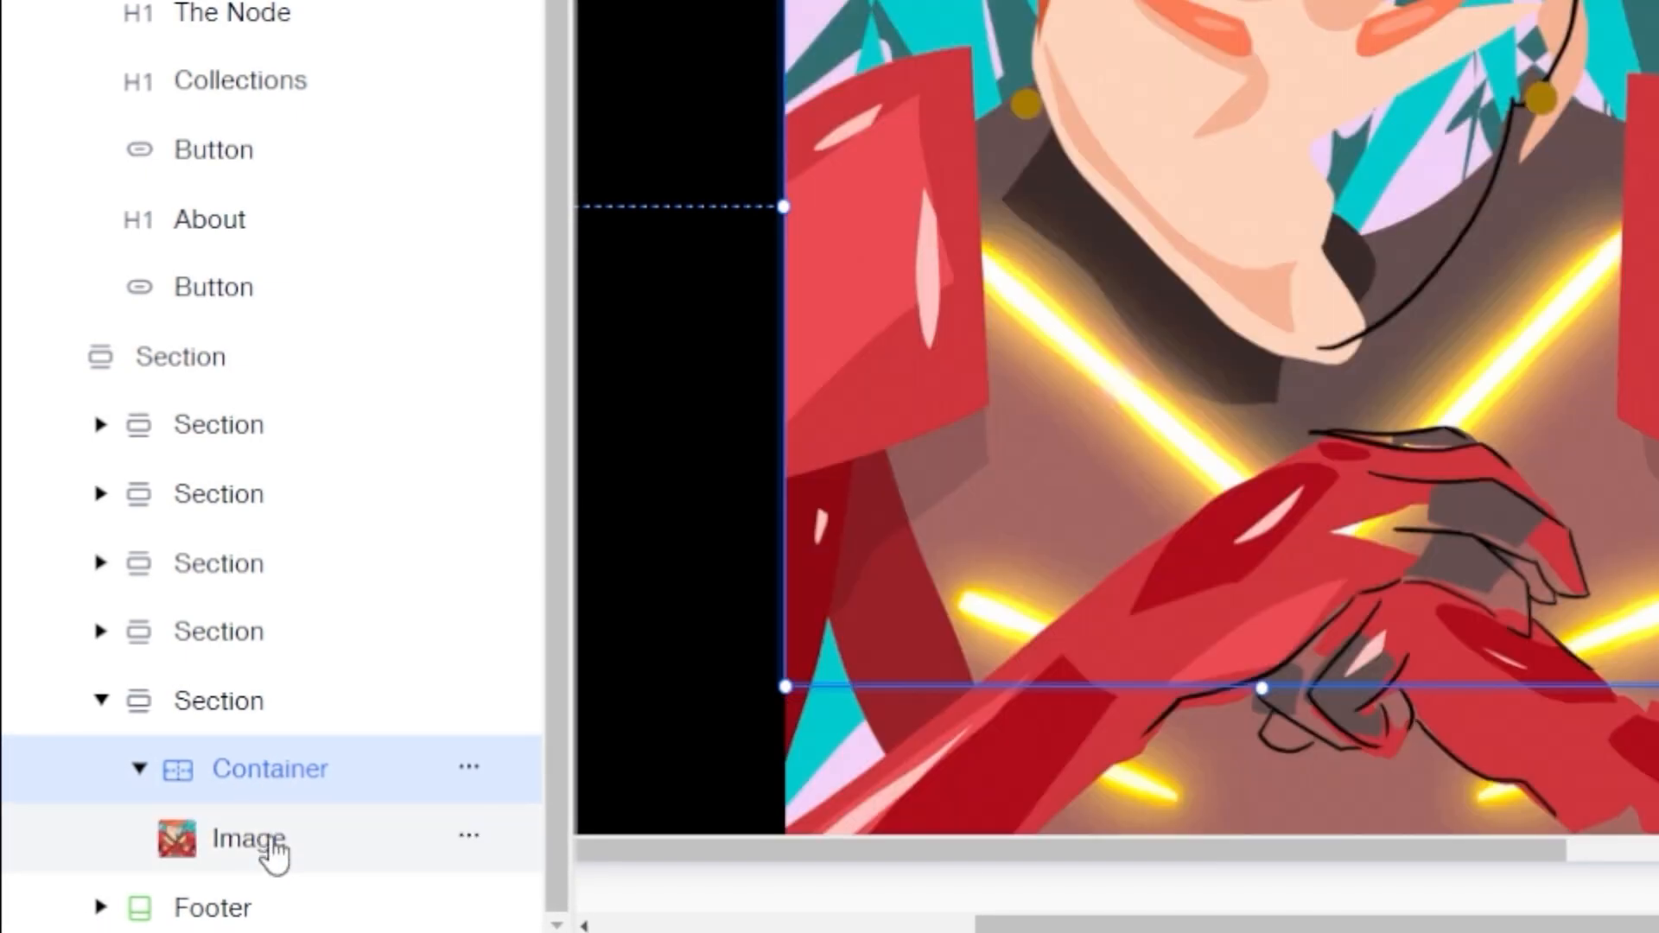
click(274, 853)
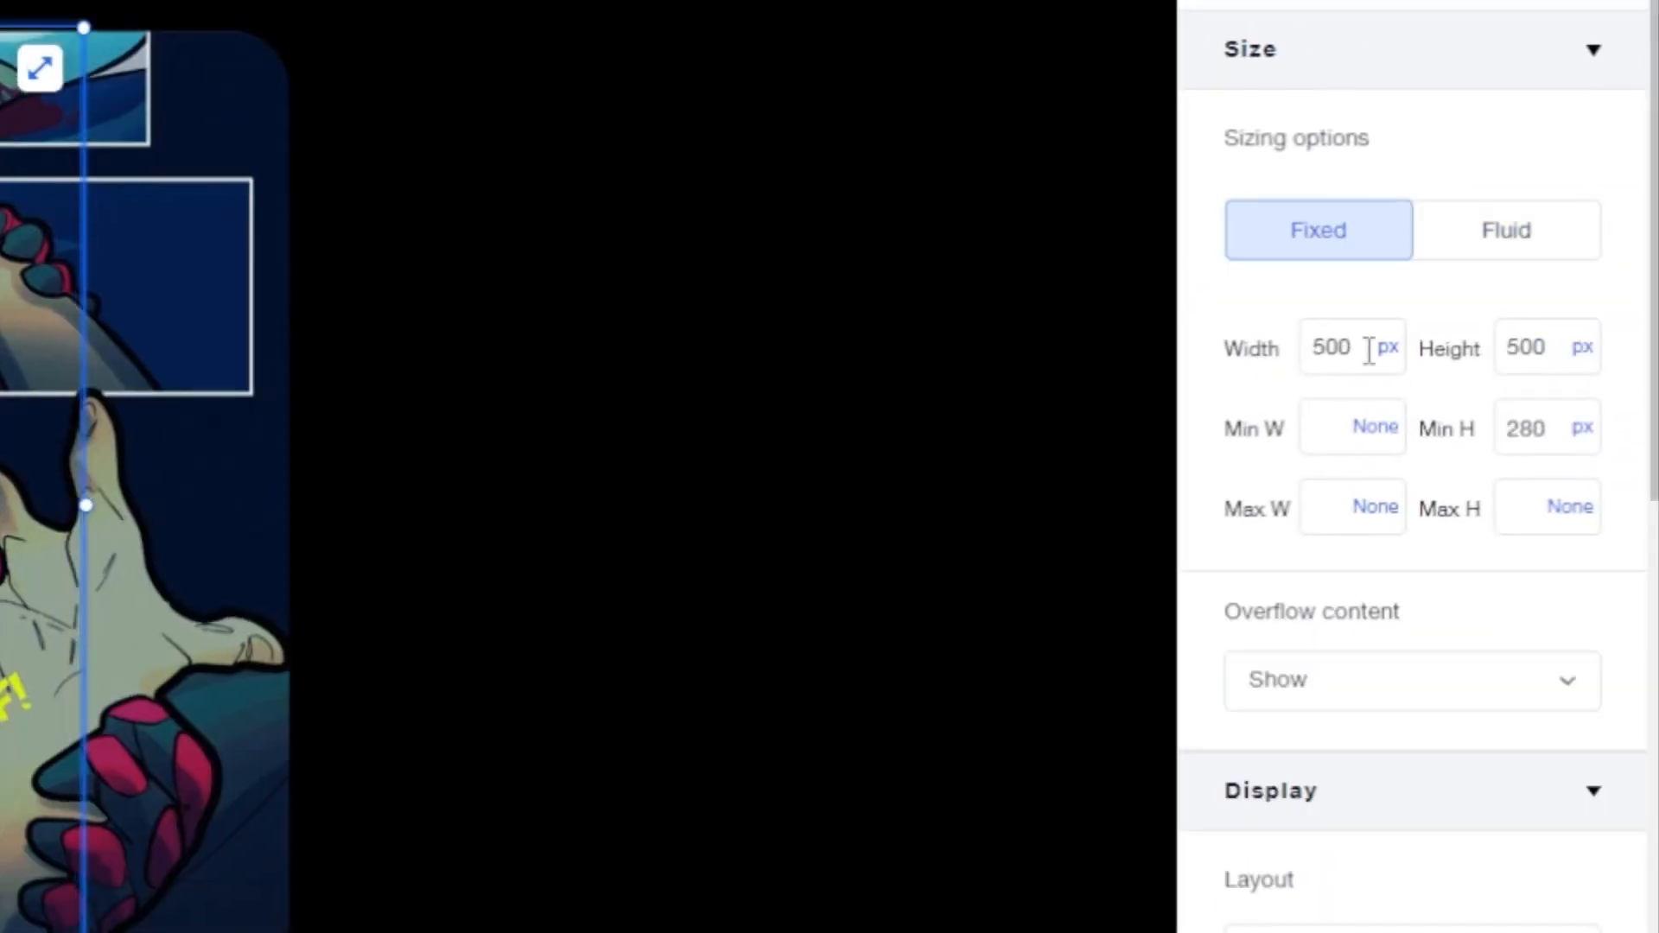
click(1578, 428)
click(1471, 386)
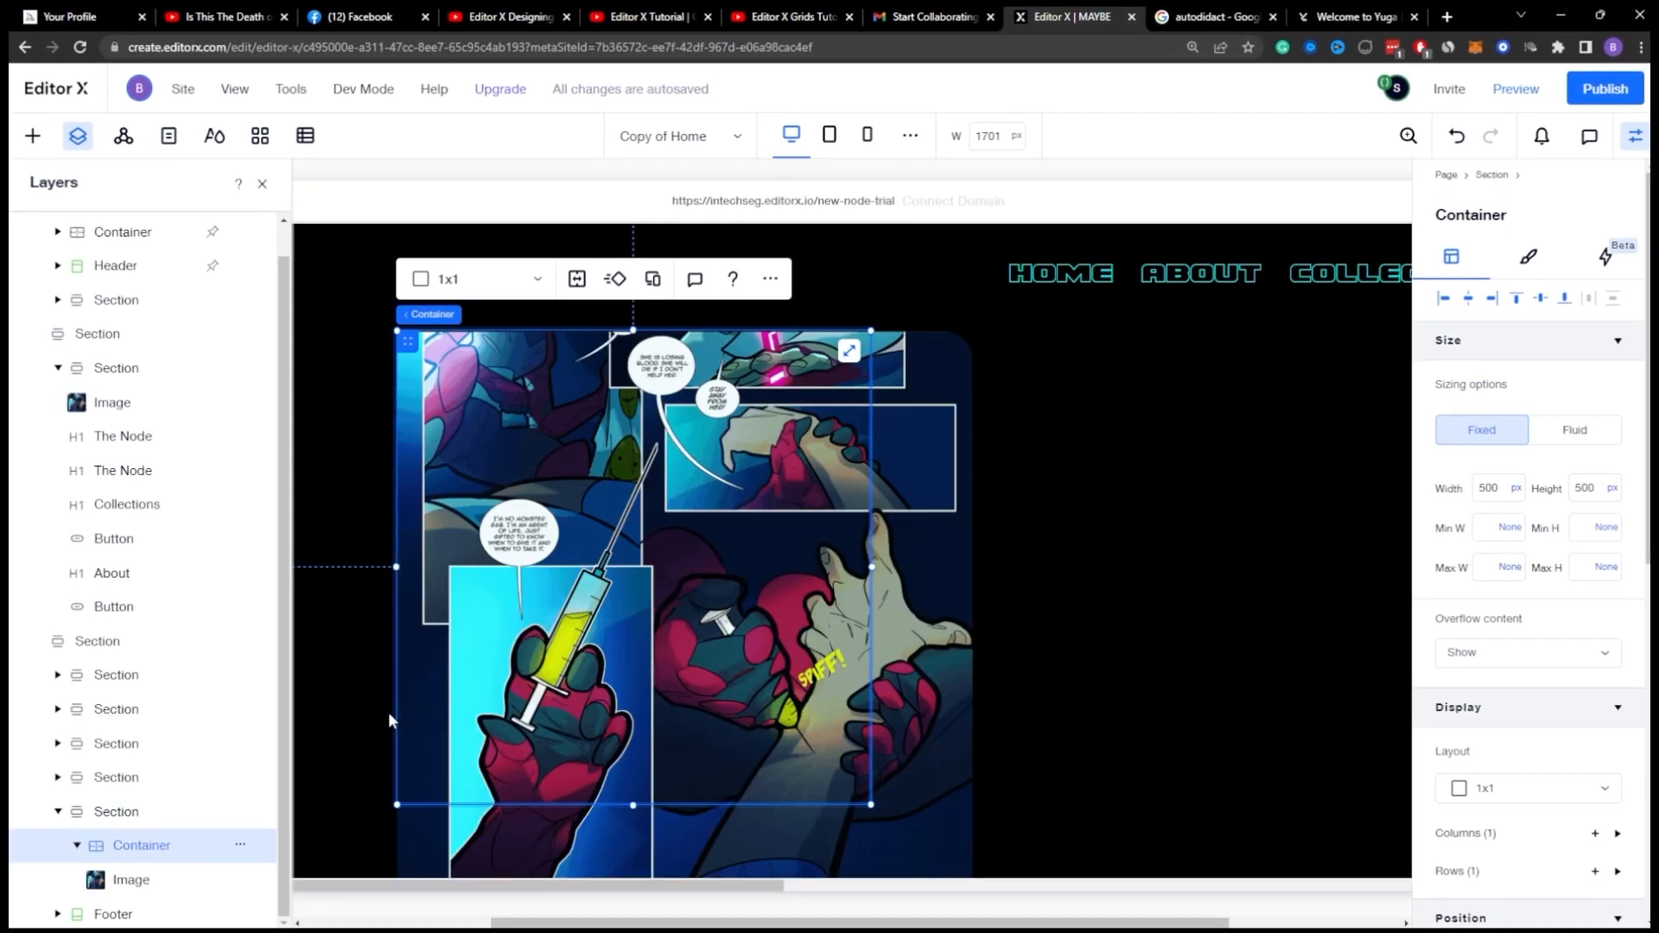
Step: Make the image fill its container at 100% width and 100% height with no minimum height
click(132, 881)
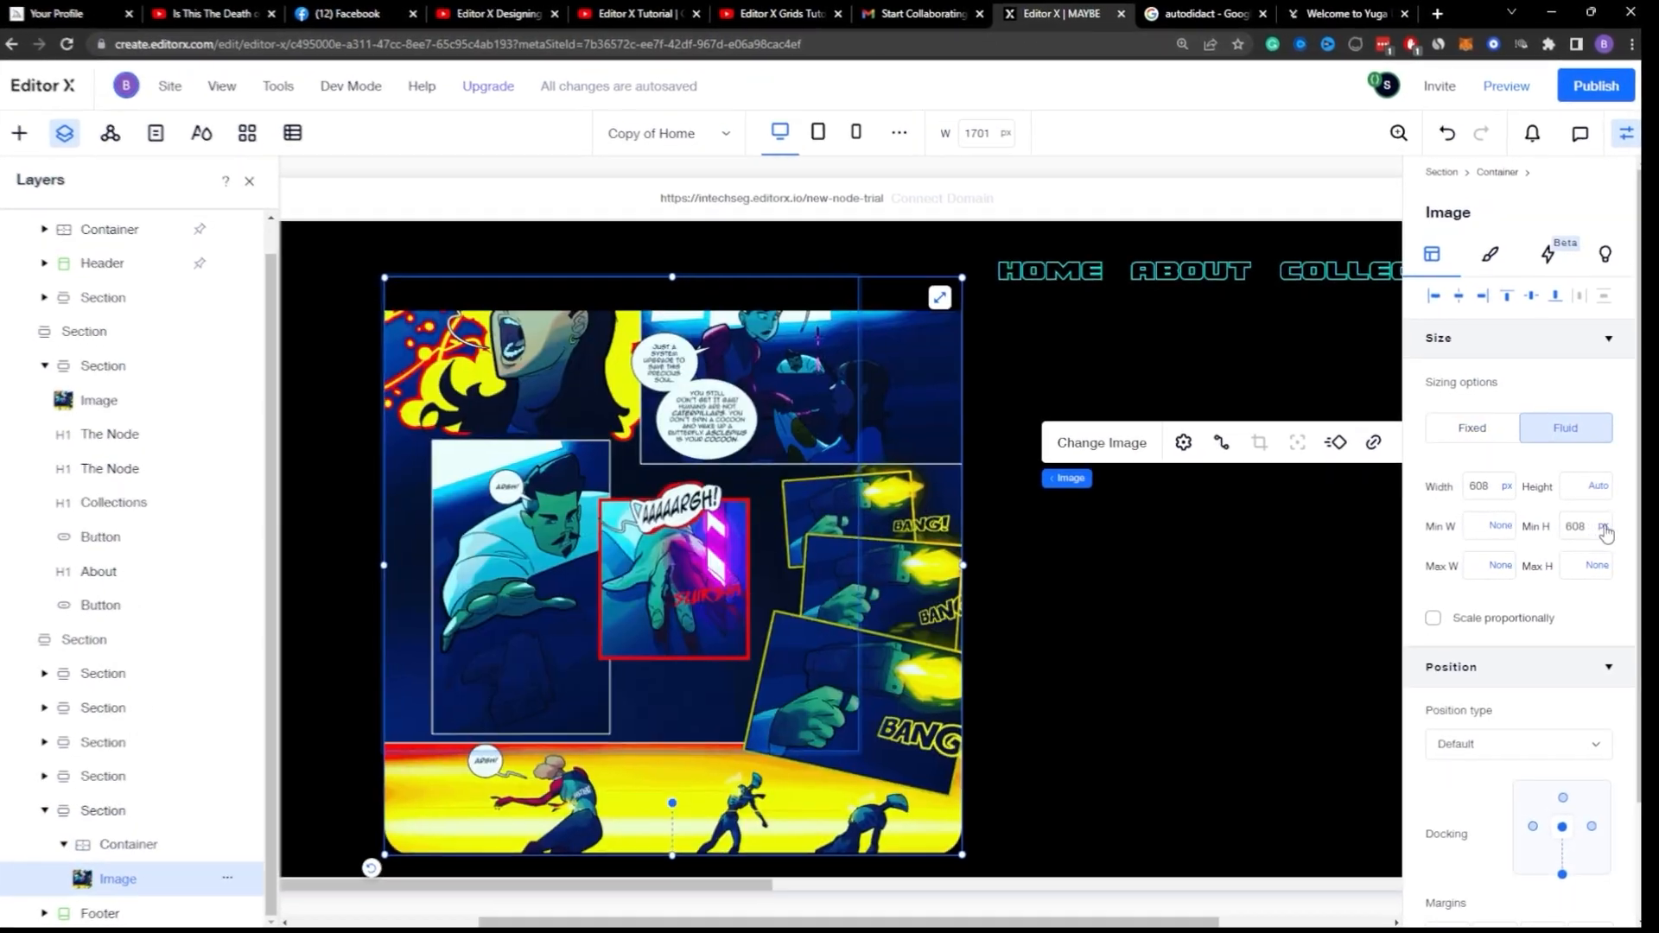
click(1600, 527)
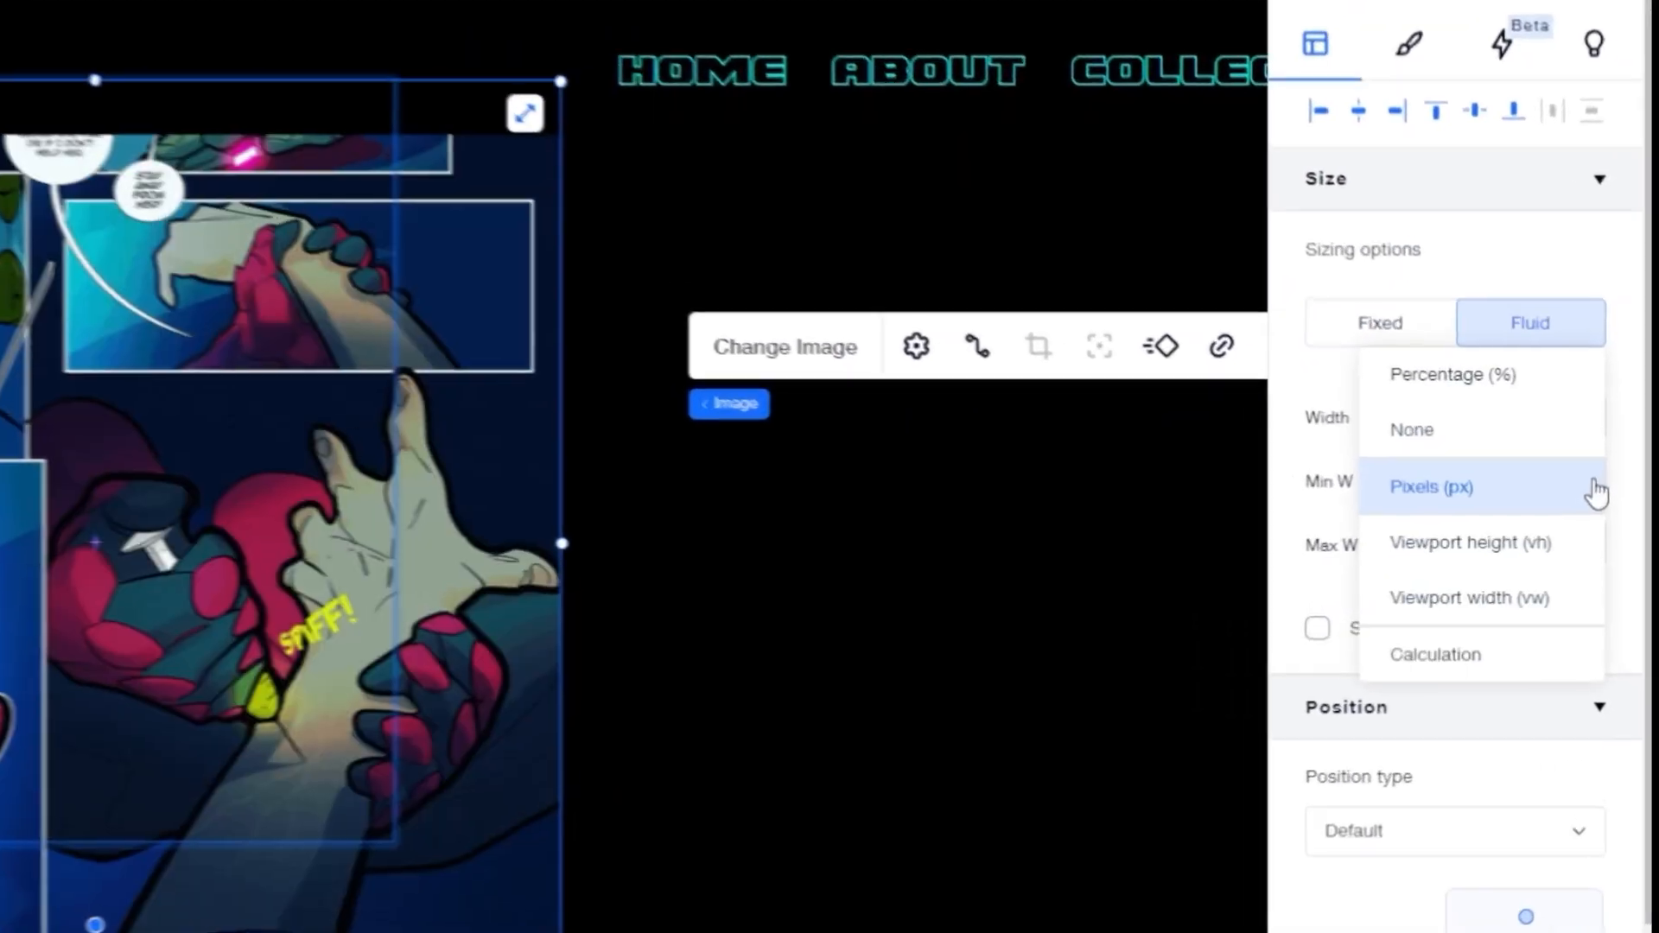
click(1534, 504)
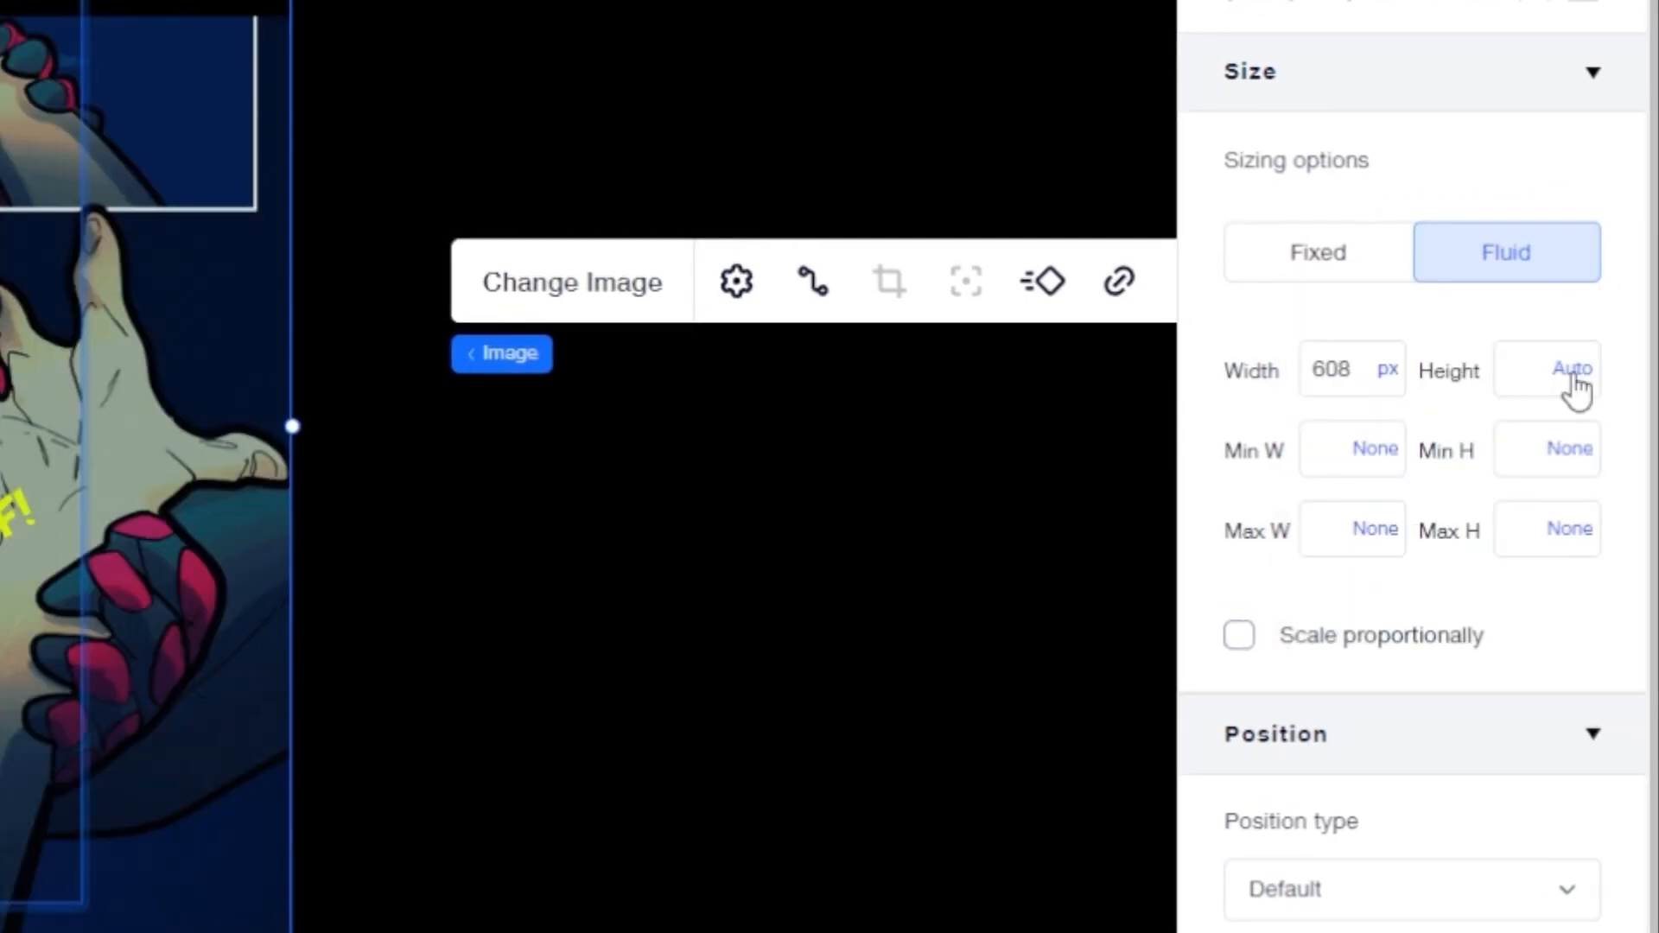
click(1563, 373)
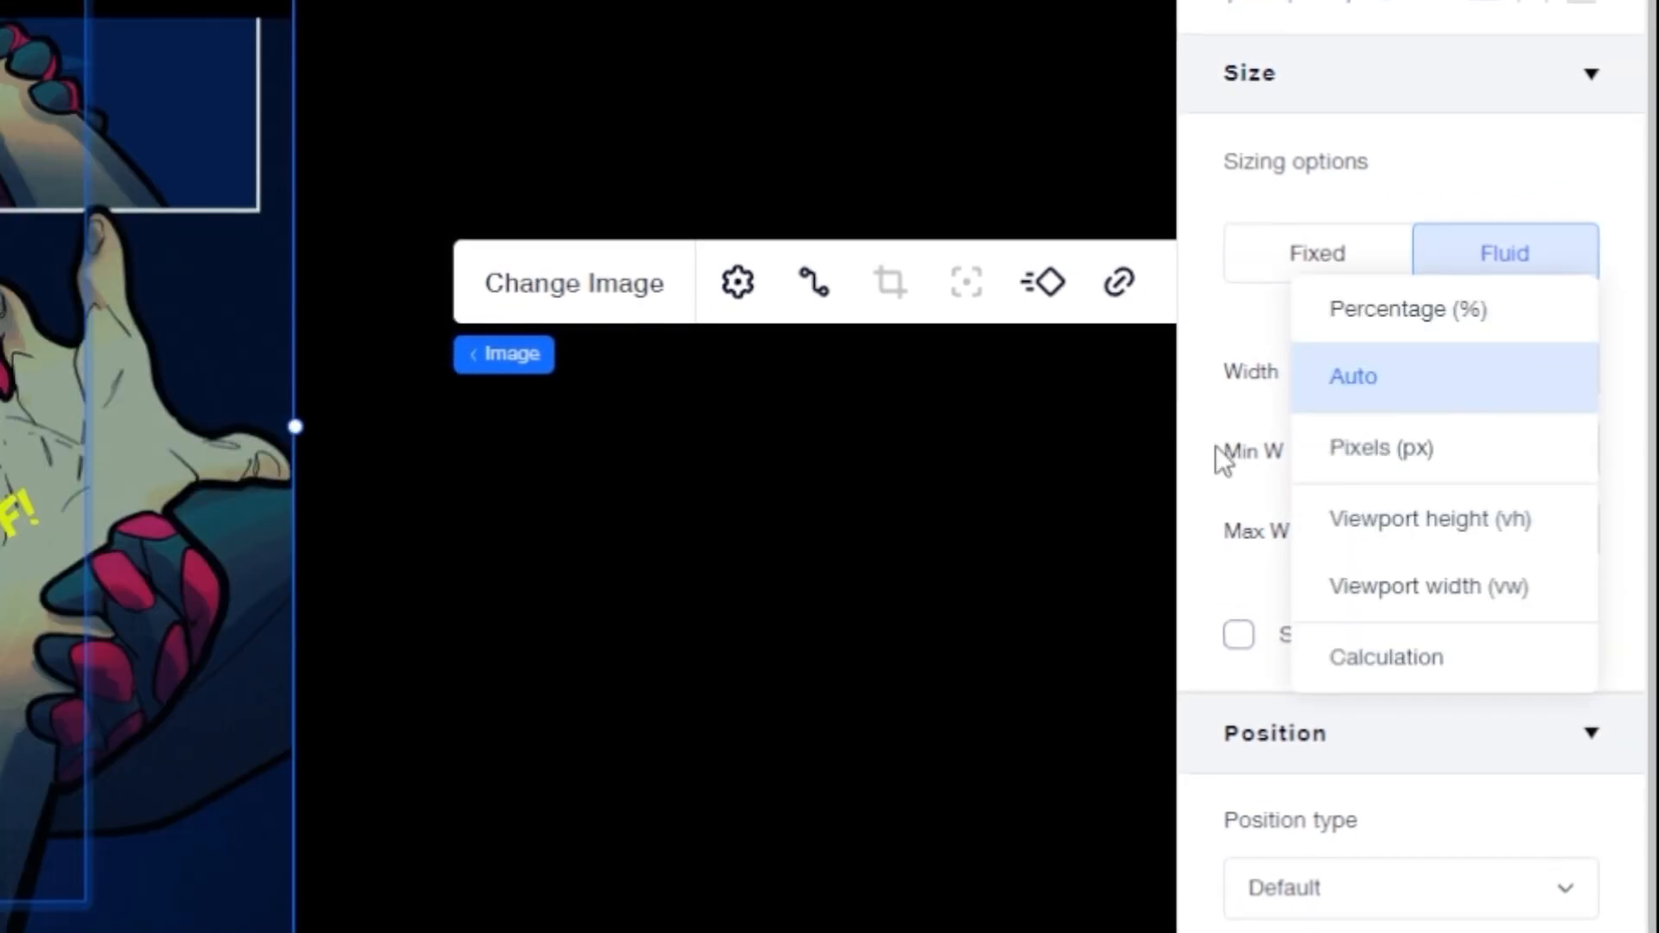
click(1486, 399)
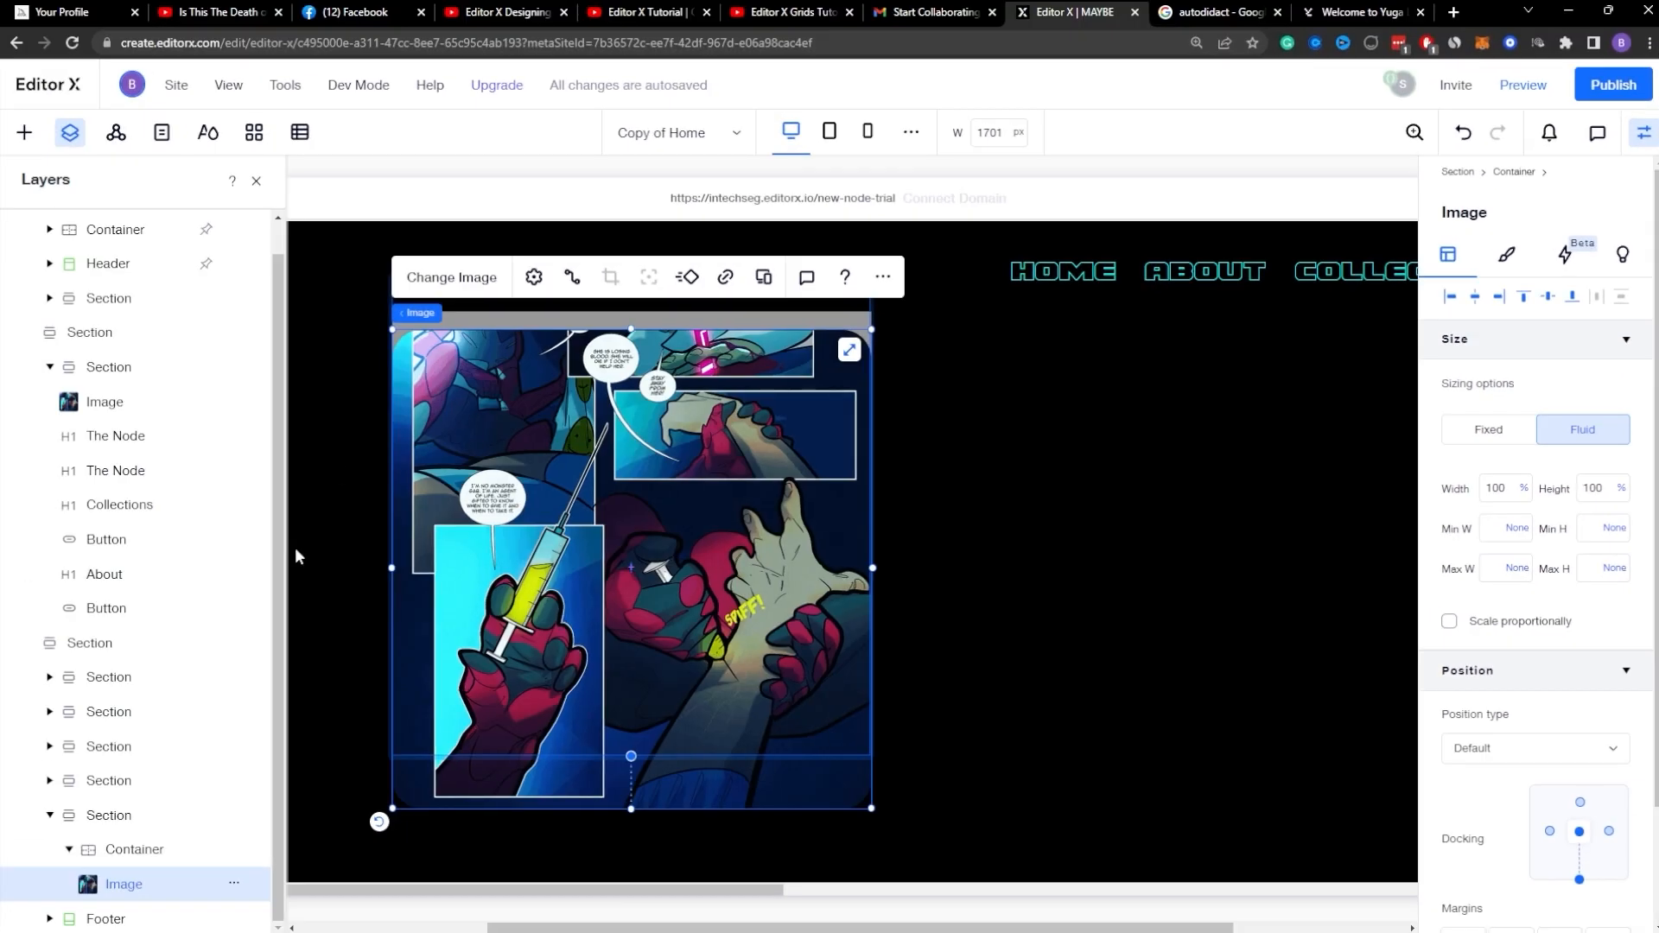
Step: Set the container's background fill opacity to 0%
click(113, 850)
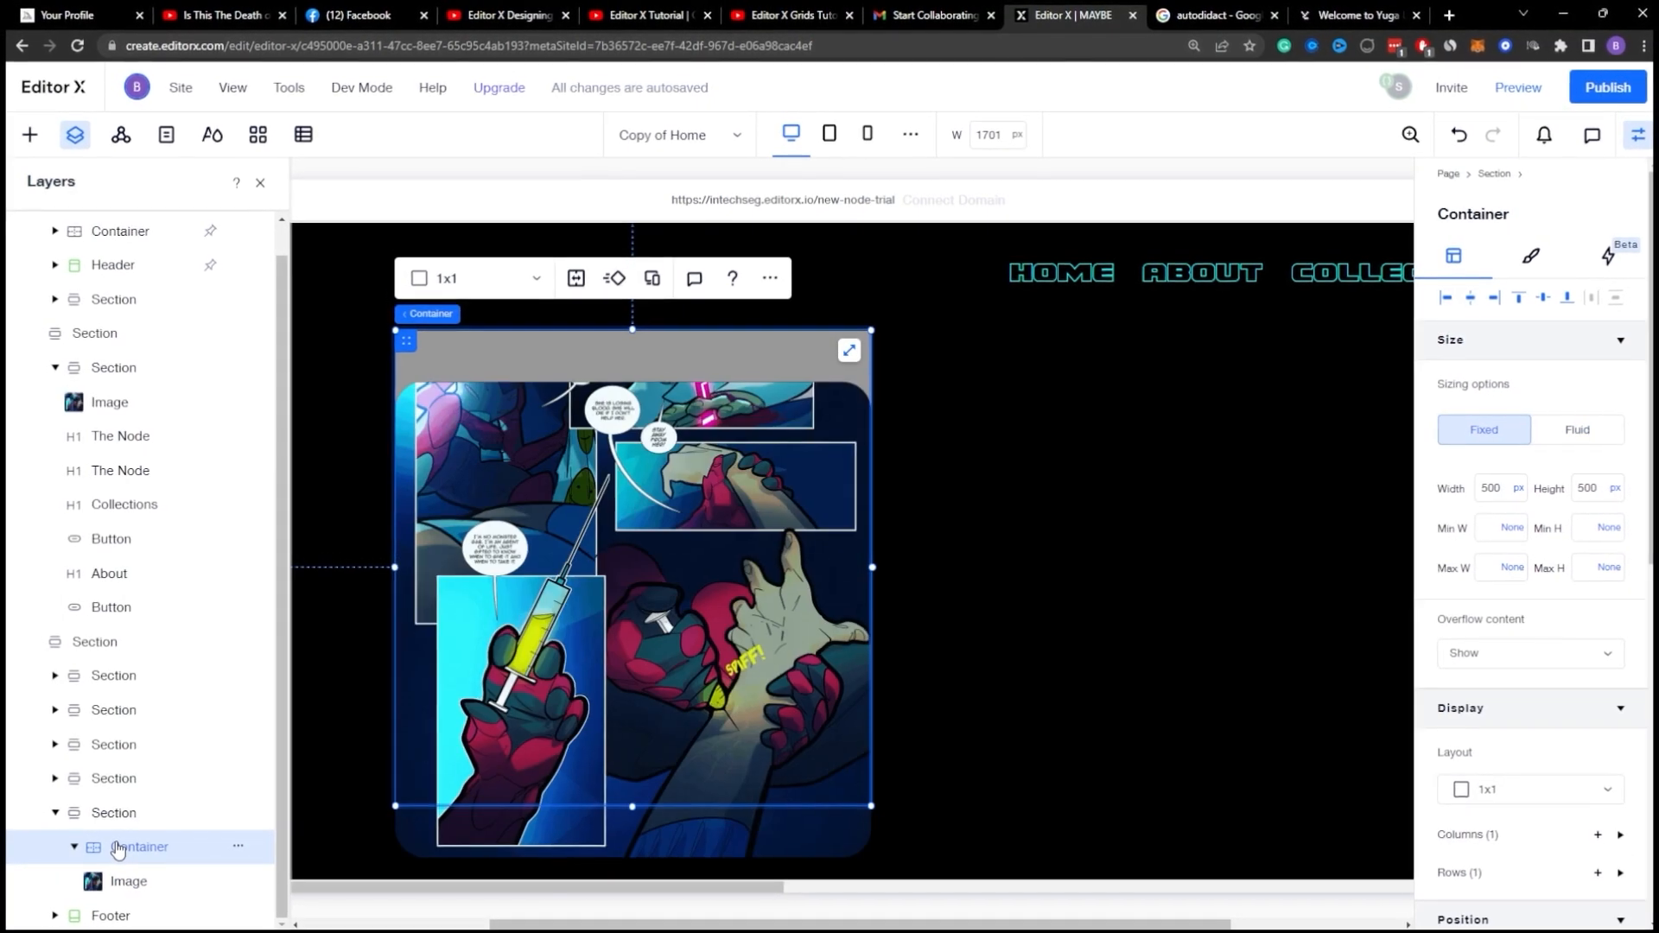
click(128, 879)
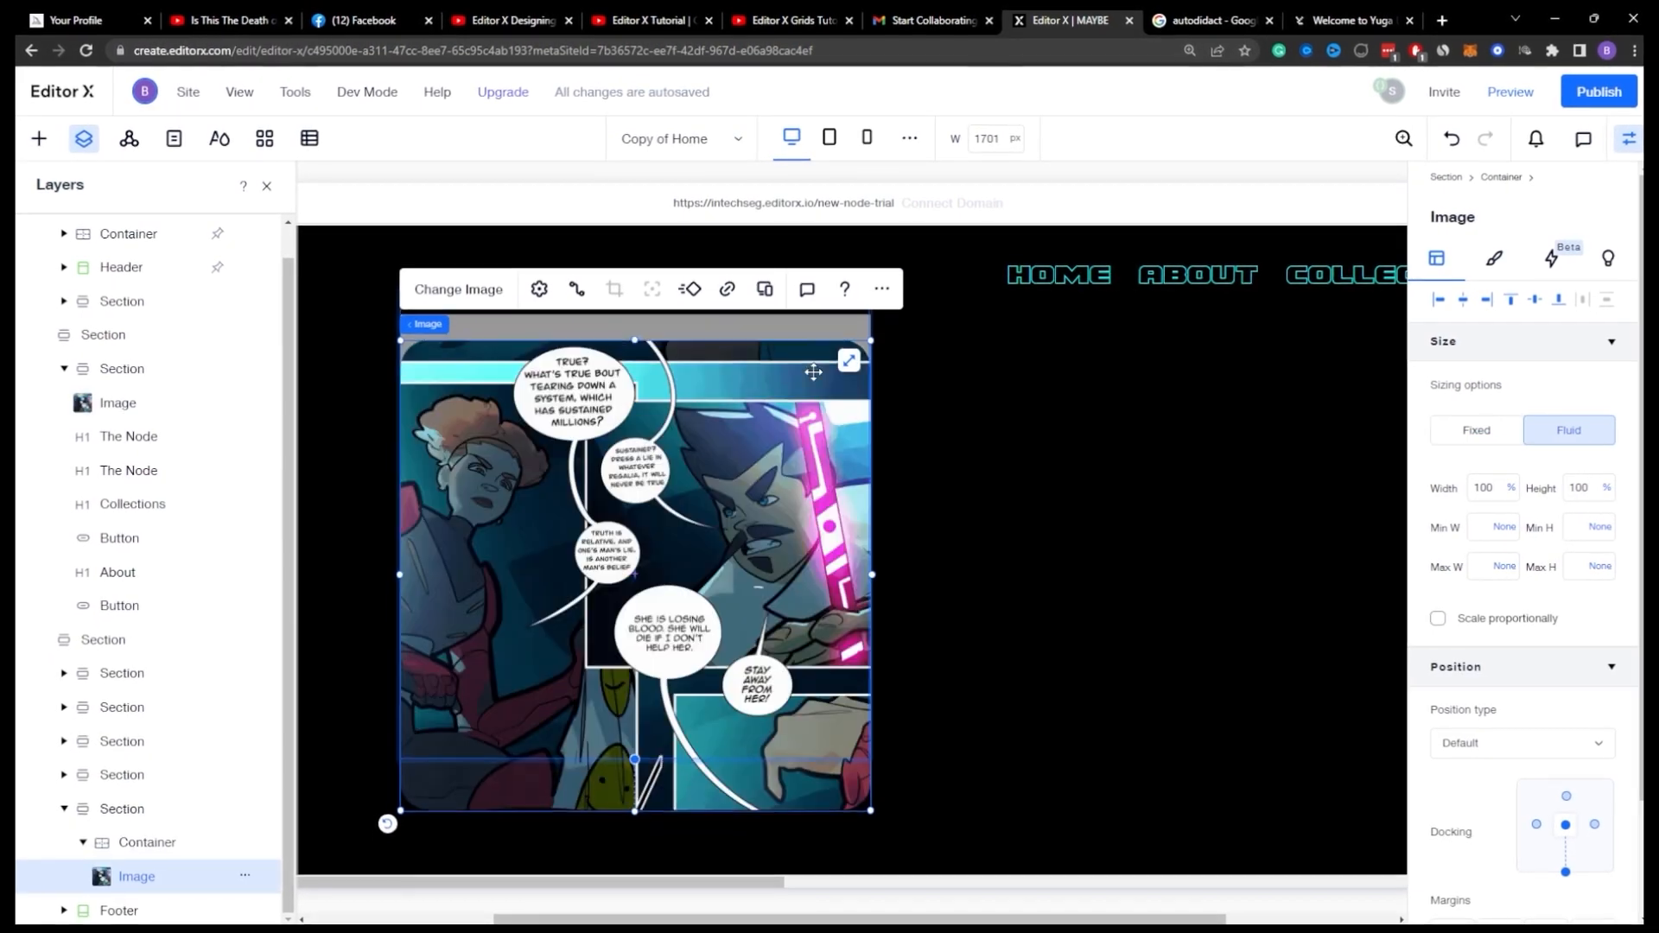
scroll(1555, 330, down, 2)
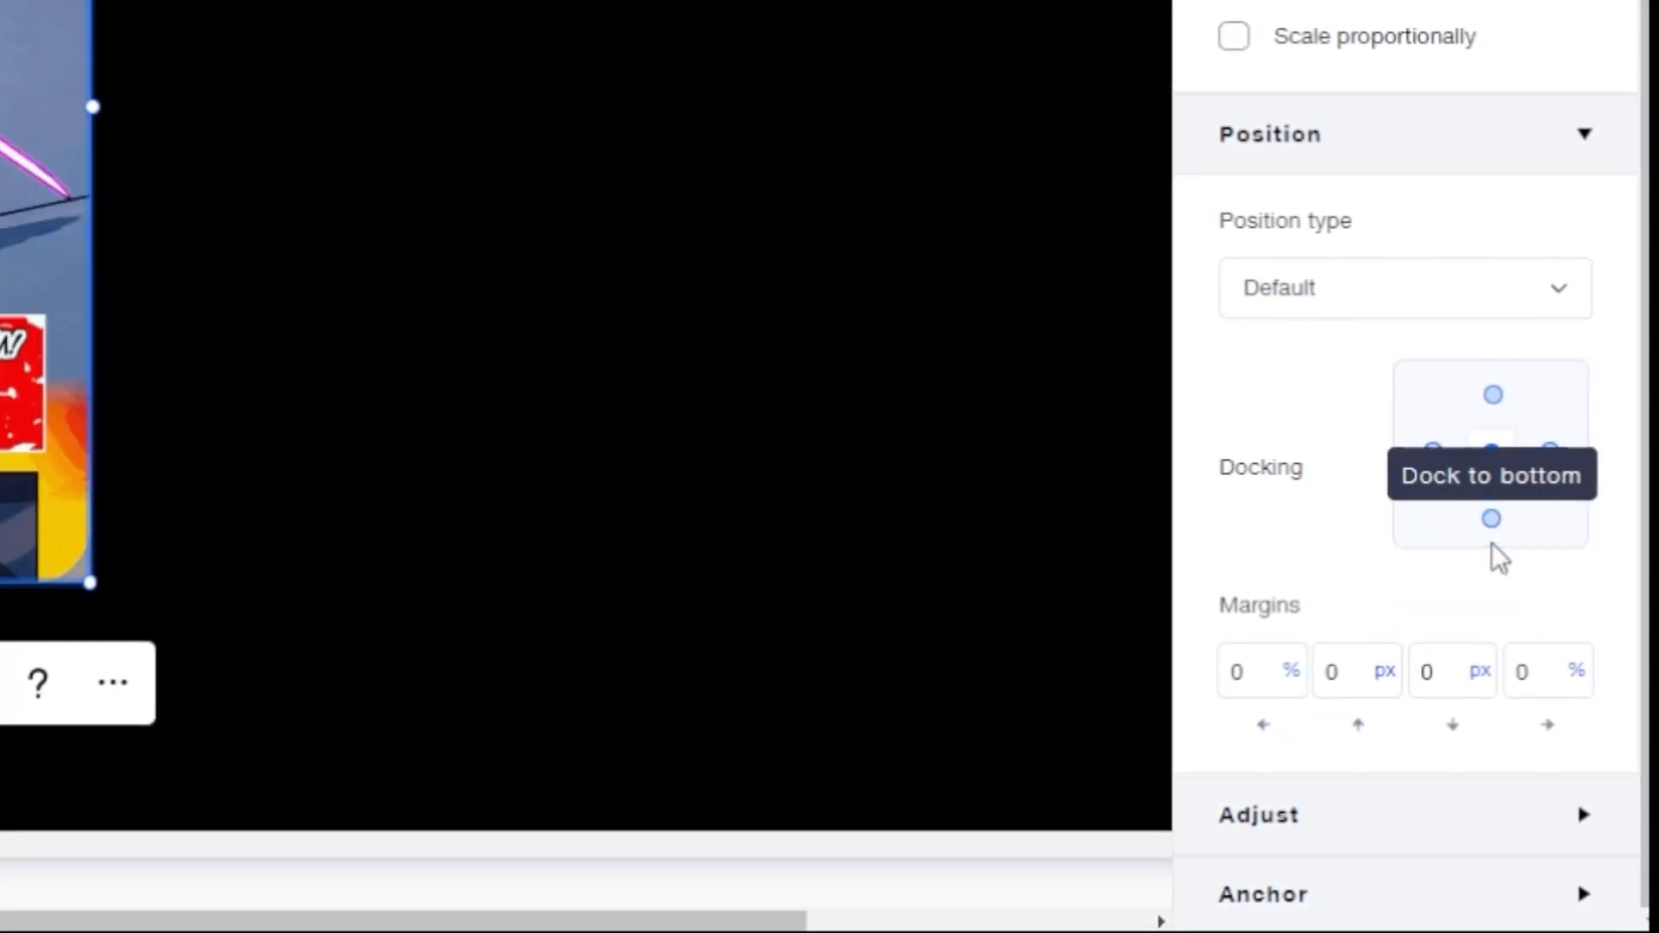
scroll(1343, 492, up, 2)
click(891, 827)
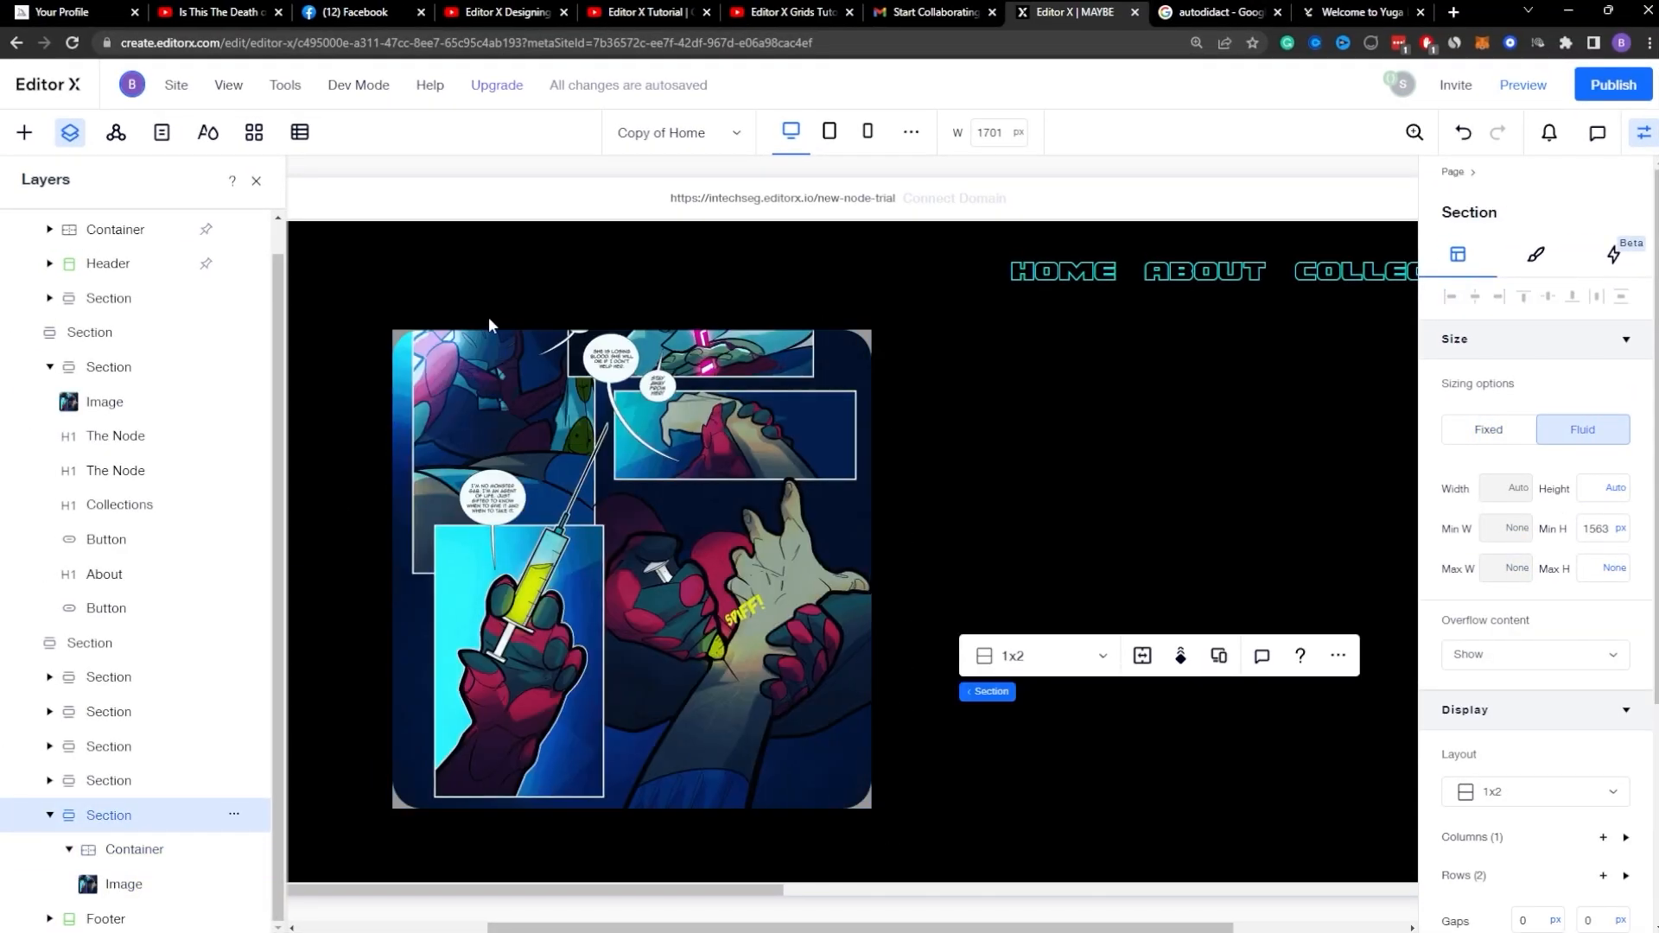
click(131, 858)
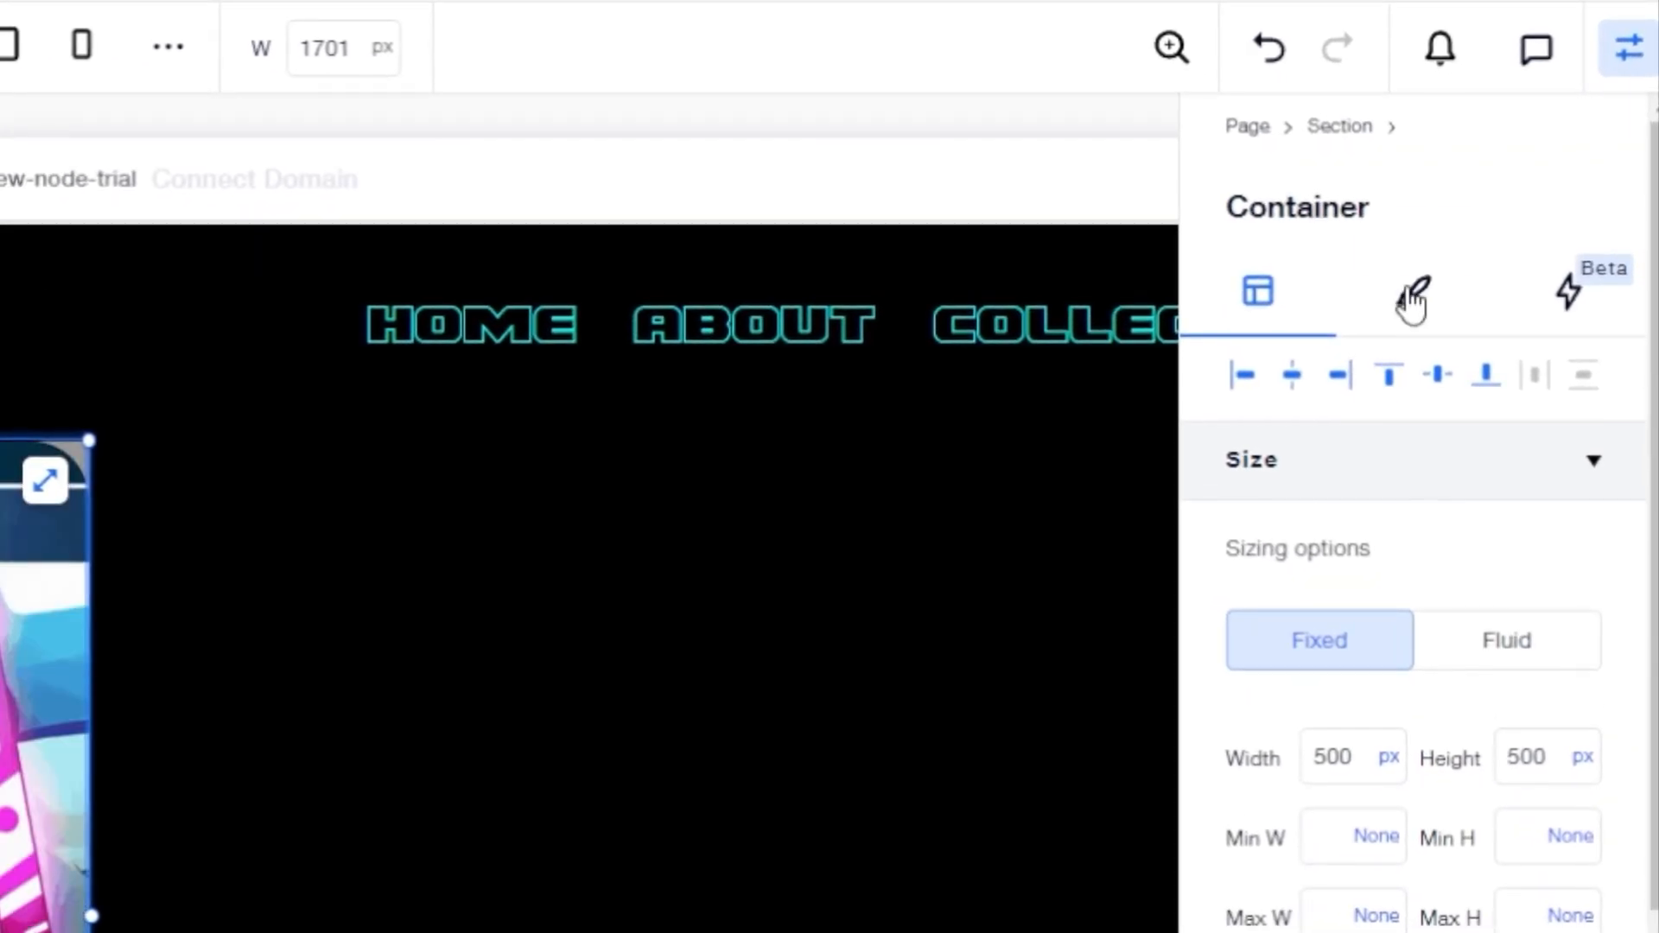
click(1411, 302)
drag(1466, 566, 1203, 545)
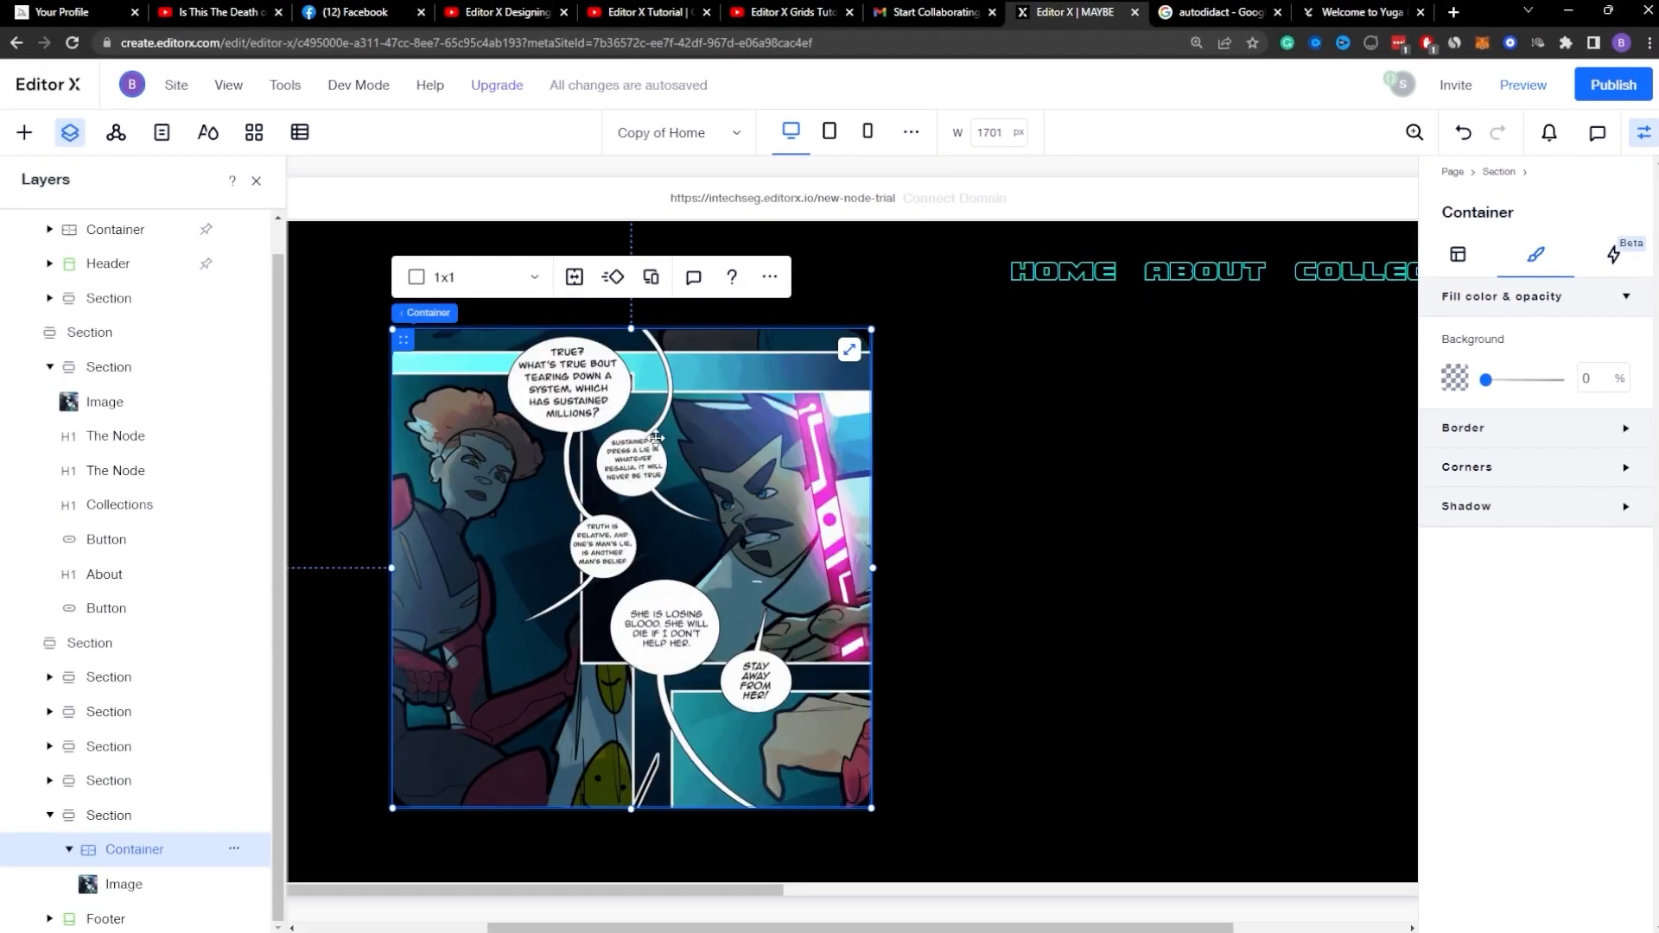
Step: Quick-add a new container inside the image container
click(1332, 10)
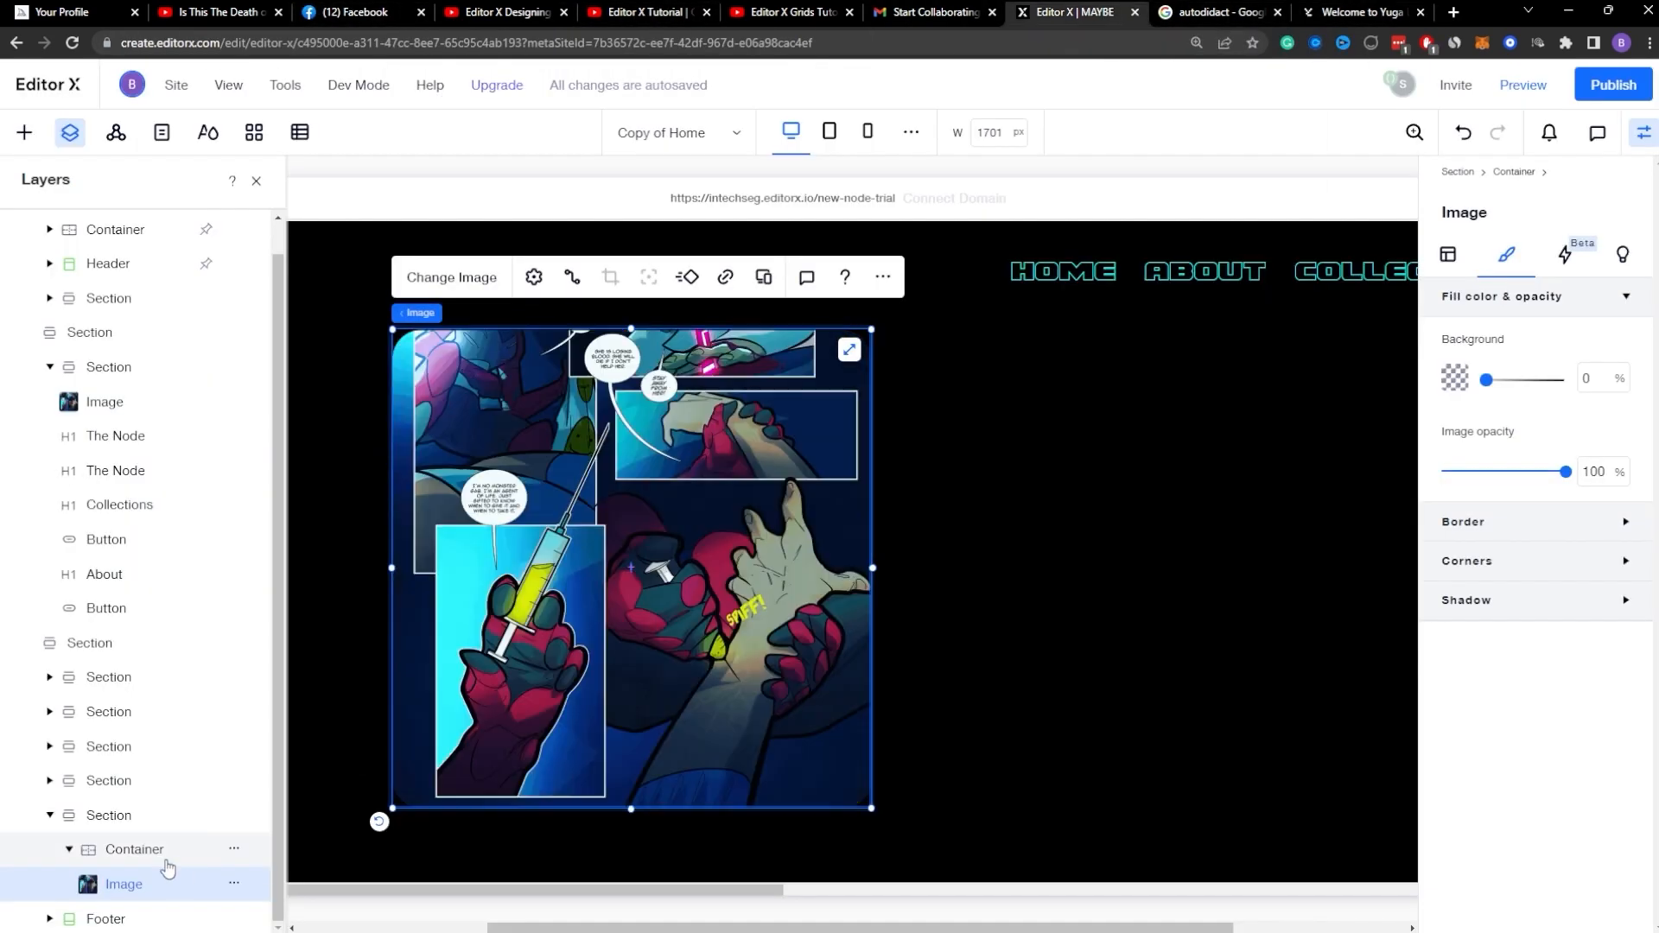
click(134, 850)
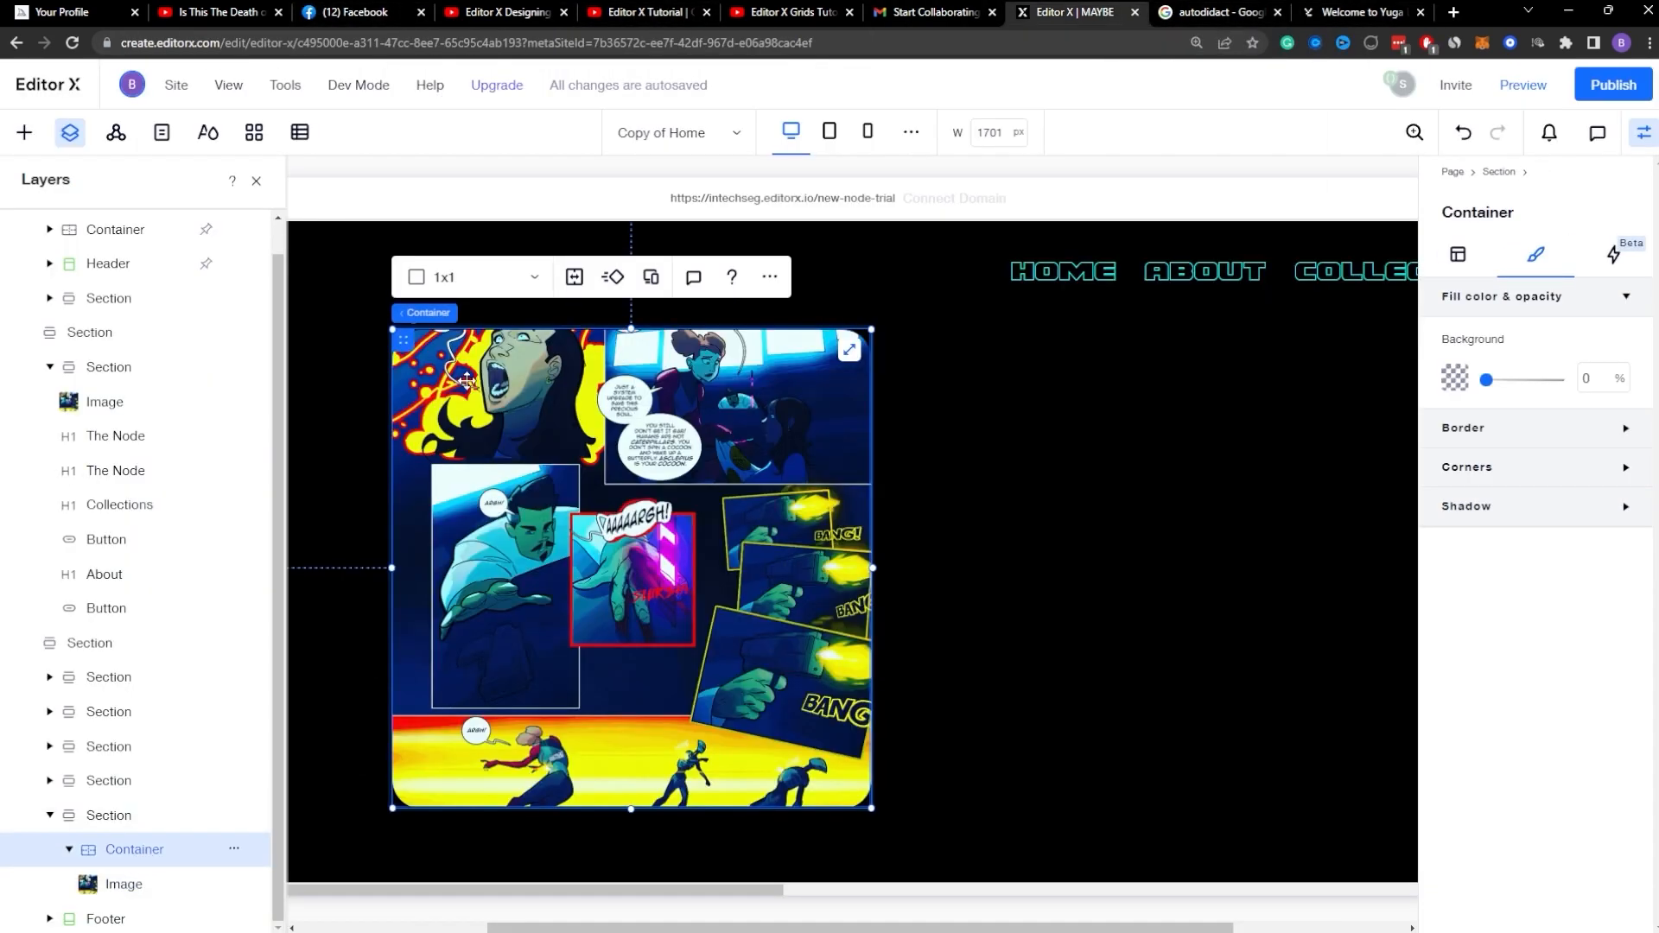
click(769, 278)
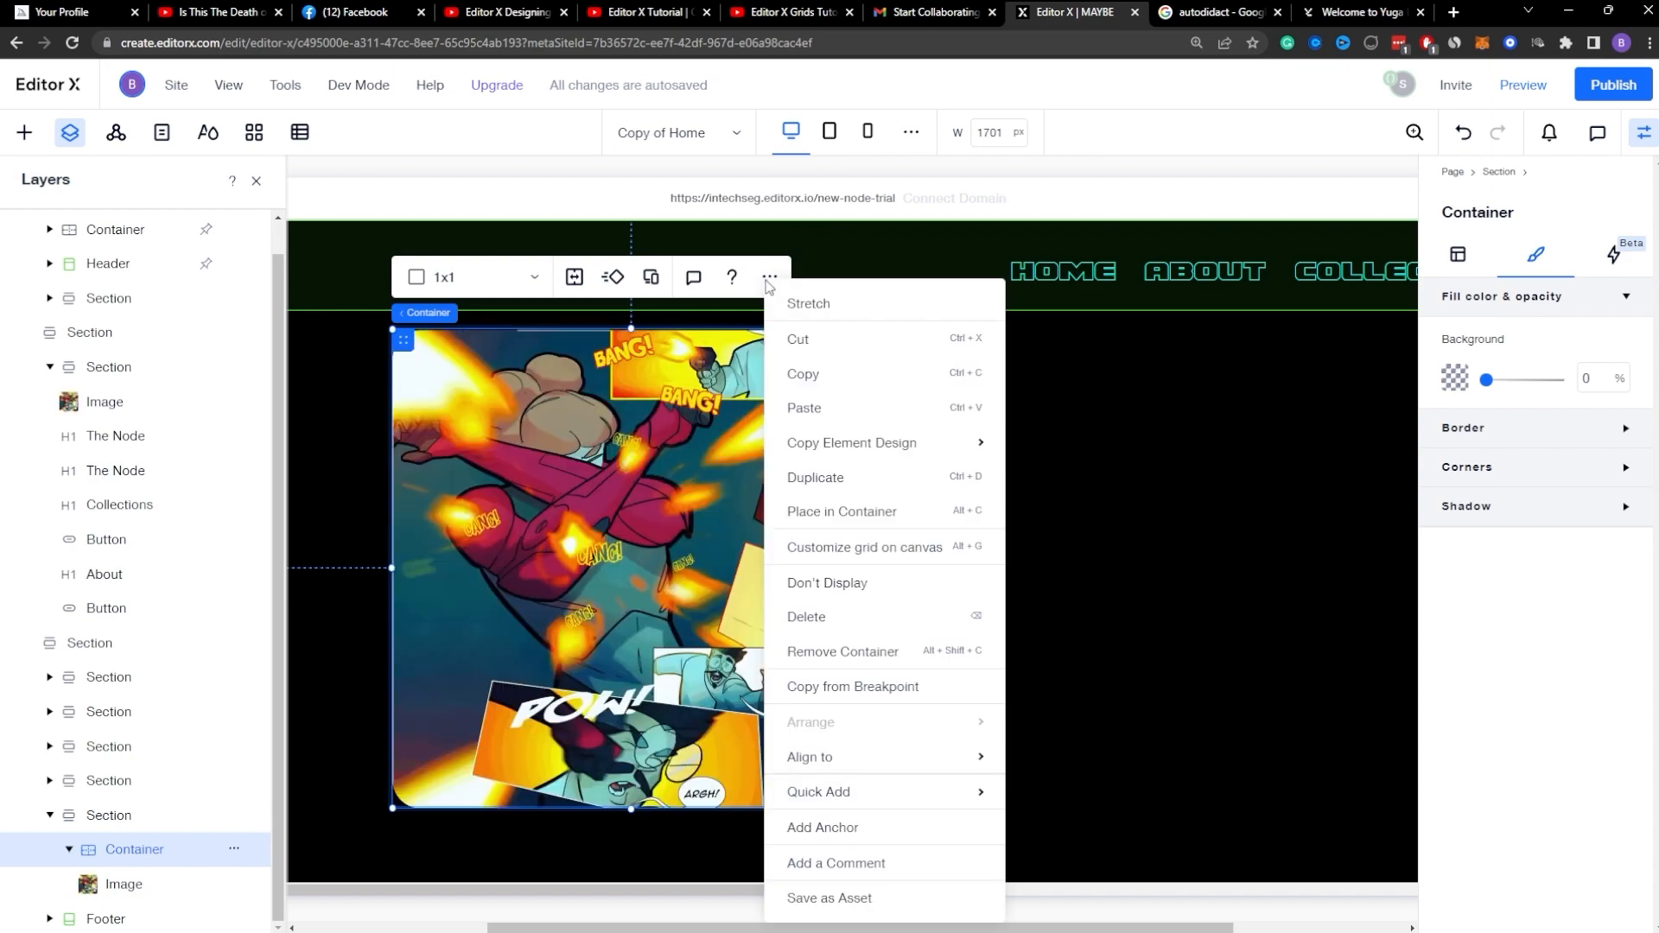
mouse_move(842, 793)
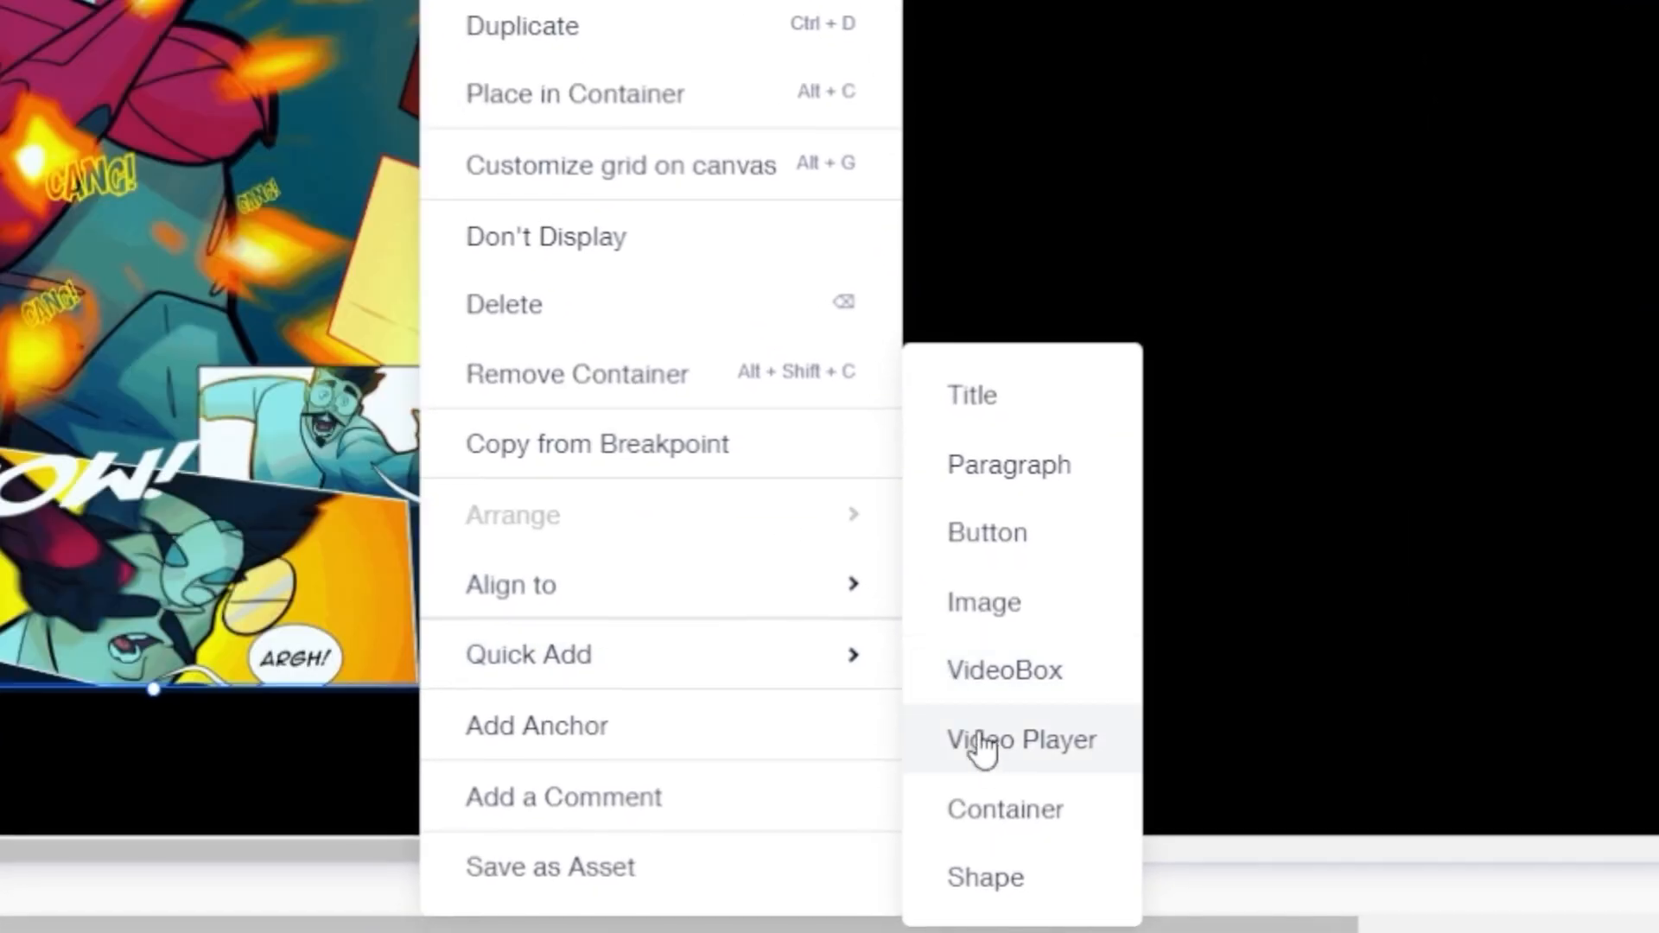
click(1005, 806)
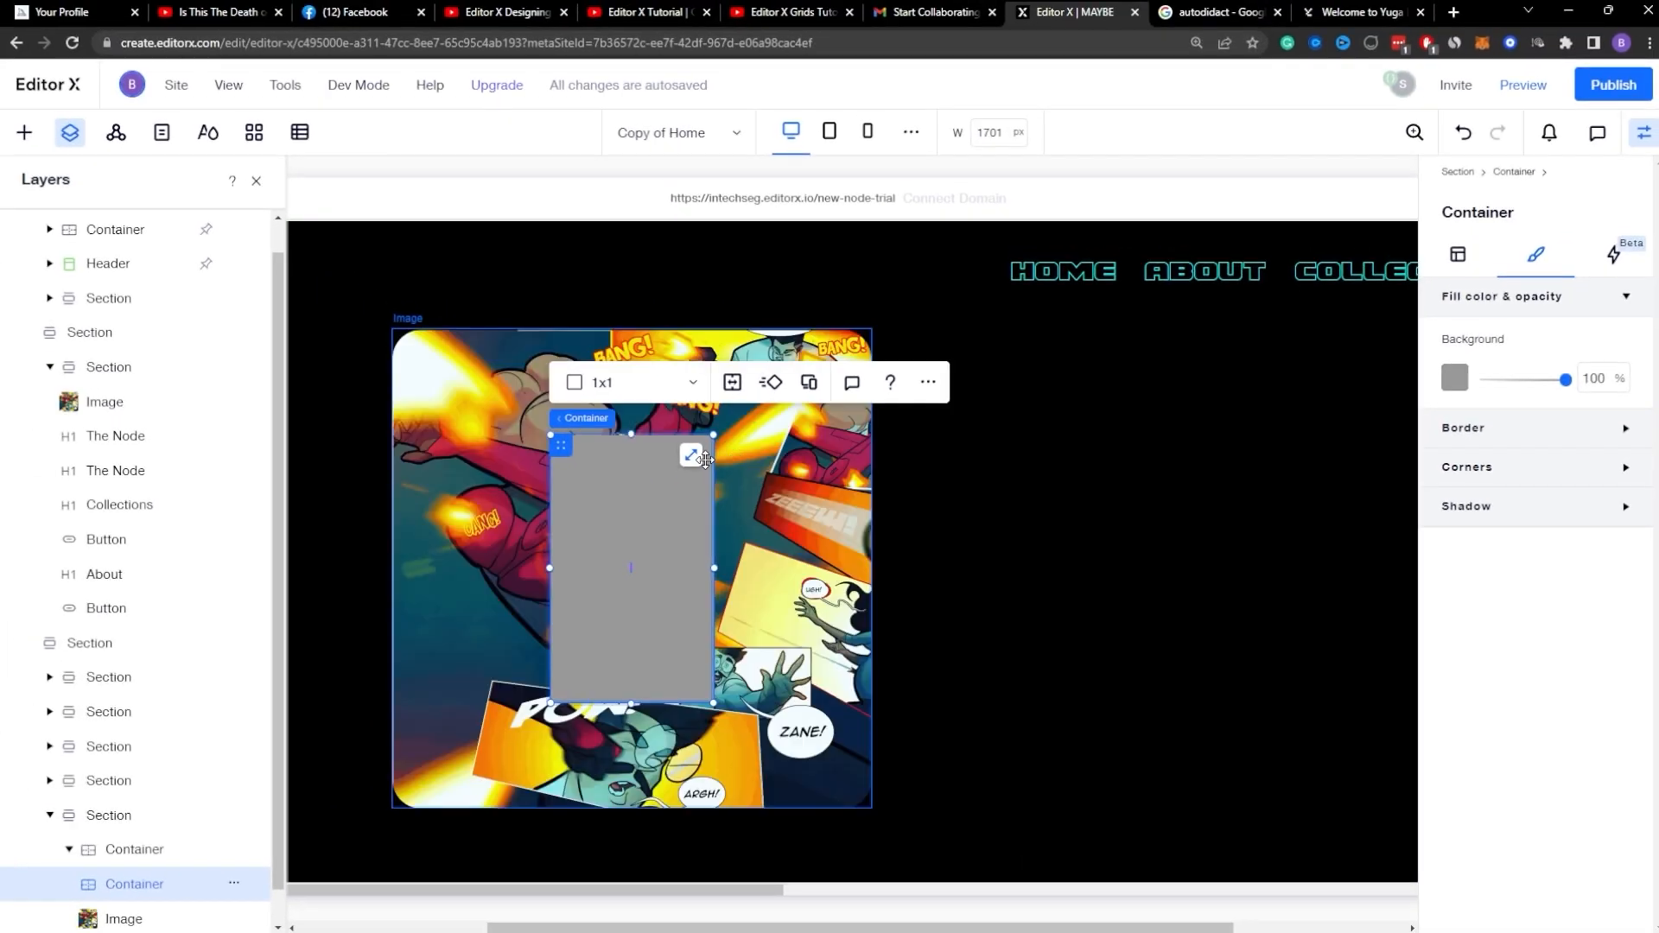
Step: Set the new inner container's width and height to 100%
click(1457, 254)
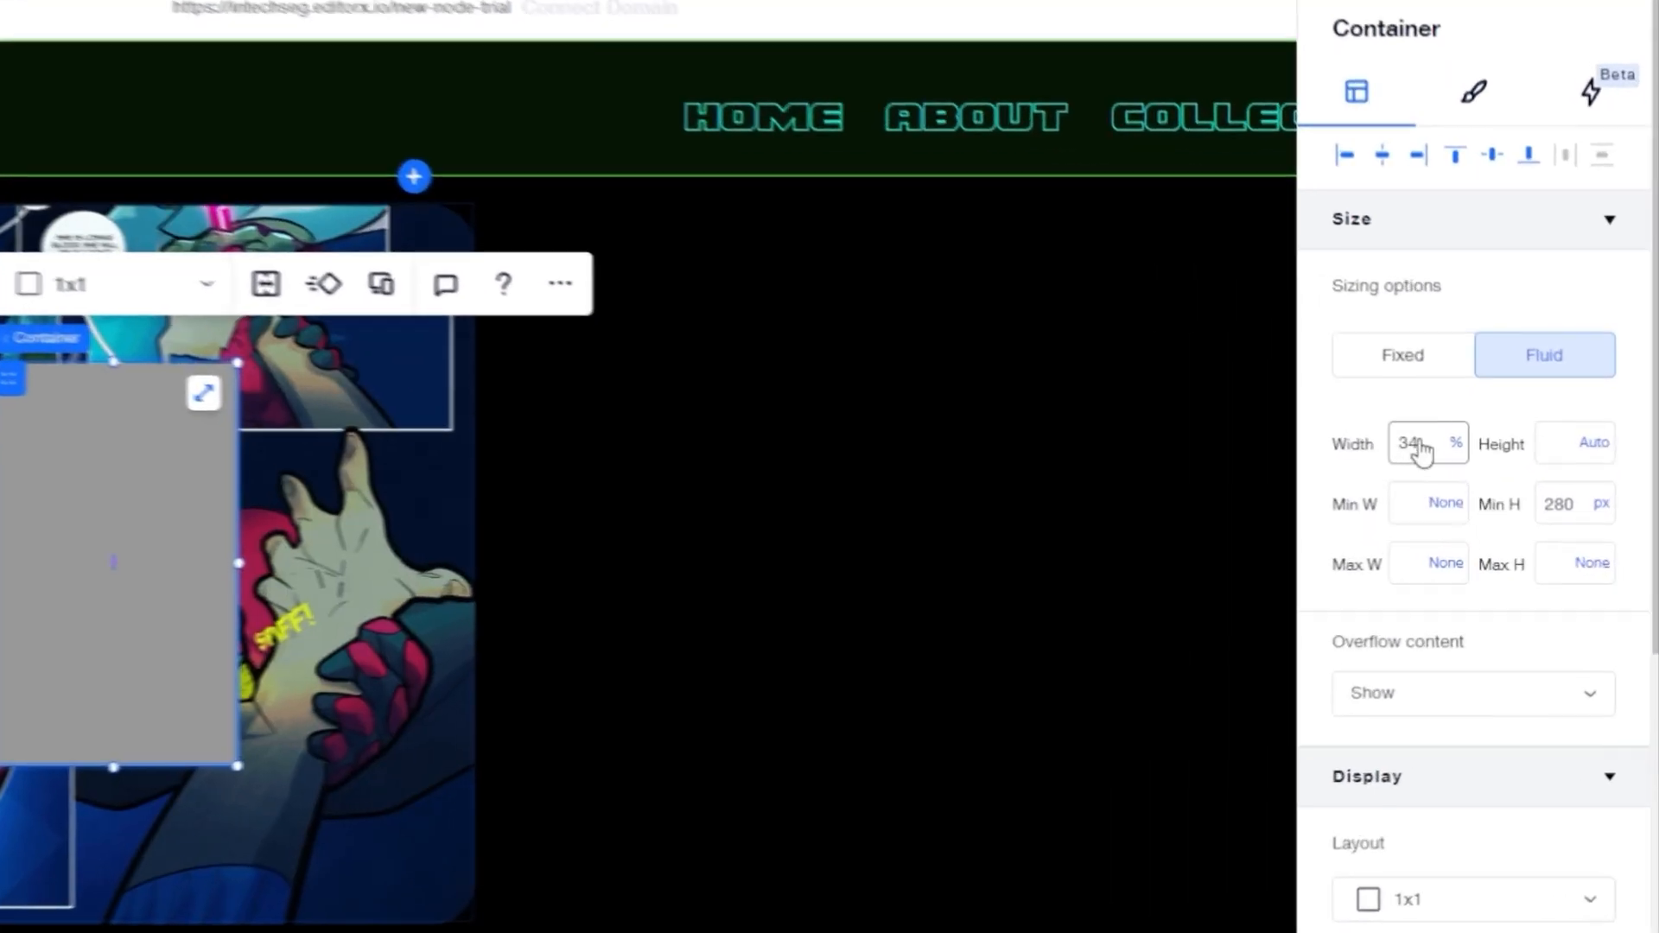
double_click(1420, 449)
text(100%)
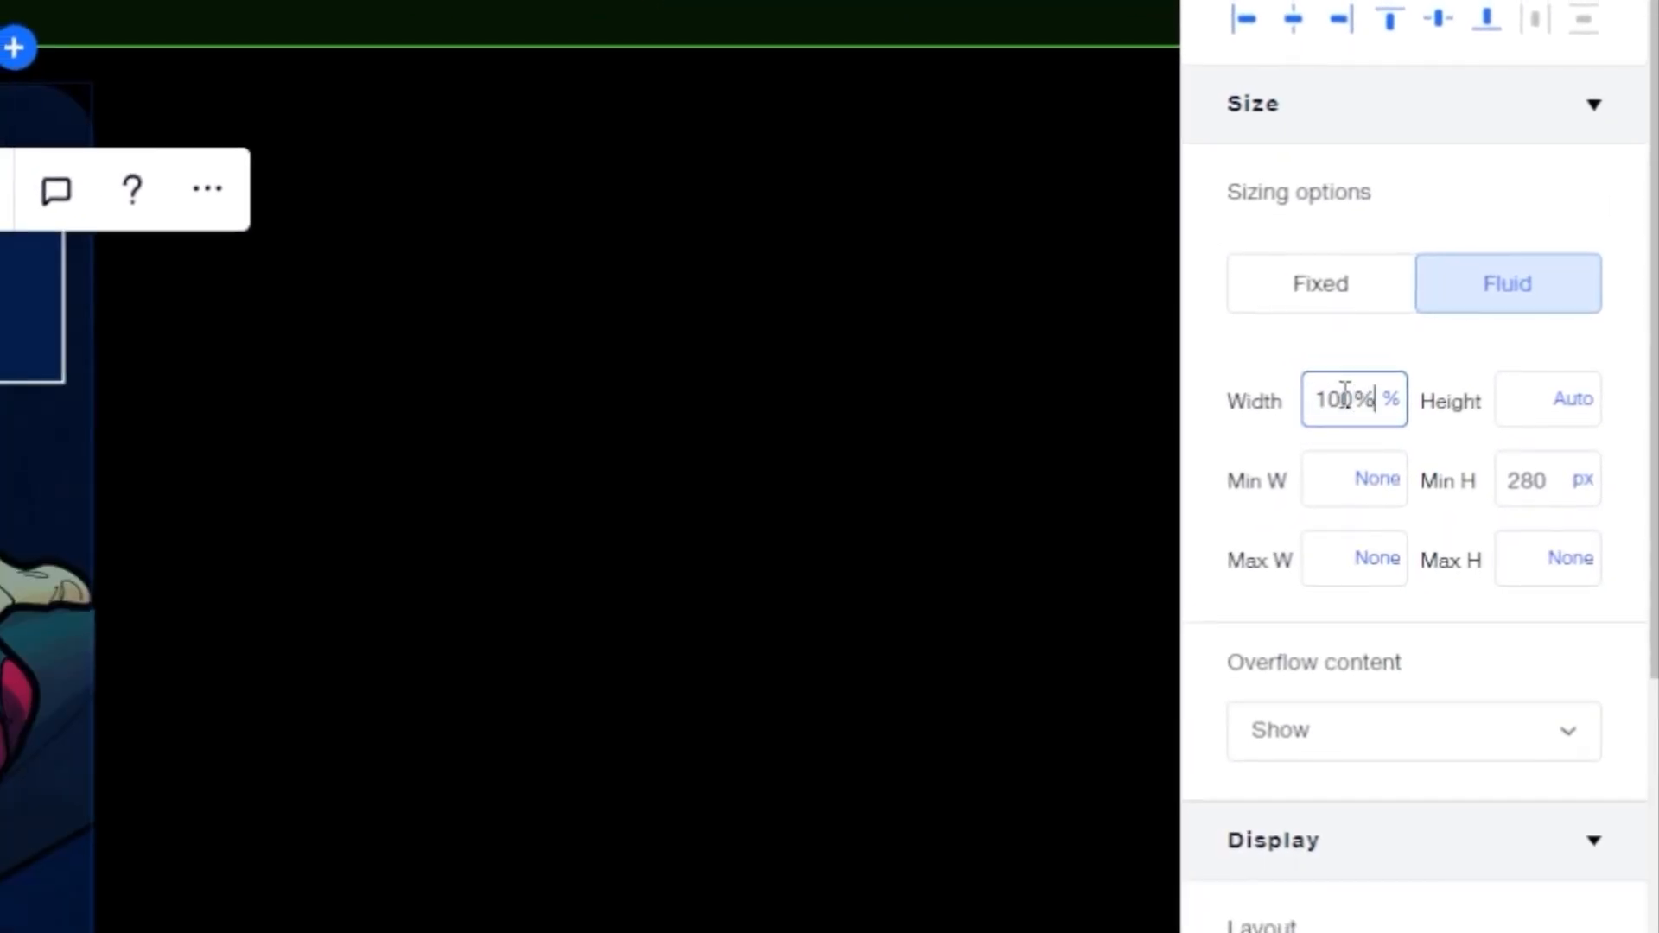
key(Tab)
text(100%)
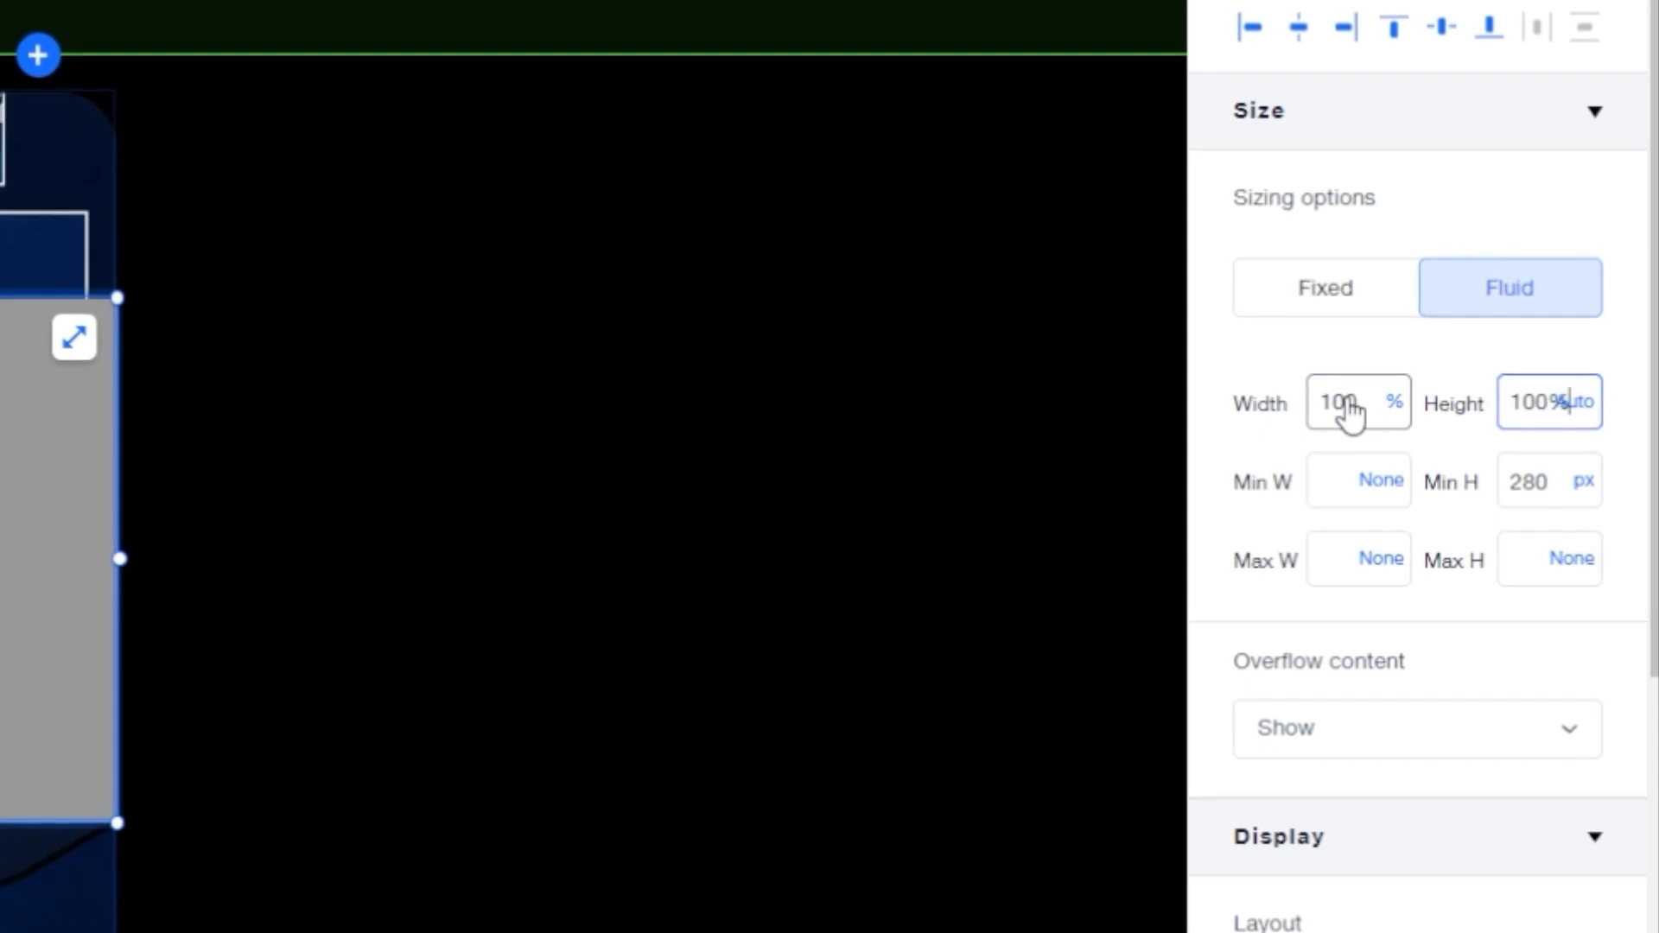
key(Return)
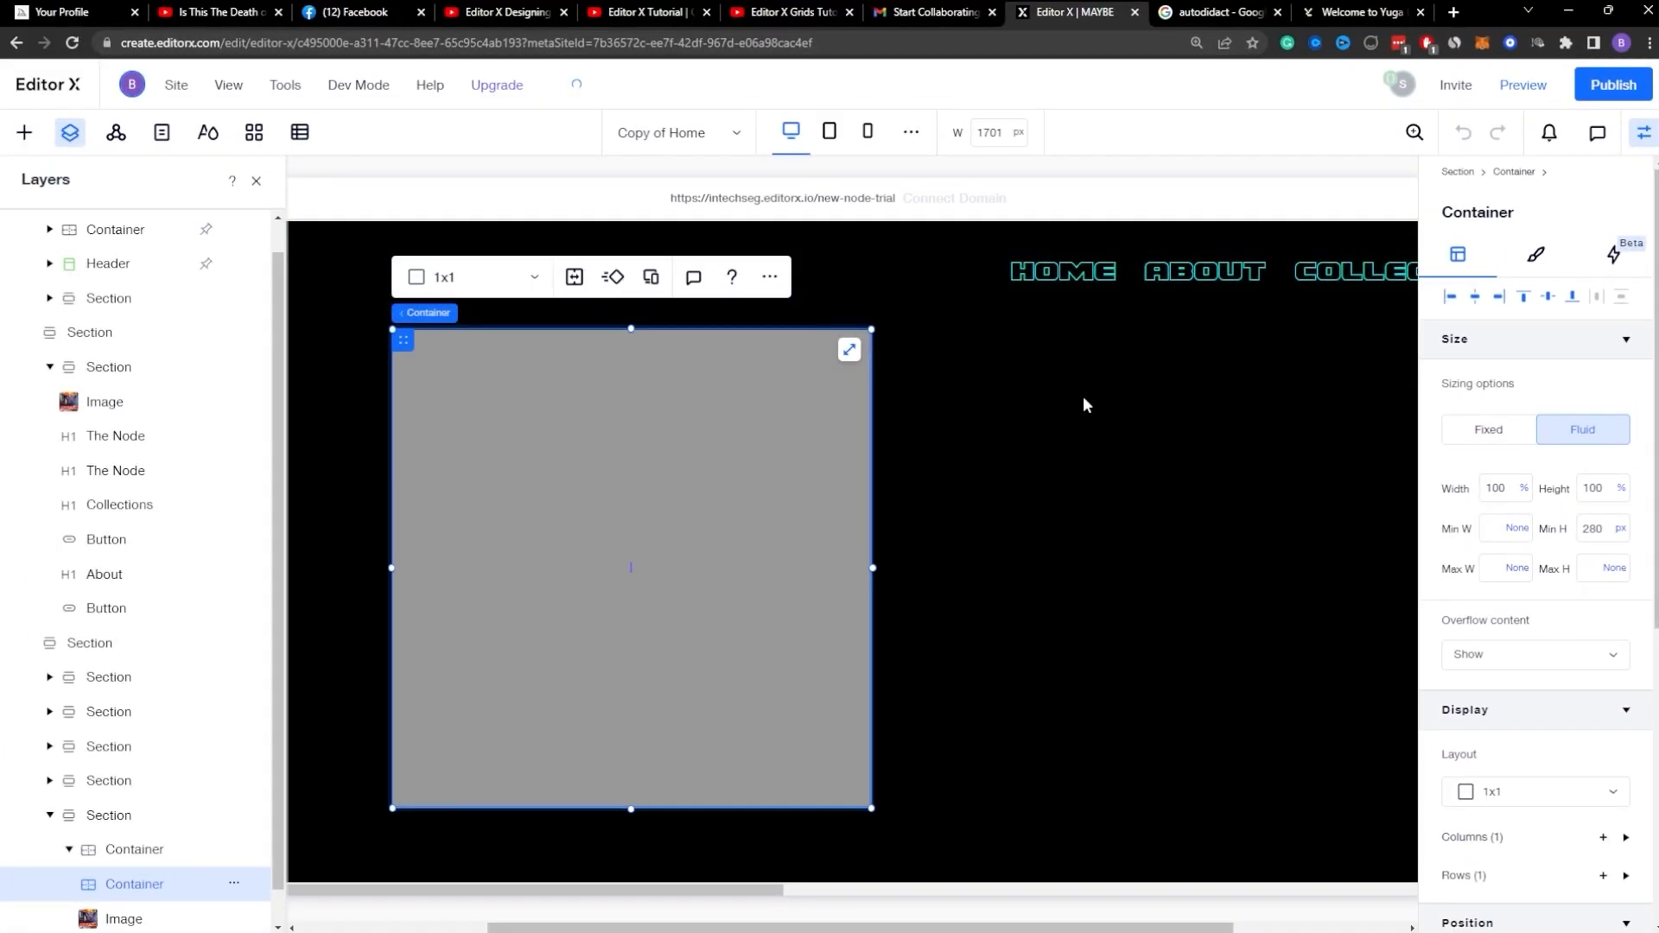
Step: Rename the outer container Main Container and the inner container Overlay Container
right_click(123, 855)
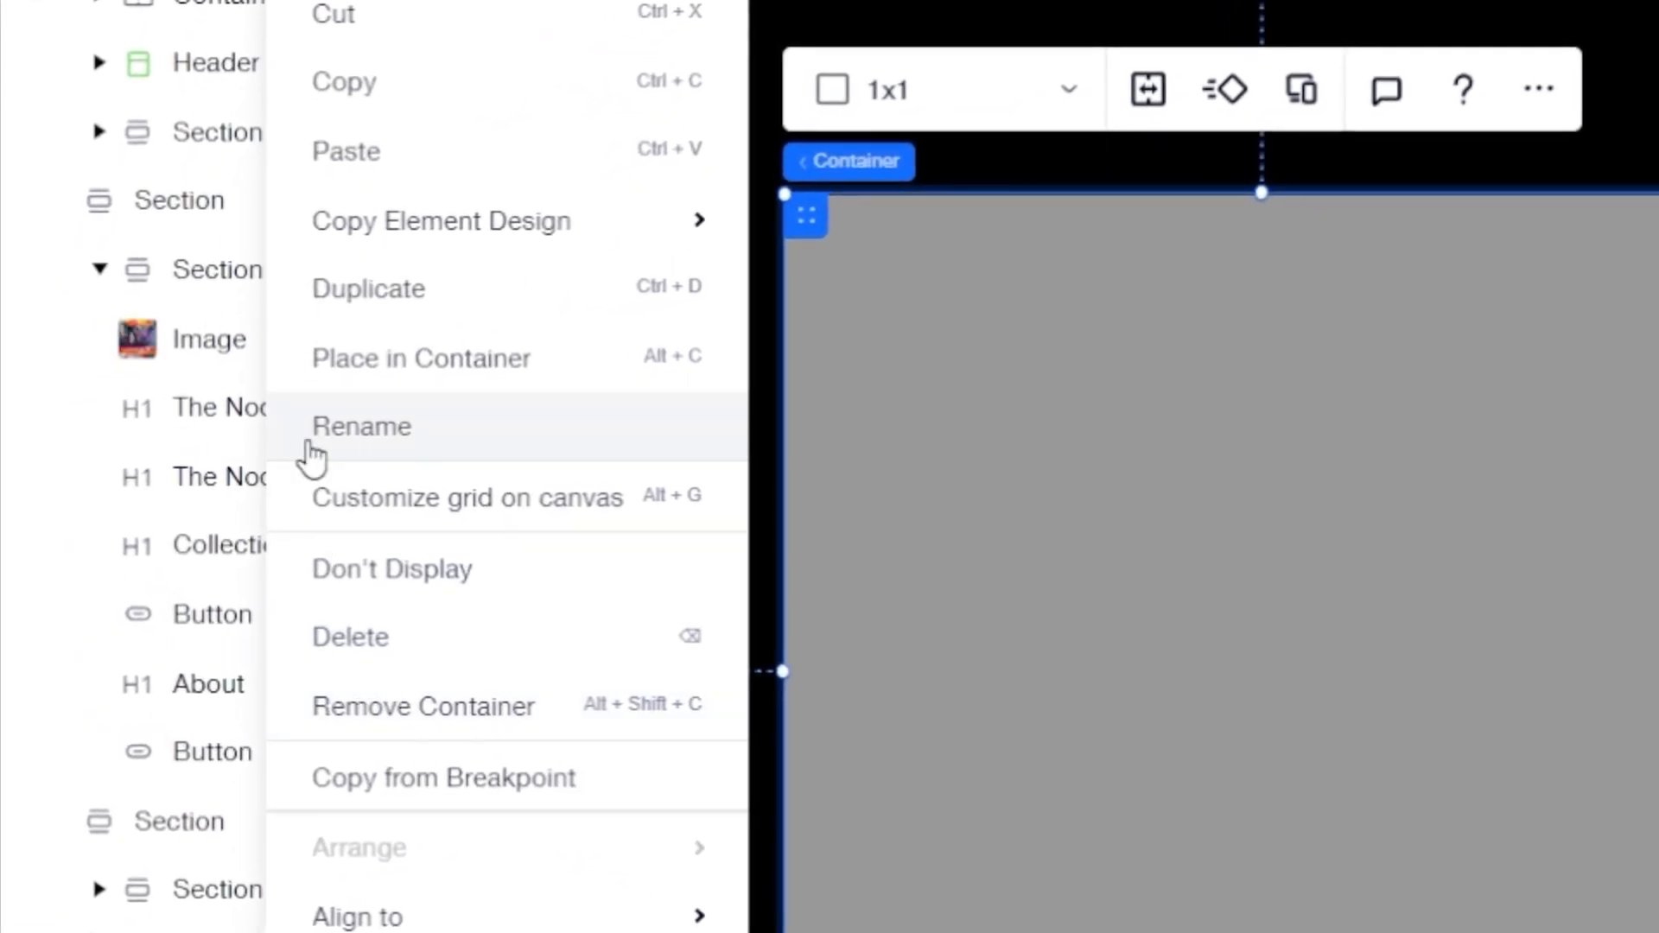
click(359, 436)
text(Main Container)
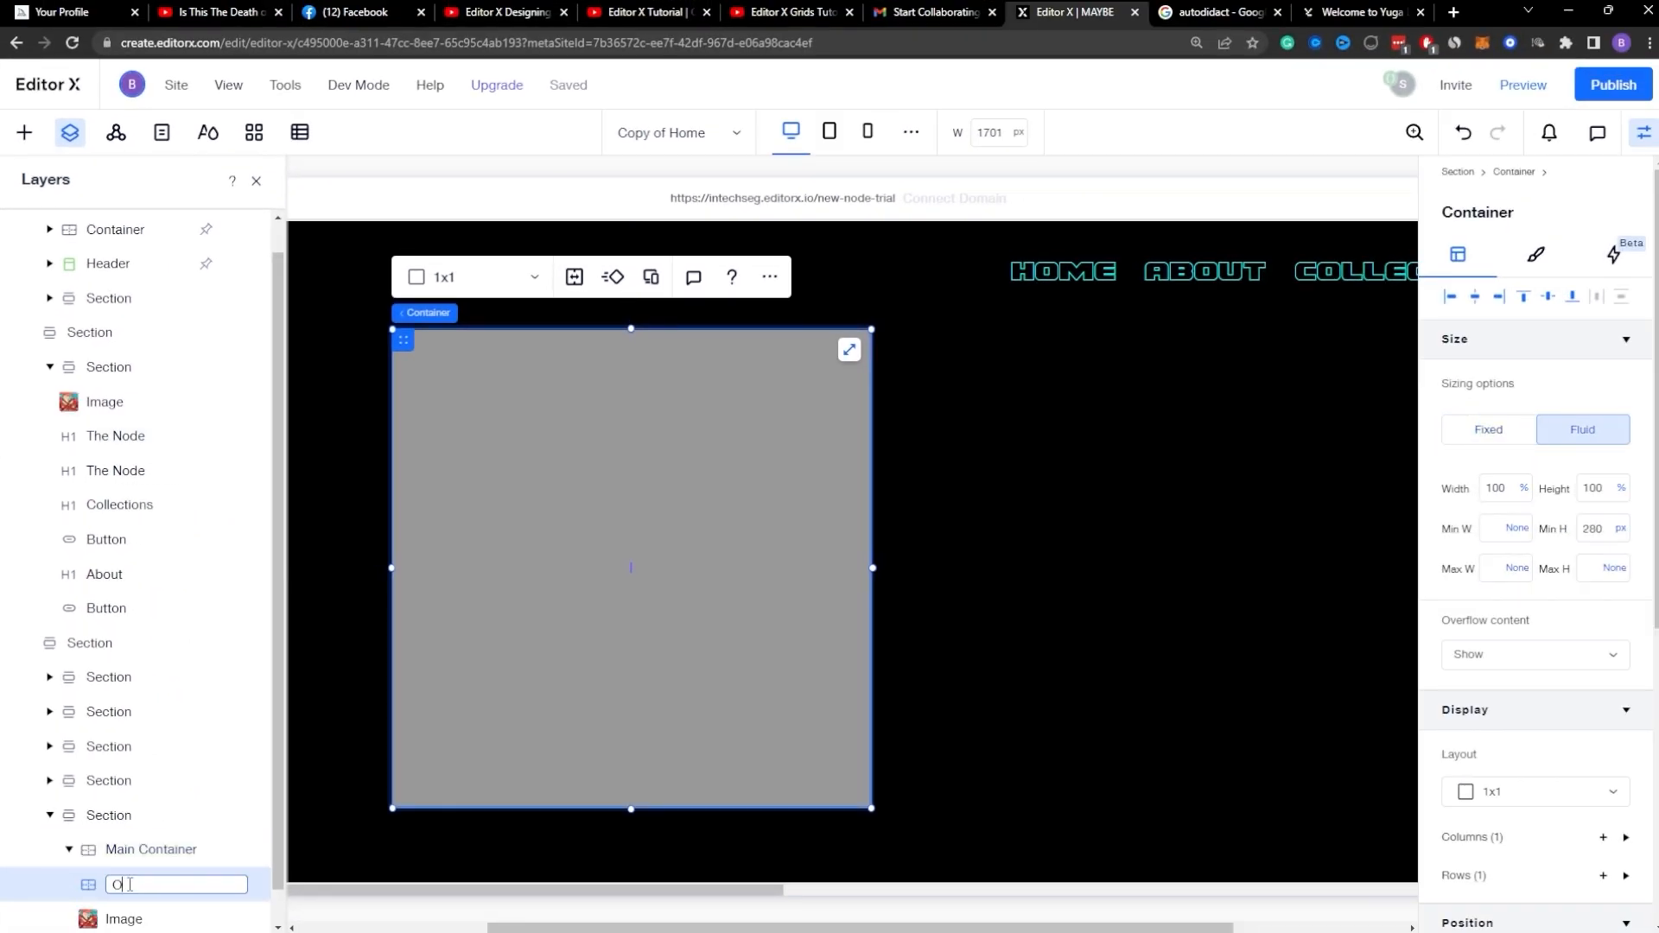
scroll(147, 853, down, 1)
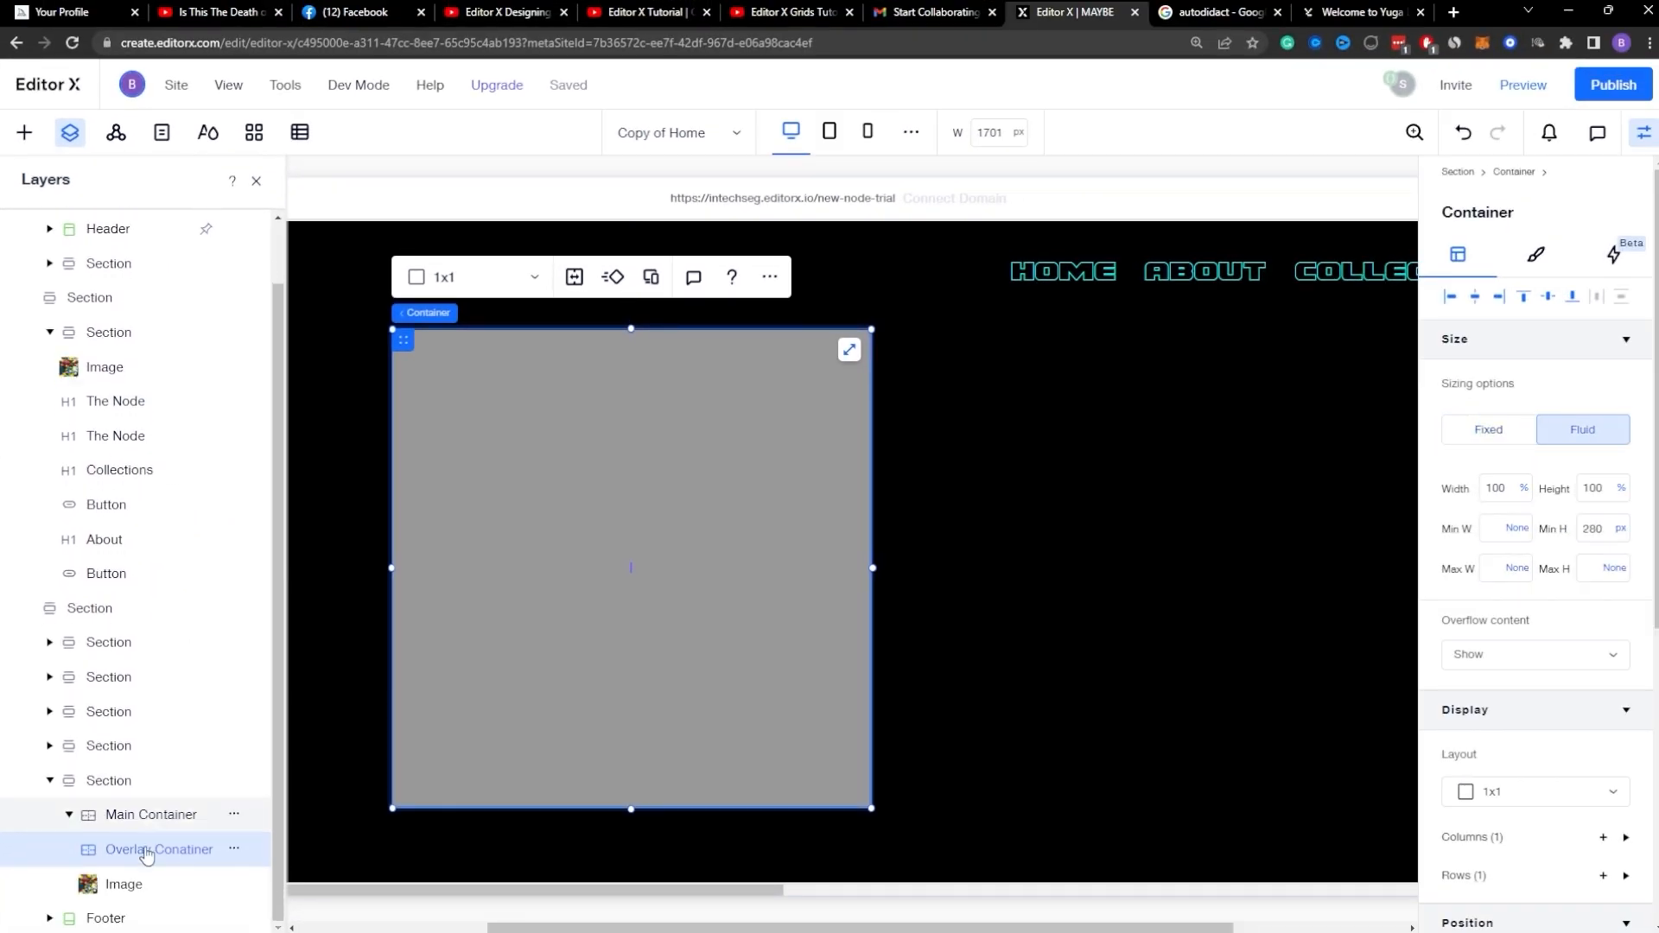
Step: Rename the image layer Gif and give the Overlay Container a custom #131313 background color
double_click(123, 890)
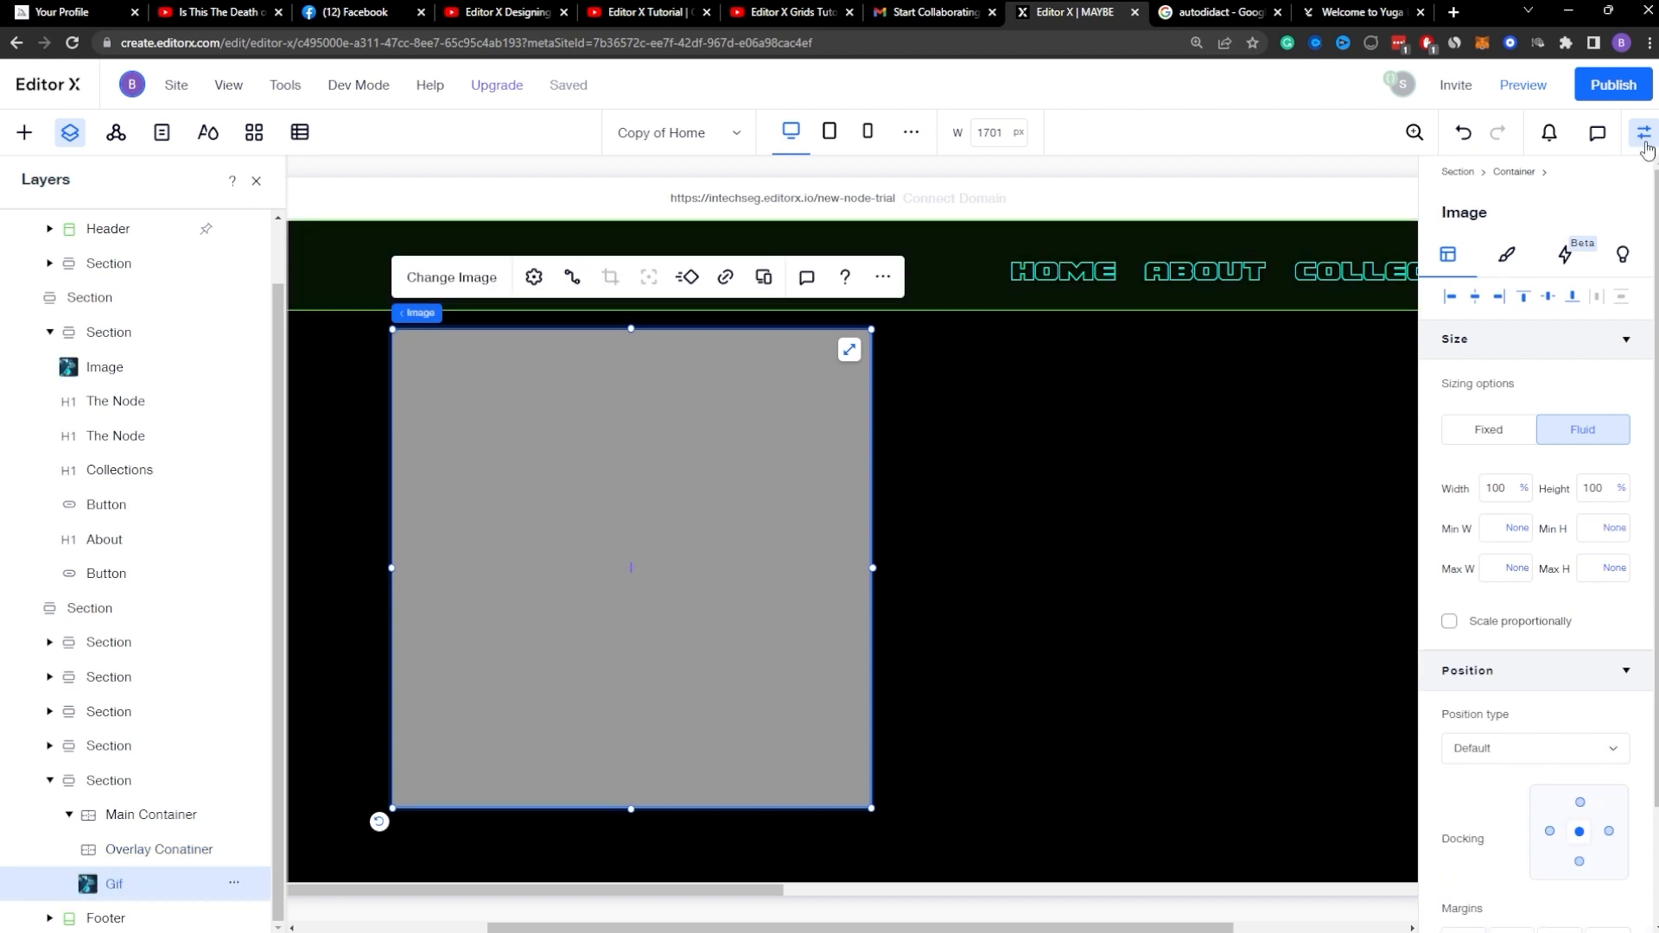
click(141, 858)
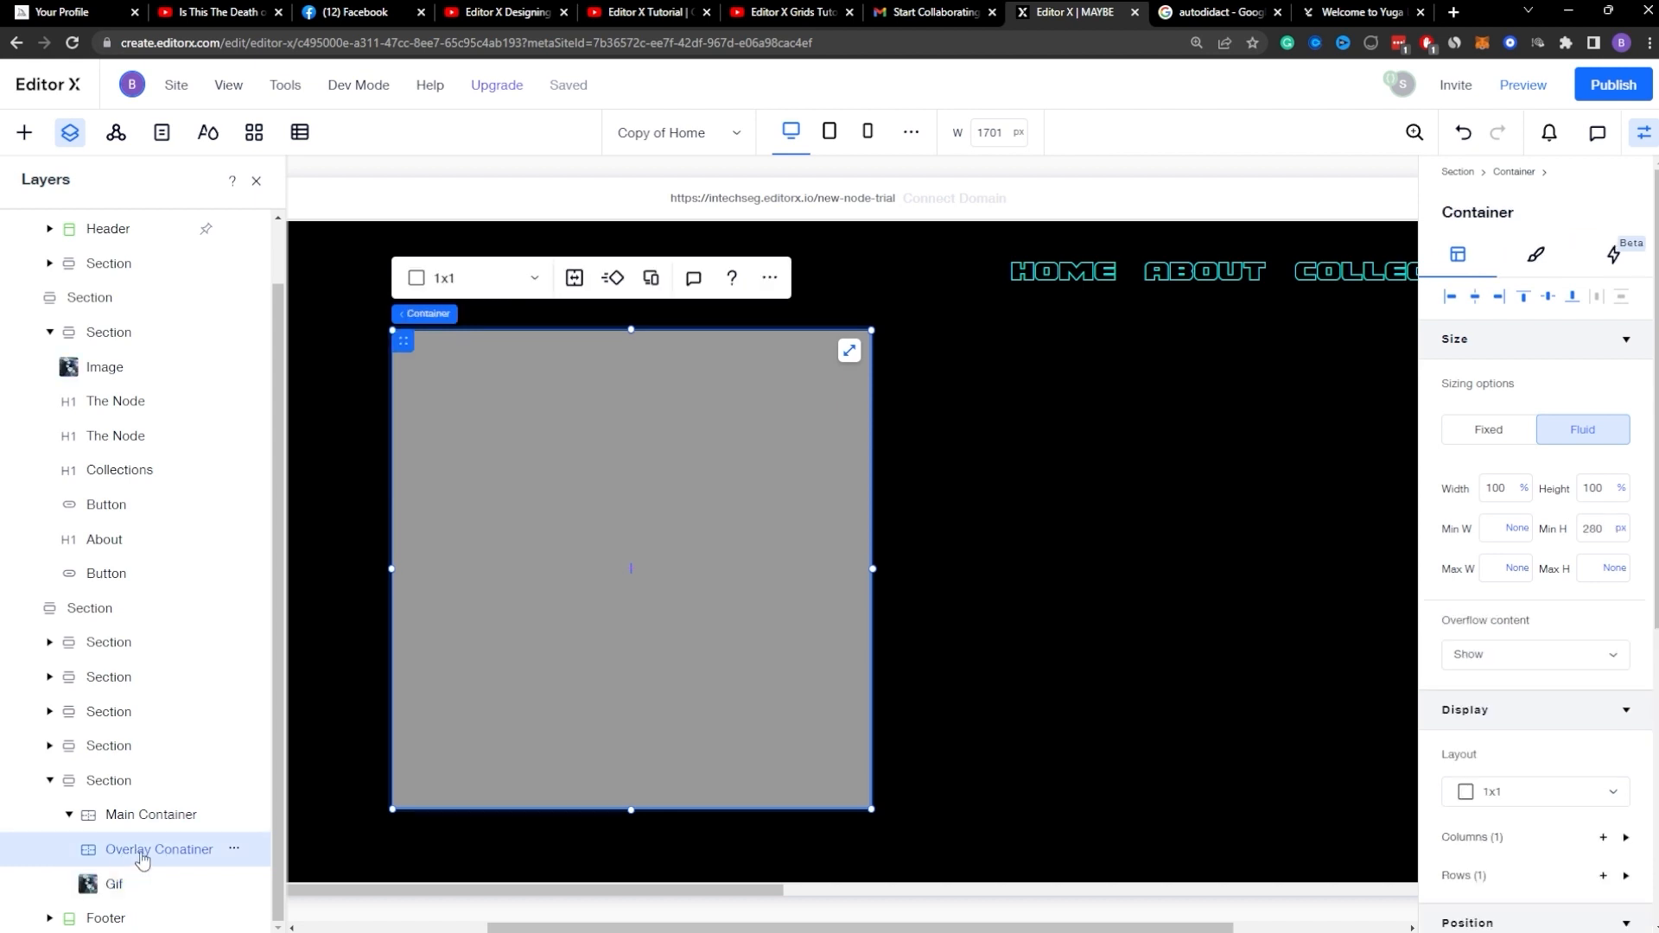
click(1540, 264)
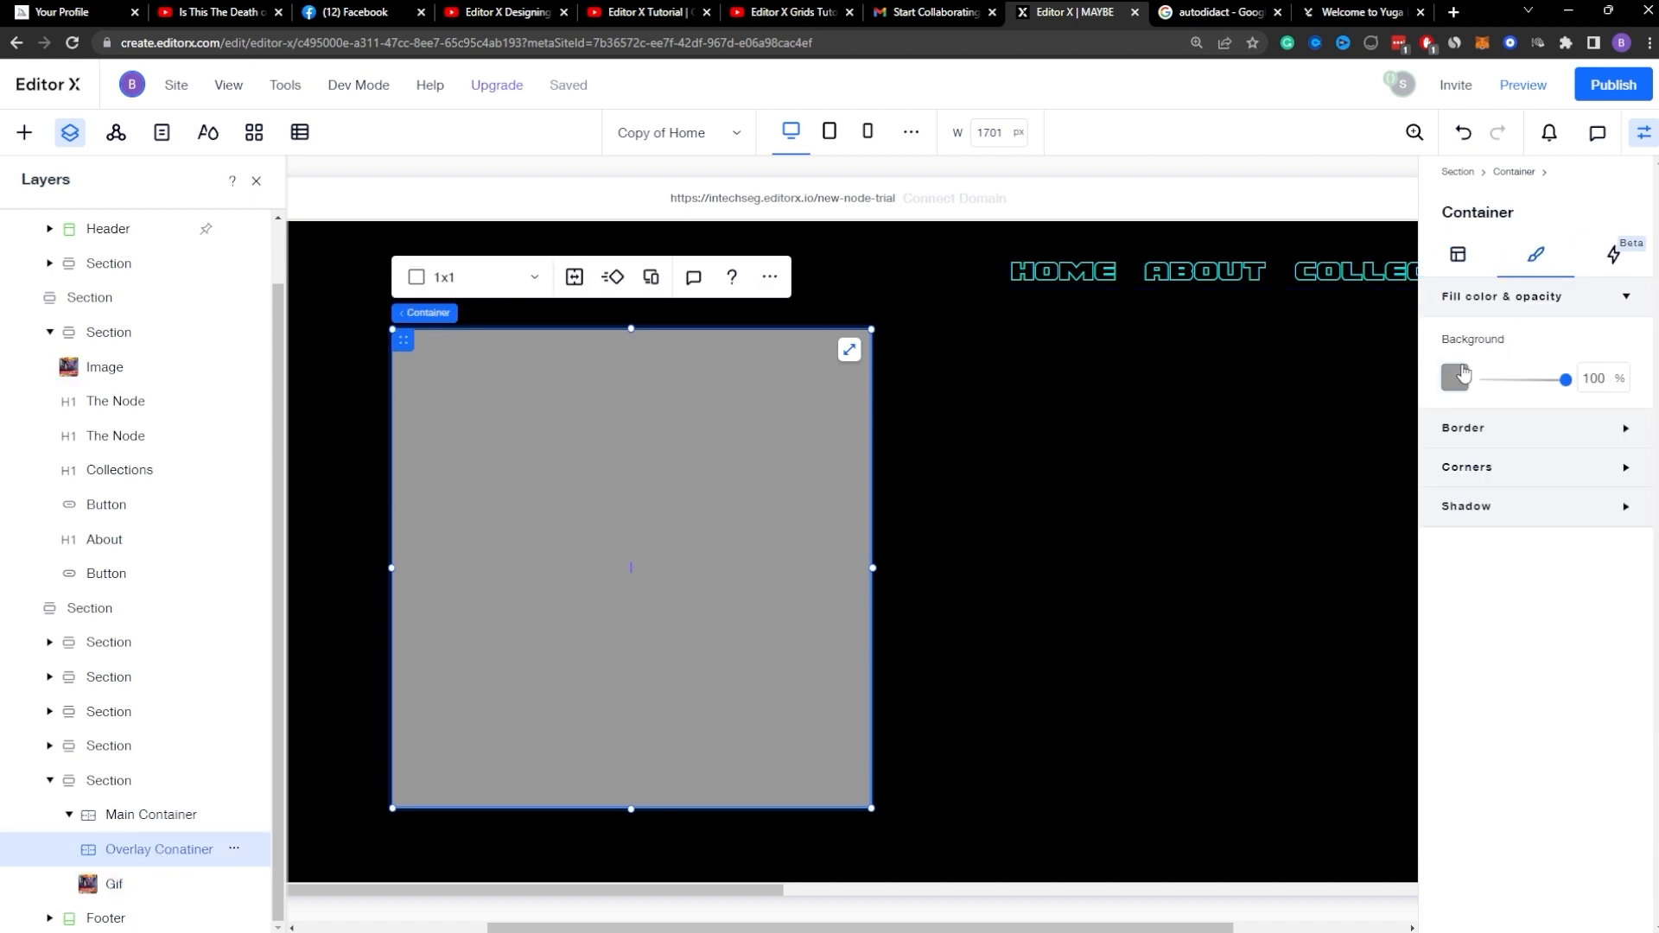
click(1460, 378)
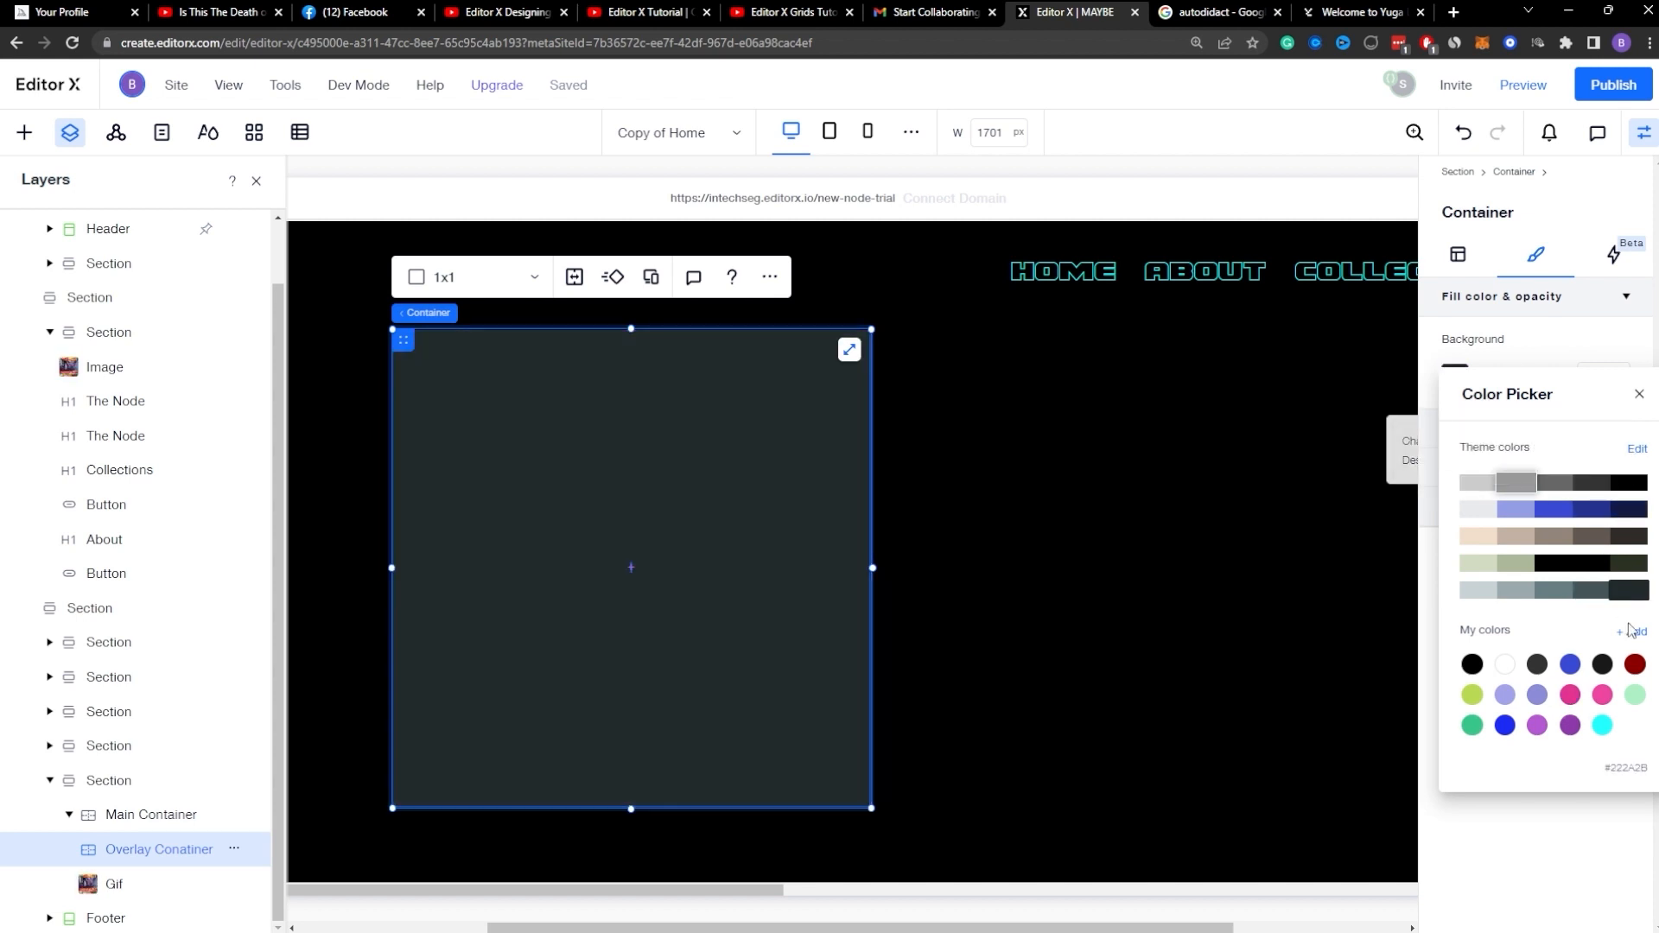
click(1633, 635)
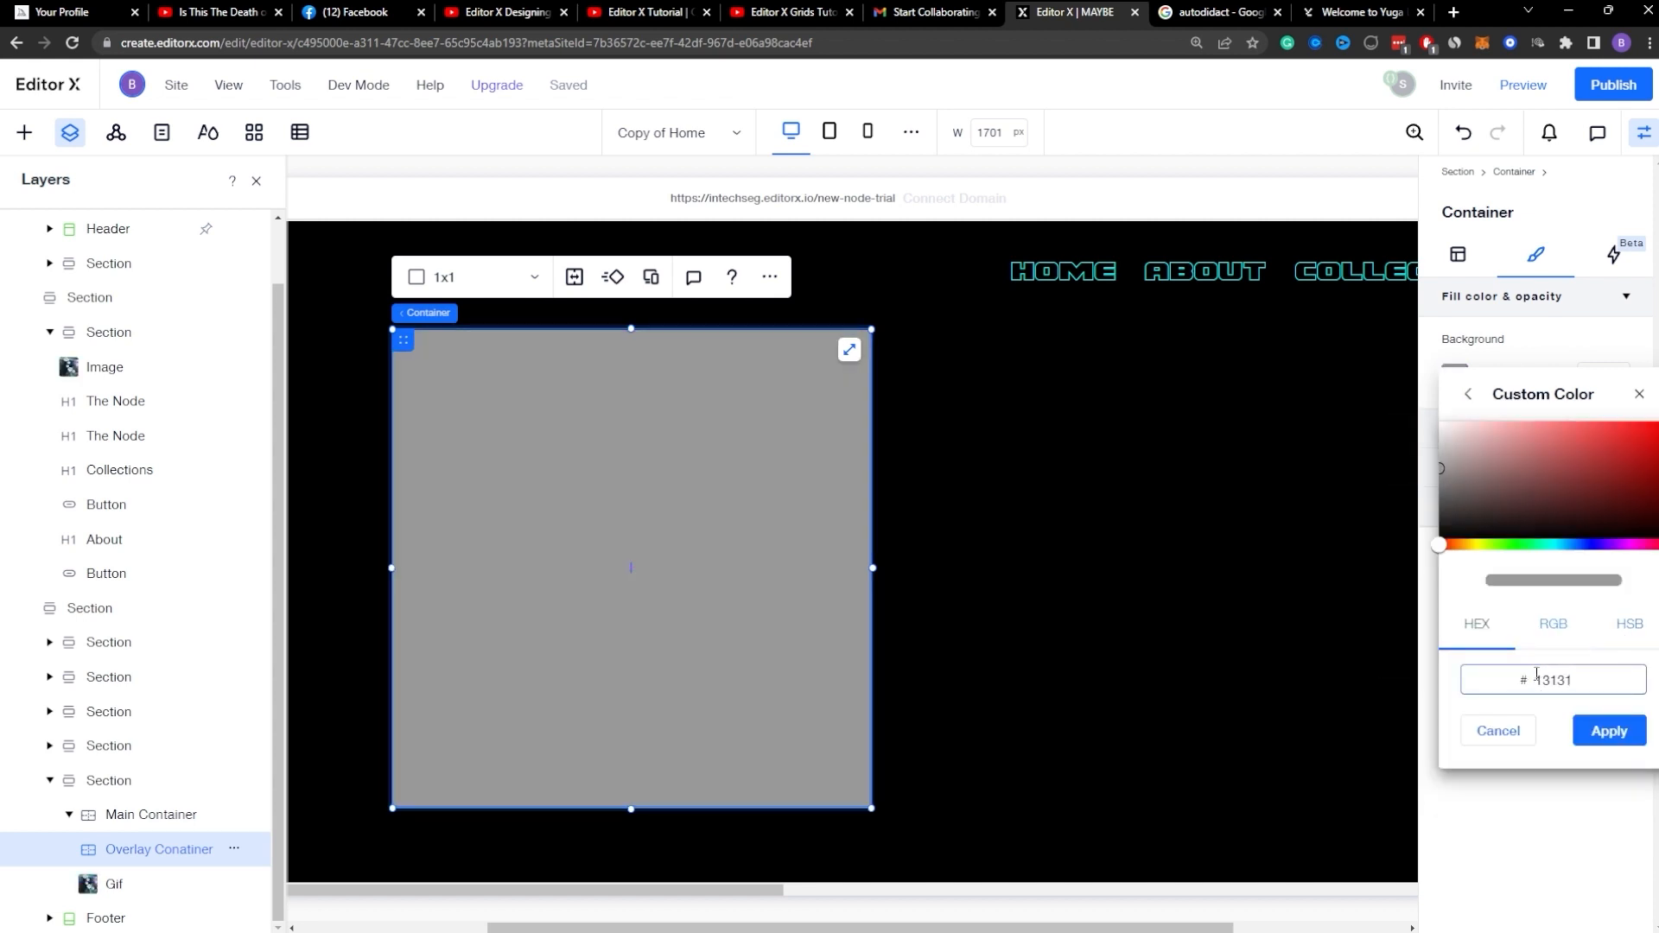
text(131313)
click(1602, 739)
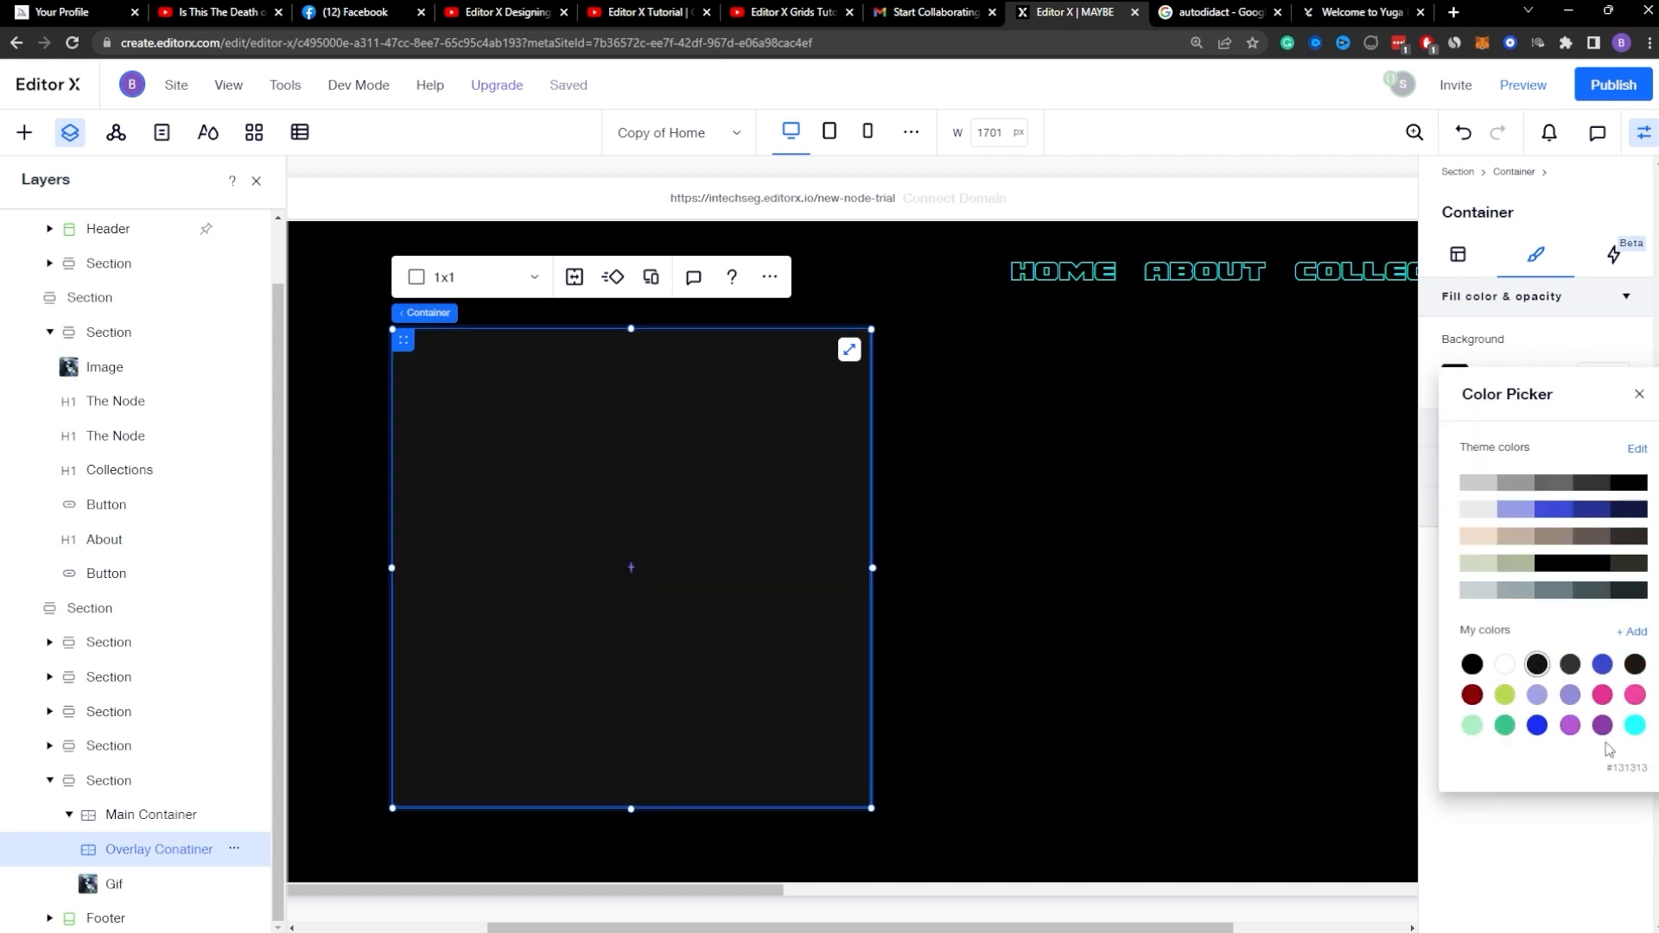
Step: Set the section's background color to the light gray theme swatch
click(1006, 628)
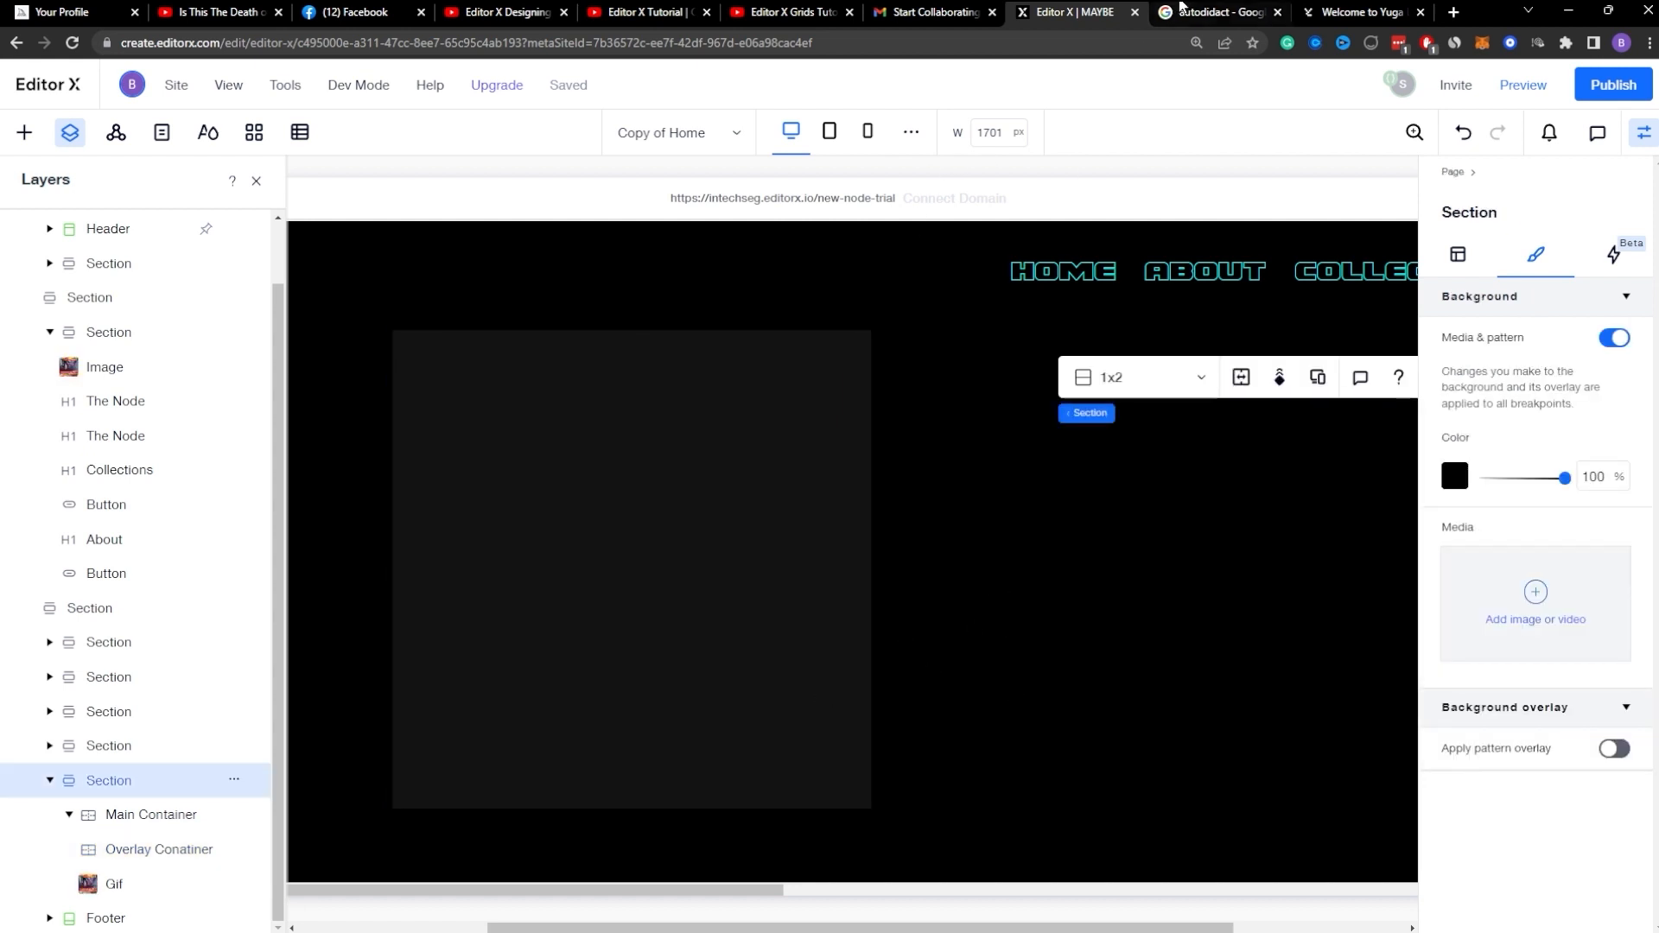
click(1210, 12)
click(1360, 12)
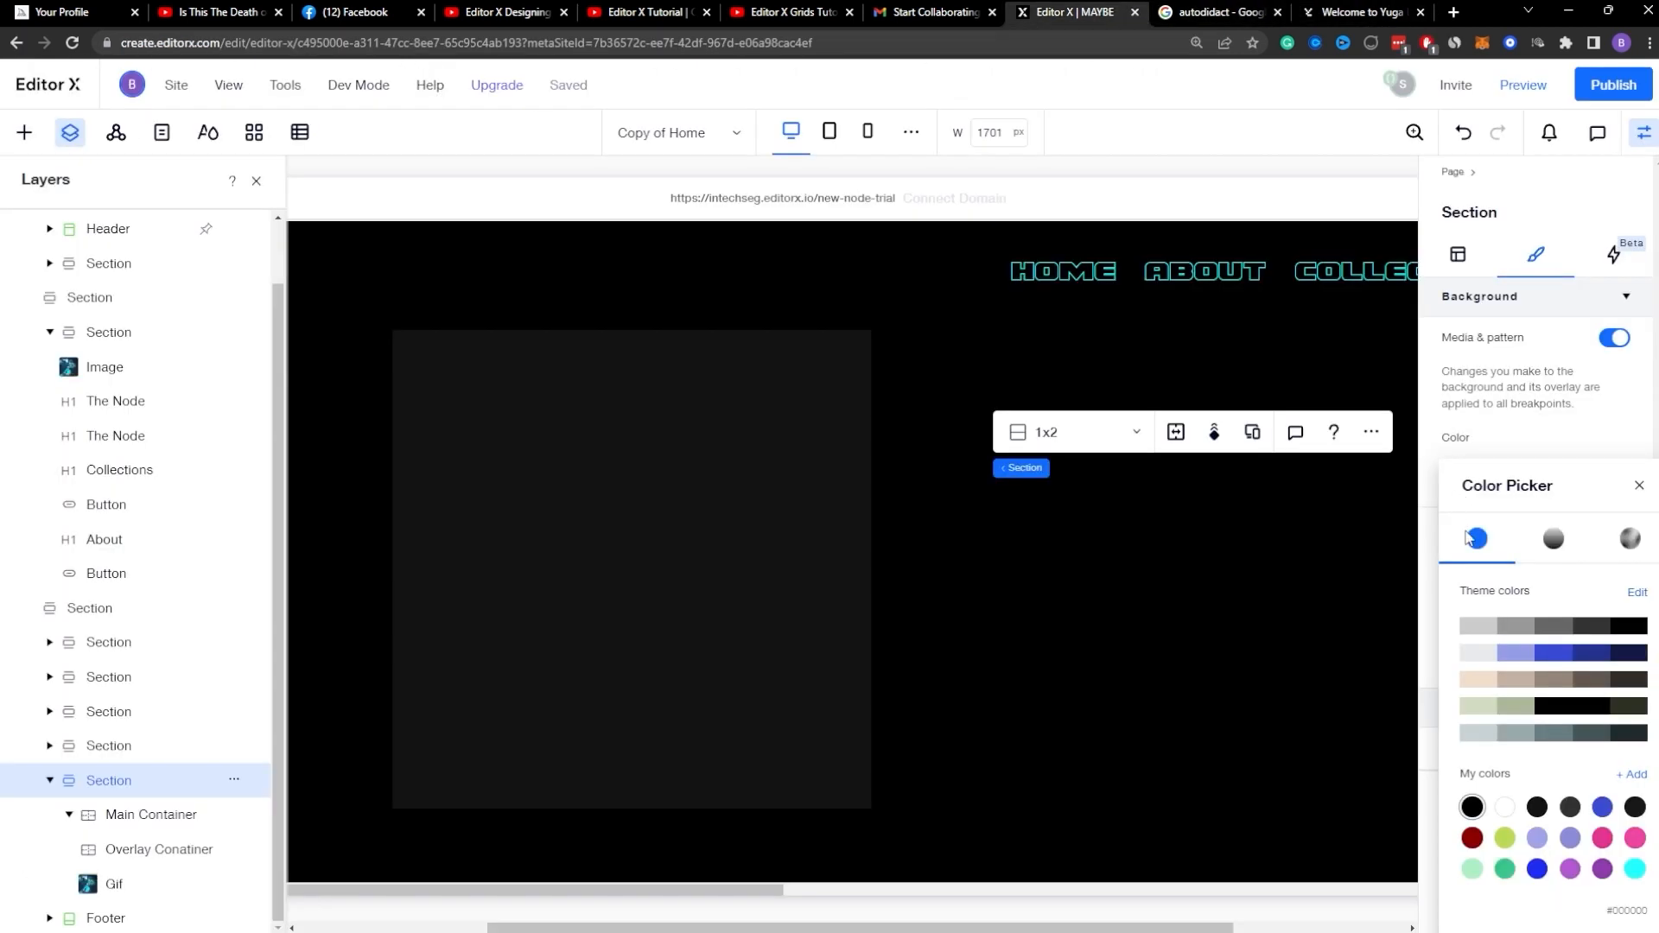
click(1486, 625)
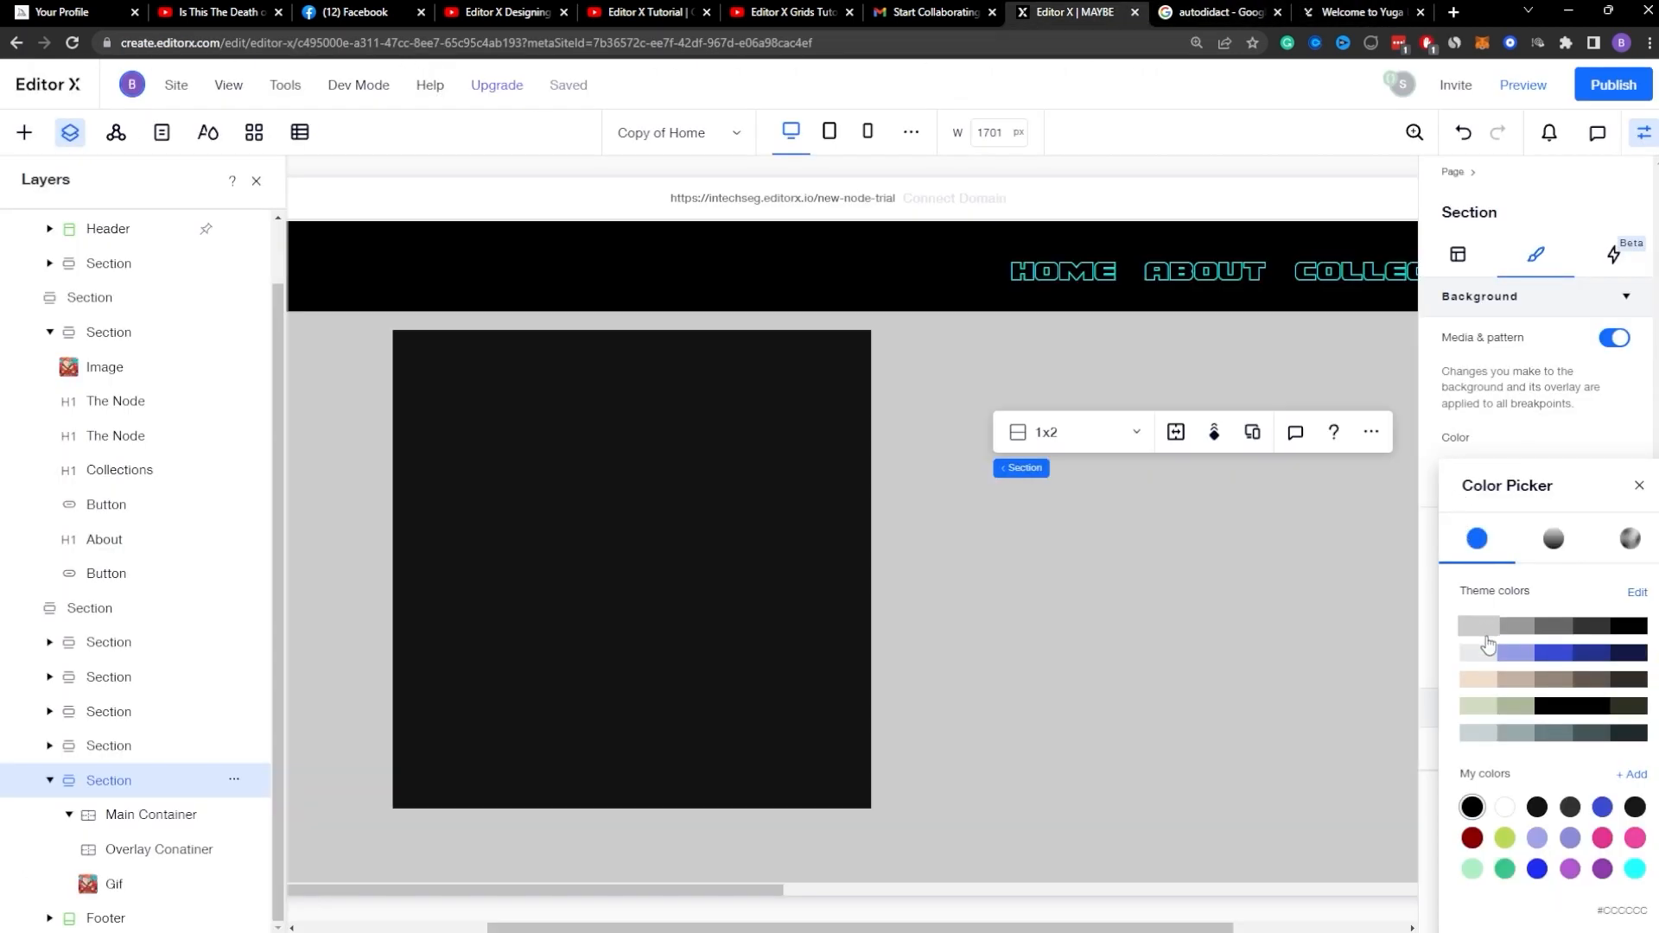
click(1486, 653)
click(1264, 671)
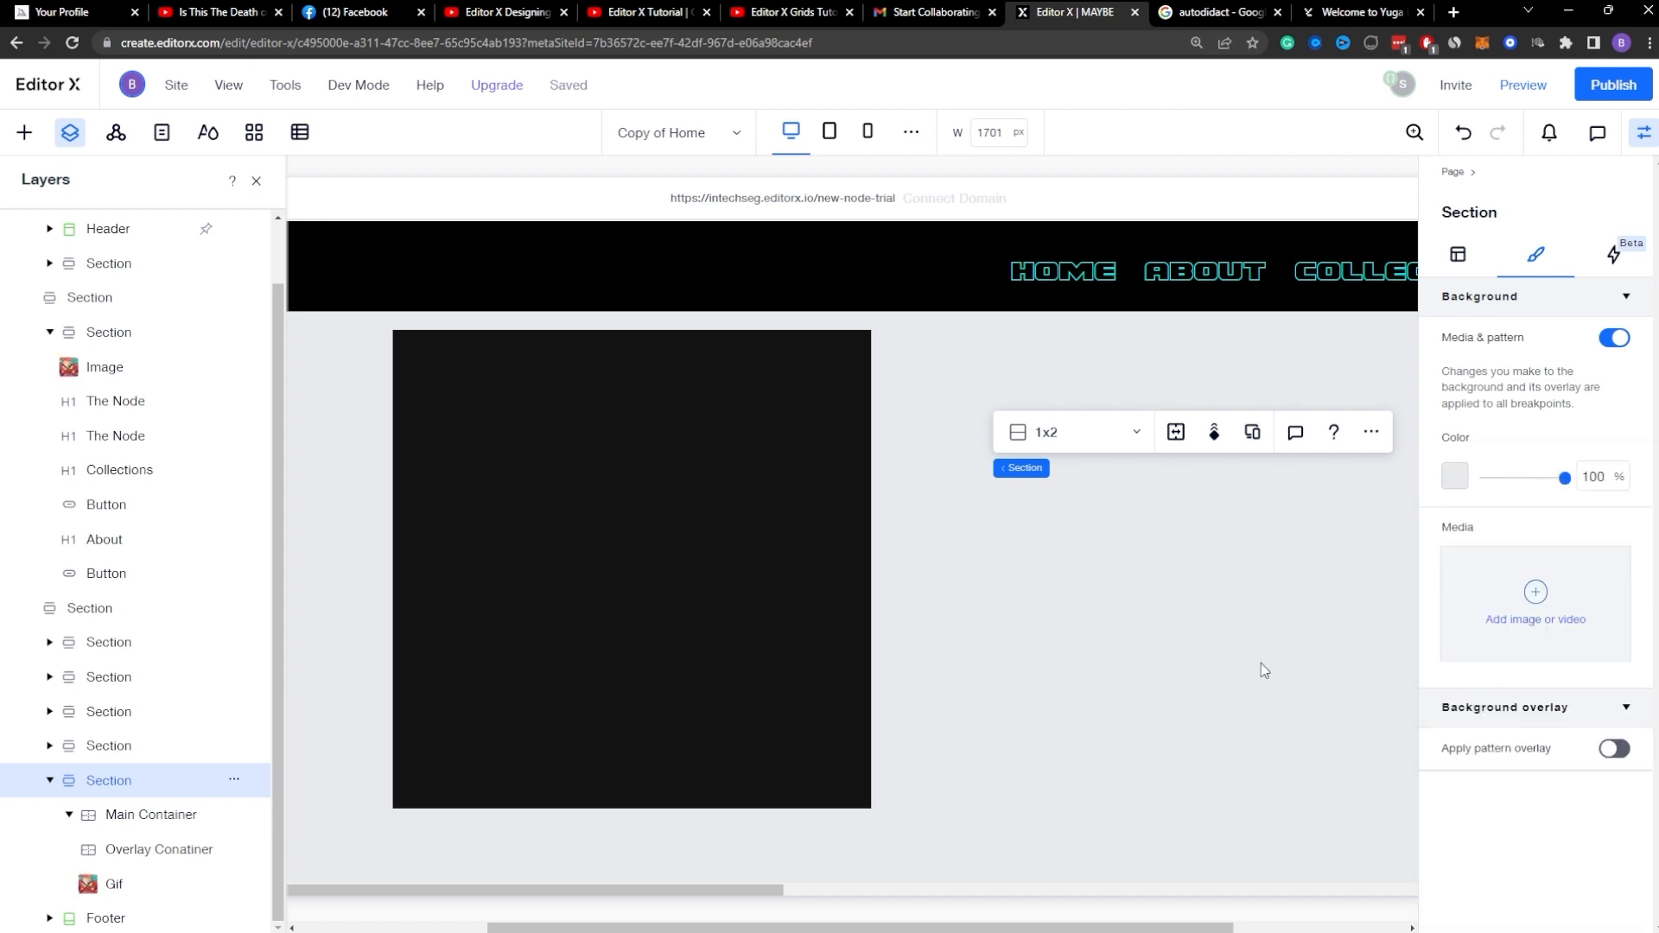
Step: Remove the Overlay Container's minimum height so it has none
click(1646, 129)
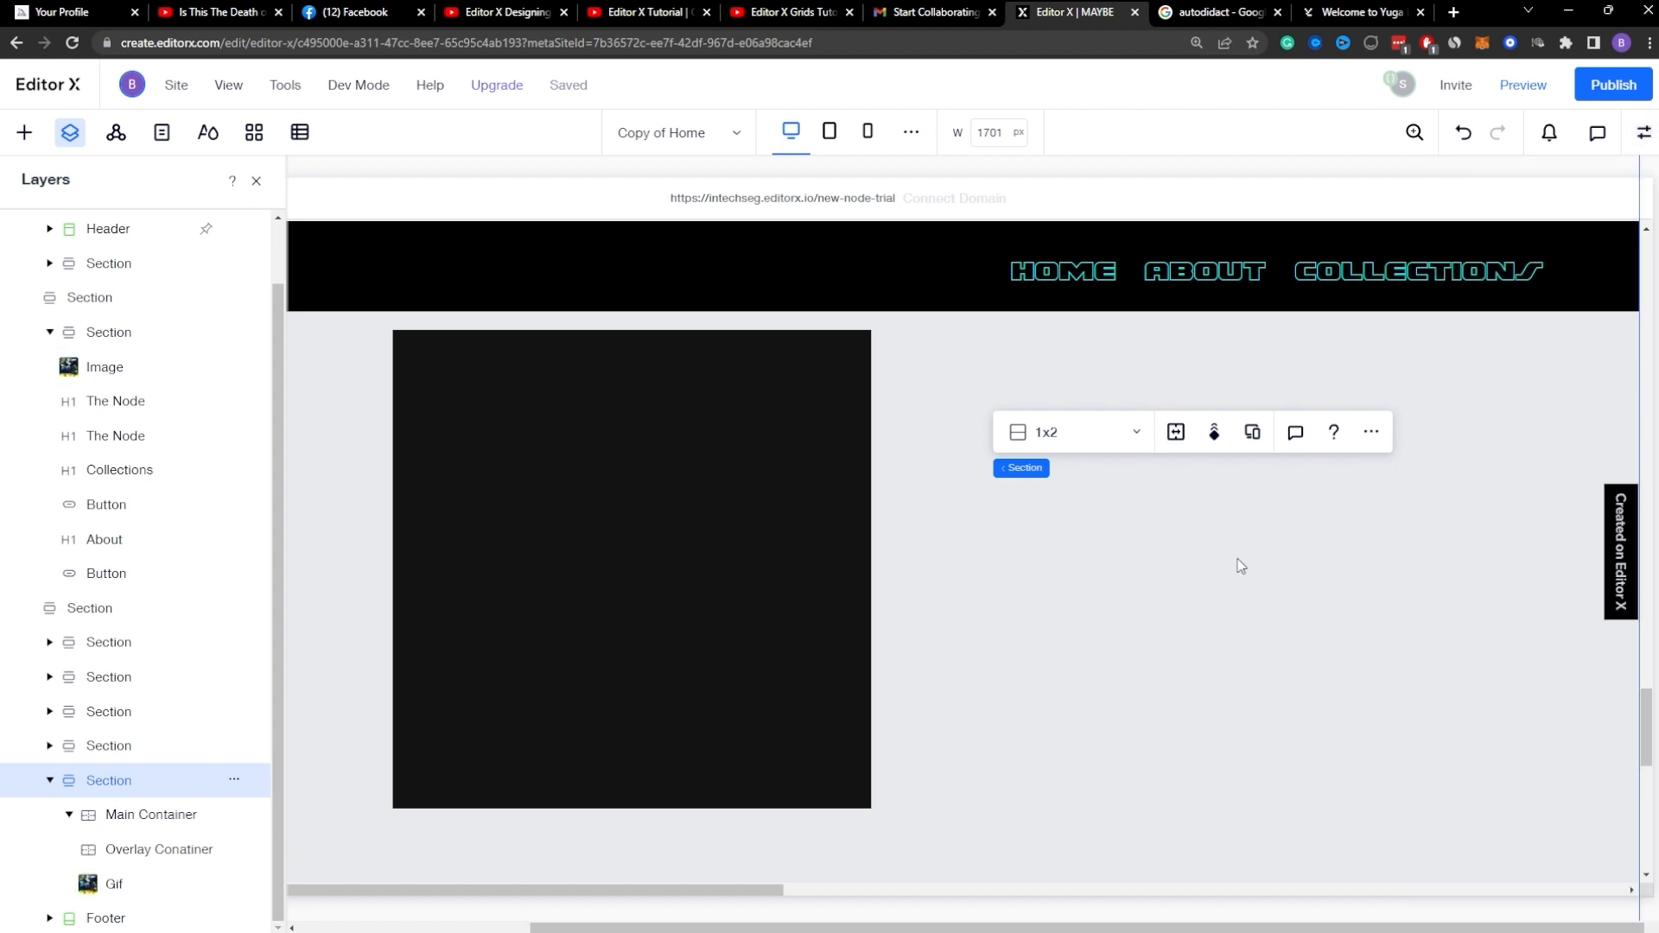
click(684, 554)
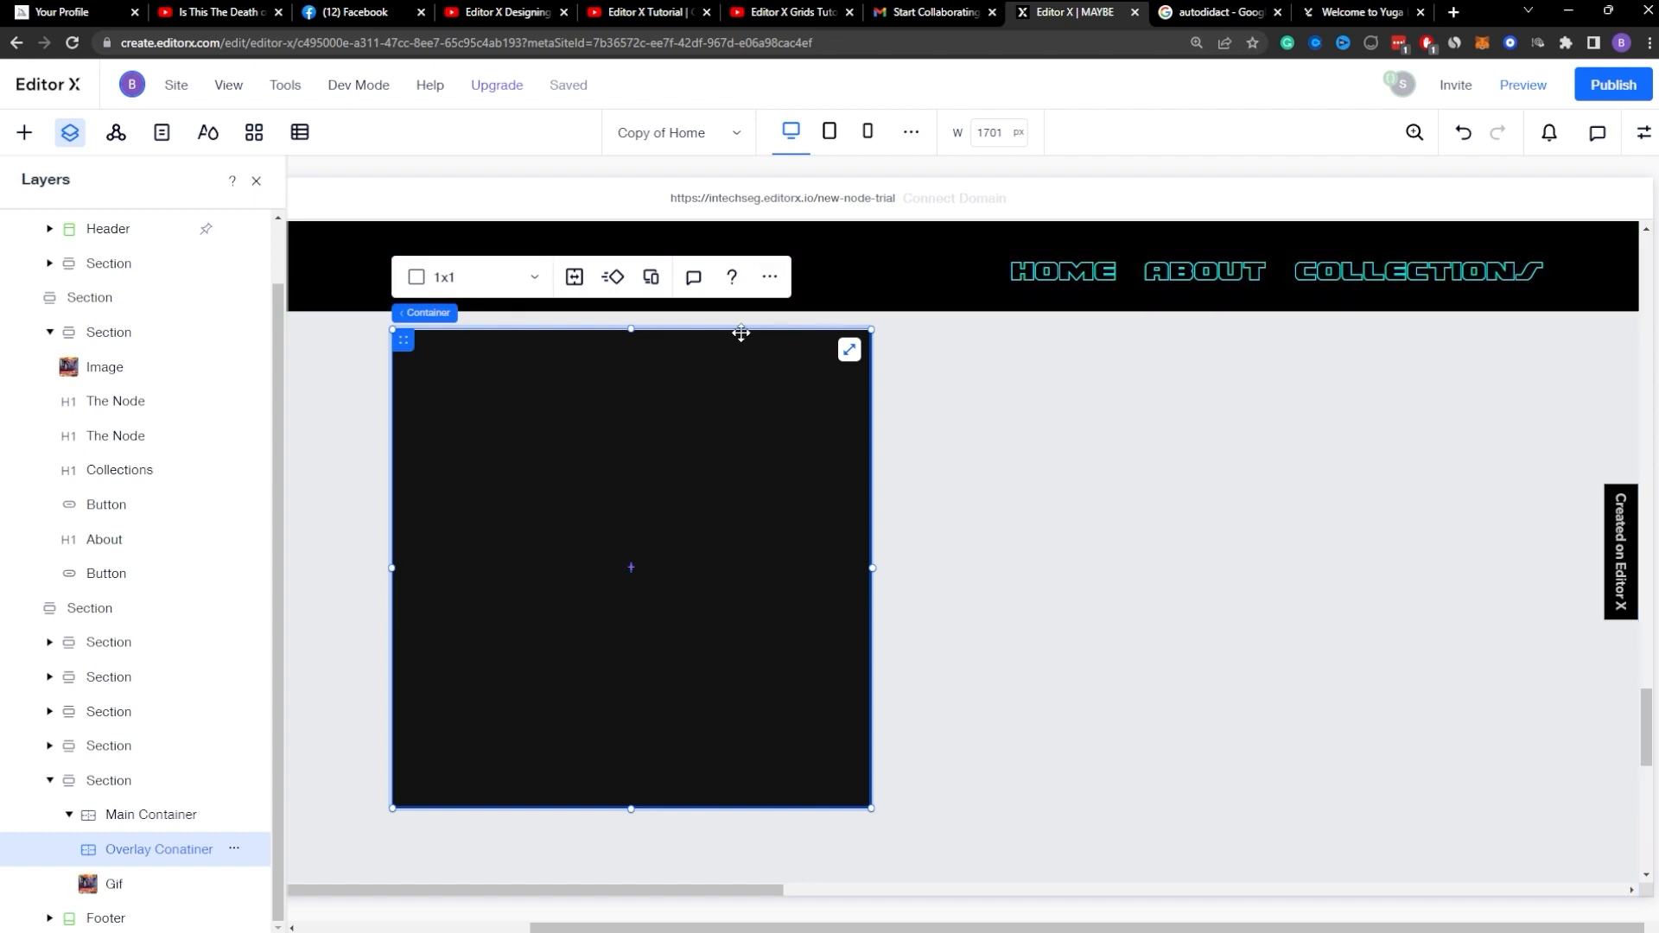
click(1644, 134)
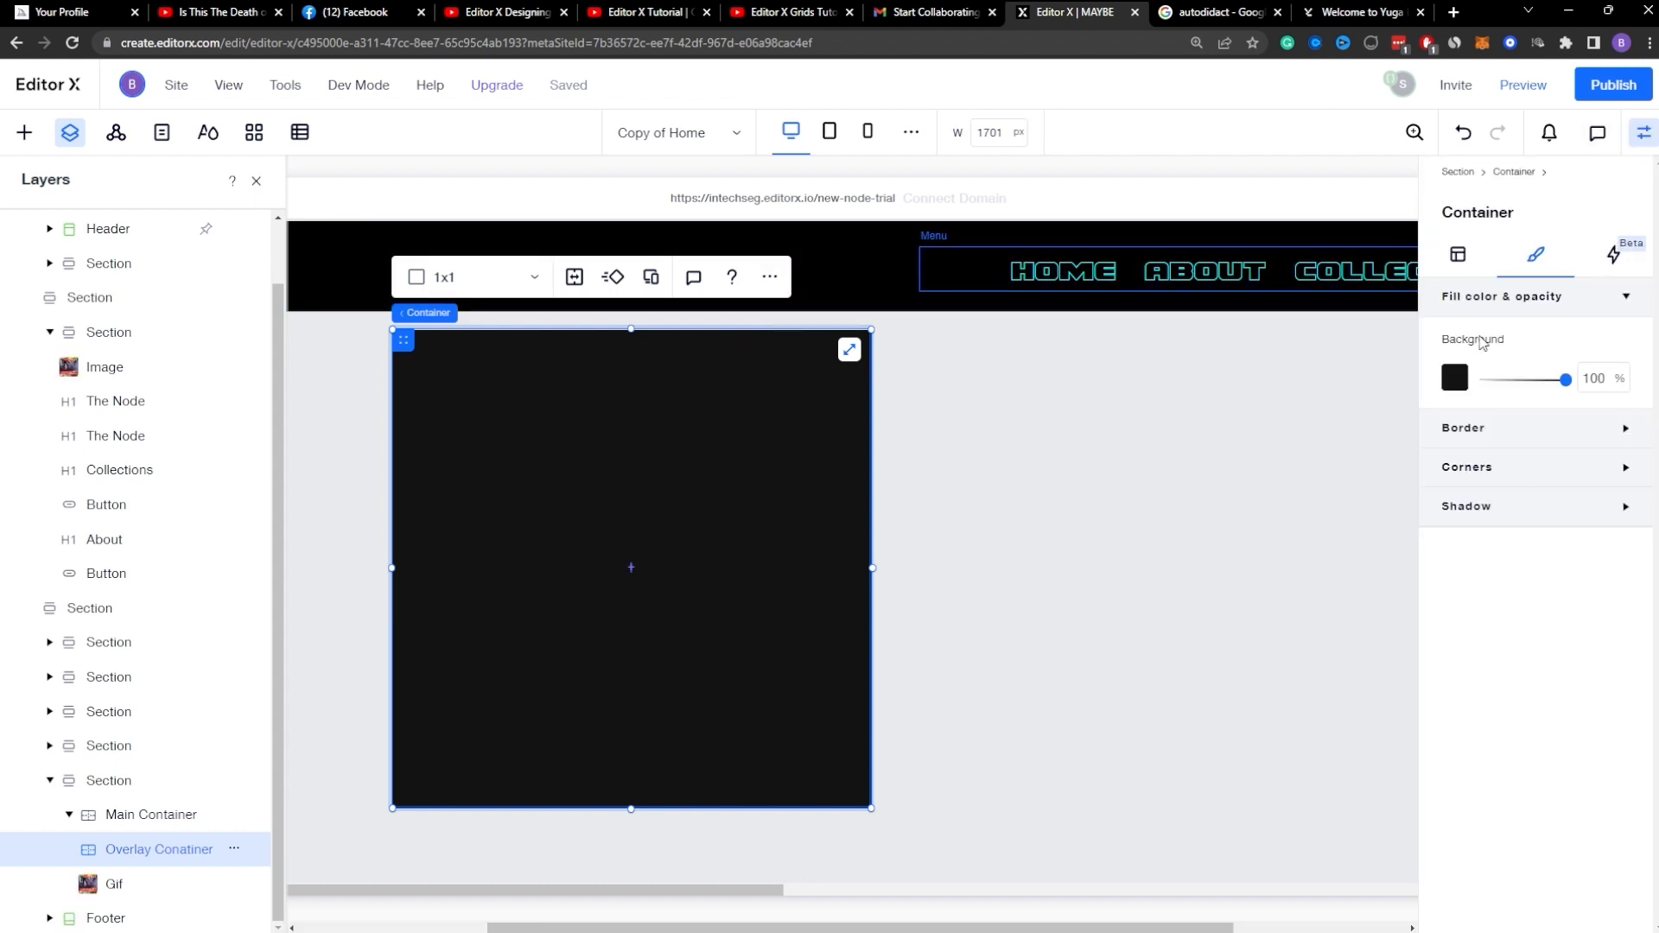
click(1447, 256)
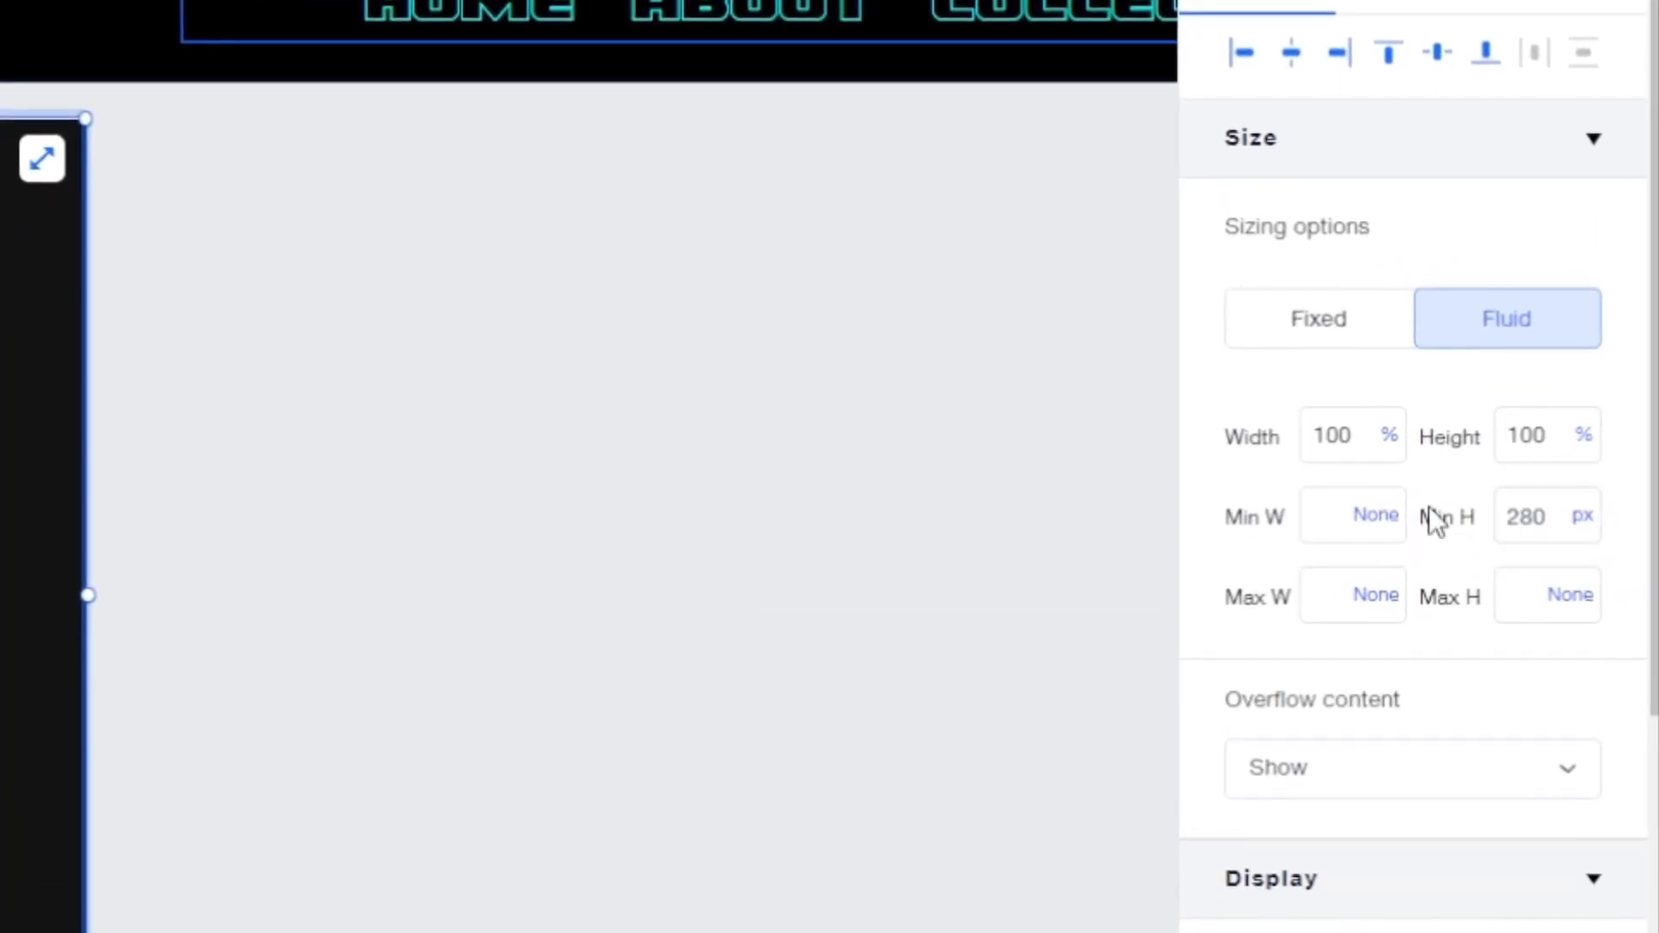
click(1612, 529)
click(1468, 470)
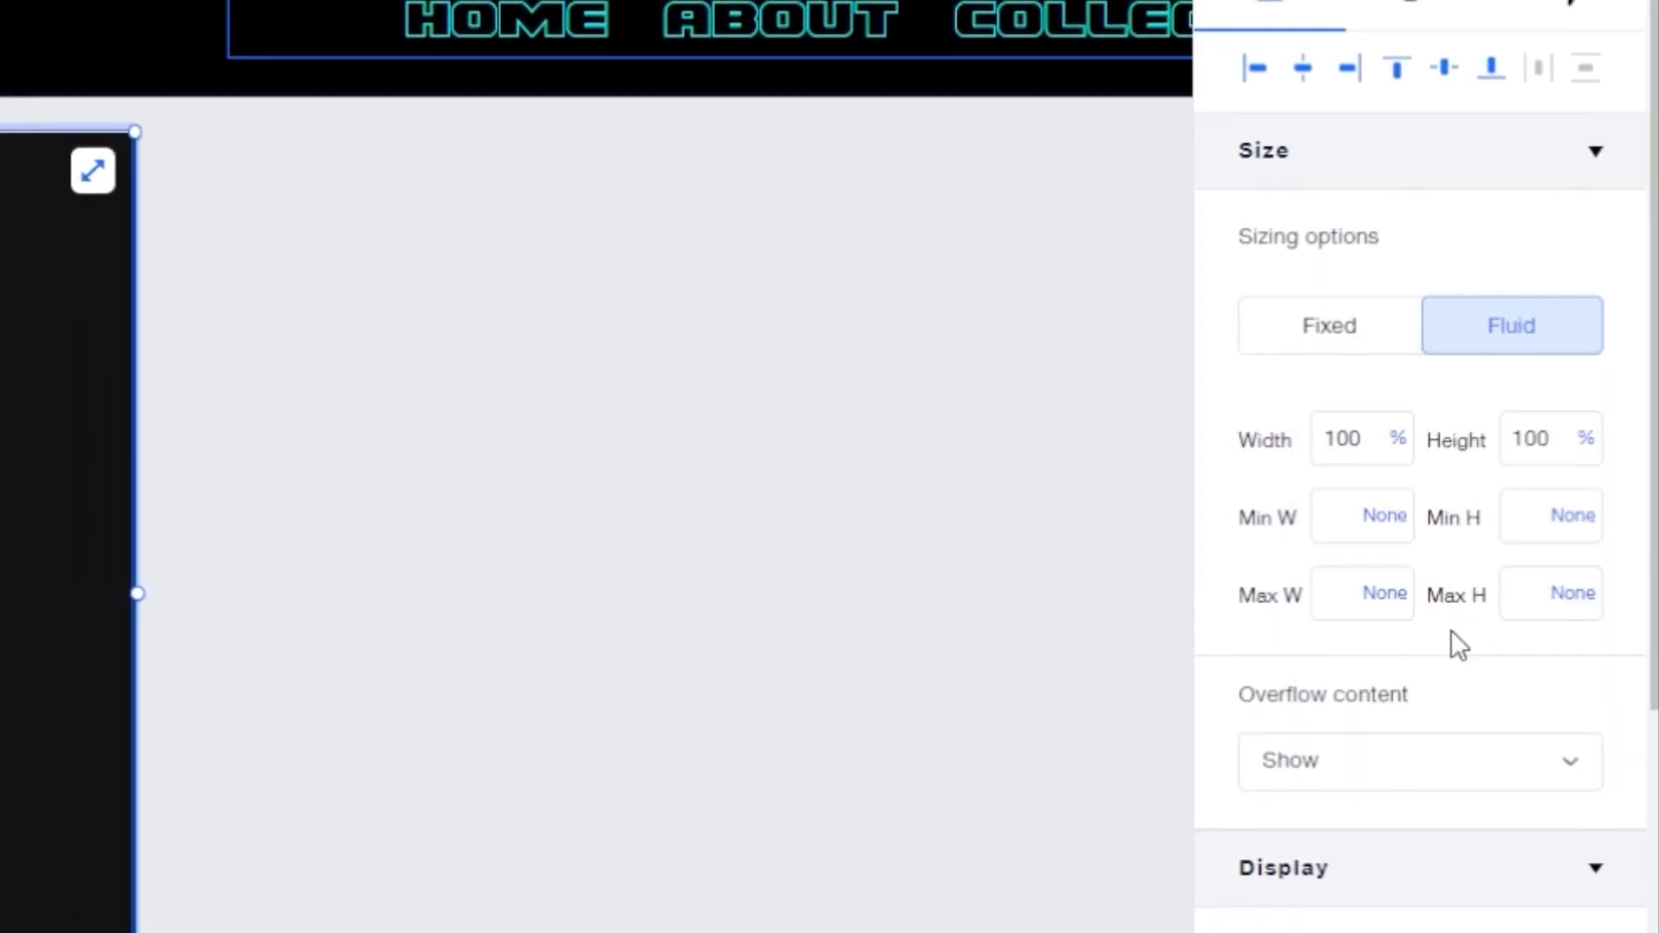
scroll(1451, 622, down, 10)
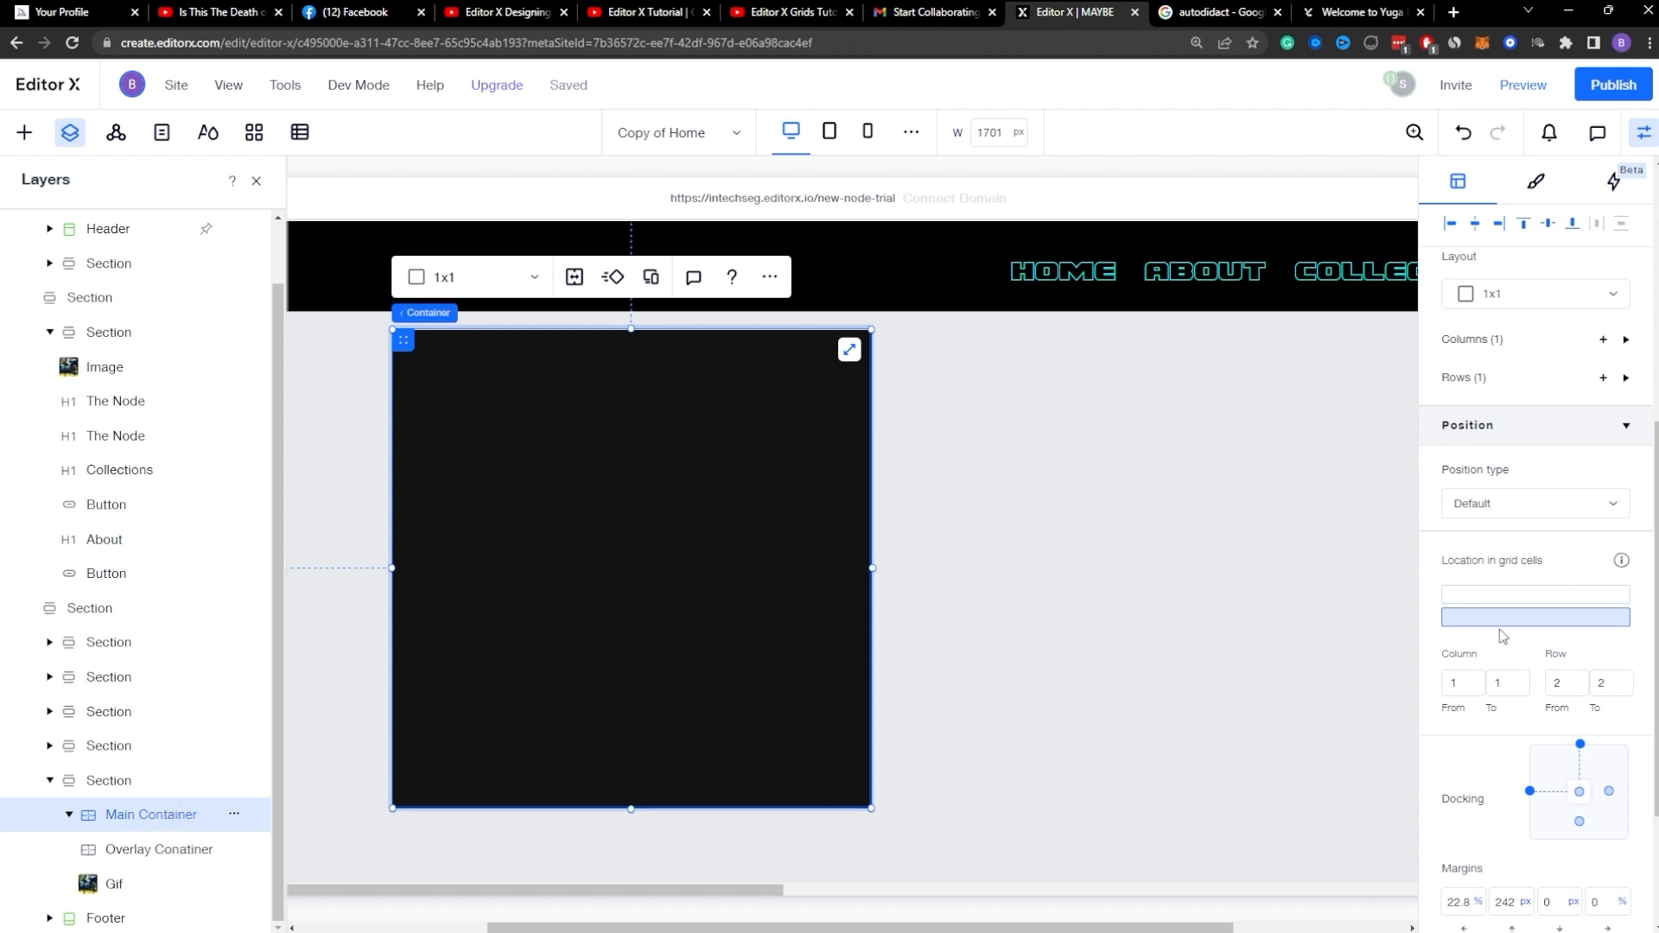
Step: Switch to the Yuga website, inspect the BAYC logo card and open its bayc.png image source in a new tab
click(164, 849)
click(1183, 8)
click(1331, 10)
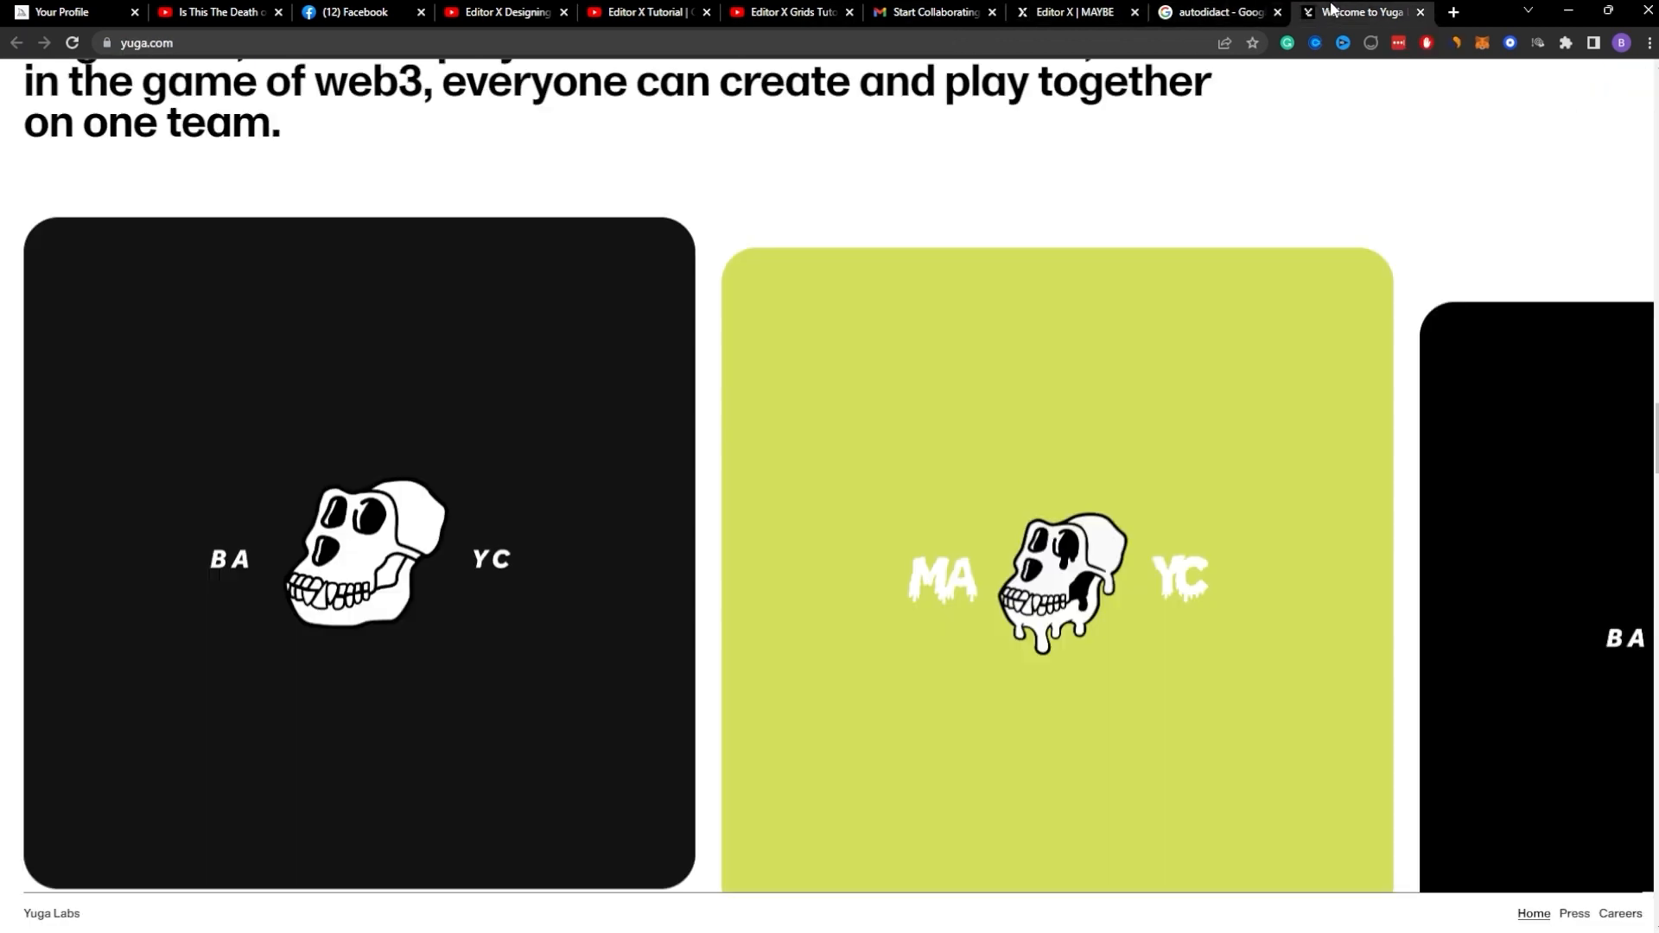
right_click(846, 152)
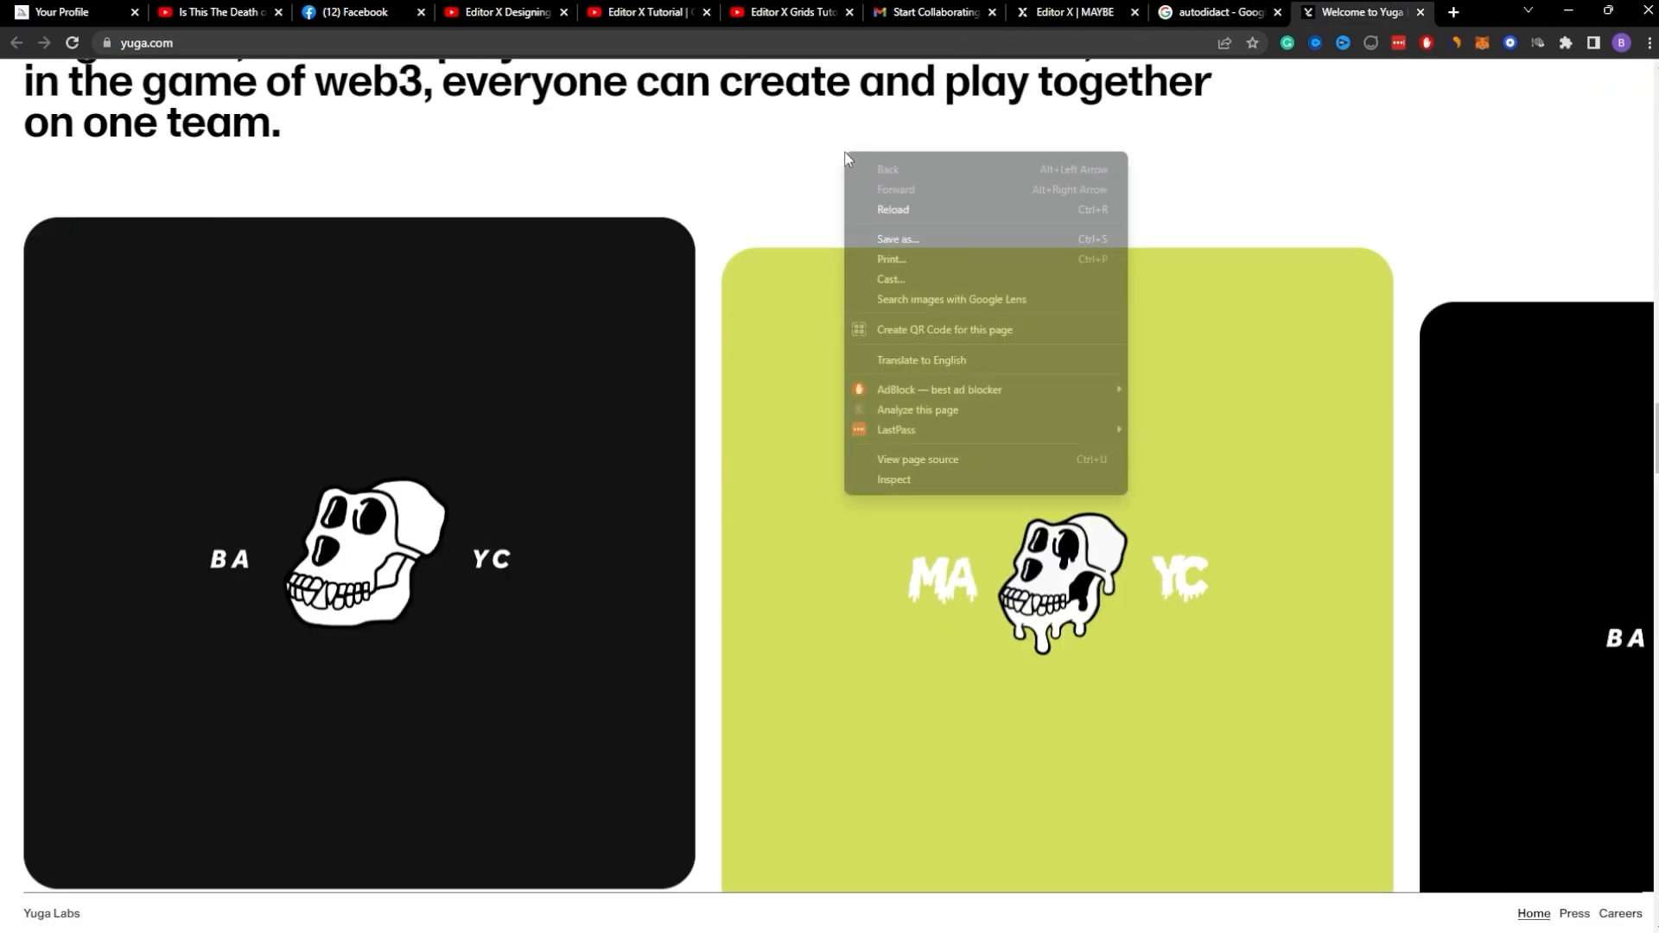
click(889, 491)
click(662, 163)
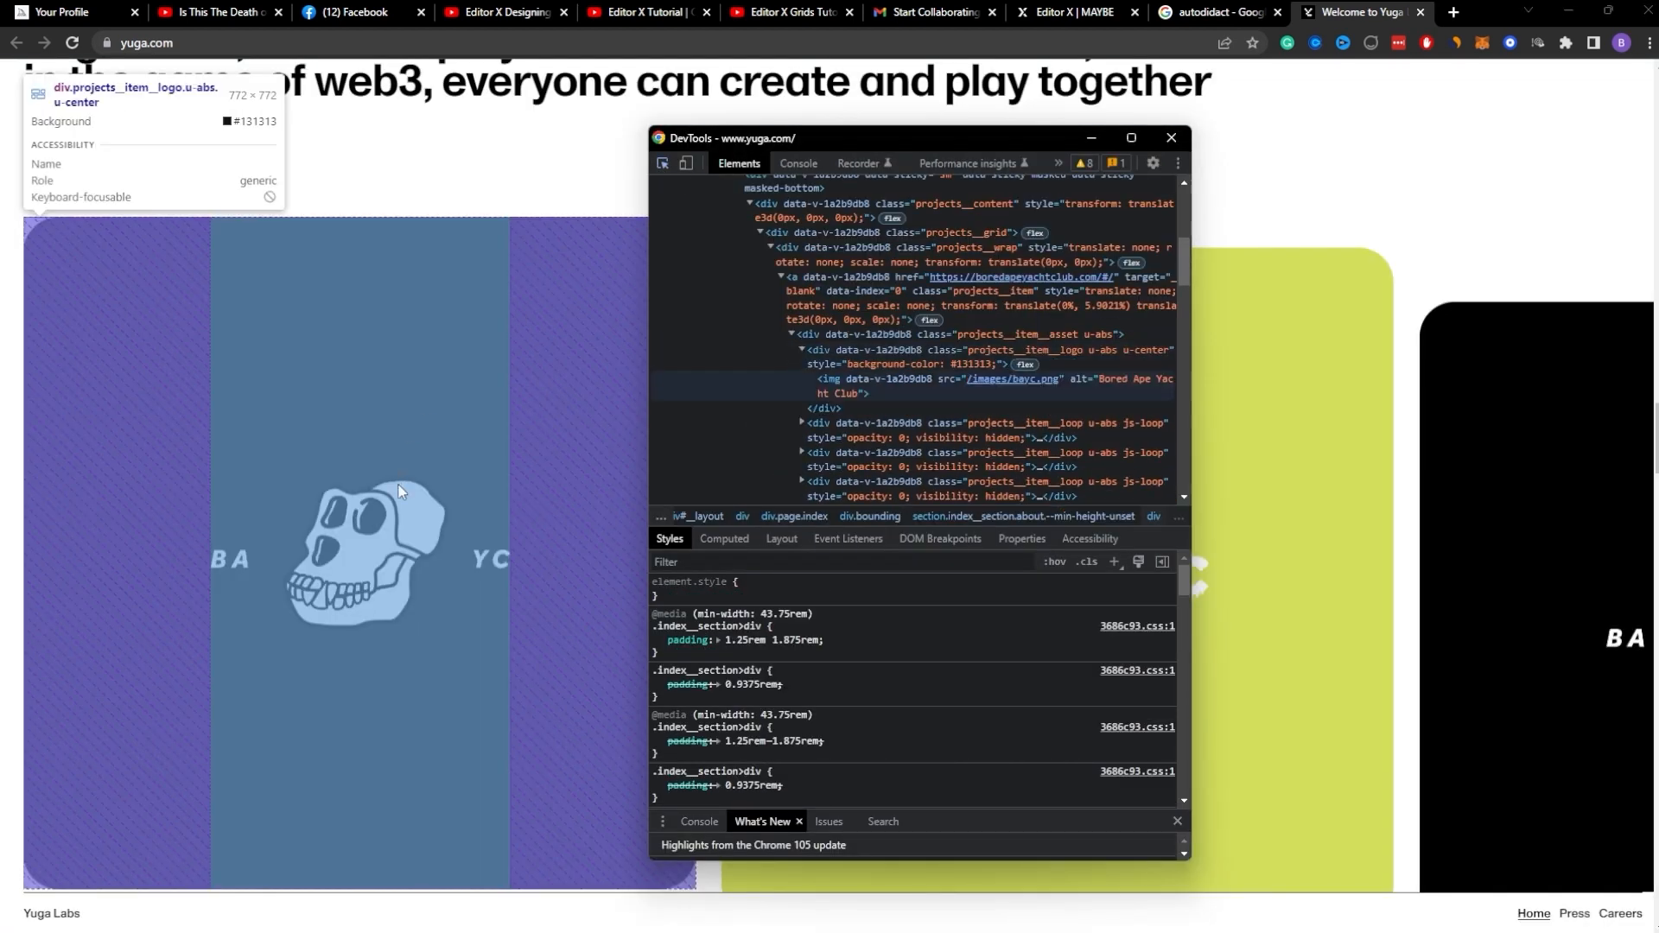
click(363, 553)
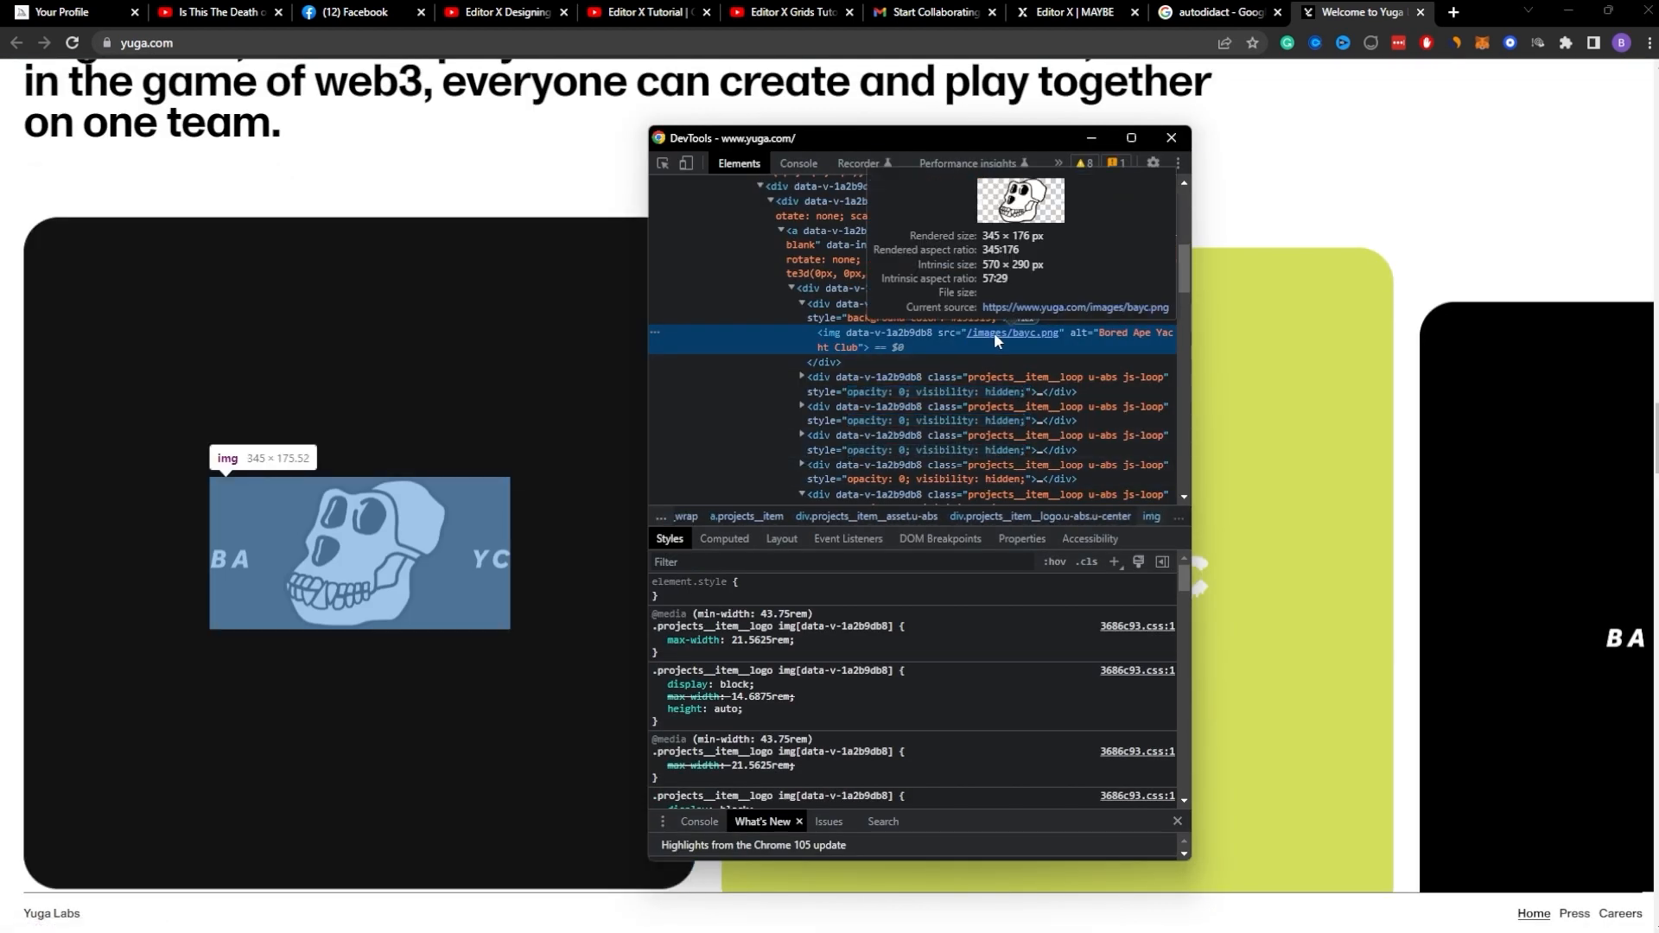
right_click(994, 332)
click(1052, 370)
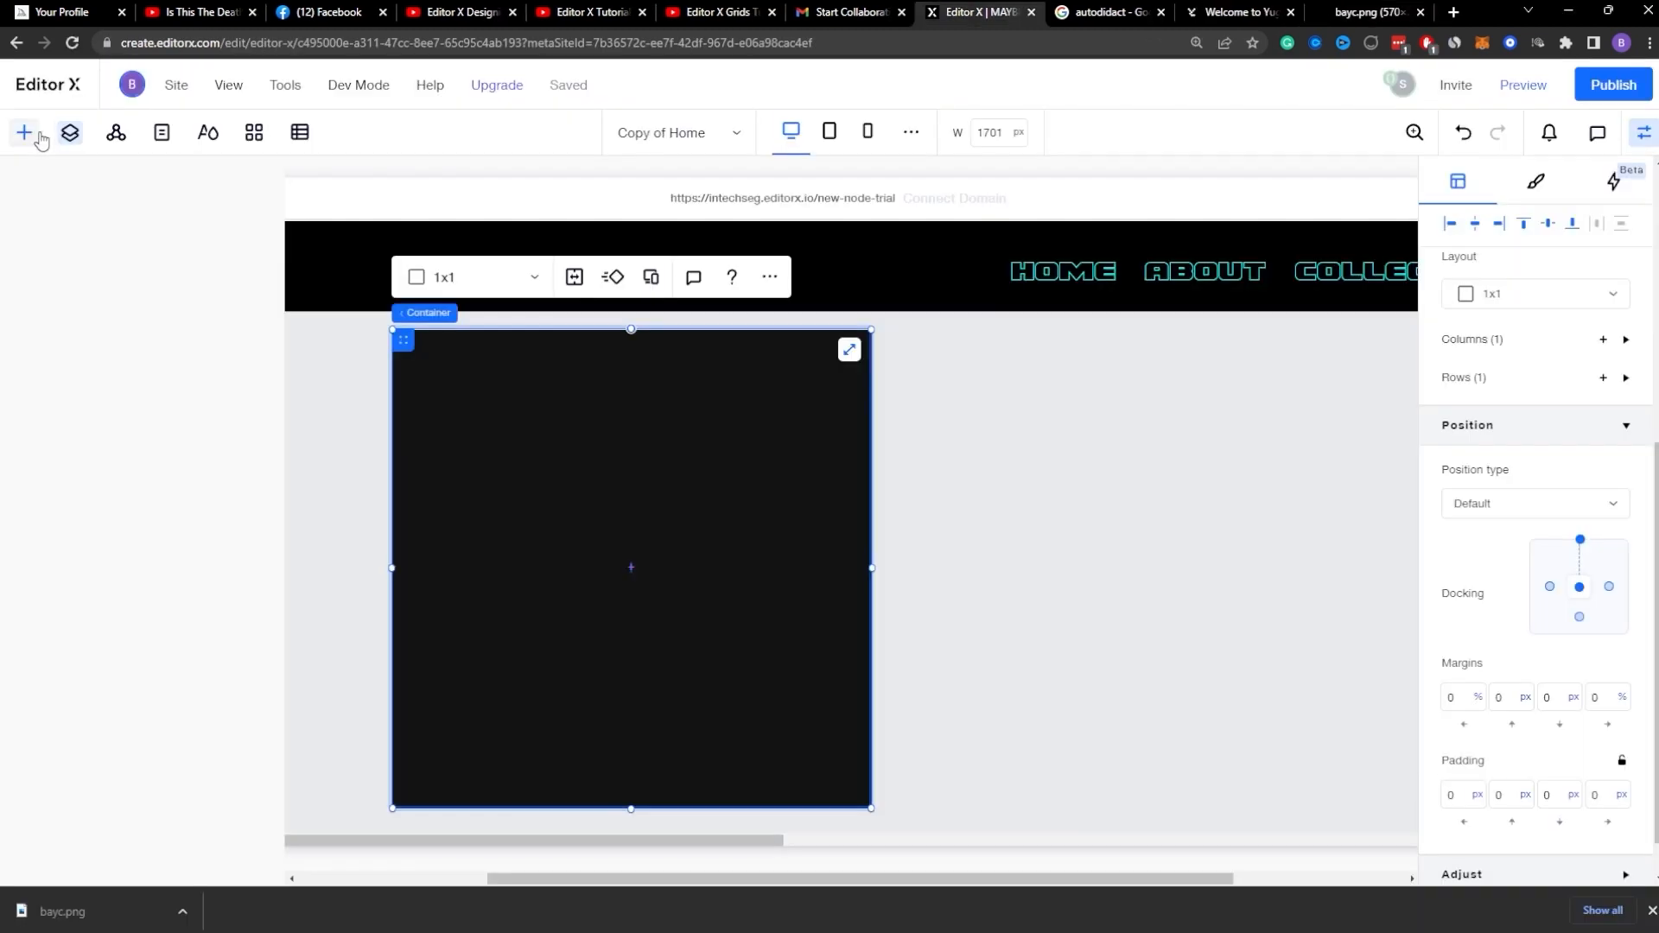
Step: Upload bayc.png from the media panel and add it to the page inside the card
click(25, 132)
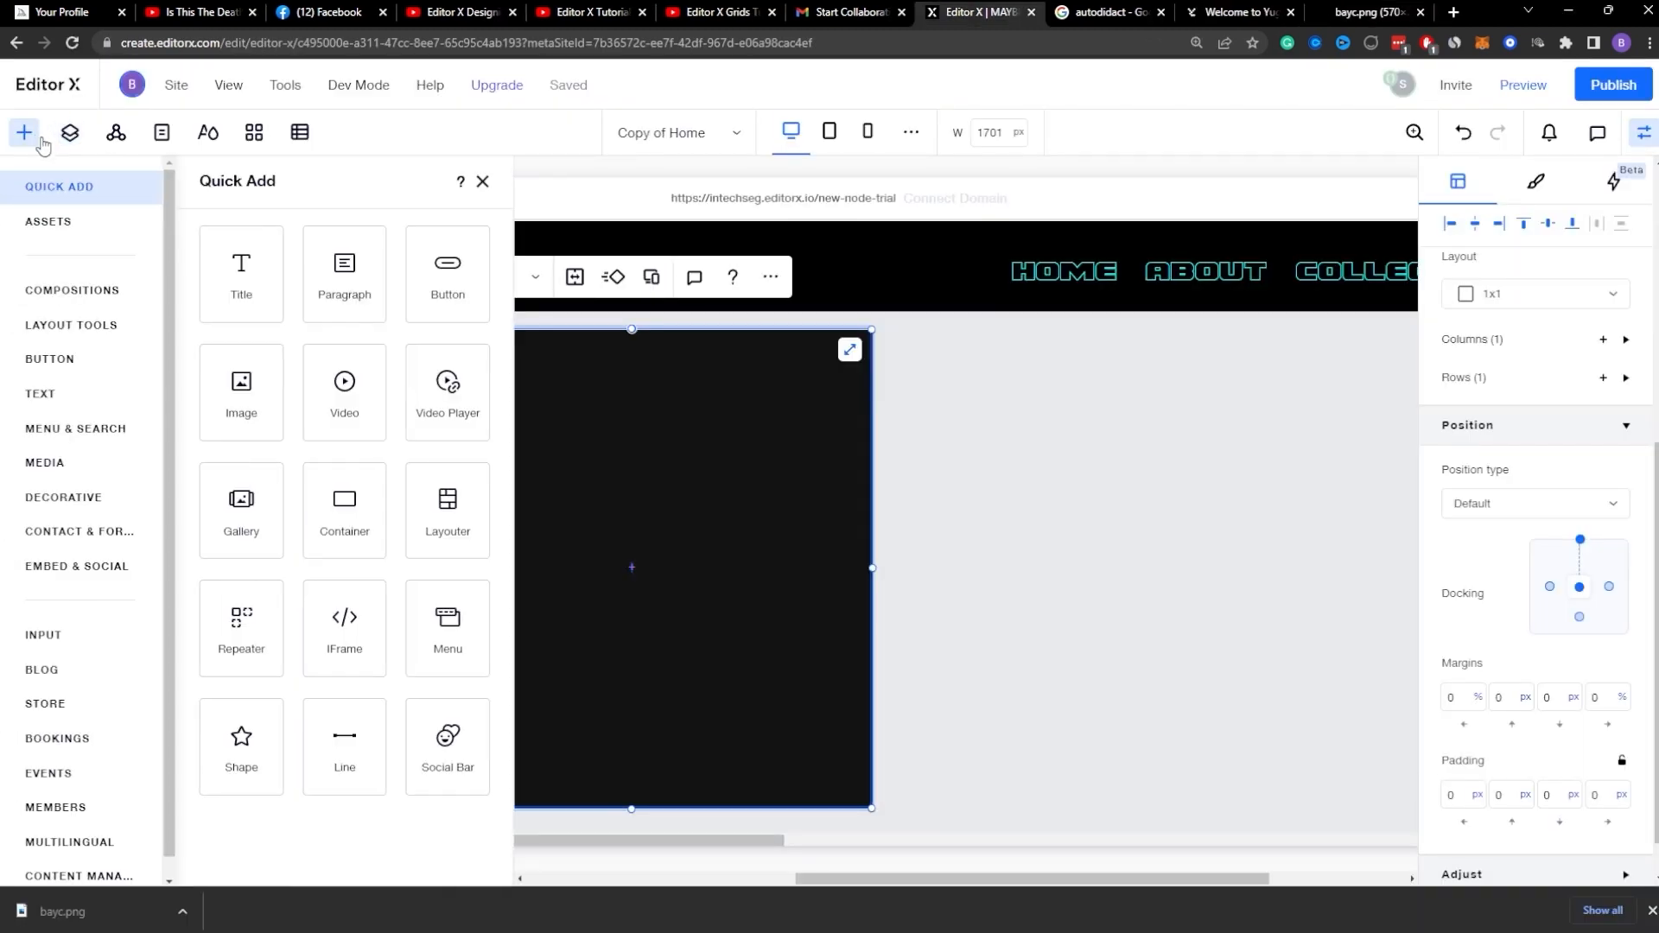
click(95, 461)
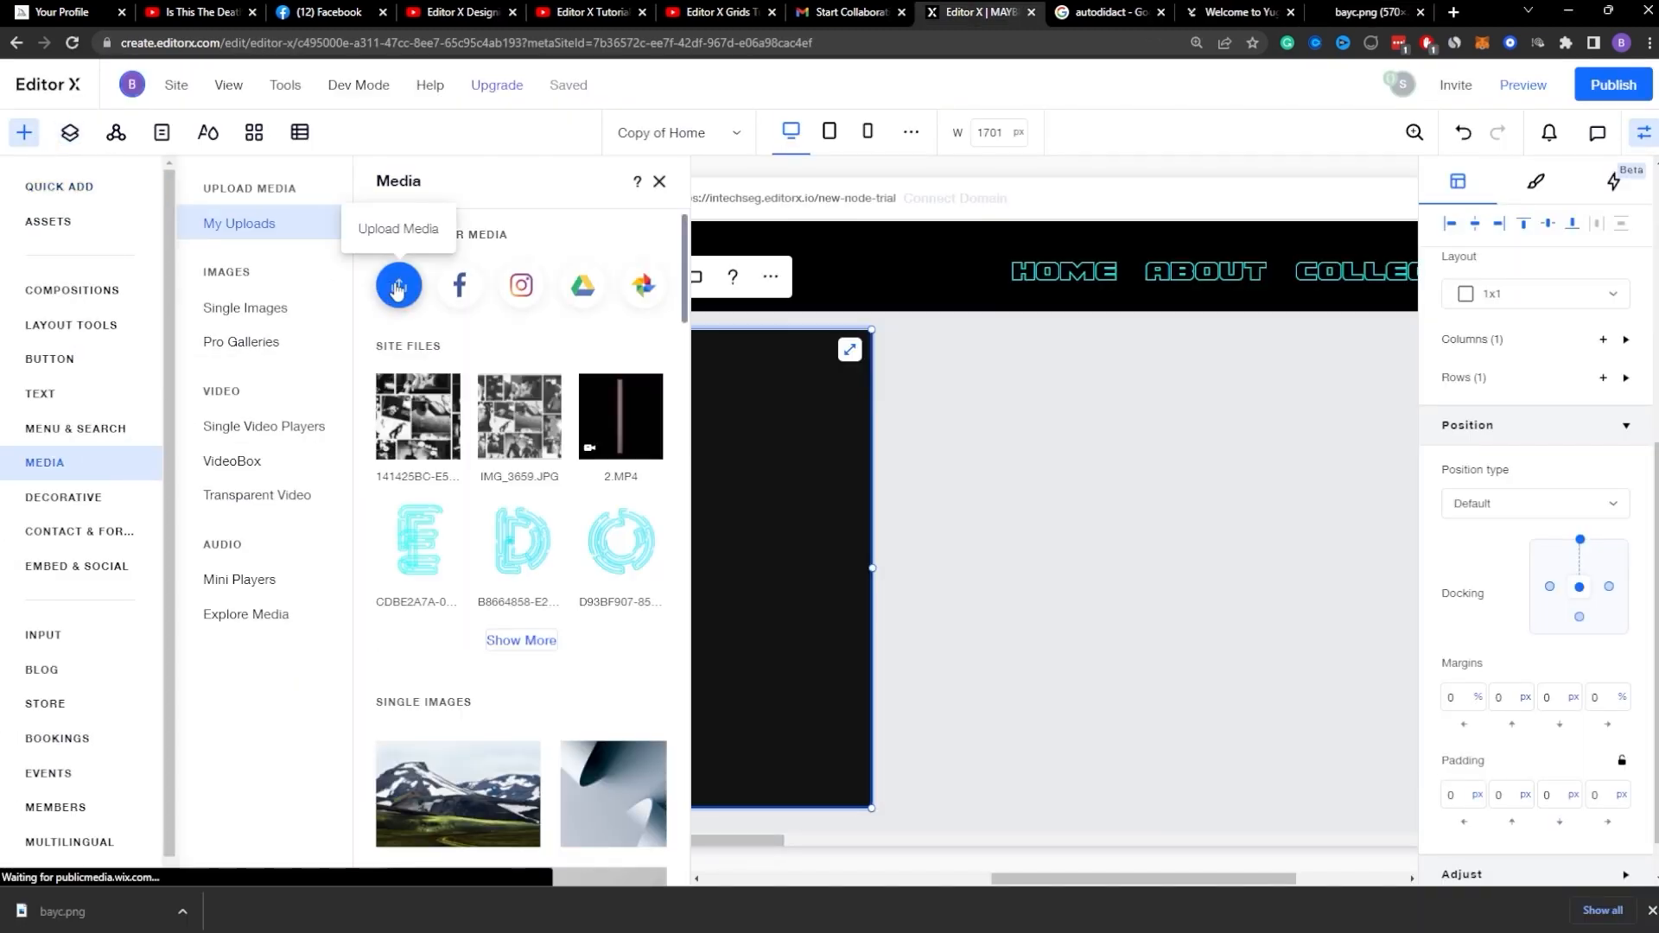
click(396, 288)
click(816, 510)
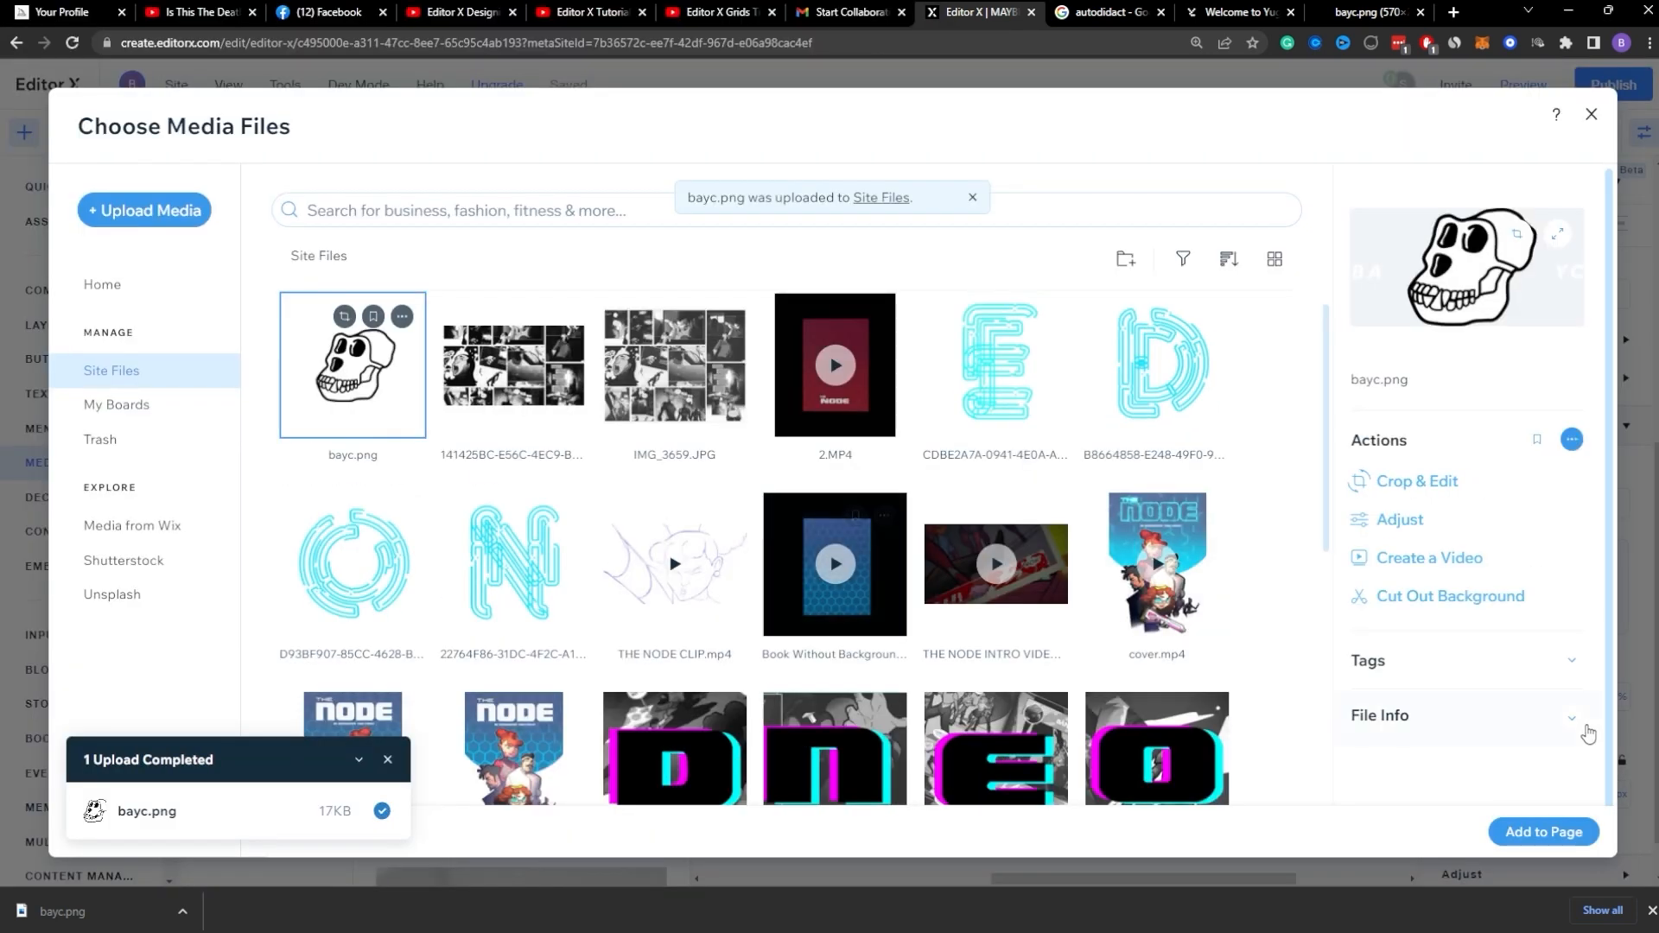
click(1516, 840)
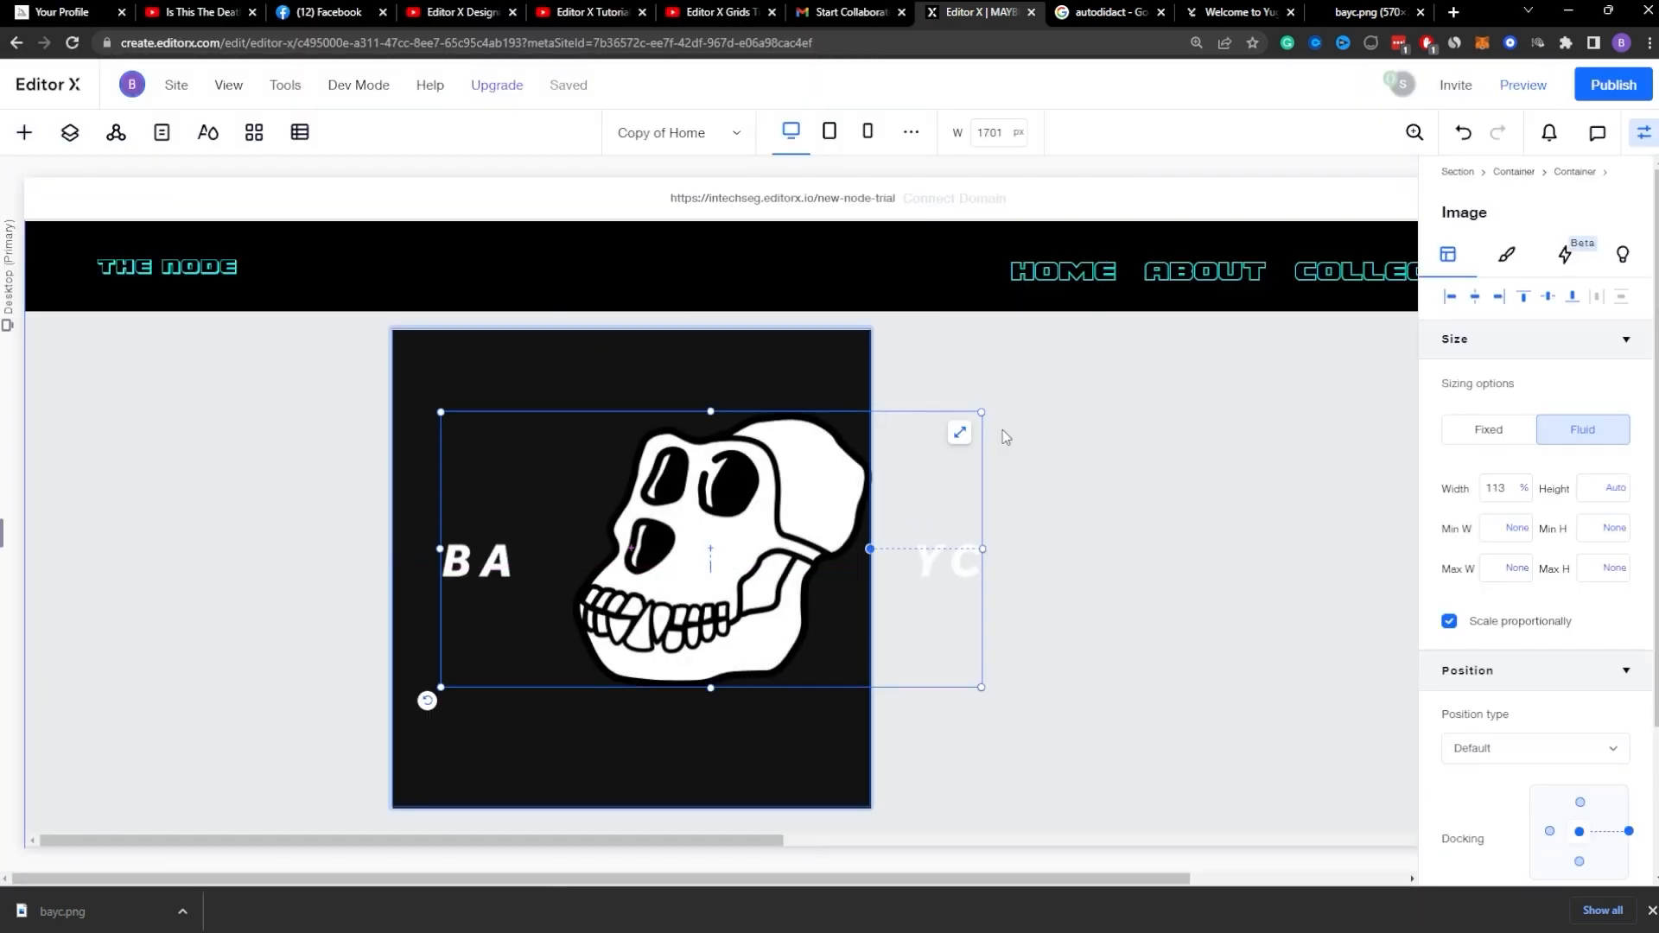
Step: Shrink the logo image to about 61.6% width and move it to the card's center
drag(956, 433, 719, 508)
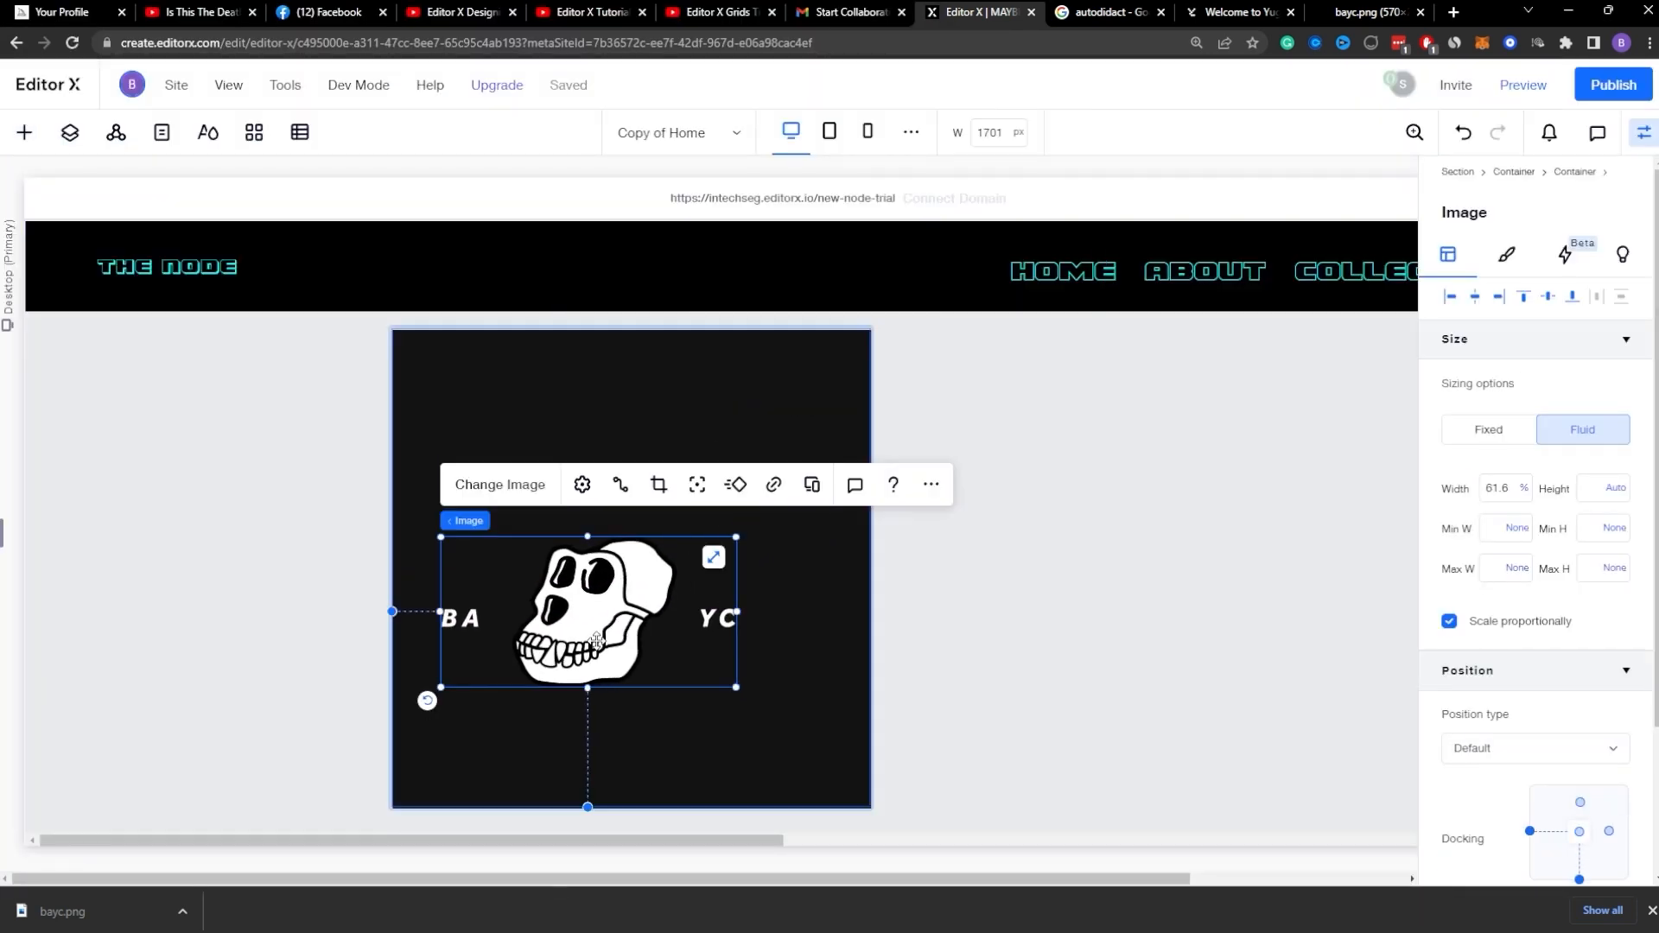
drag(589, 616, 629, 551)
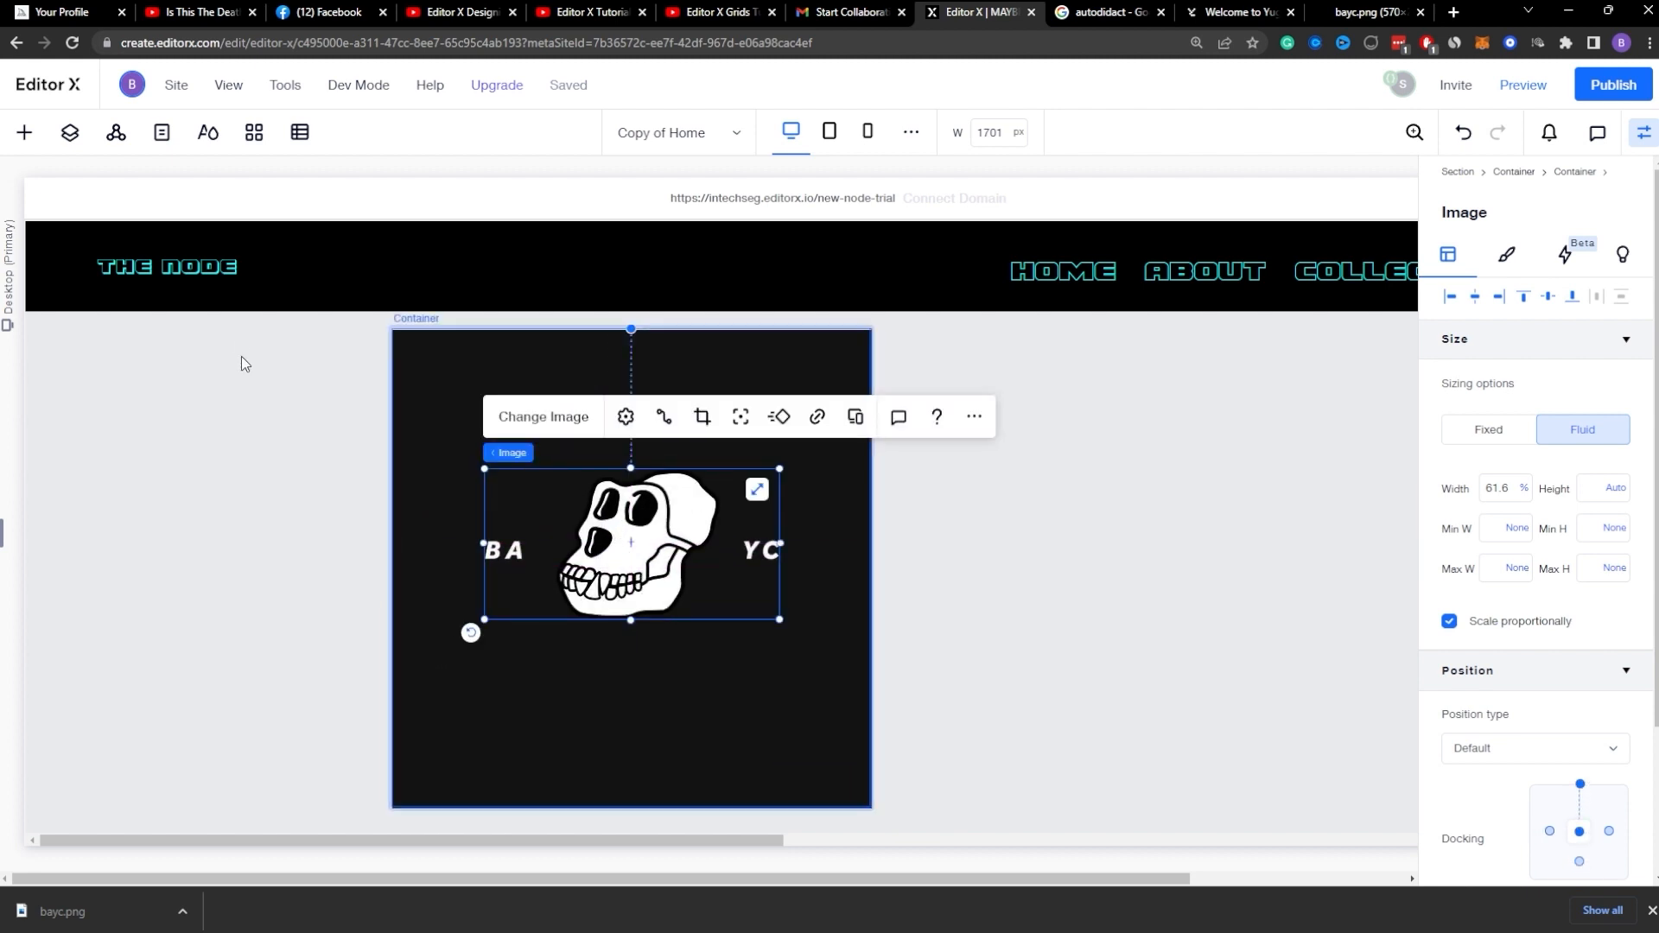
Step: Delete the logo image from the layers, then undo the deletion
click(162, 133)
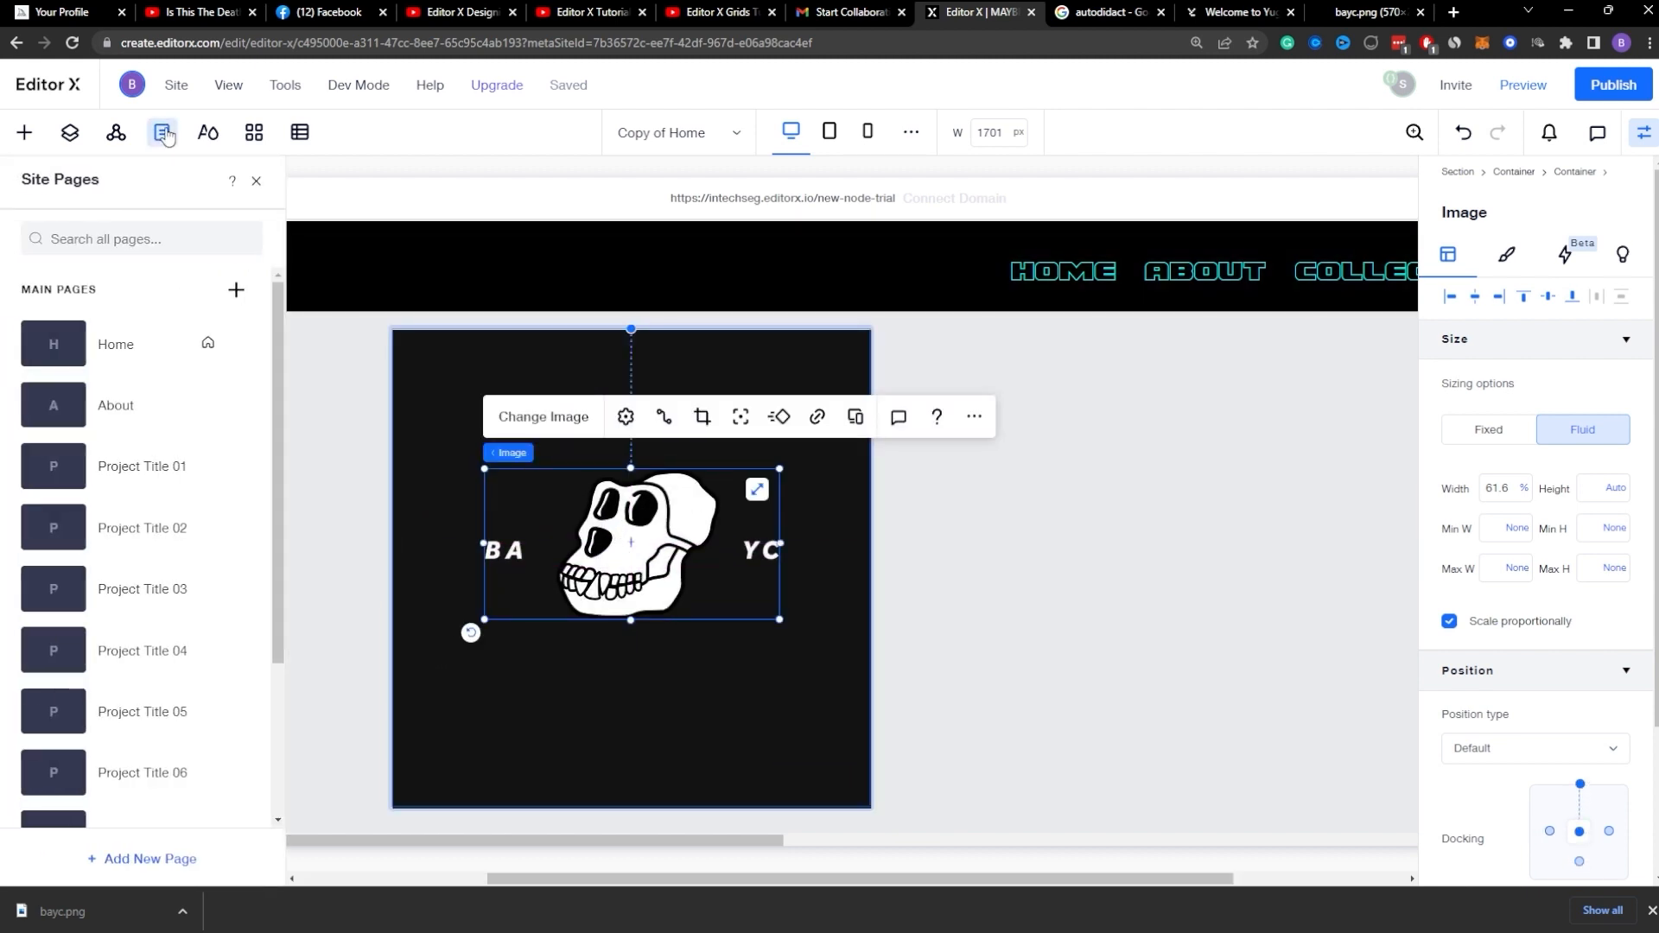
click(70, 132)
scroll(131, 442, down, 3)
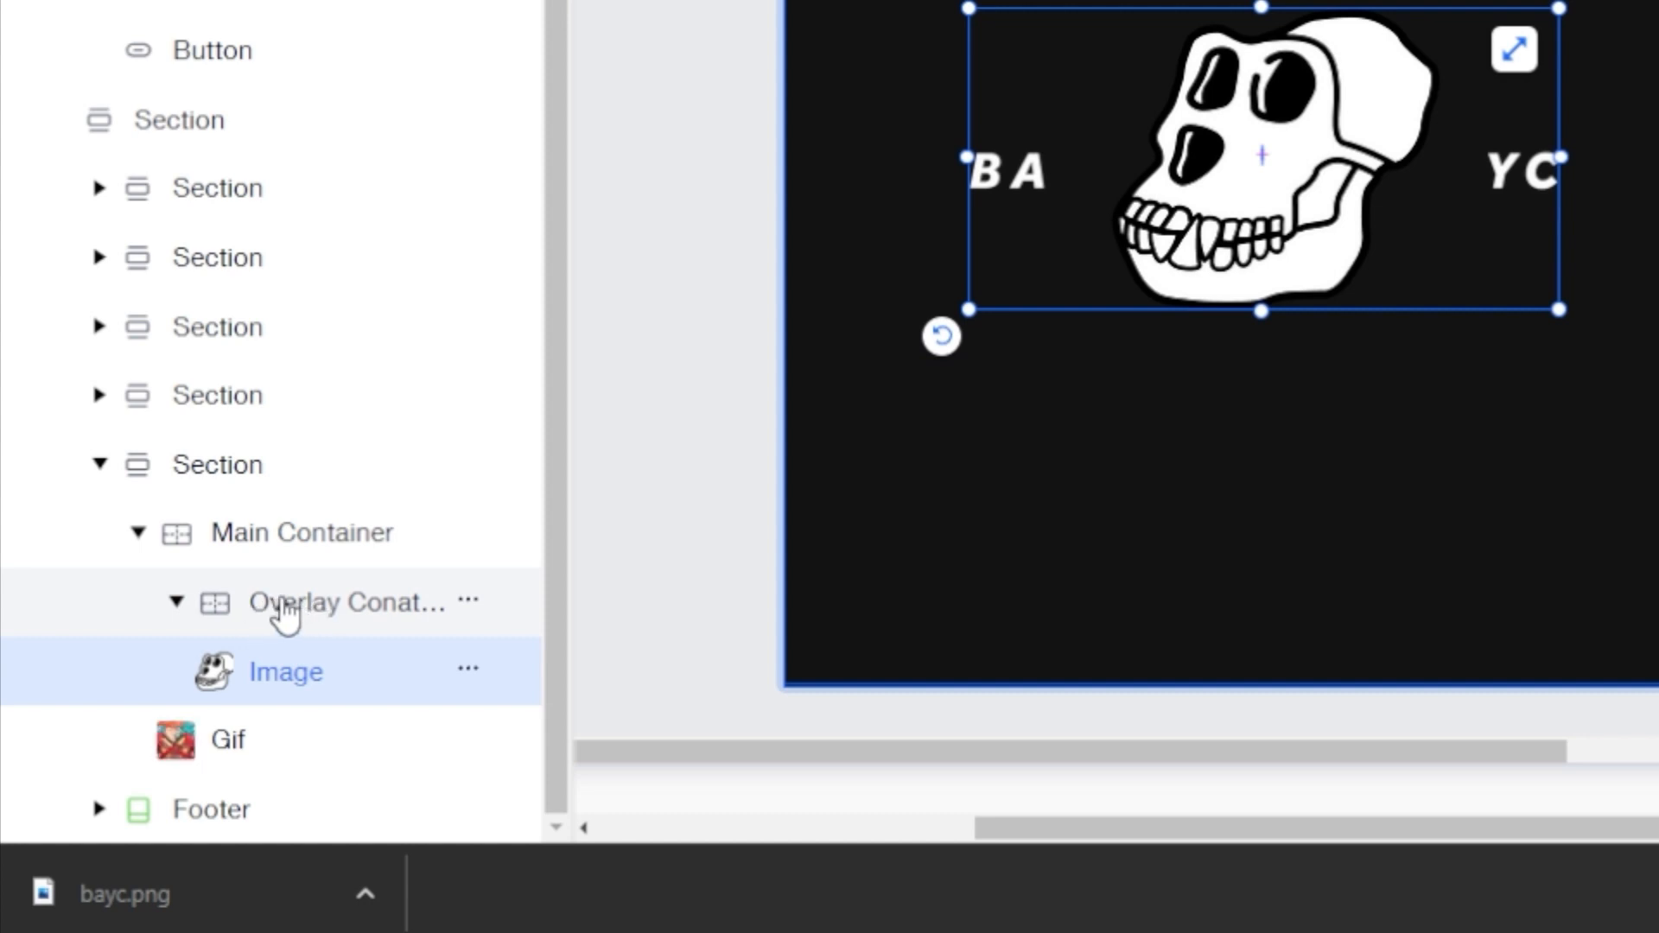
key(Delete)
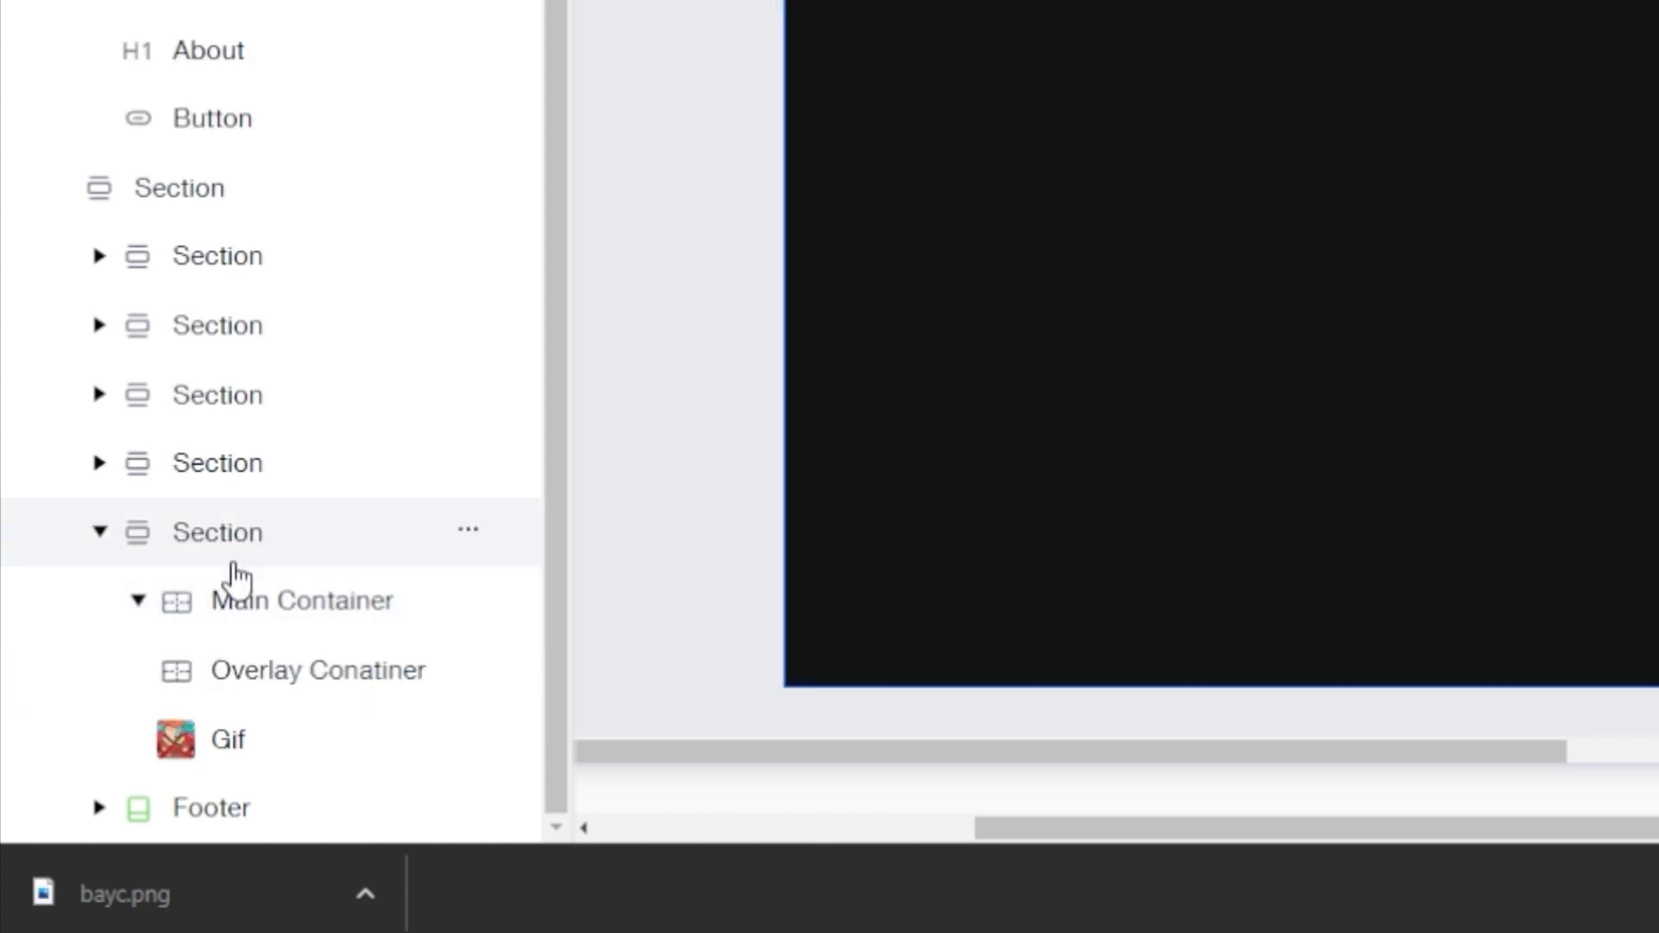
click(242, 681)
click(256, 625)
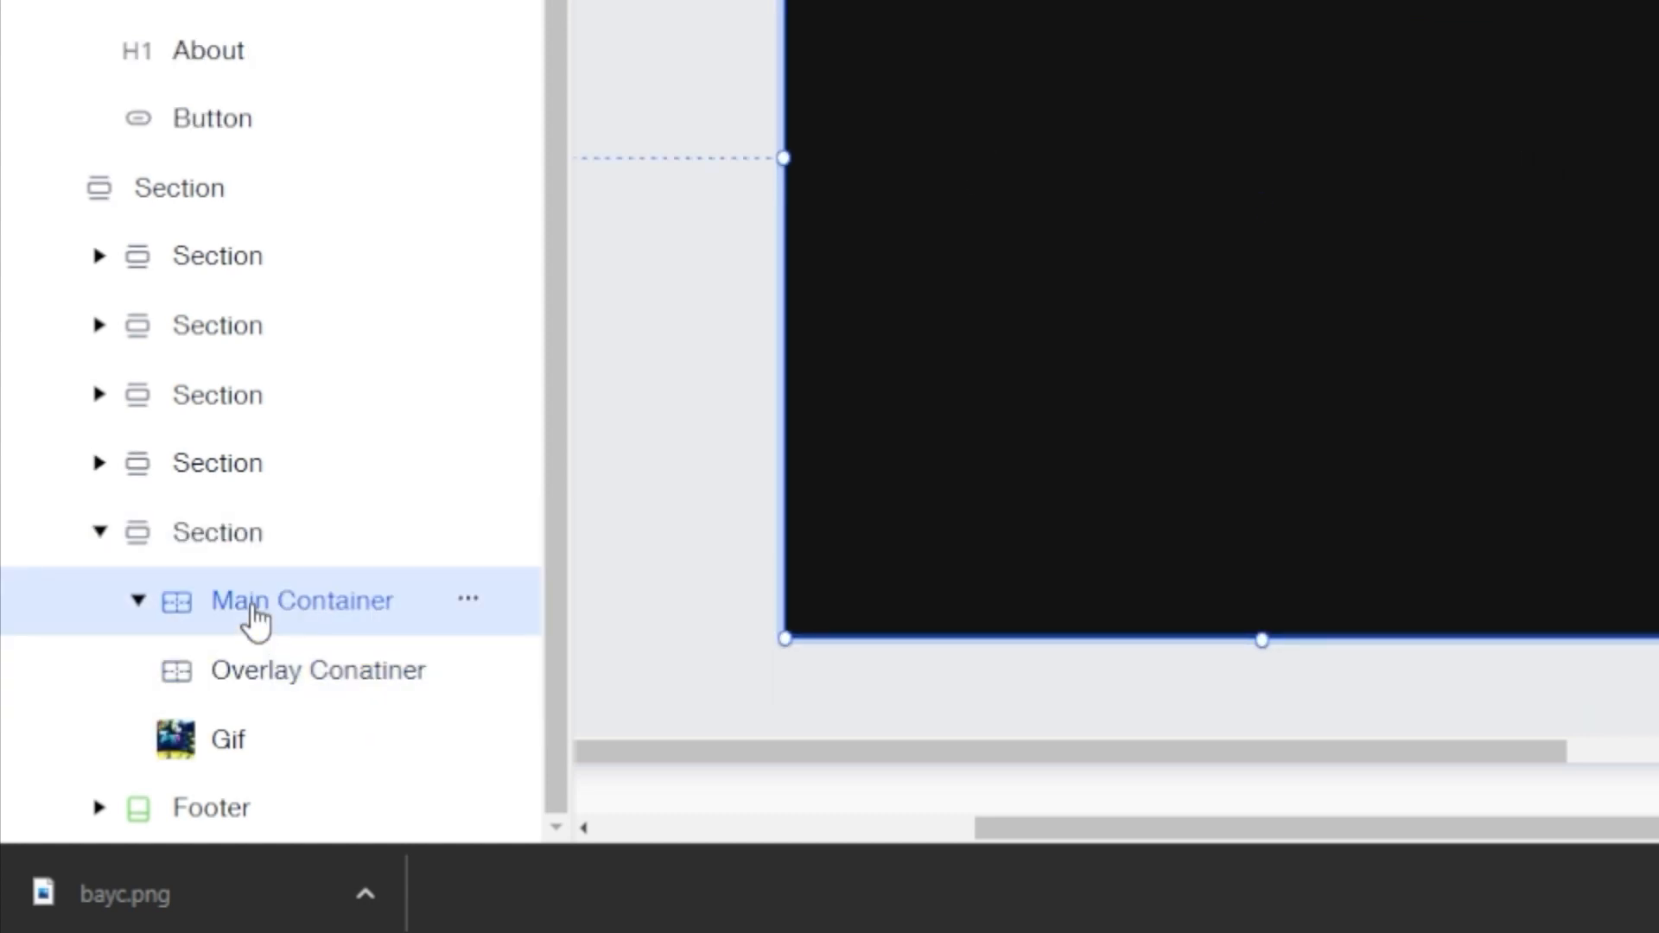
key(ctrl+z)
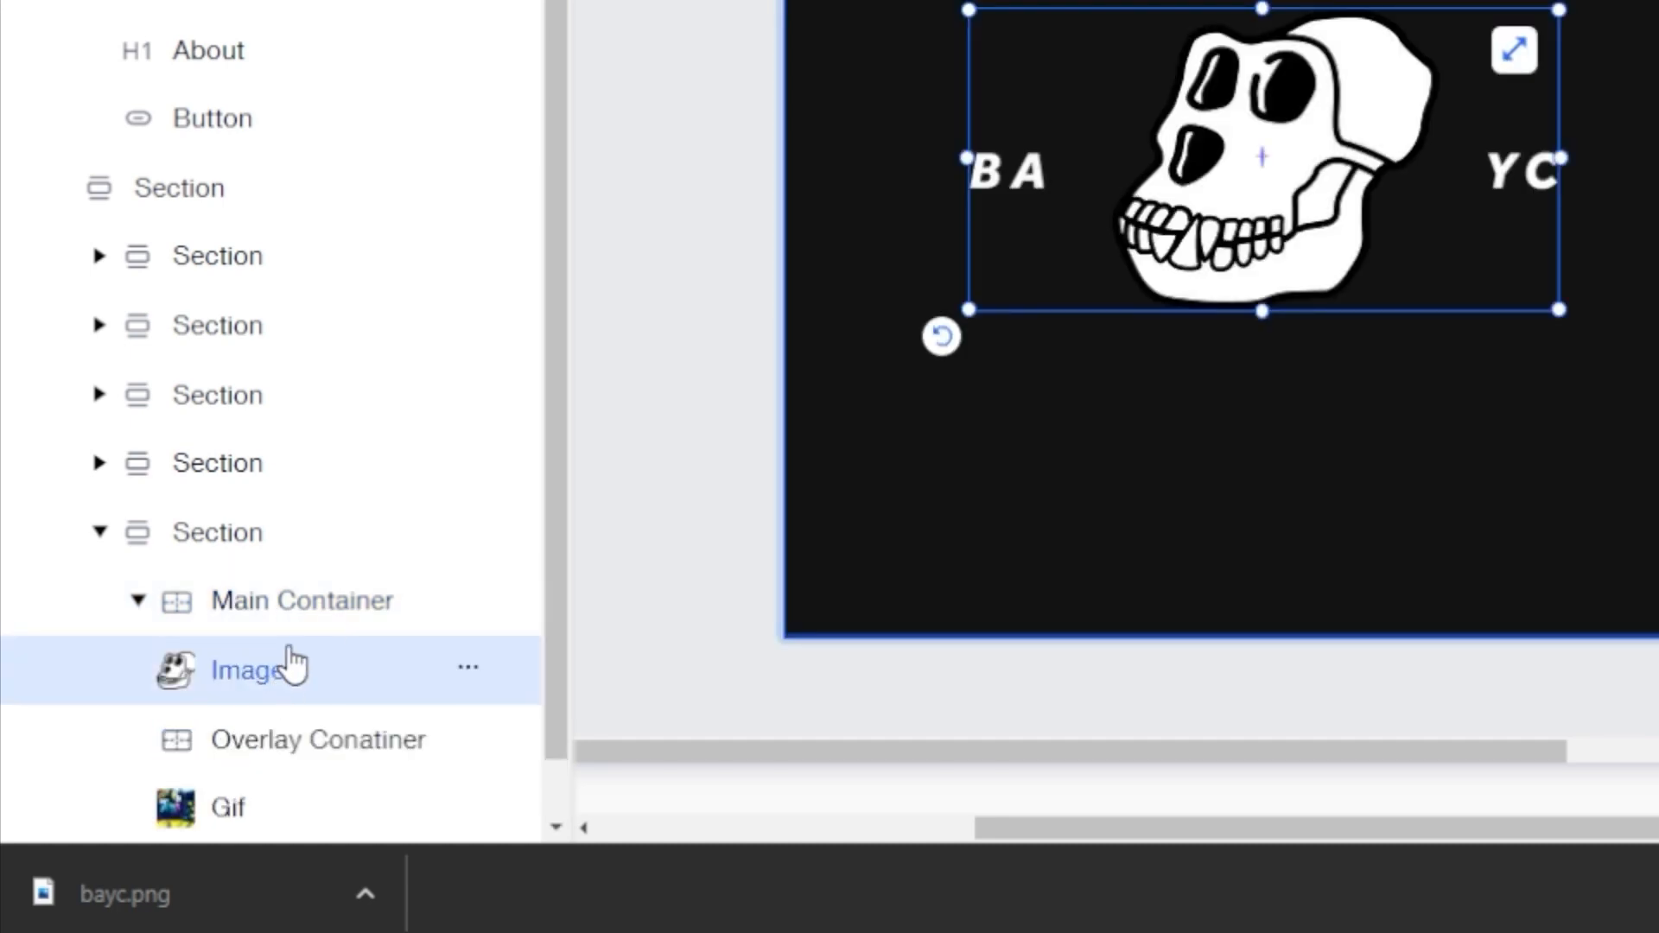
Step: Move the logo image layer inside the Overlay Container
drag(294, 665, 226, 752)
click(315, 669)
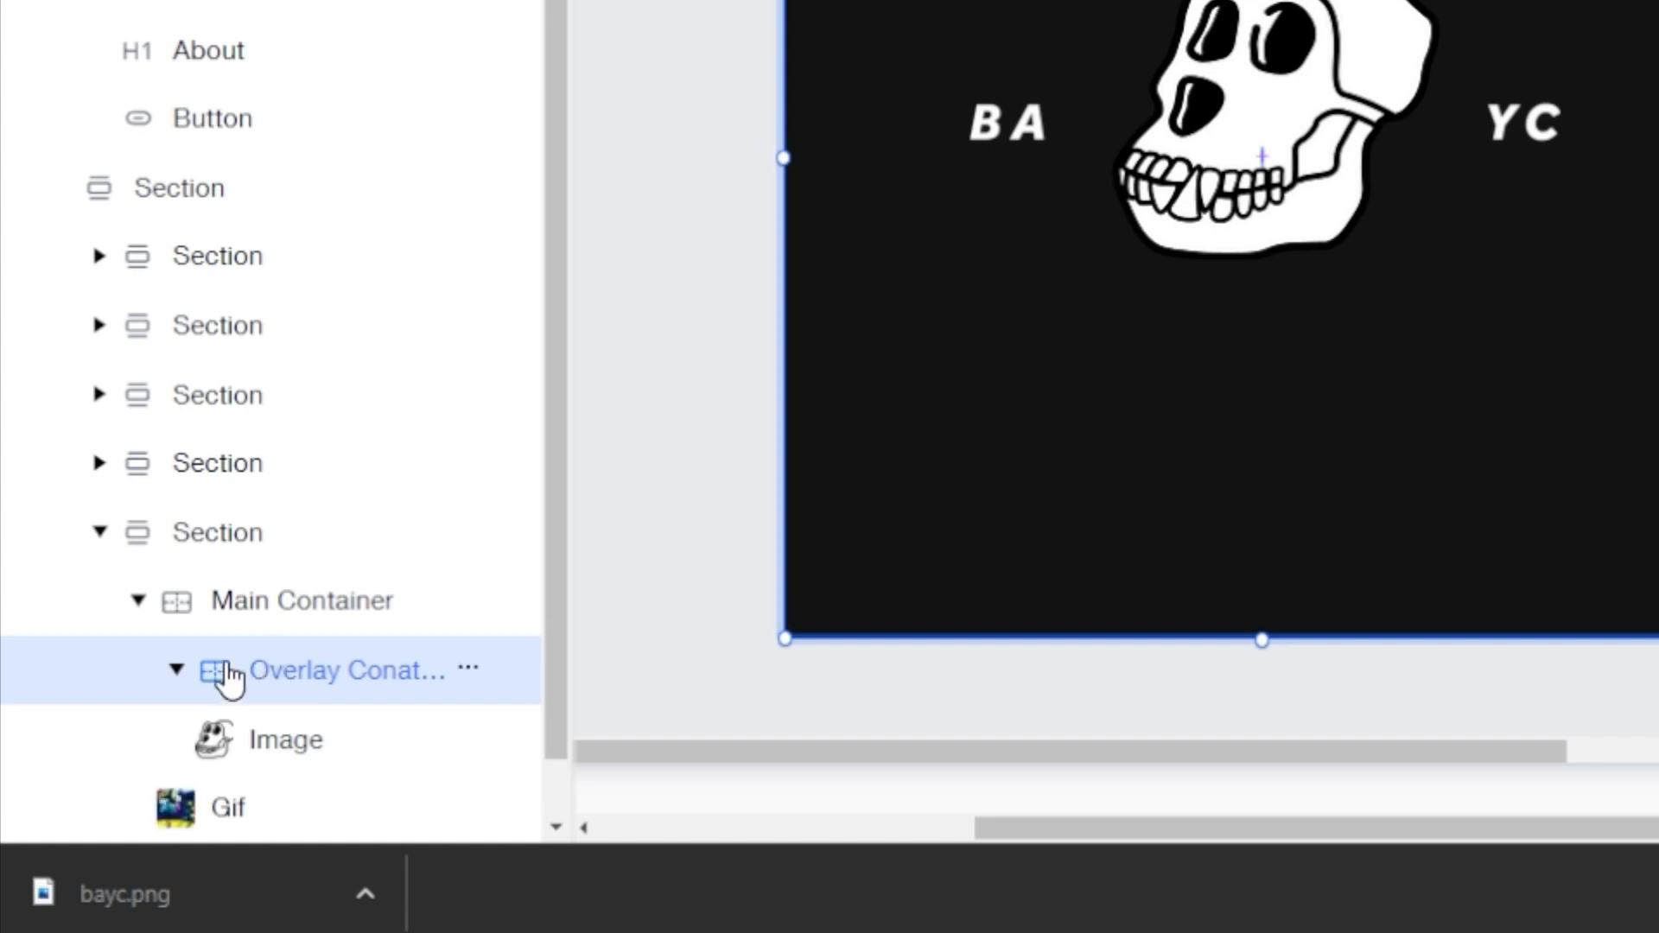
click(227, 749)
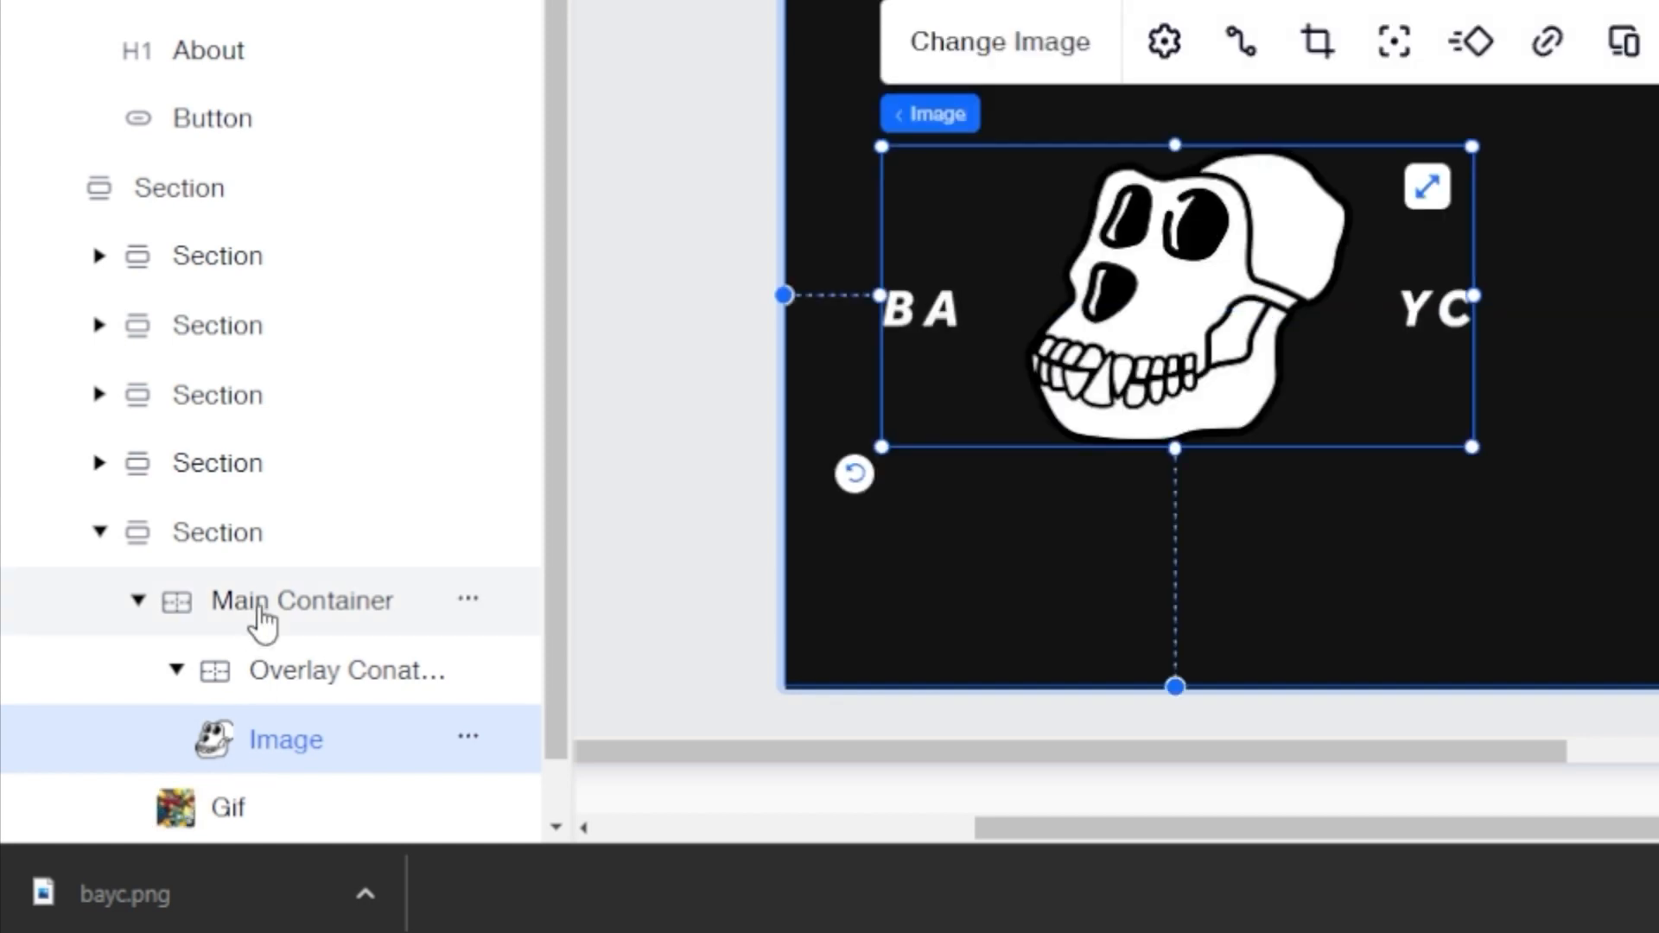
click(259, 619)
click(216, 740)
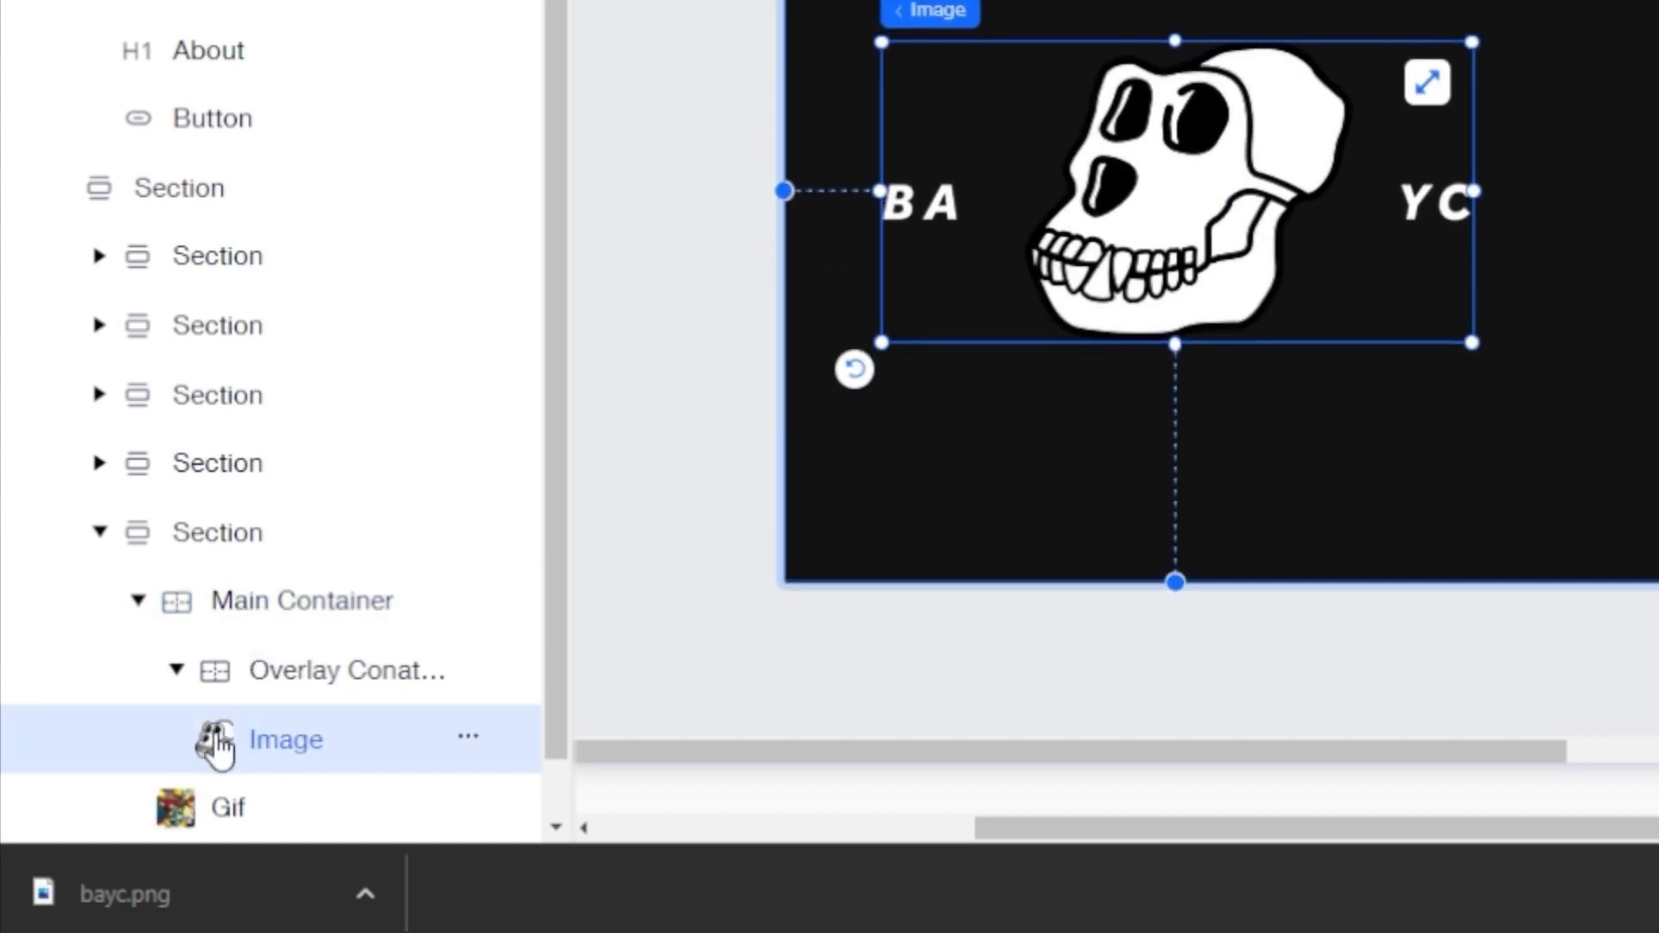
drag(216, 739, 220, 740)
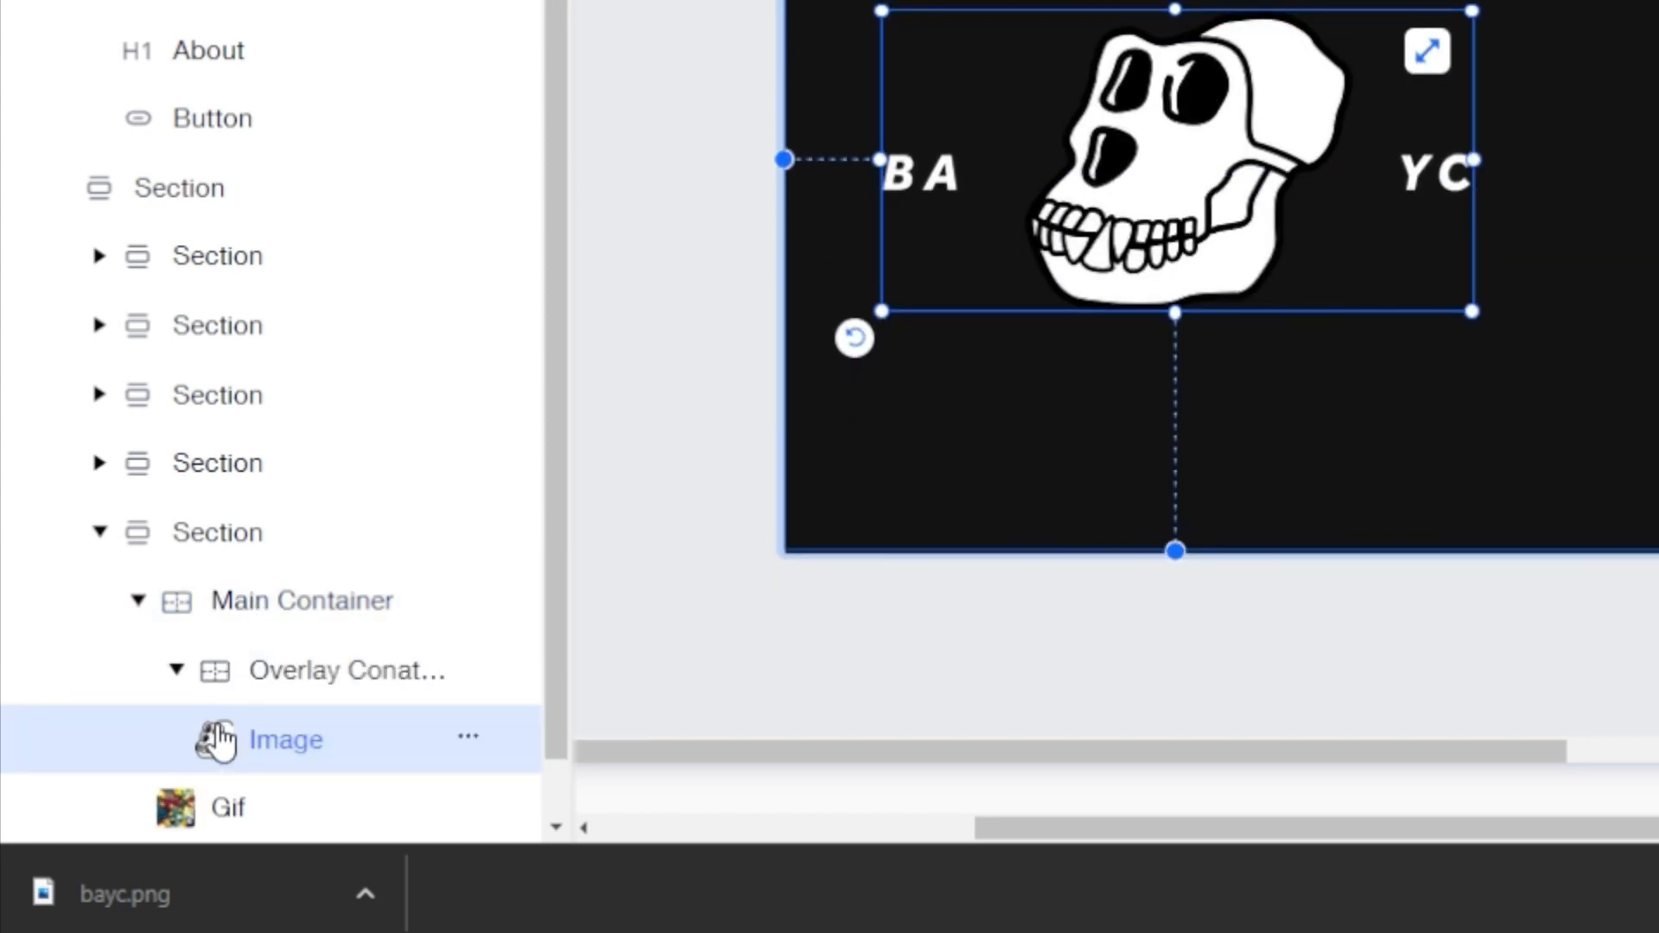
Step: Delete the logo image again, undo the deletion, and reselect the restored image layer
key(Delete)
click(245, 619)
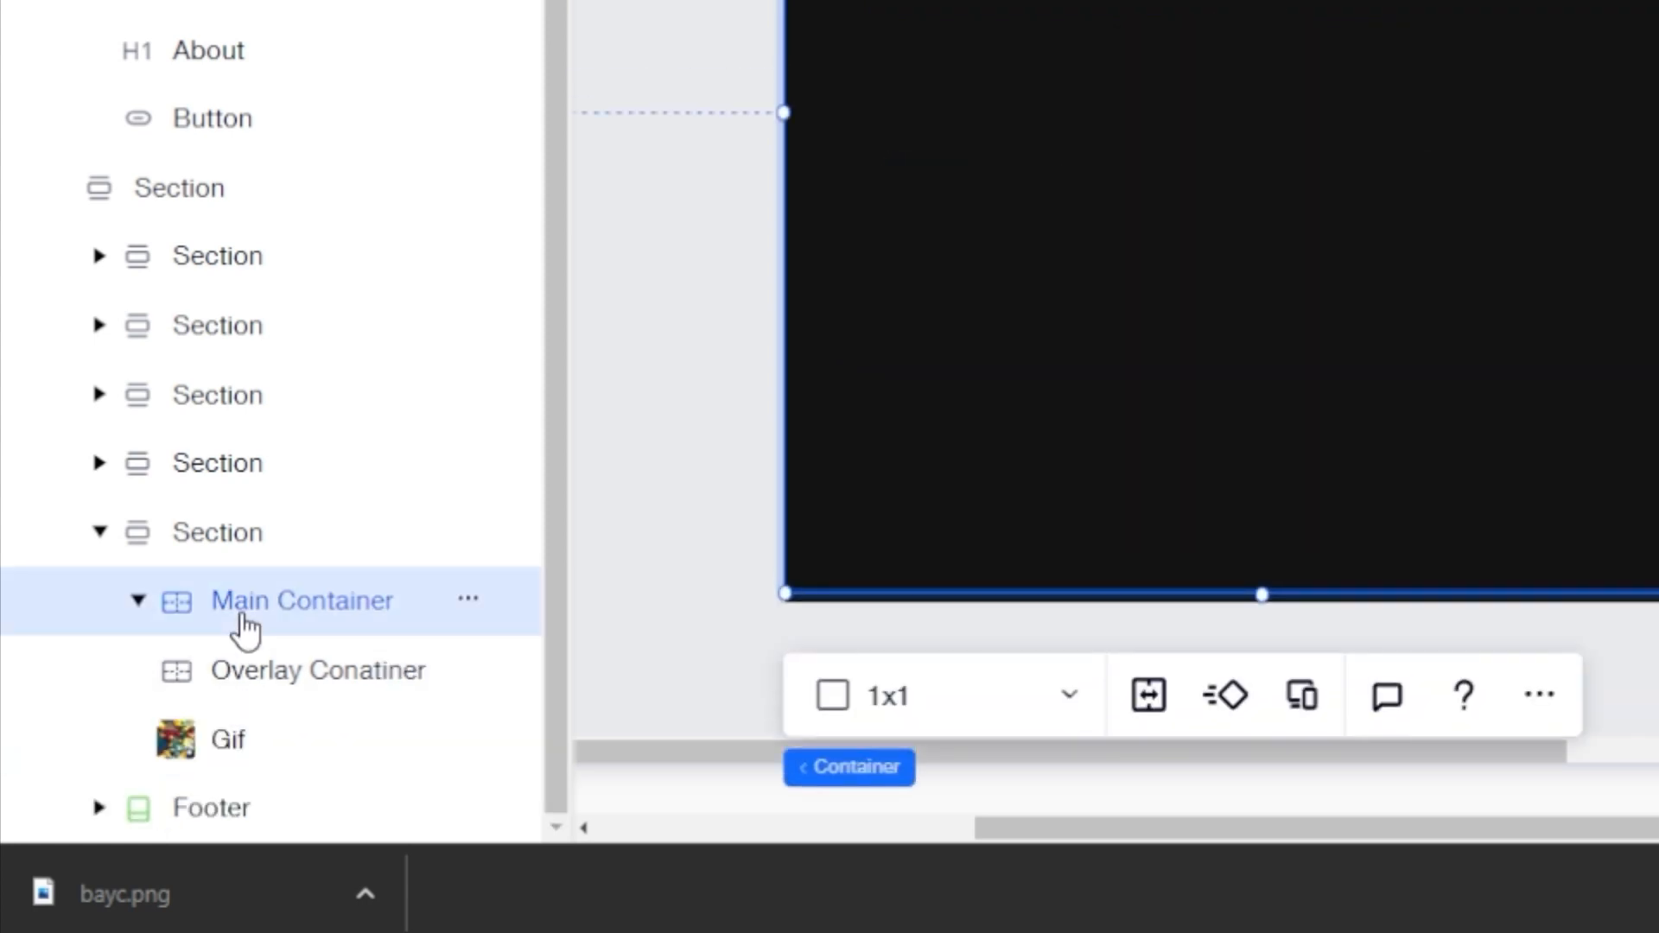
key(ctrl+z)
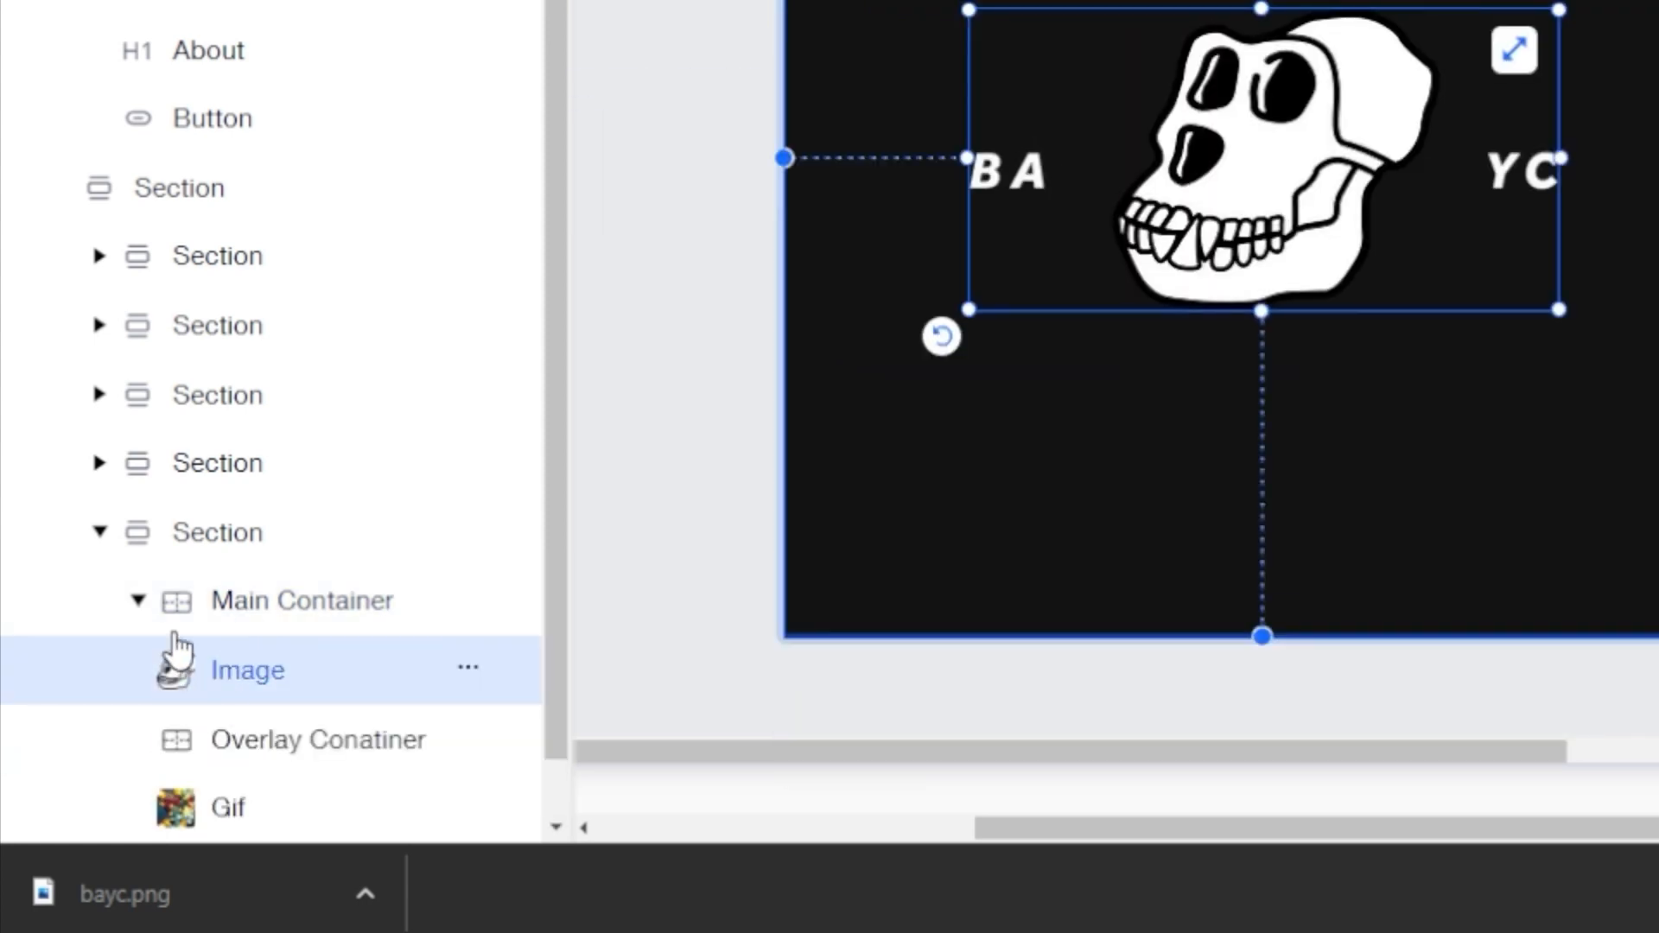
click(230, 620)
scroll(230, 614, down, 1)
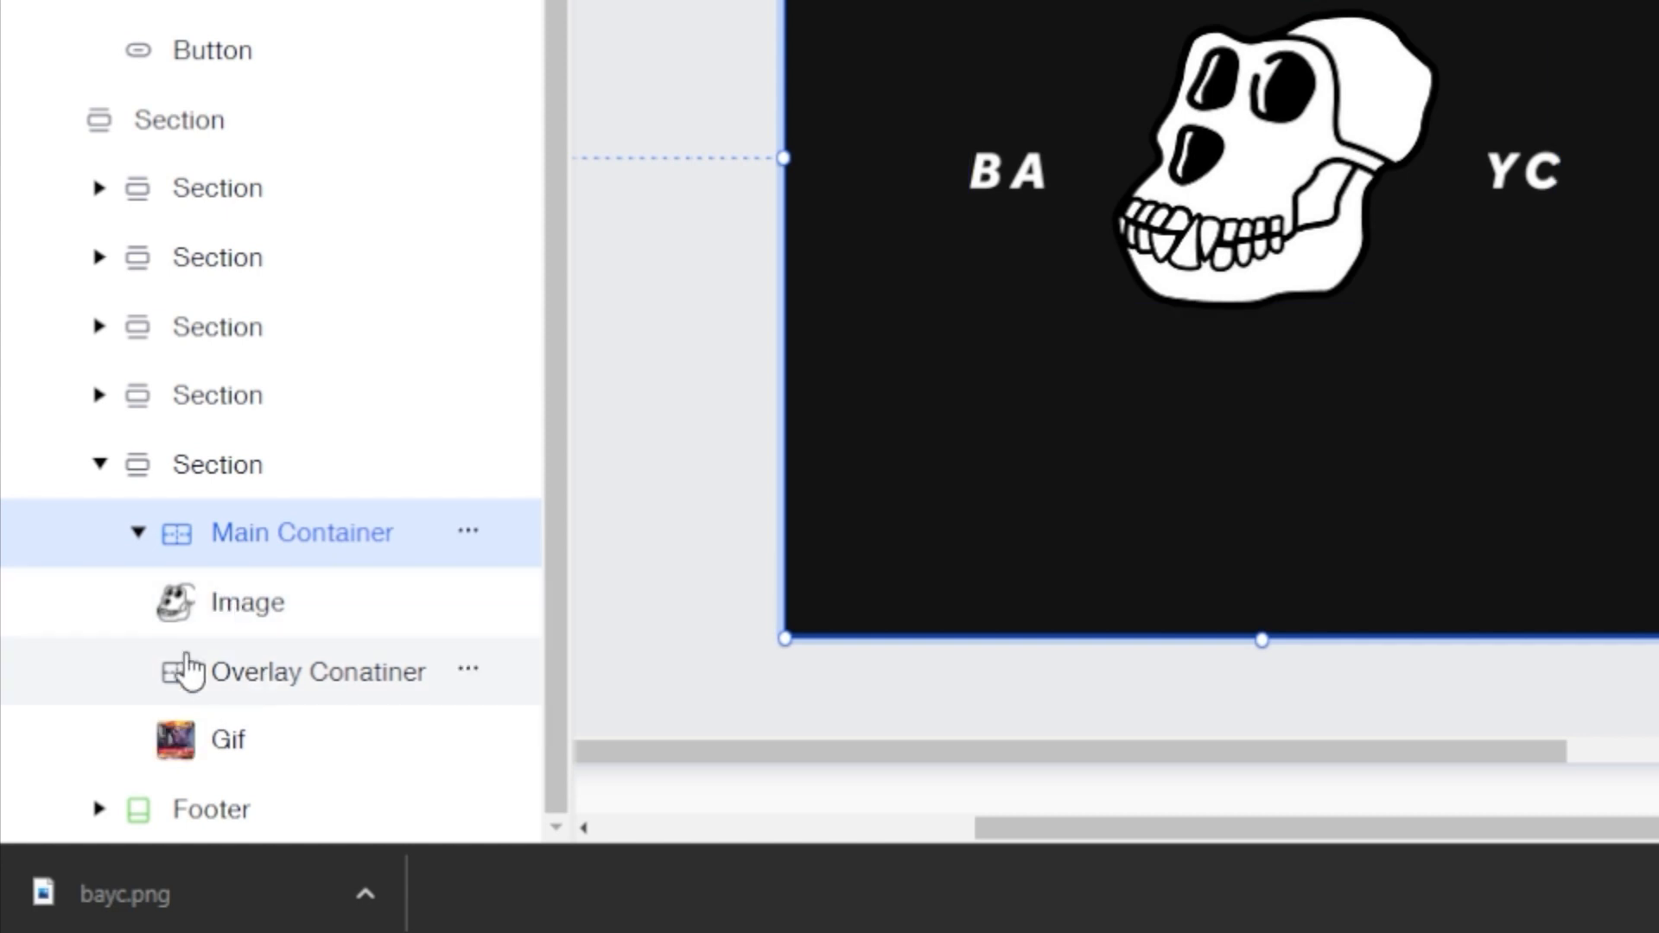
click(230, 609)
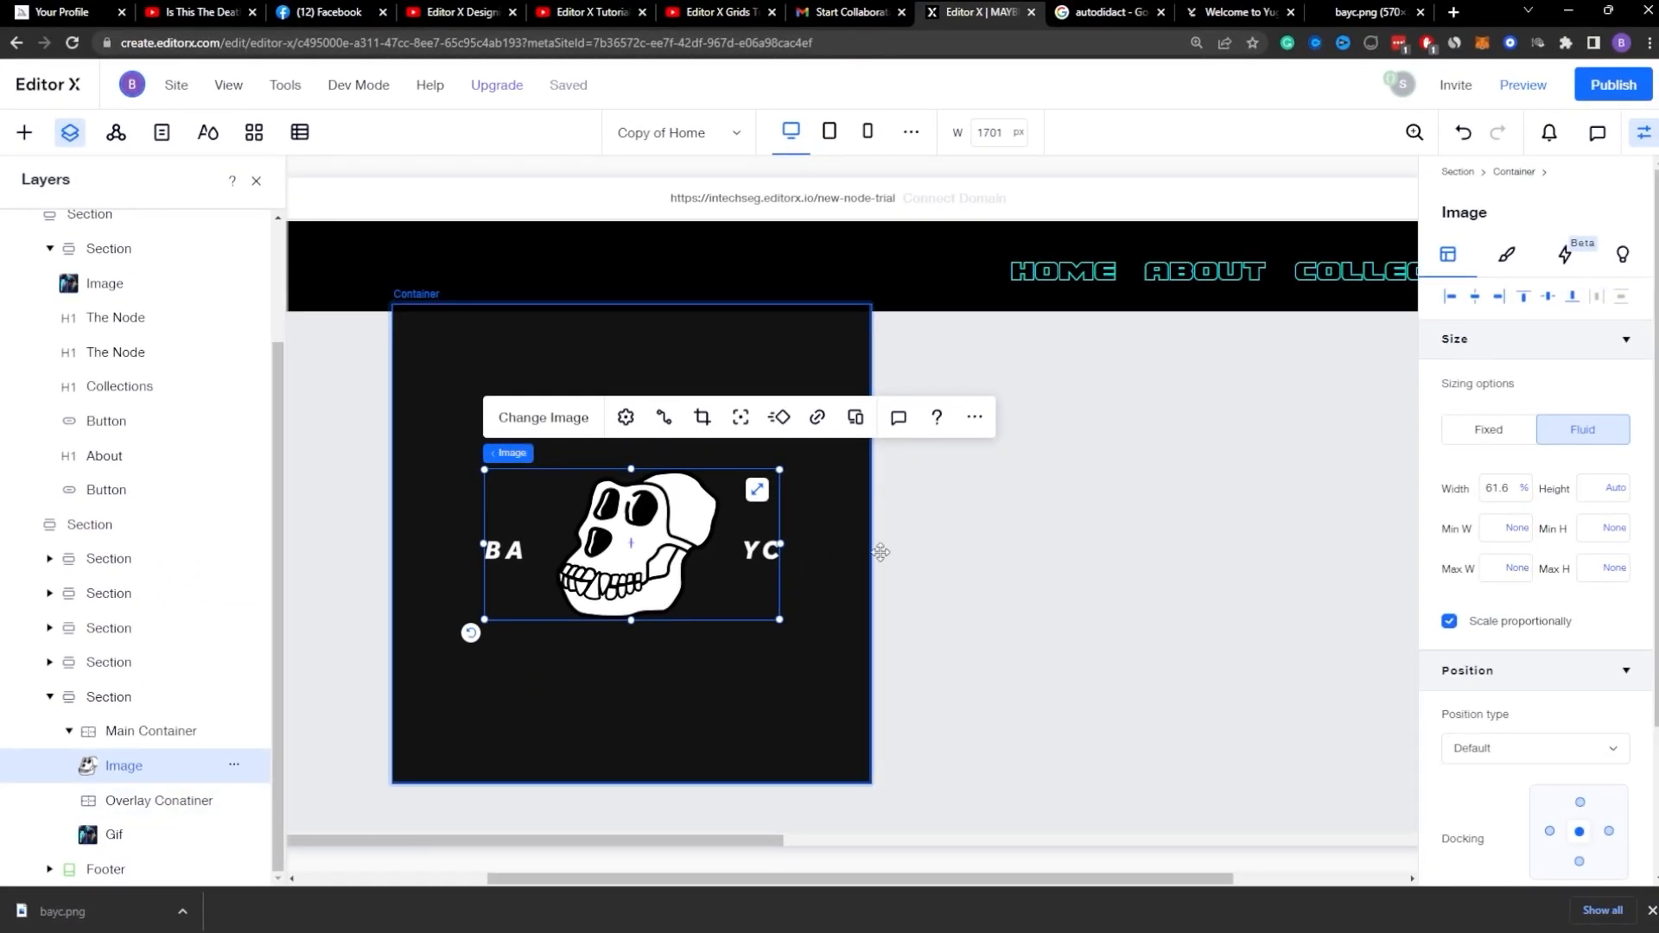
scroll(1046, 520, up, 3)
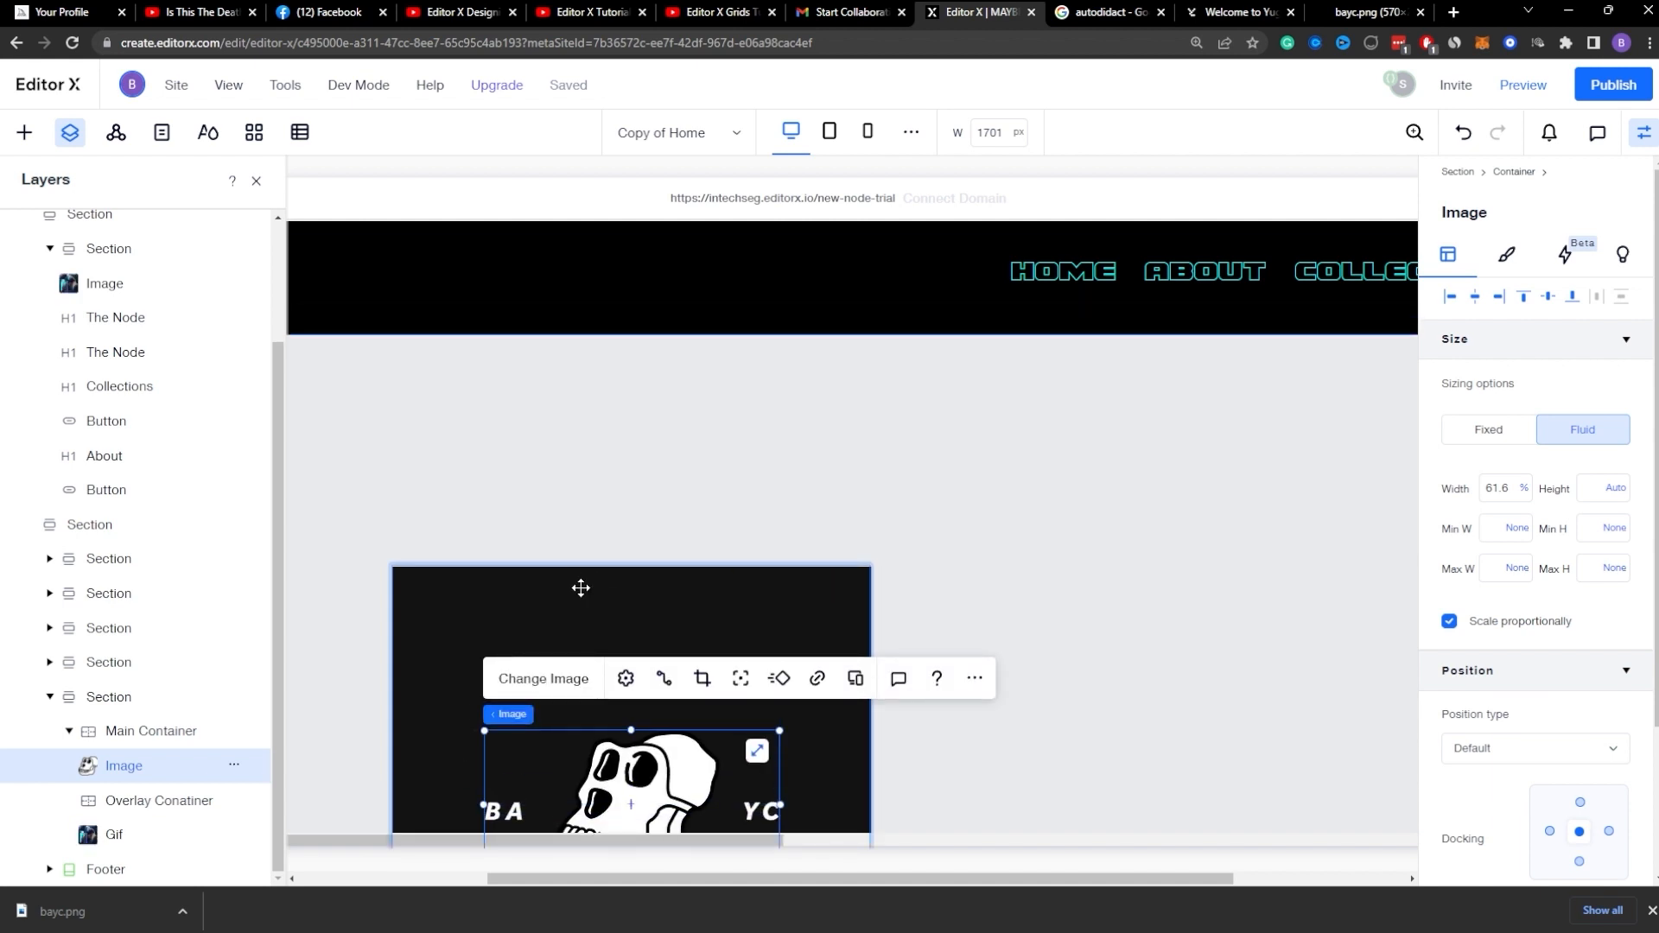
Step: Quick-add a title text element into the card's overlay container
right_click(457, 610)
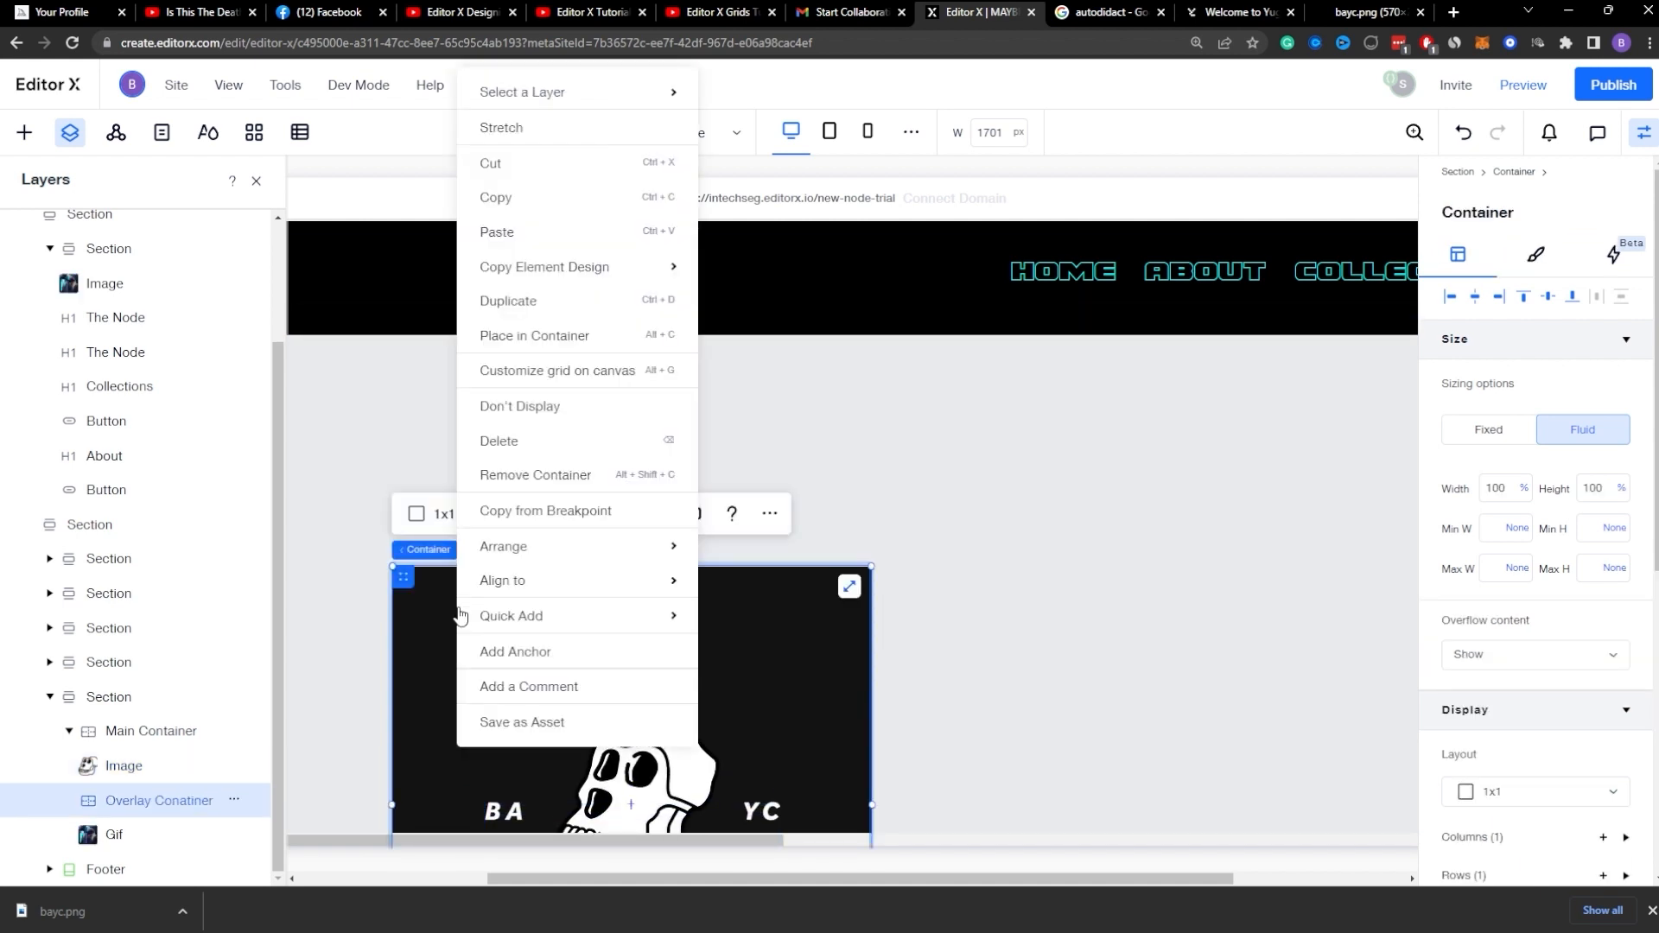
click(143, 744)
click(143, 731)
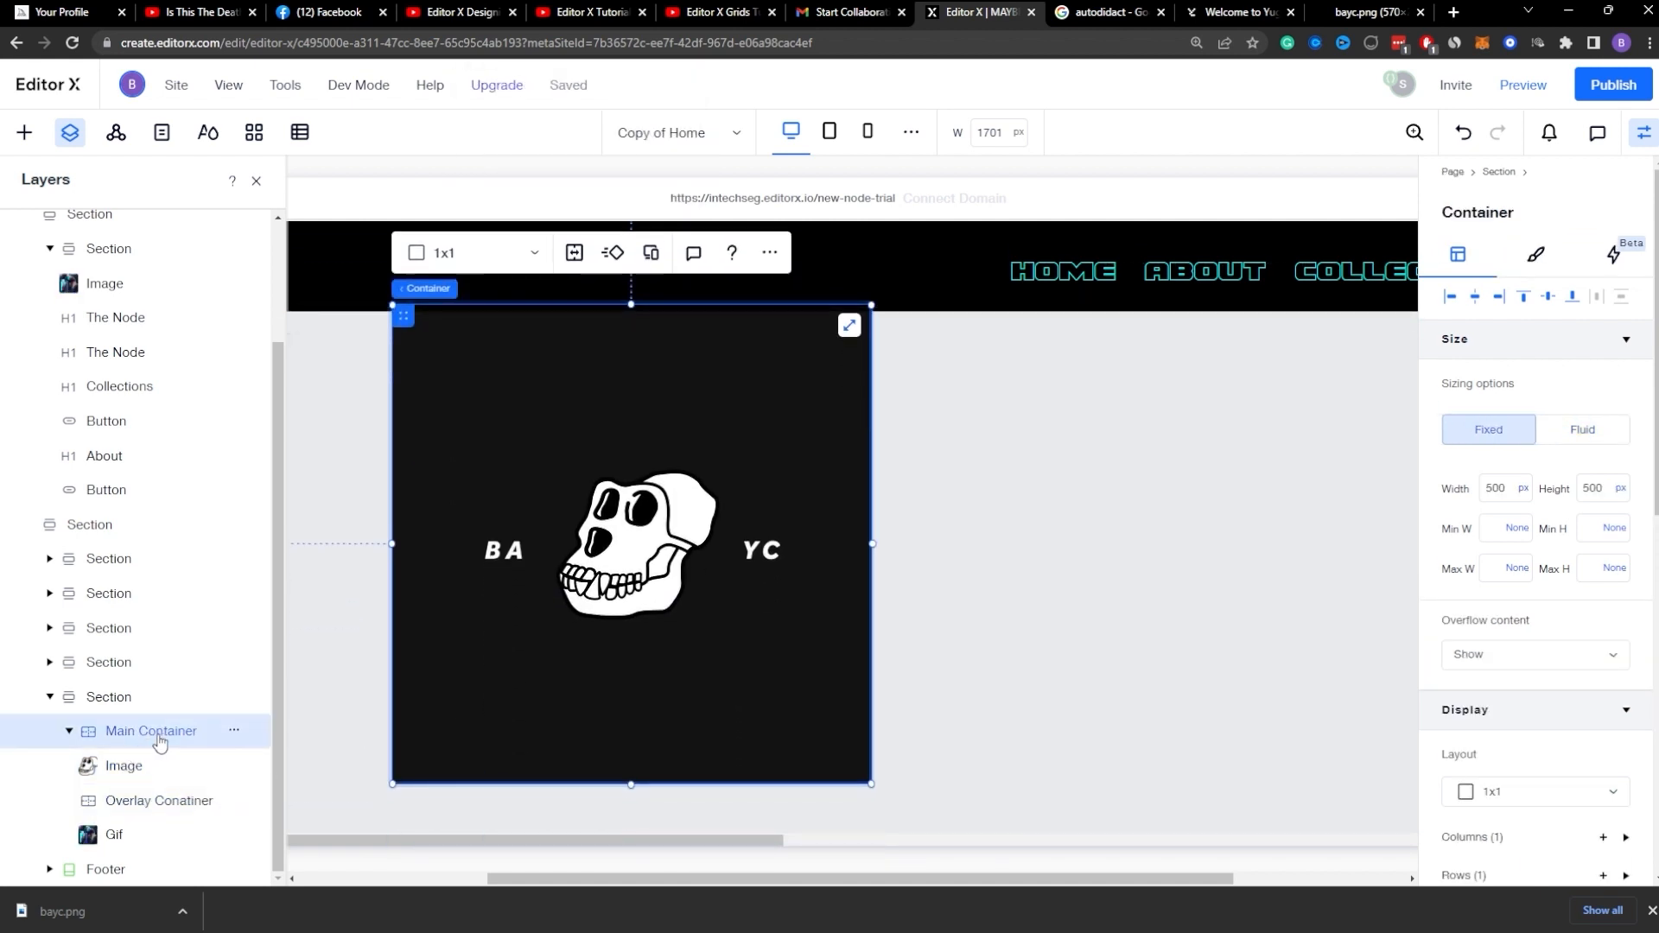
click(772, 256)
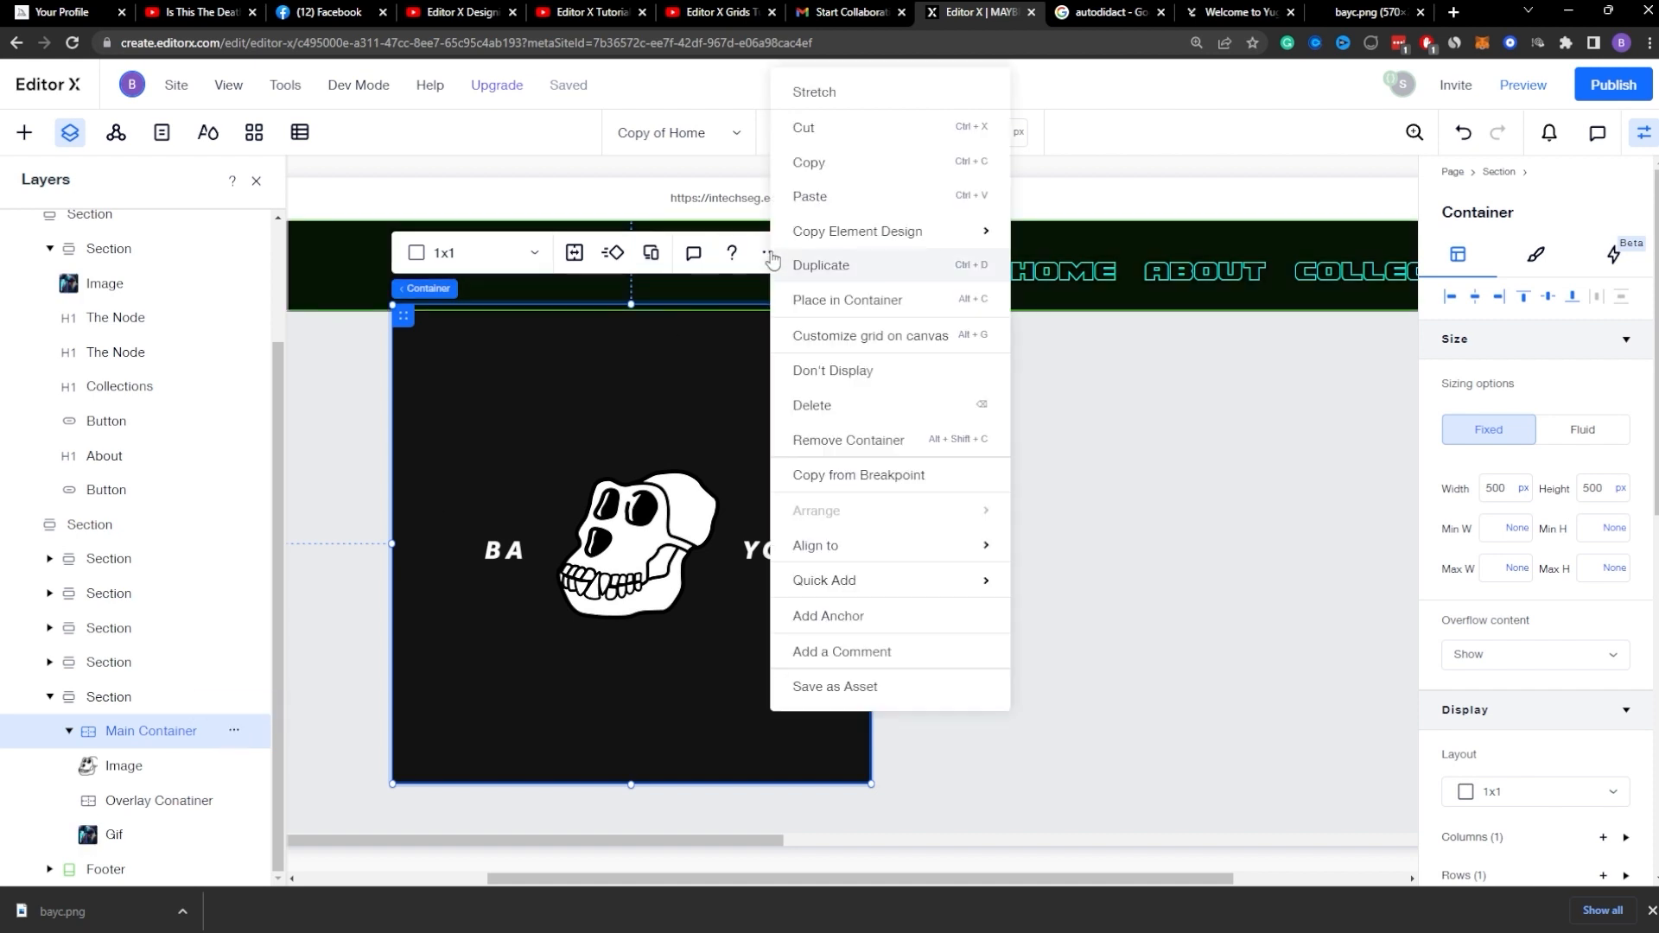
mouse_move(822, 578)
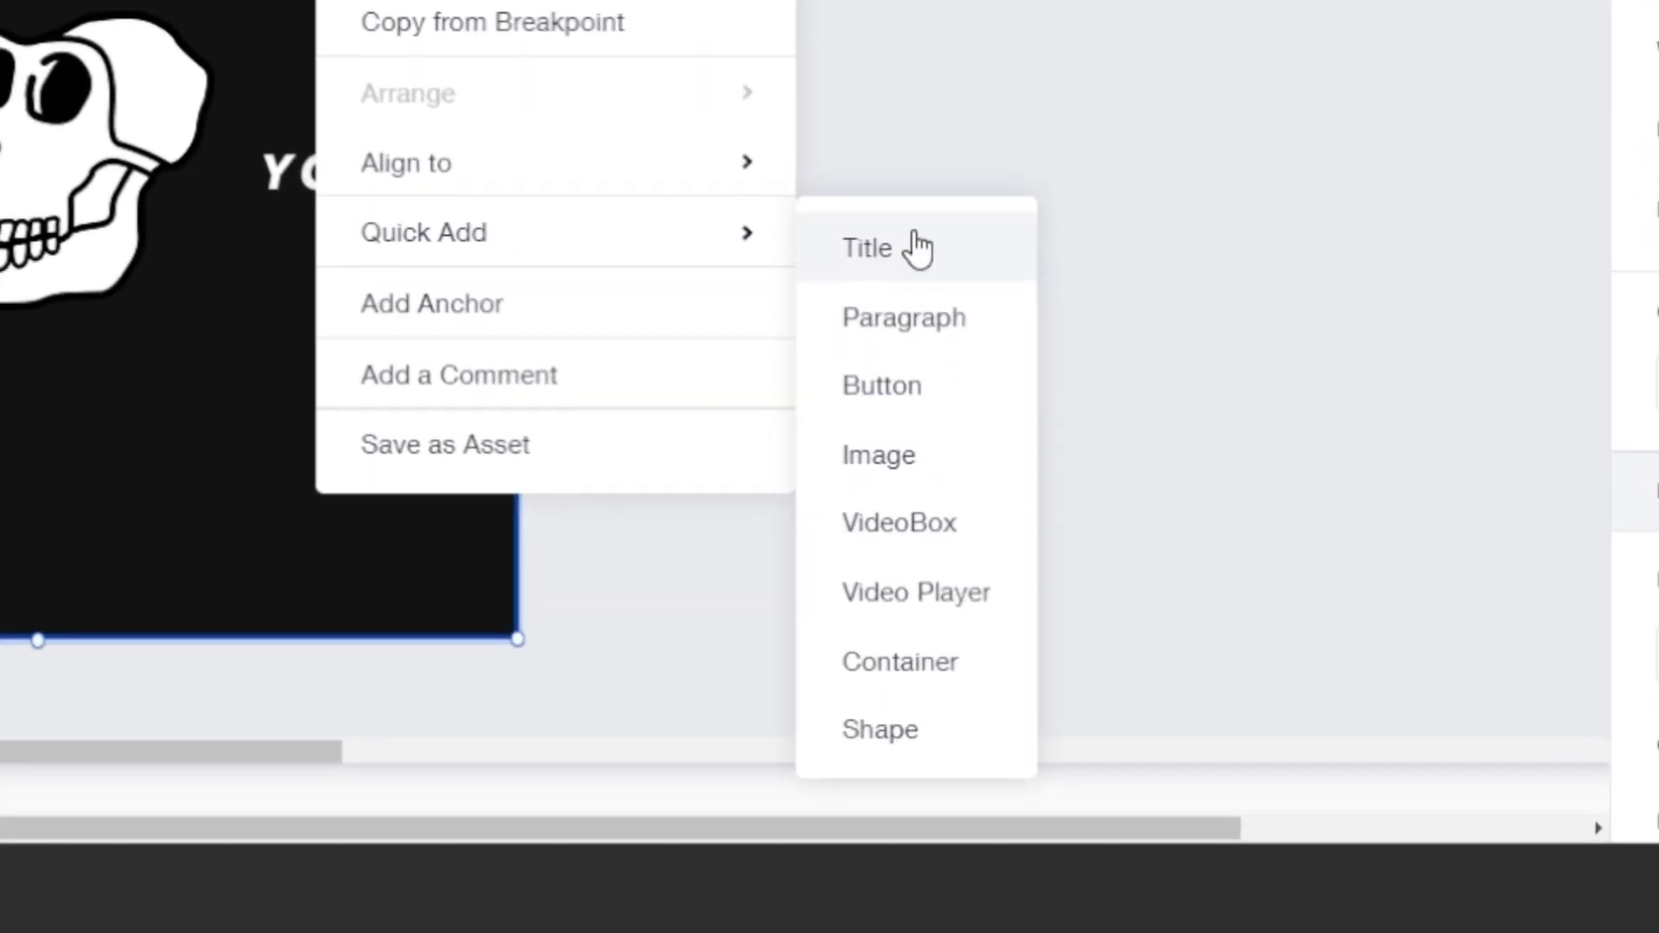
click(909, 251)
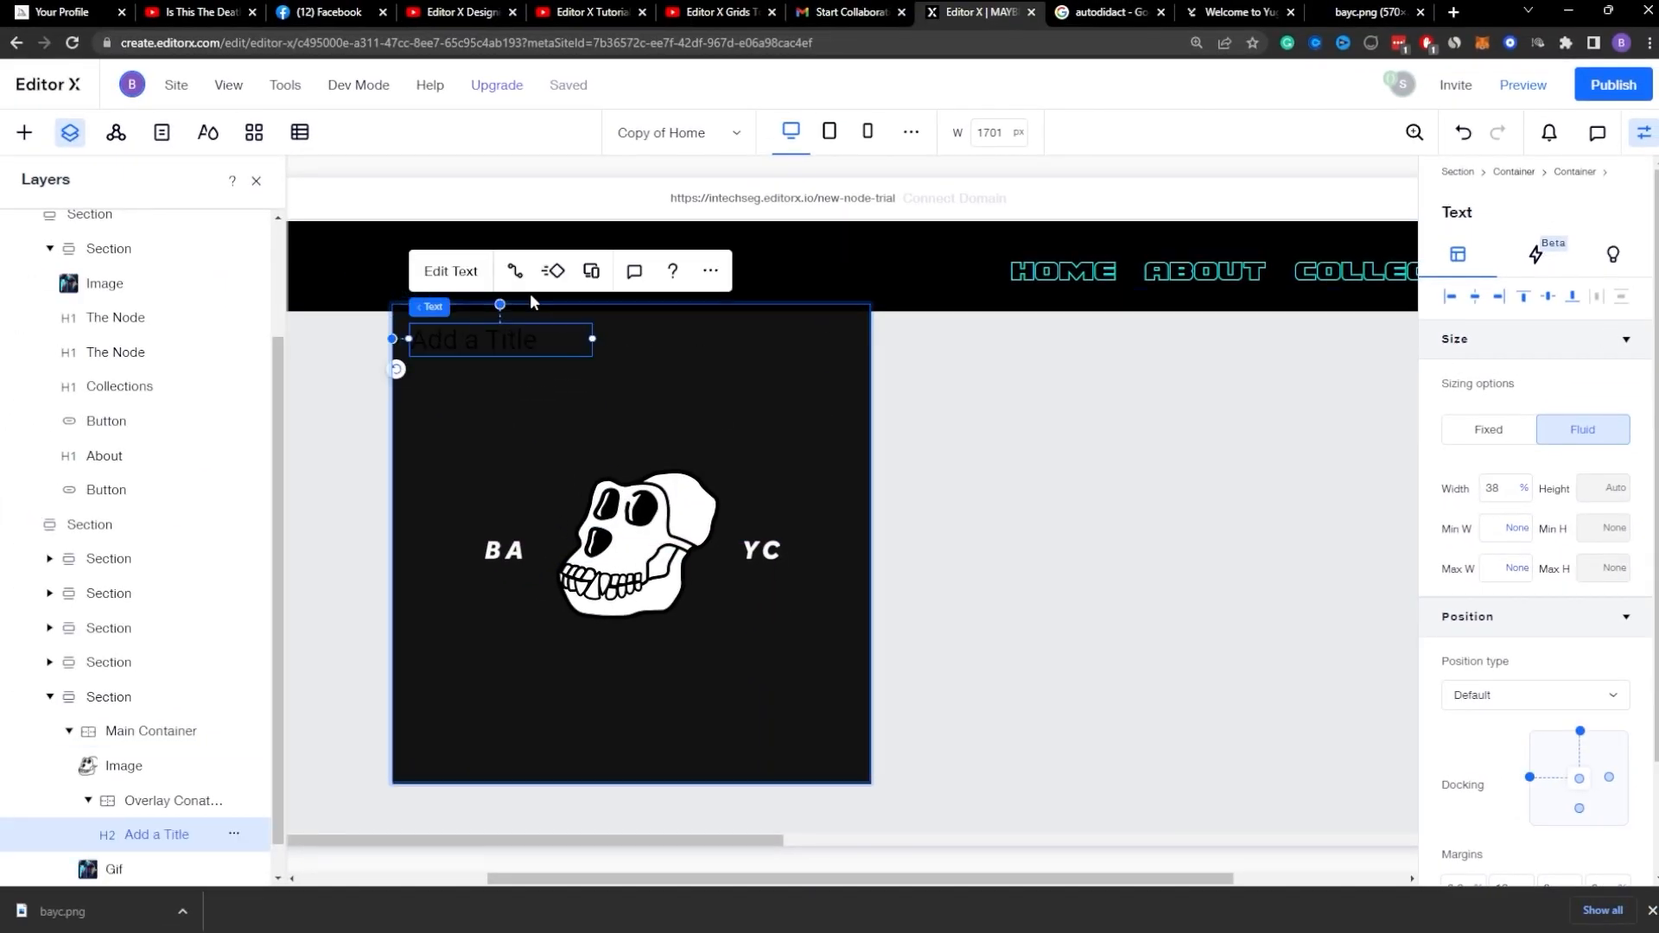
Step: Change the title's text to NODE and colour it white
click(462, 273)
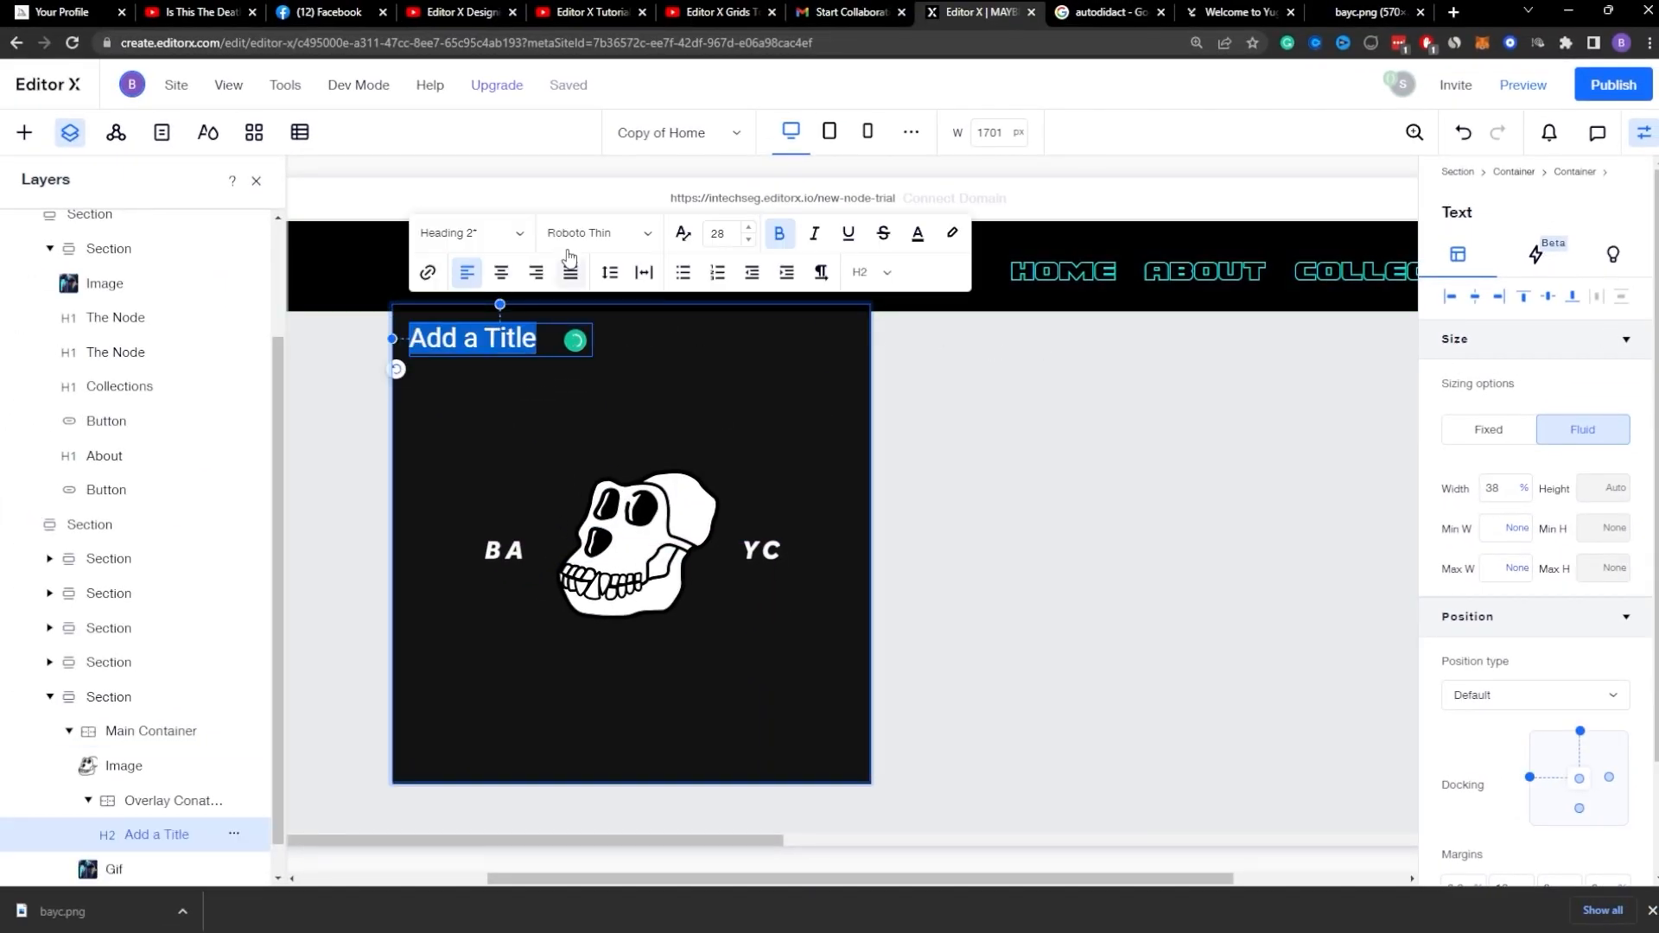
click(918, 233)
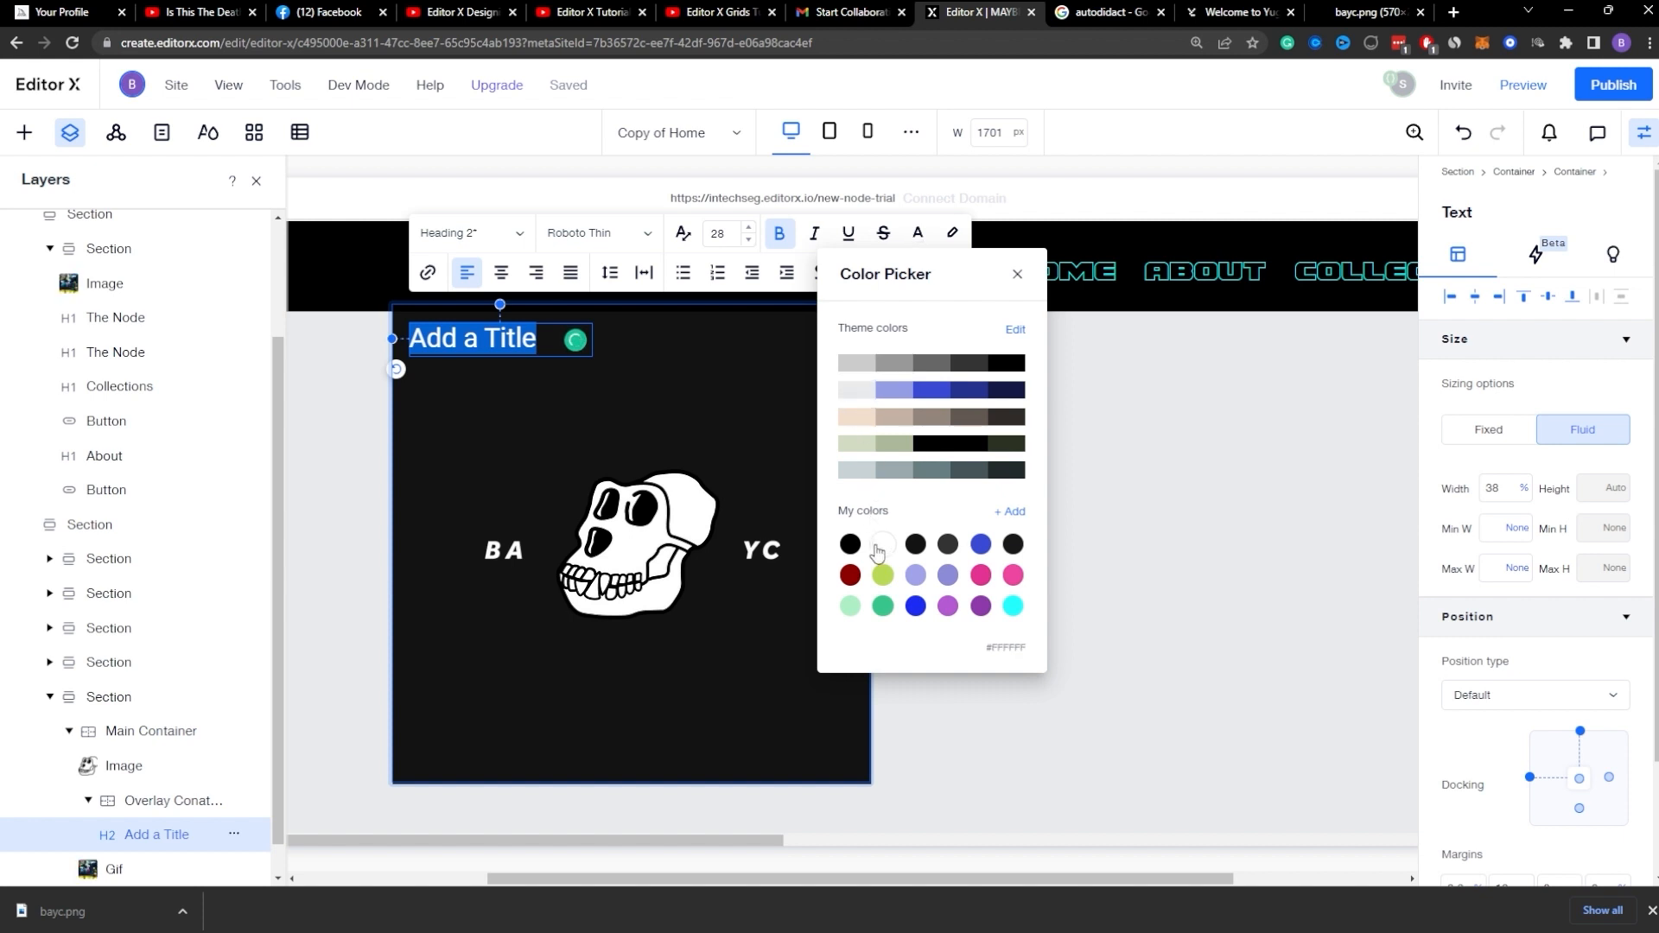
text(N)
scroll(1064, 543, up, 1)
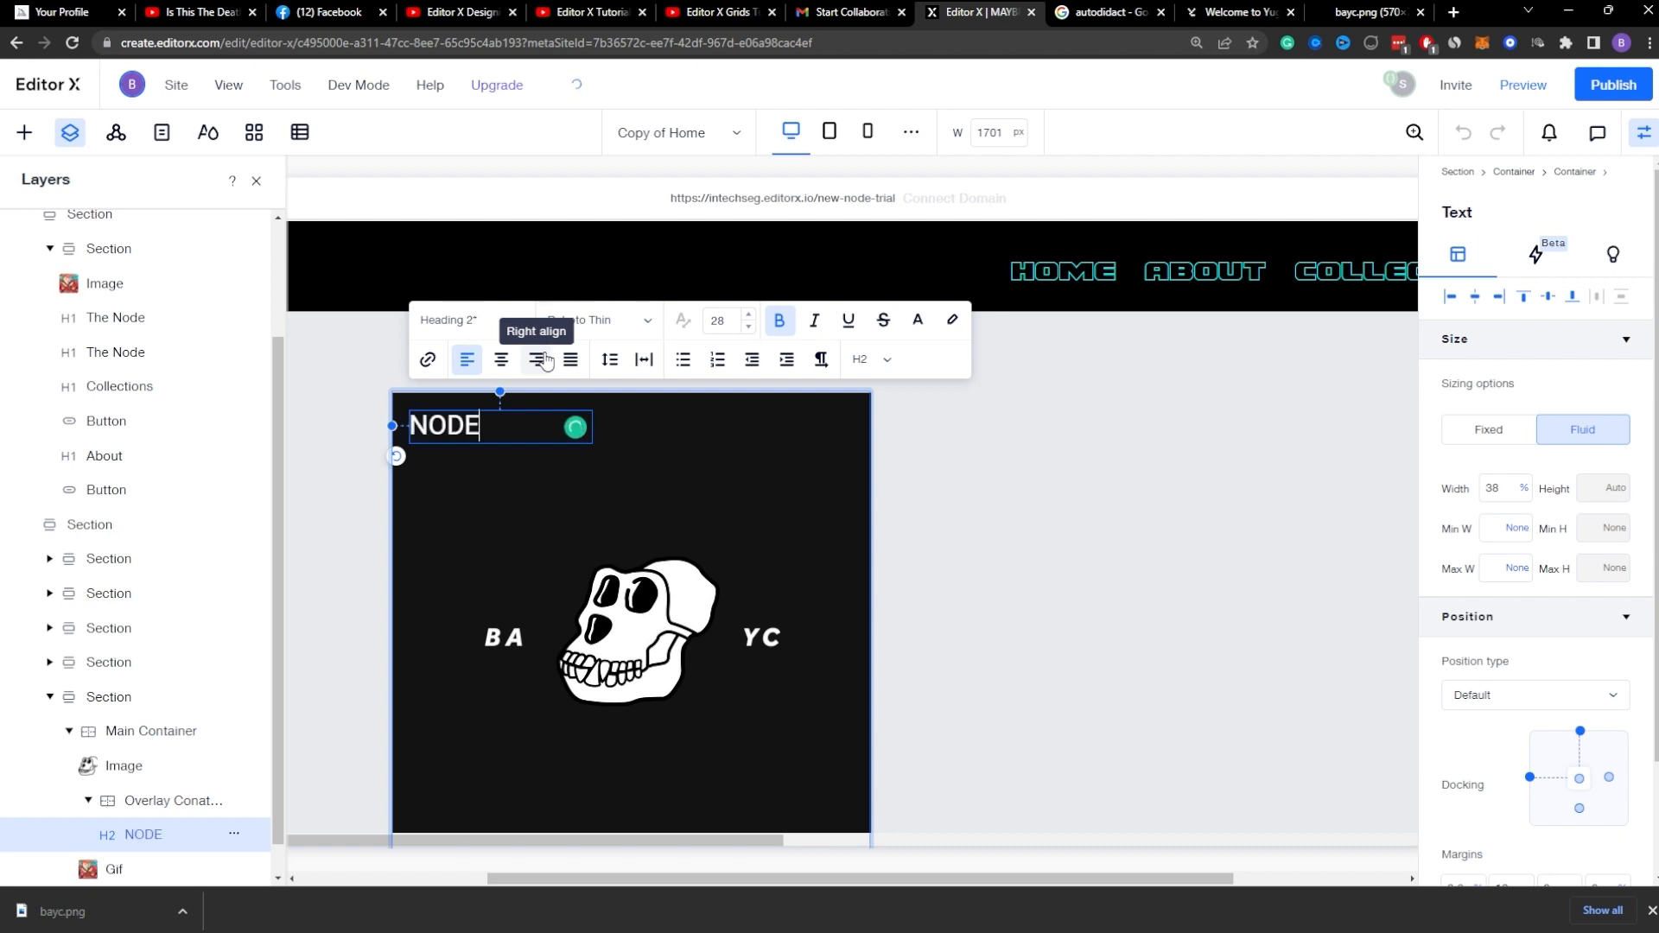
Step: Set the NODE title's font to Montserrat Light and reduce its font size
click(558, 320)
click(590, 360)
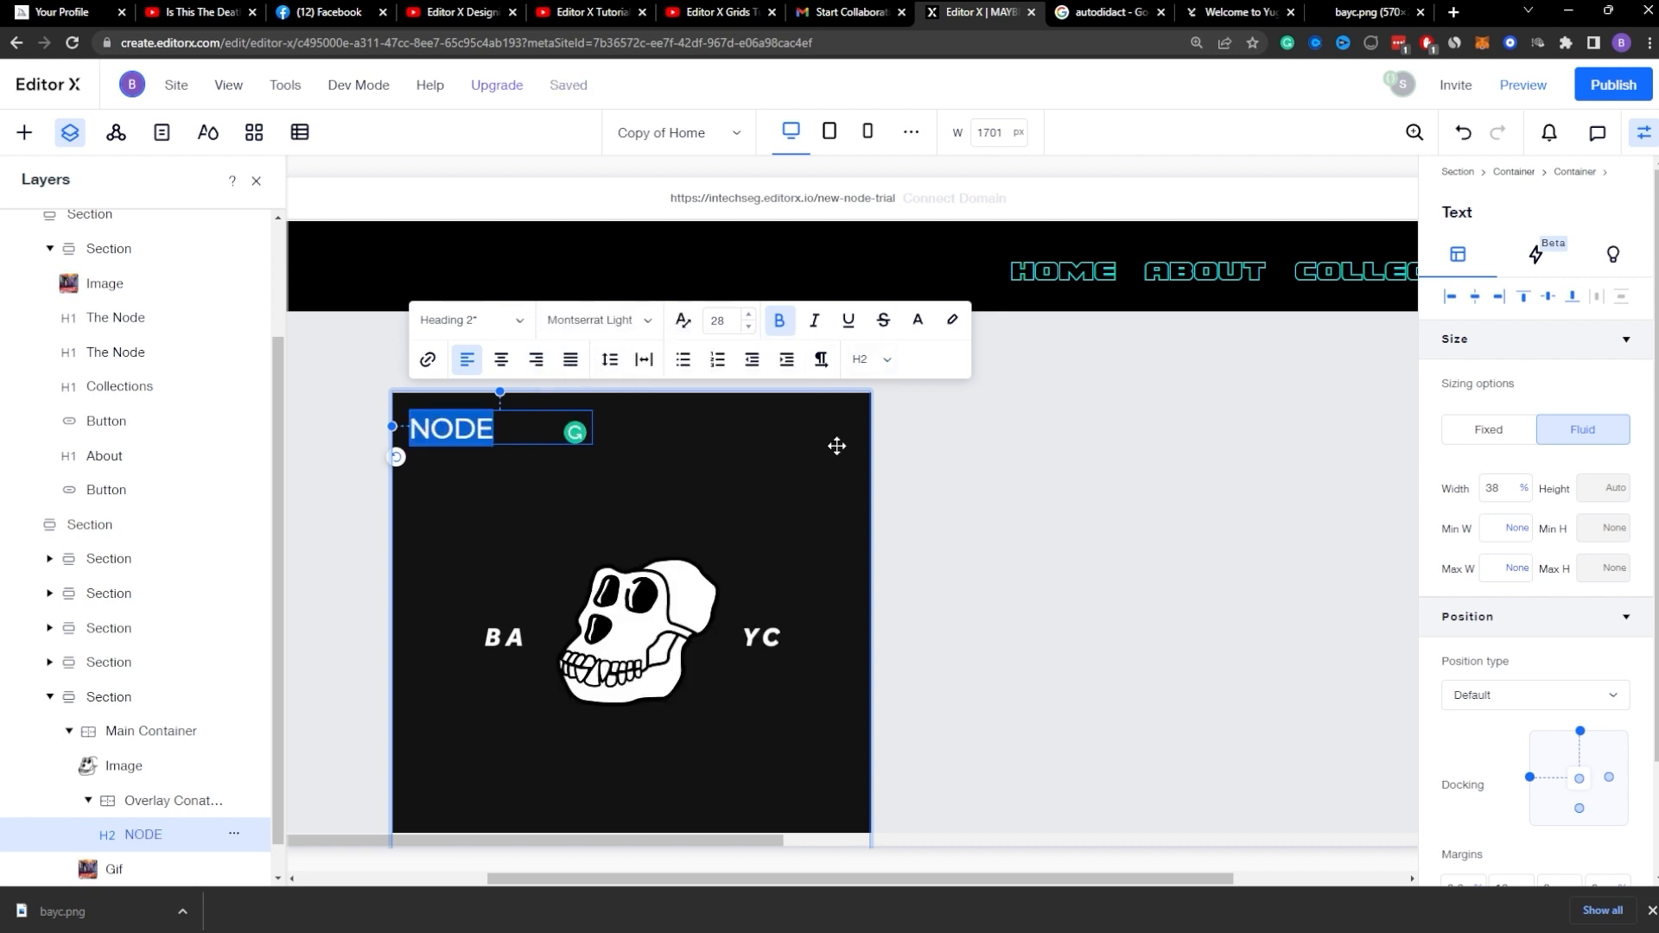
click(958, 467)
click(506, 429)
click(443, 362)
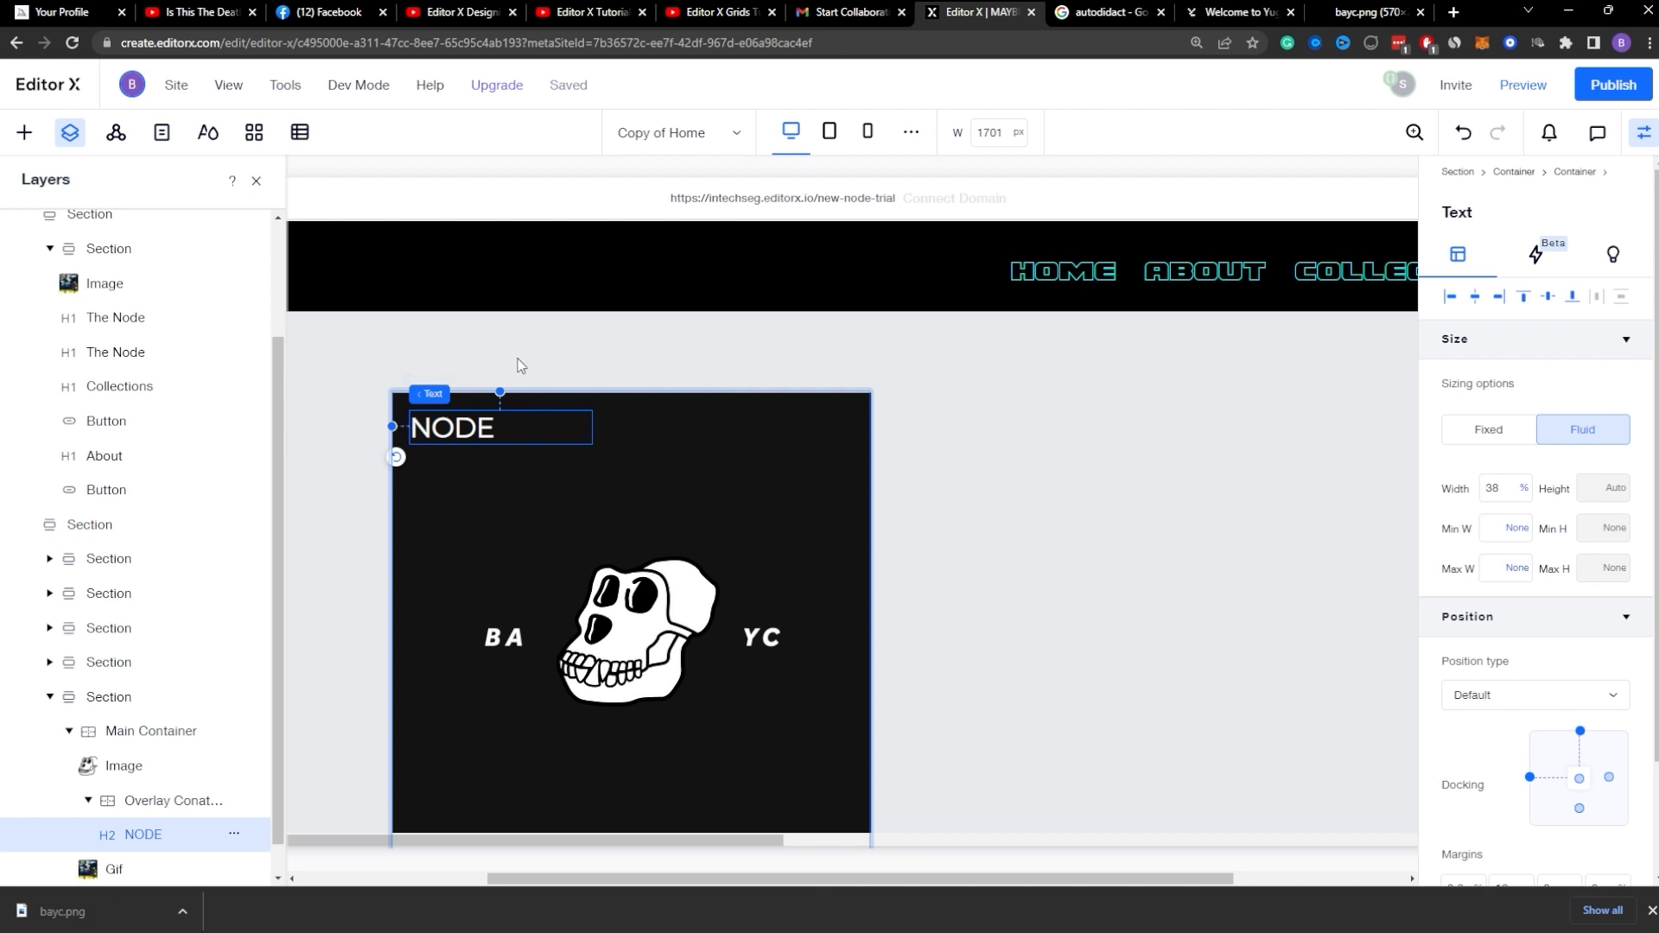
click(747, 329)
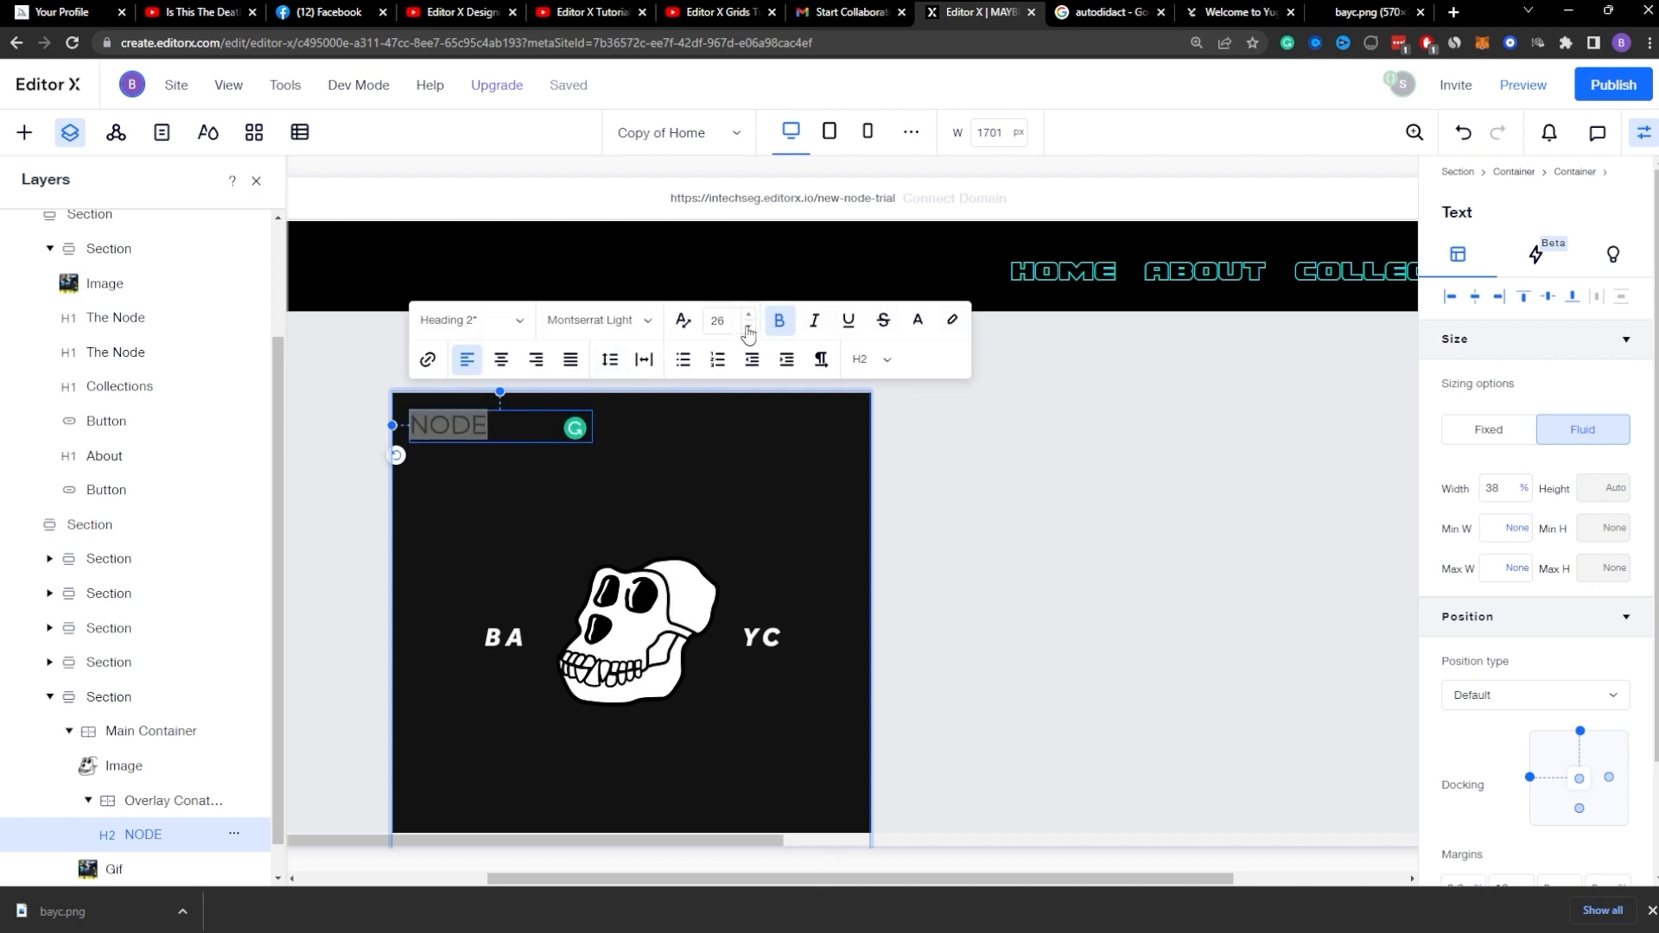
click(747, 329)
click(747, 329)
click(748, 329)
click(748, 329)
click(747, 329)
click(924, 441)
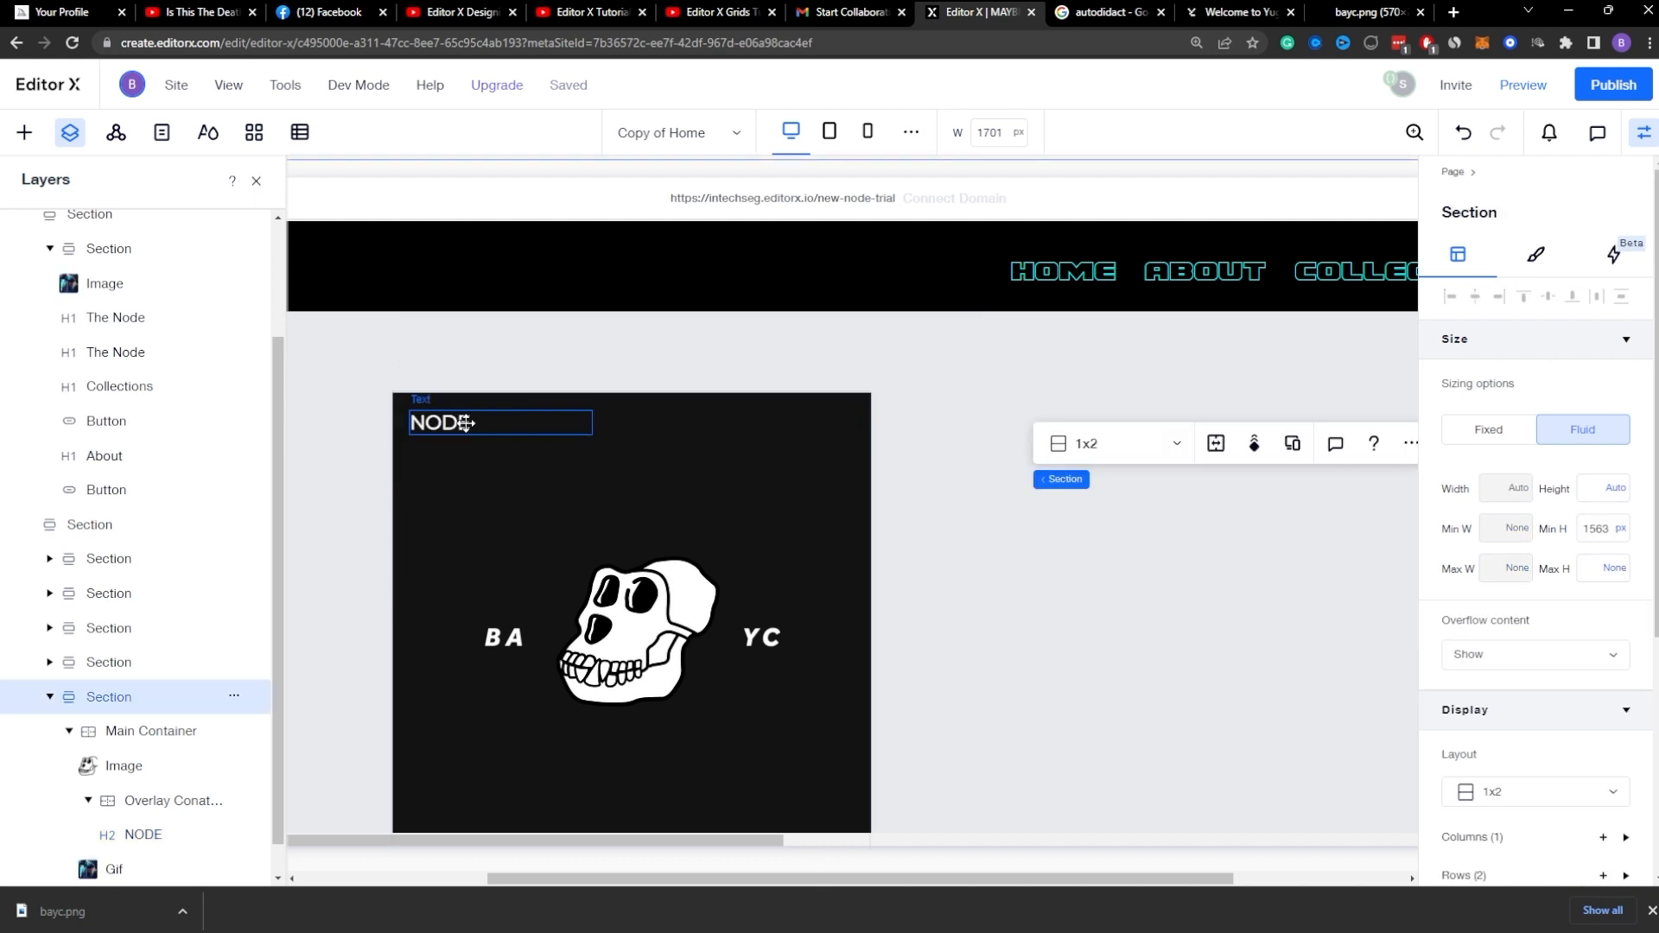
Step: Set the NODE title's width unit to Max content
click(495, 425)
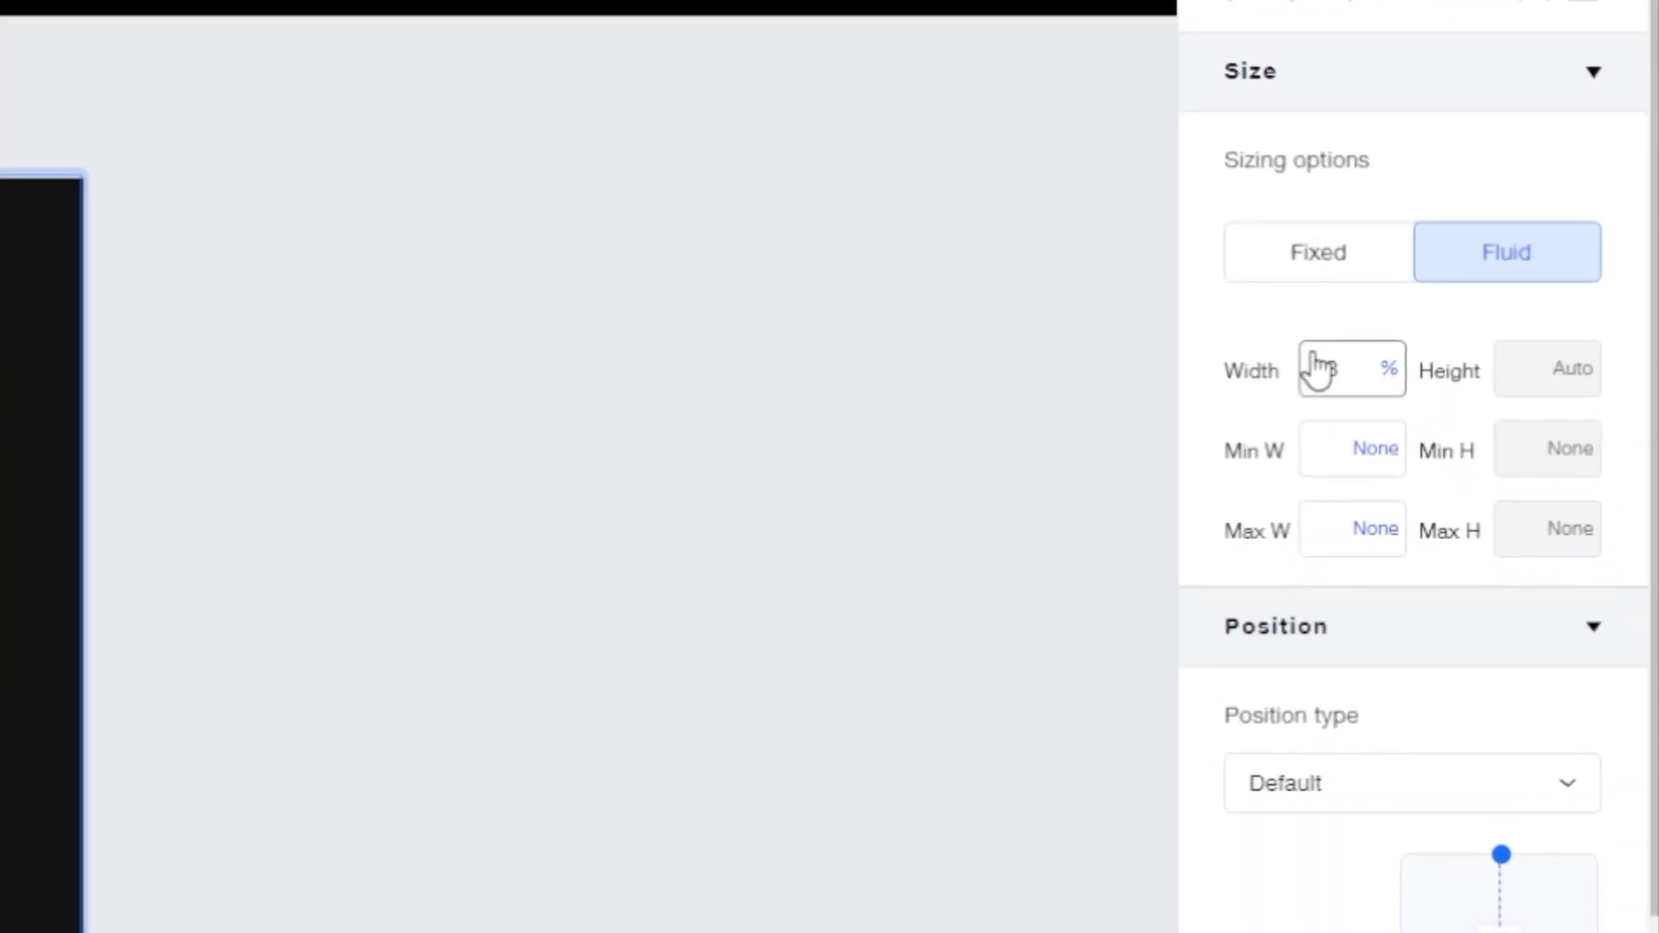
click(1389, 369)
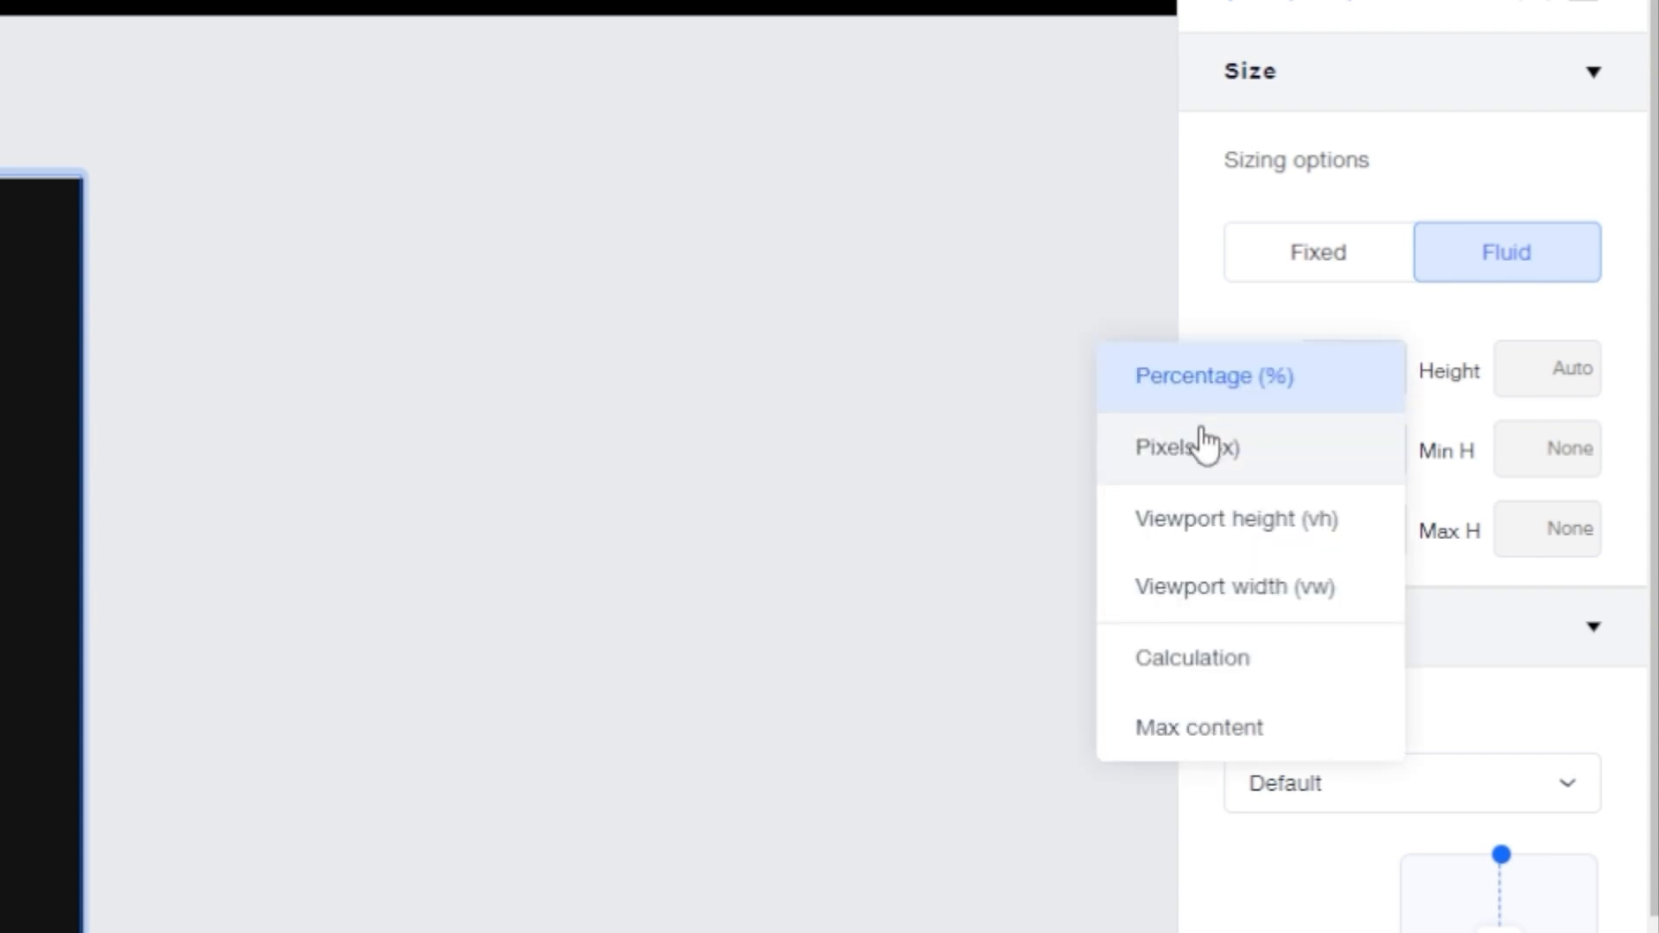
key(Escape)
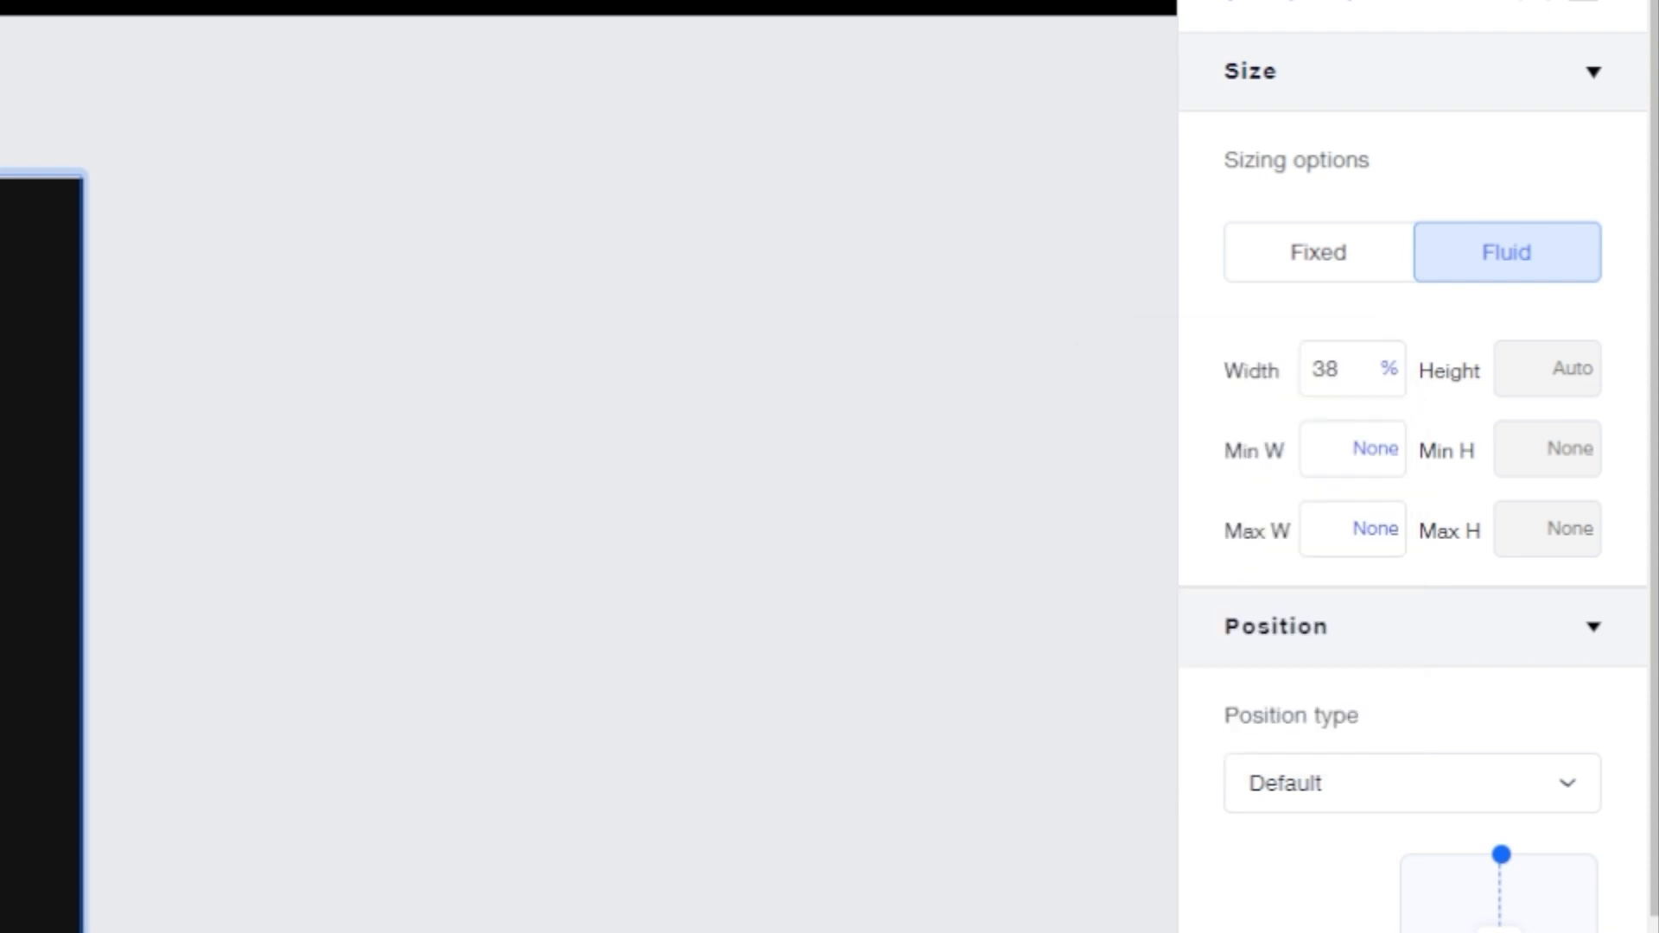
click(1390, 380)
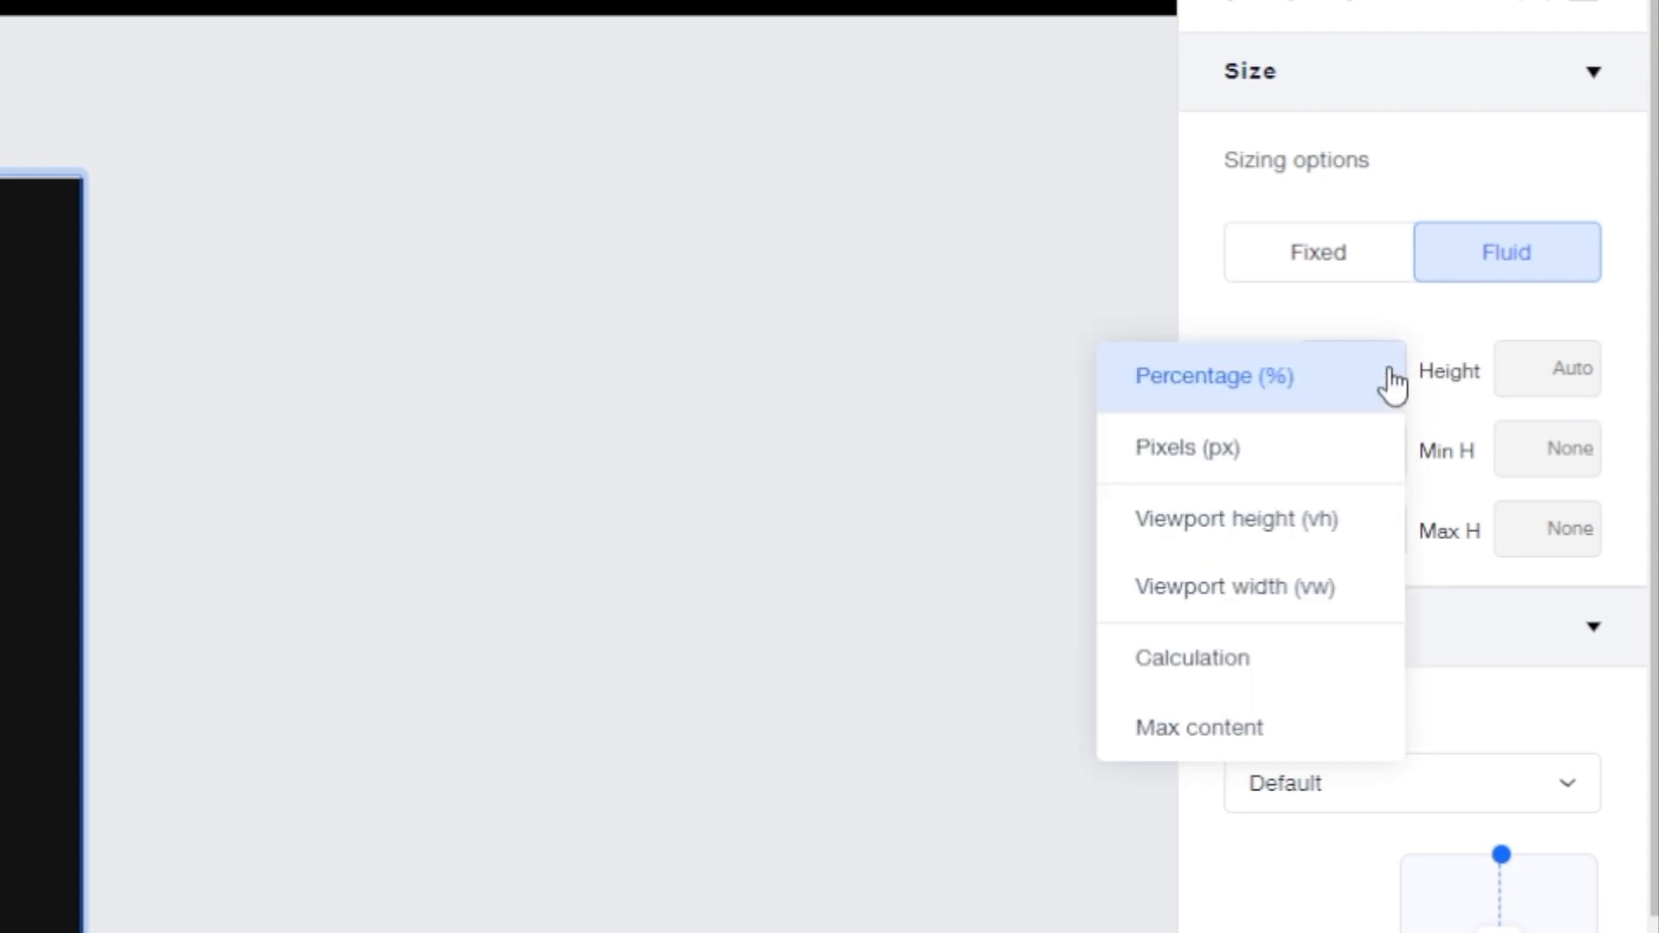
click(1201, 722)
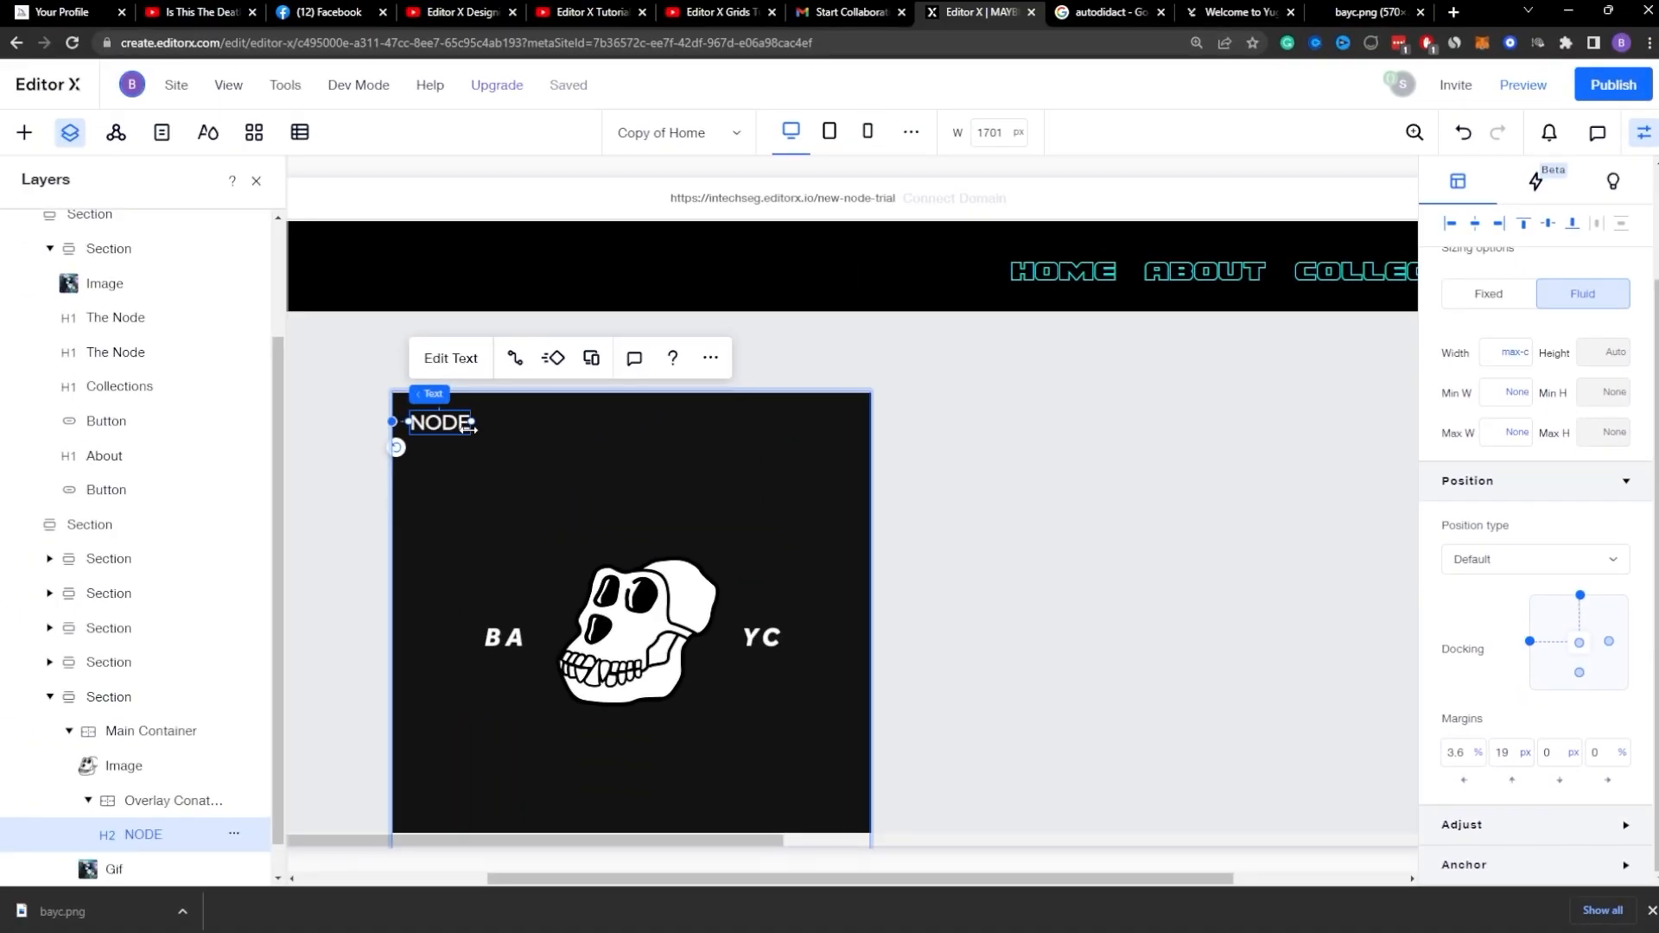
Step: Duplicate the NODE title, move the copy to the card's top-right corner, and change its text to DISCOVER
key(ctrl+d)
drag(432, 425, 806, 424)
double_click(806, 423)
text(DISCOVER)
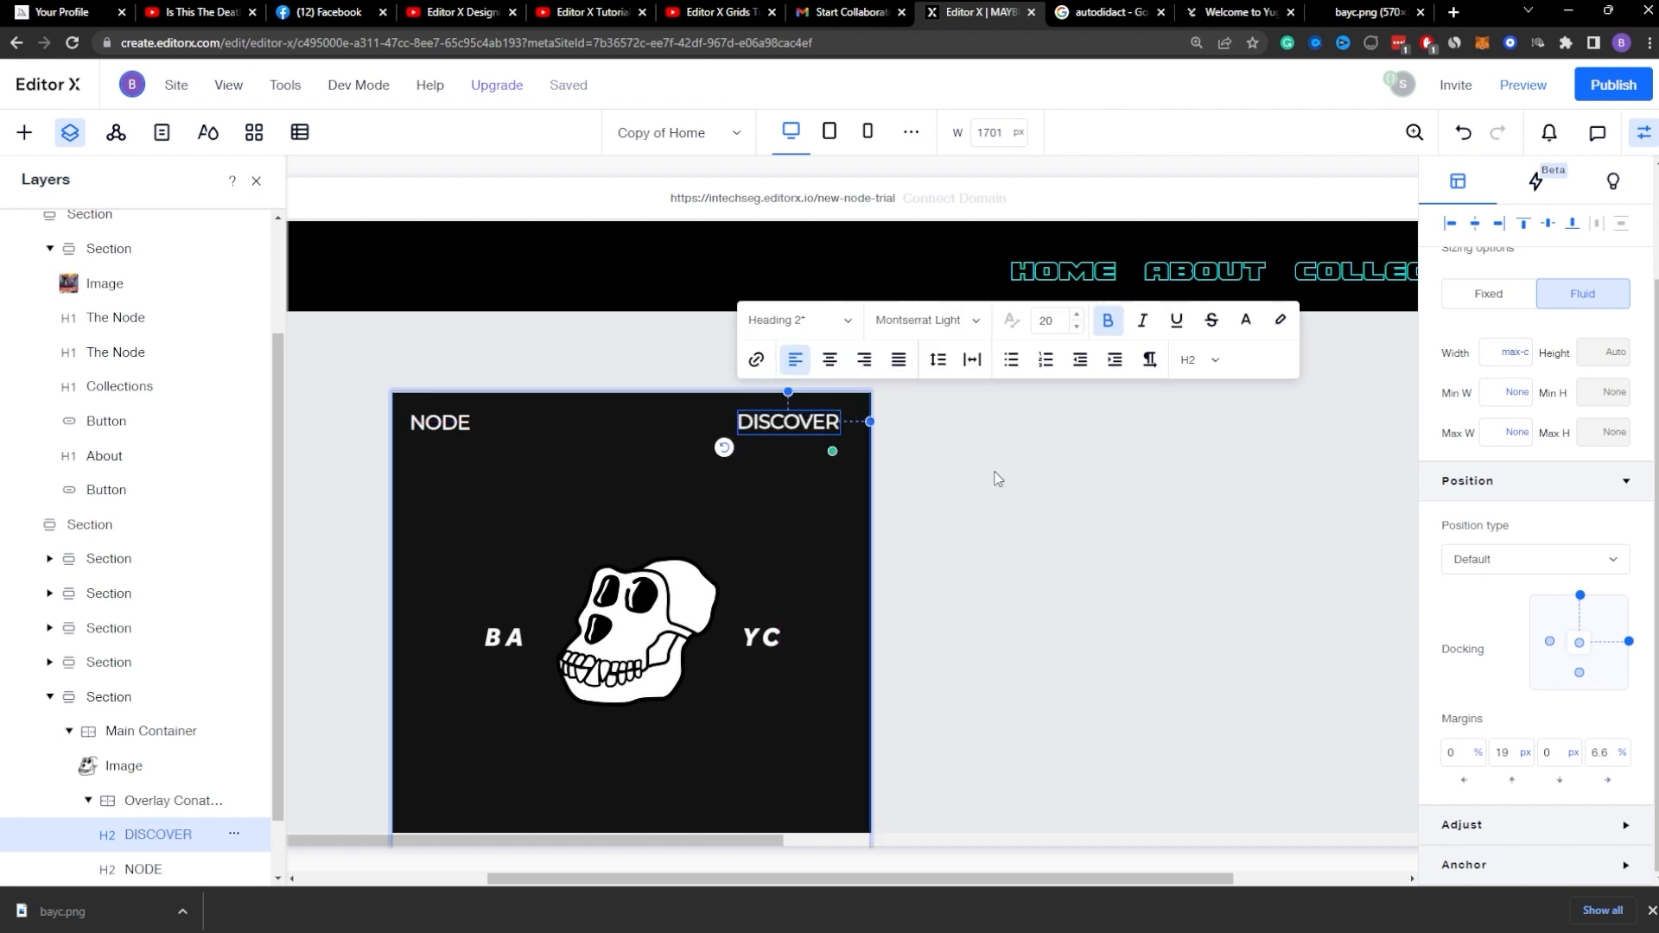
key(Escape)
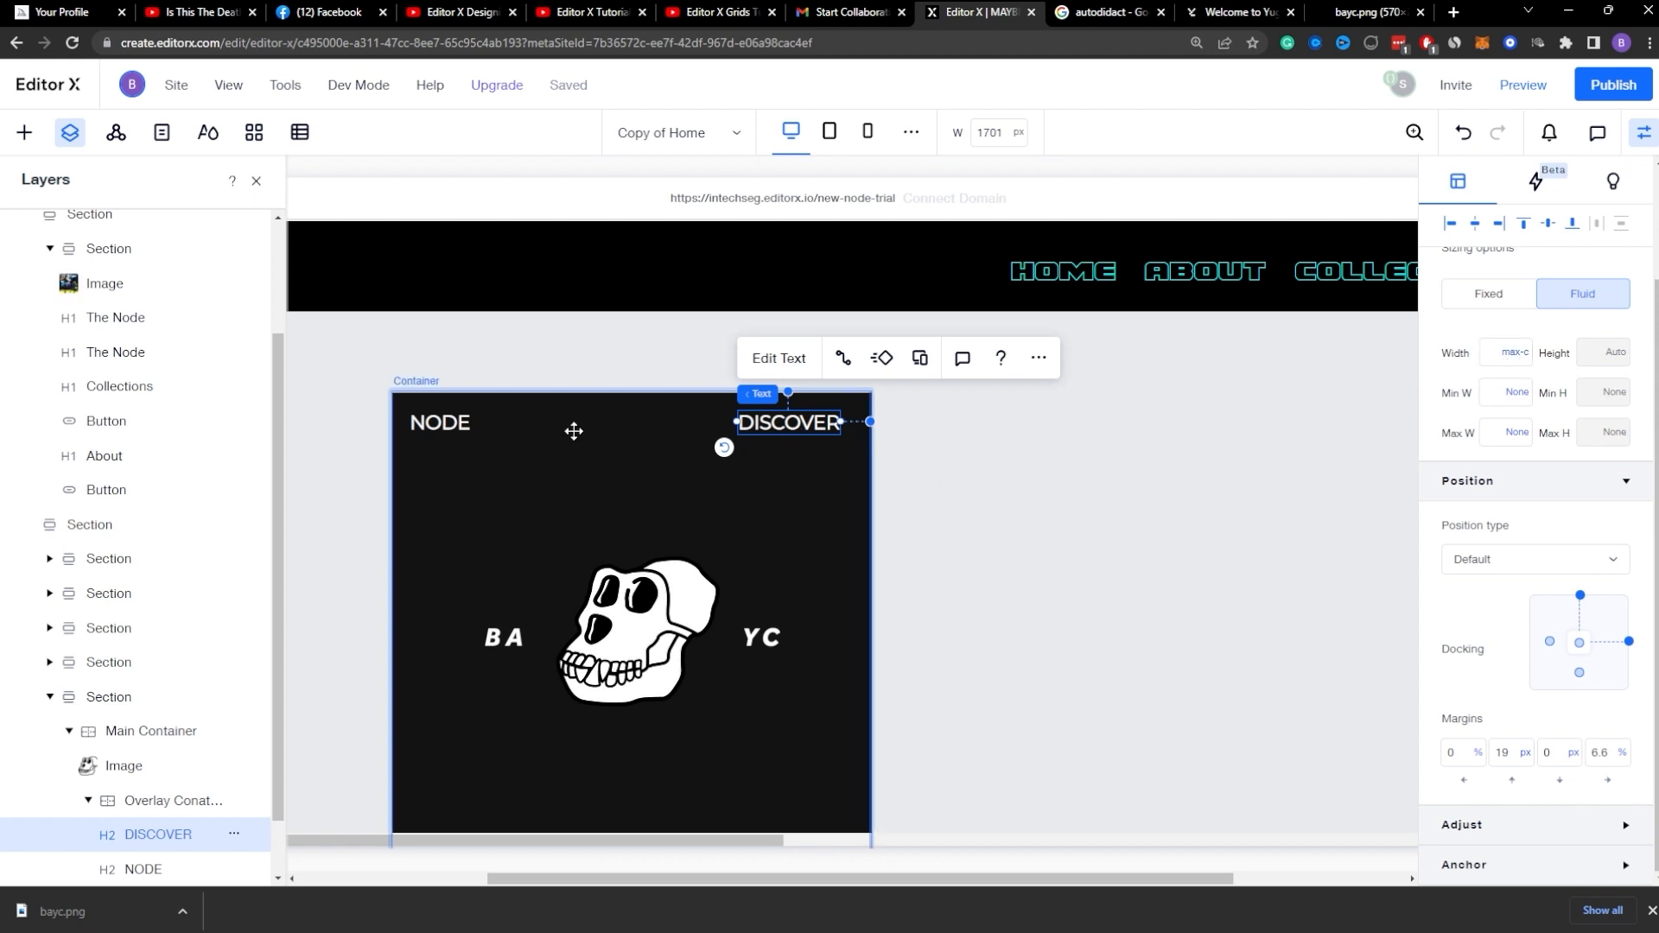
Step: Dock DISCOVER to the right with a 3.6% right margin, mirroring NODE's left margin
click(440, 423)
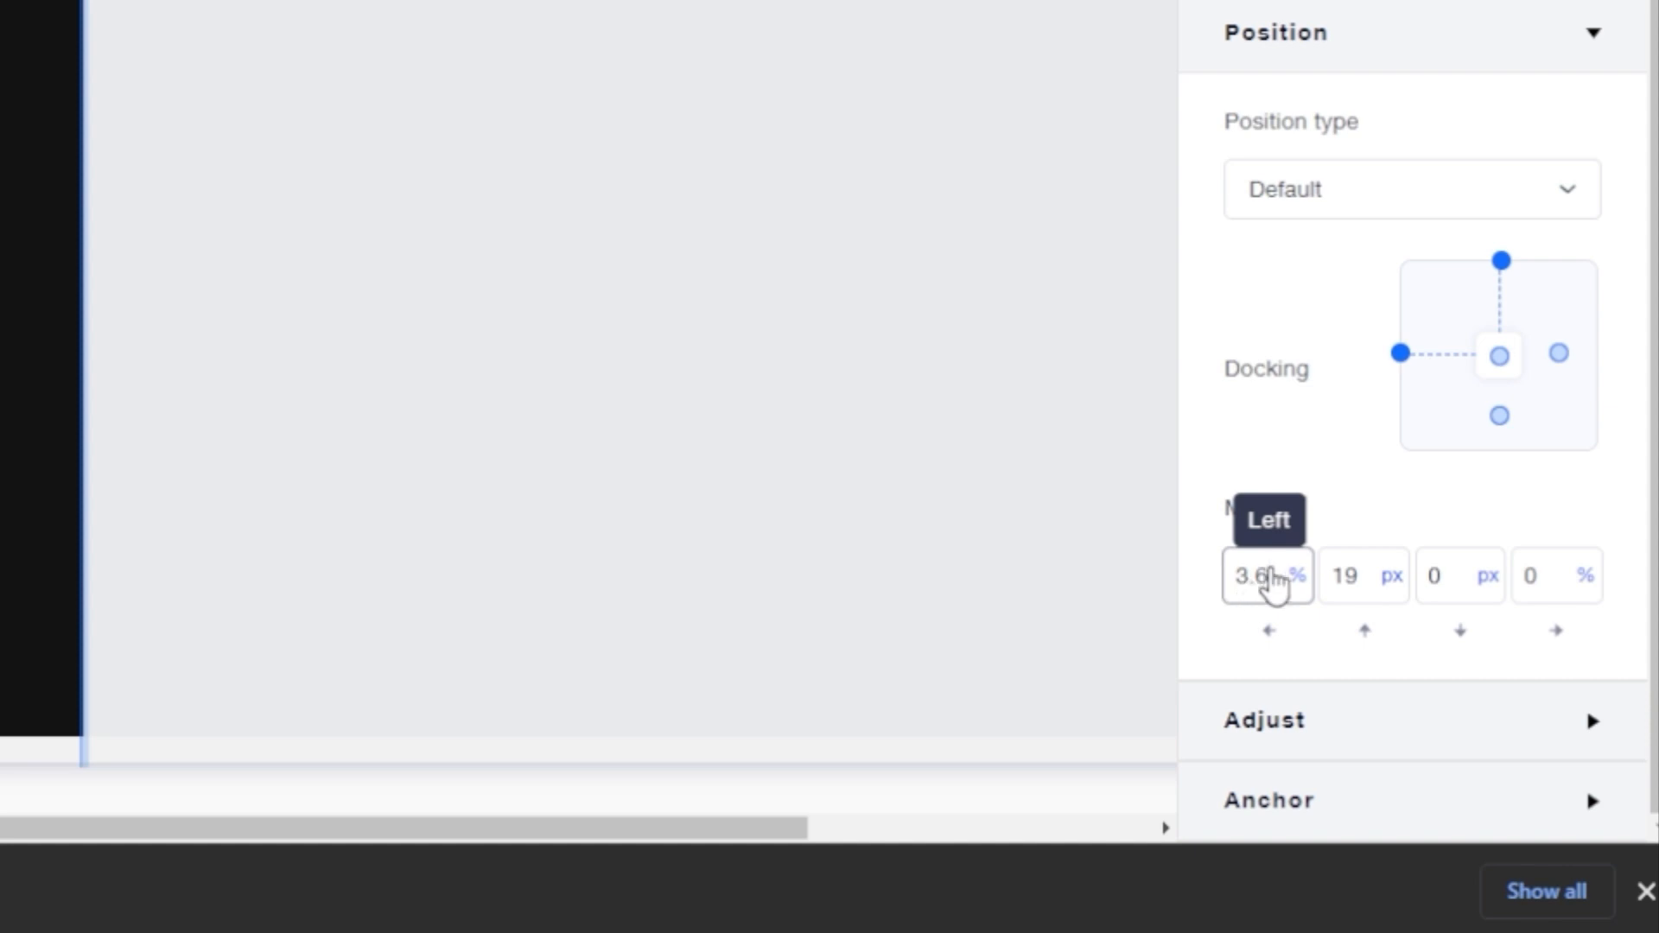
click(1270, 585)
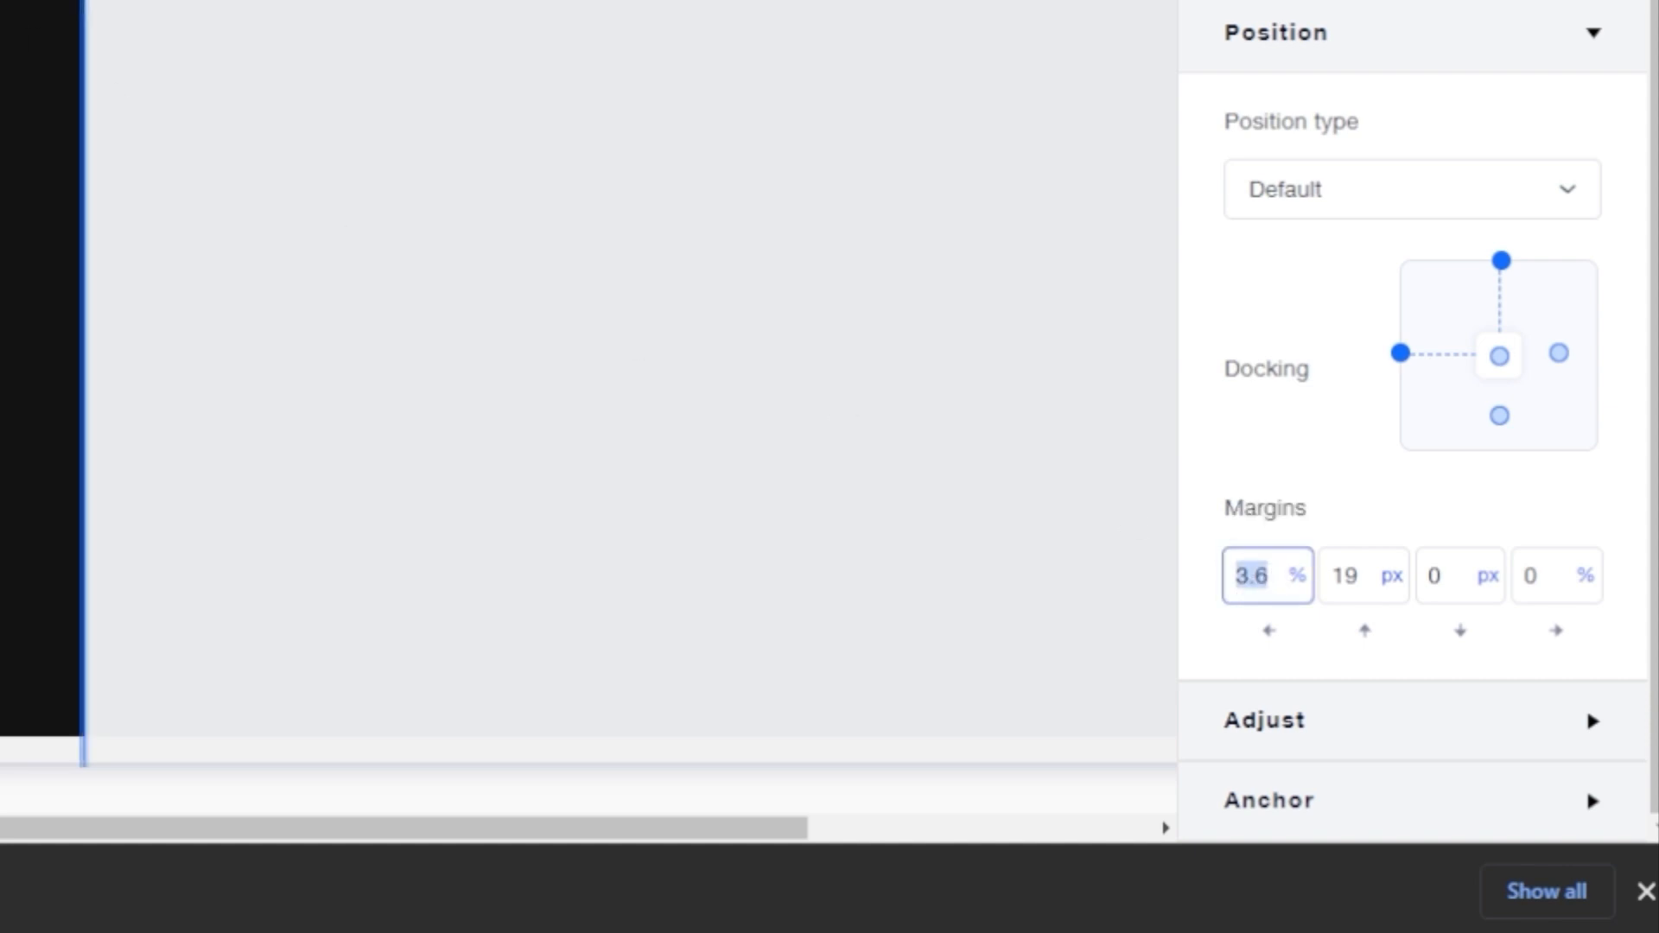
click(1559, 352)
click(1566, 597)
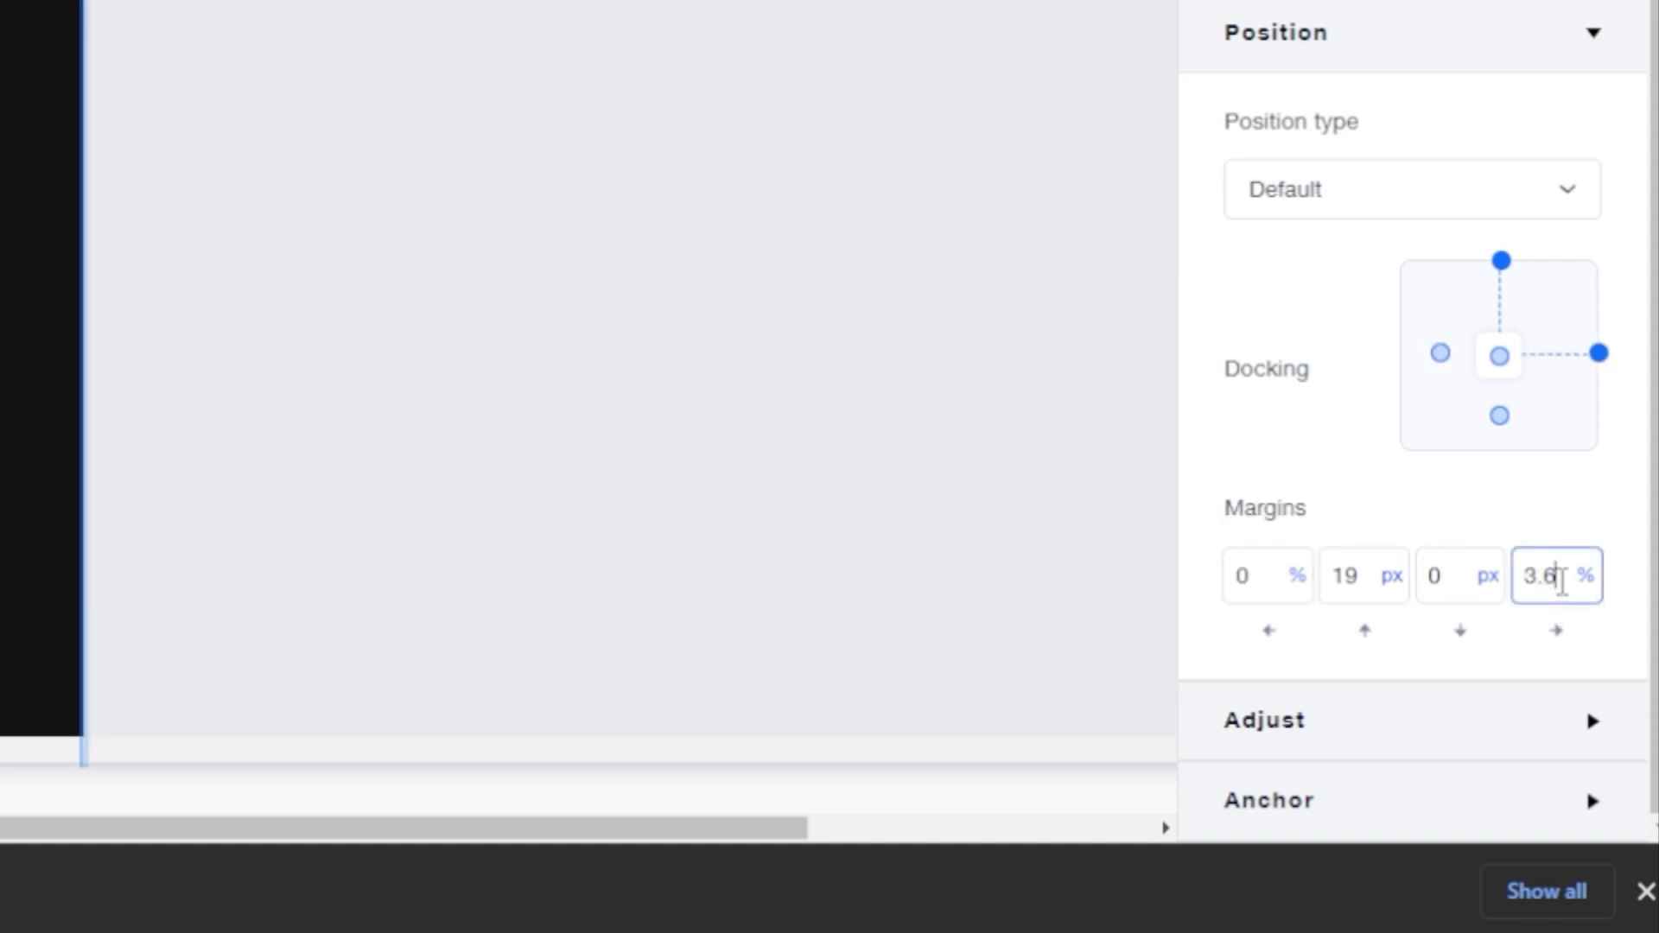
key(Return)
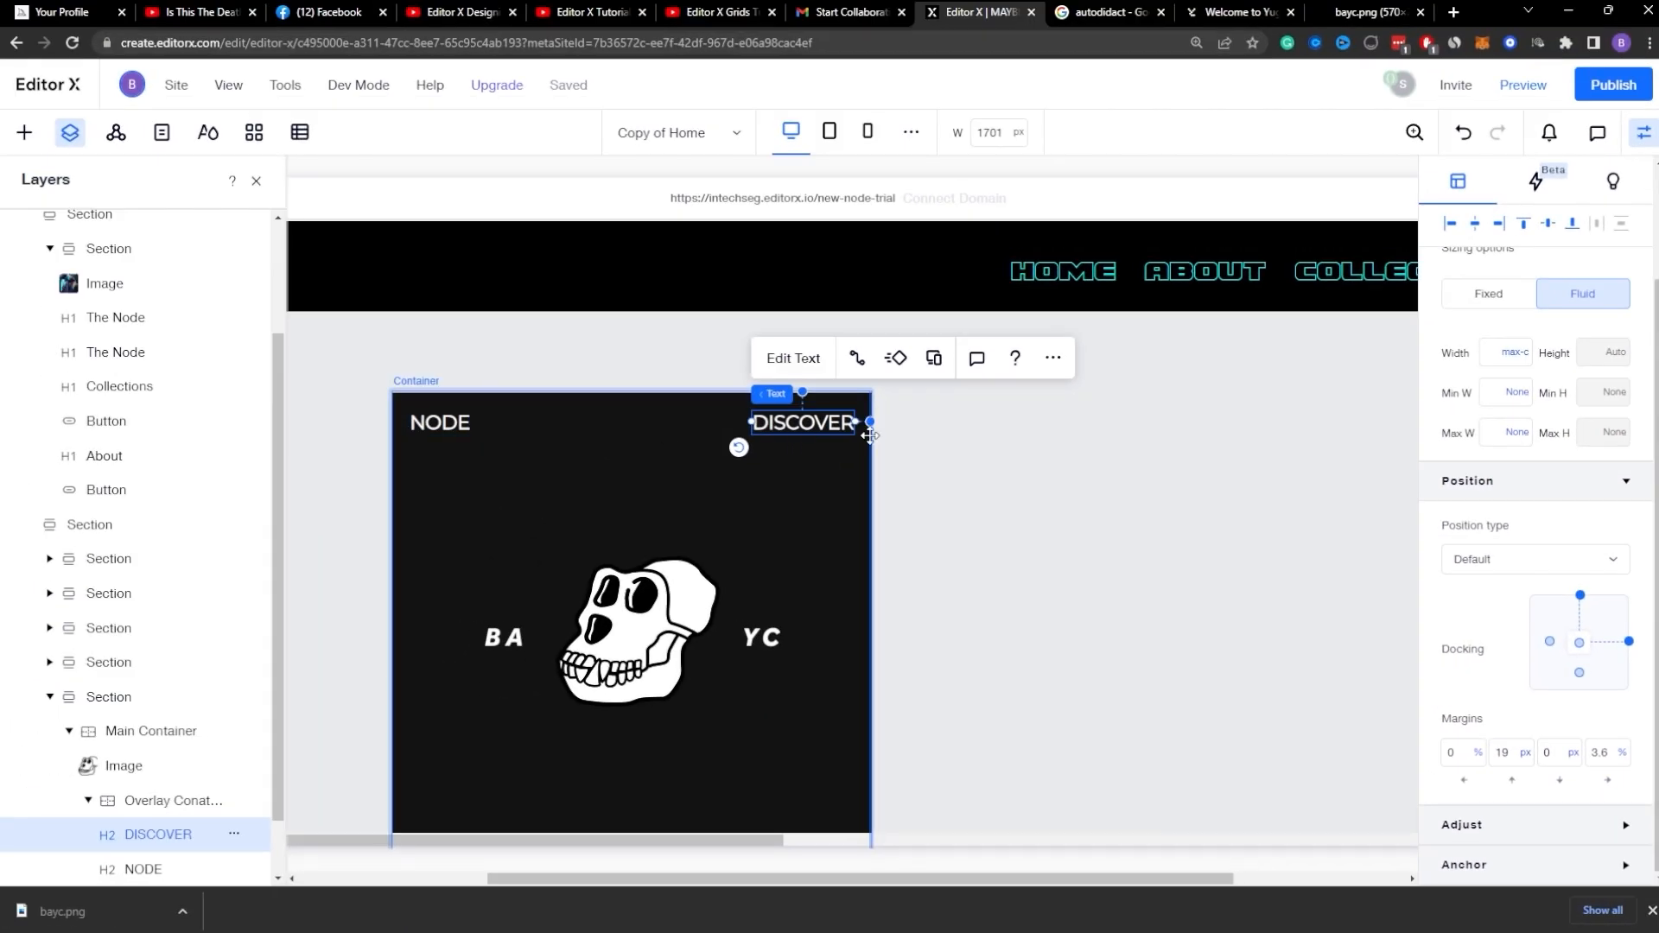
Step: Round all corners of the Overlay Container to a 30 px radius
click(565, 476)
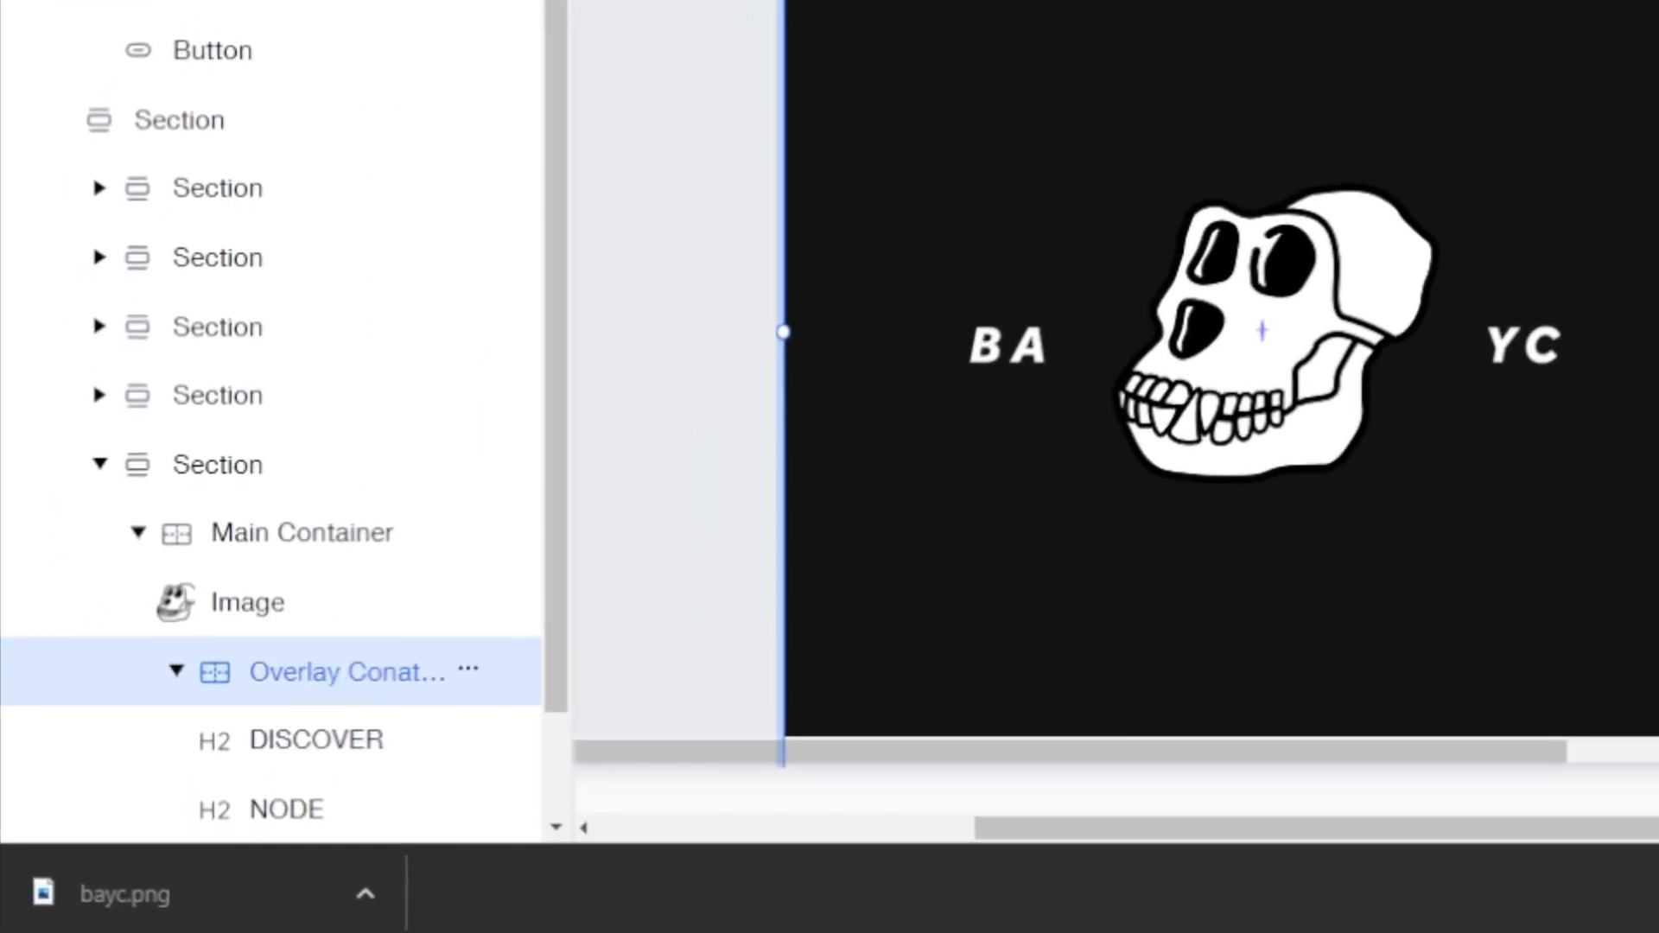
click(256, 540)
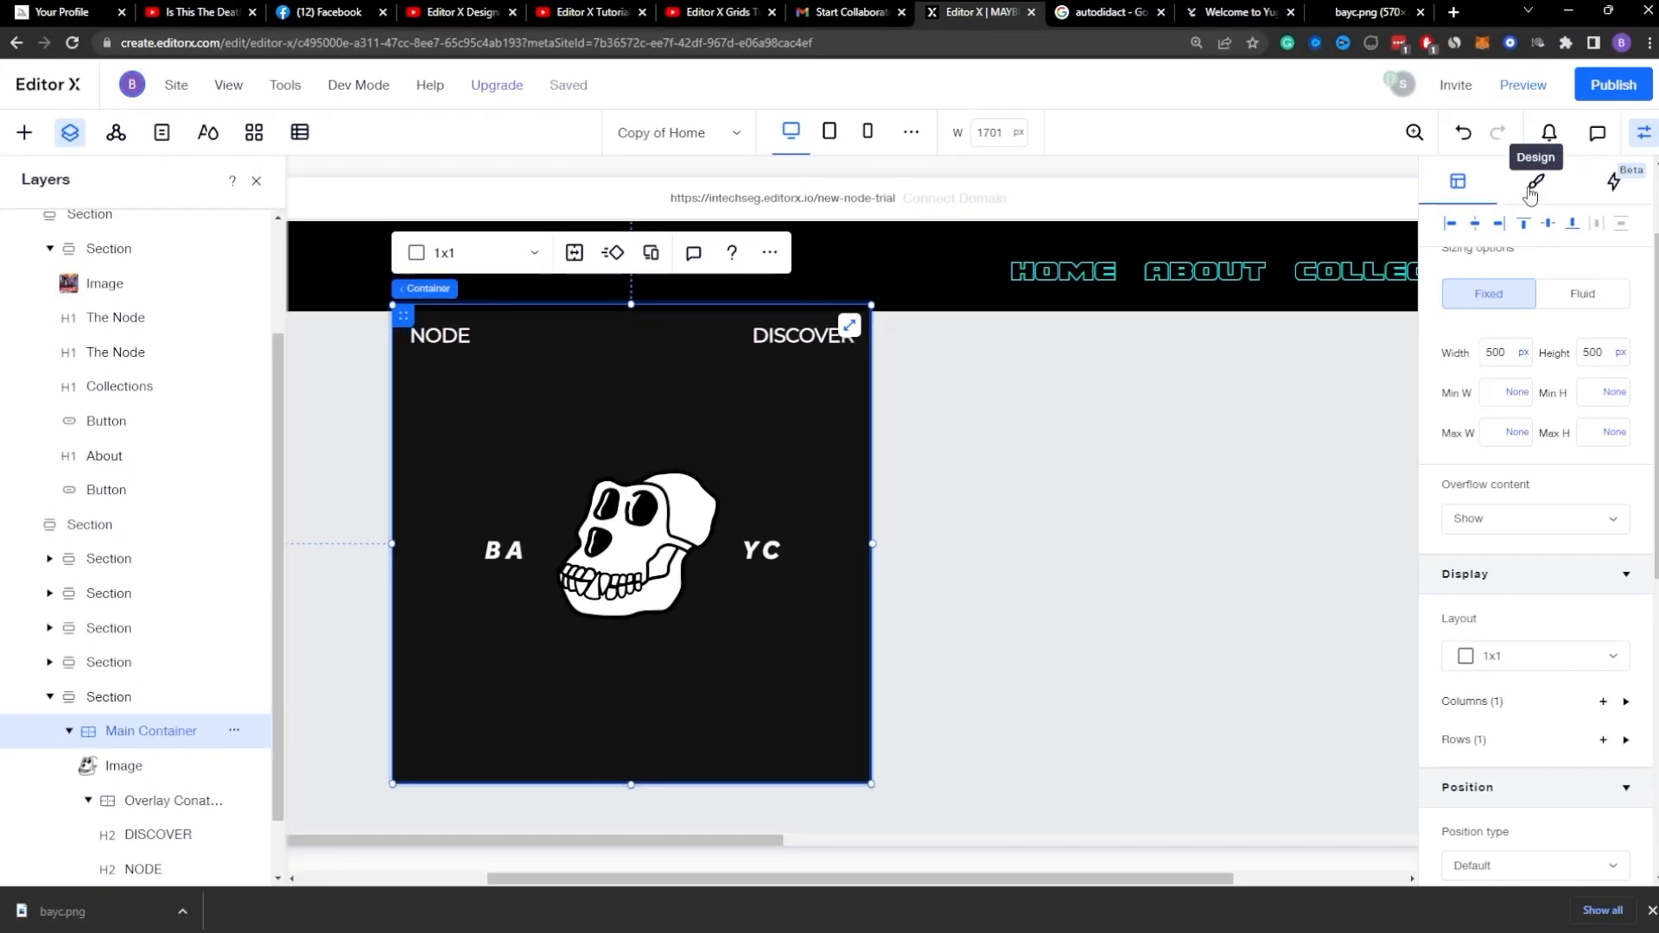
click(1533, 184)
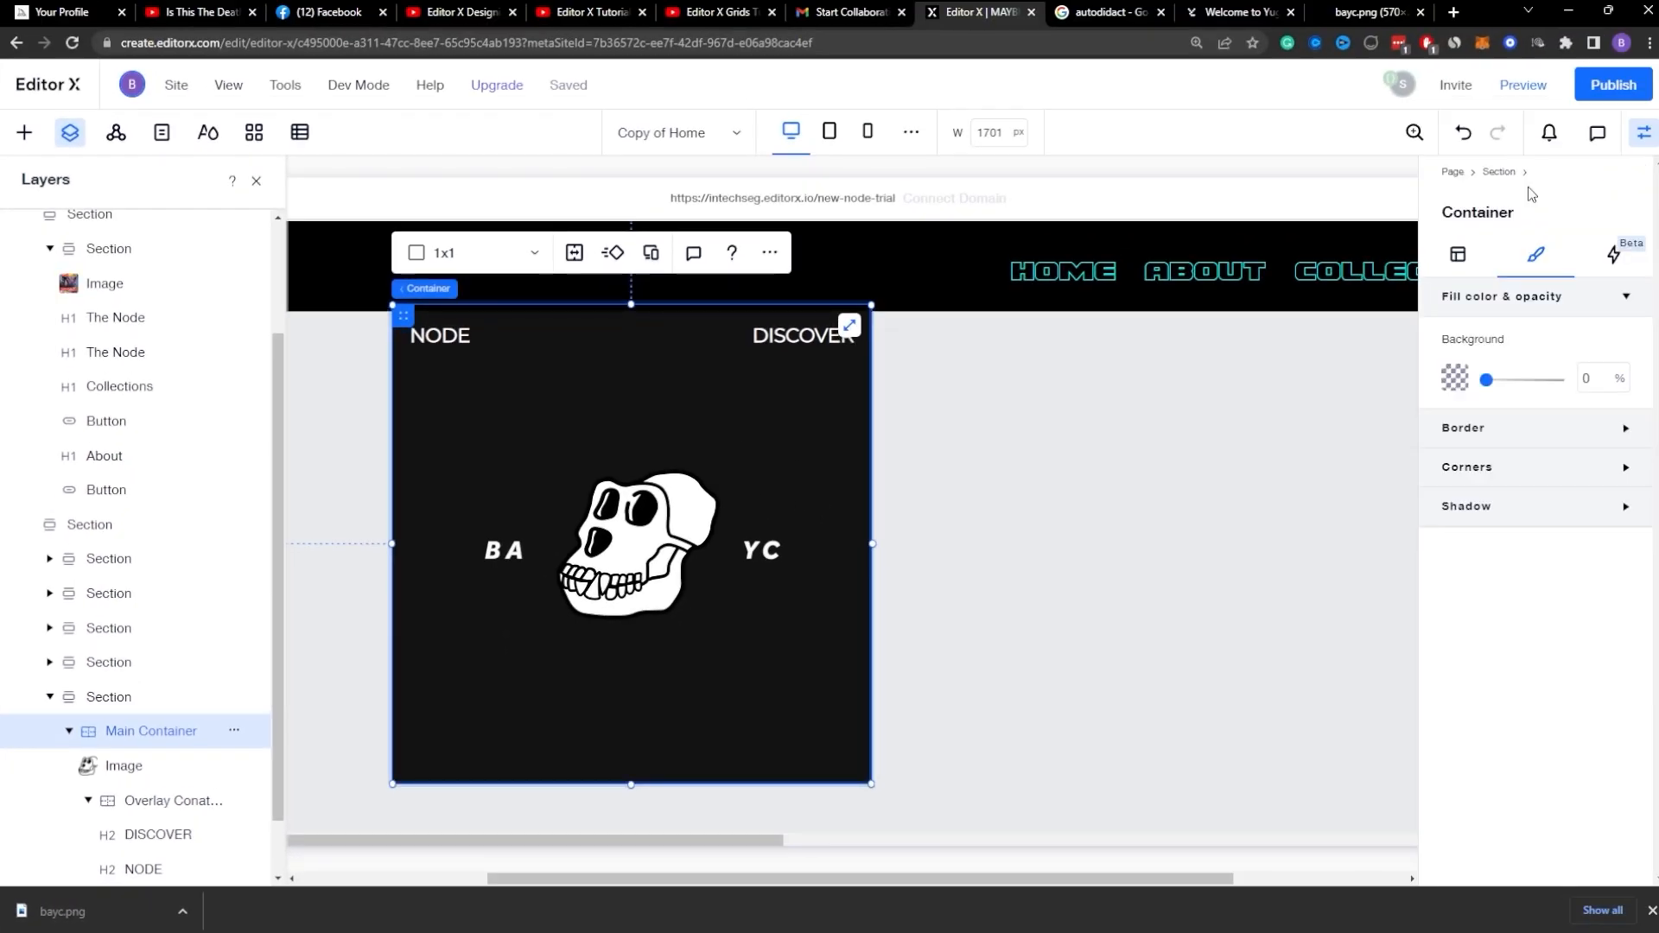
click(1537, 428)
click(1537, 428)
click(1519, 474)
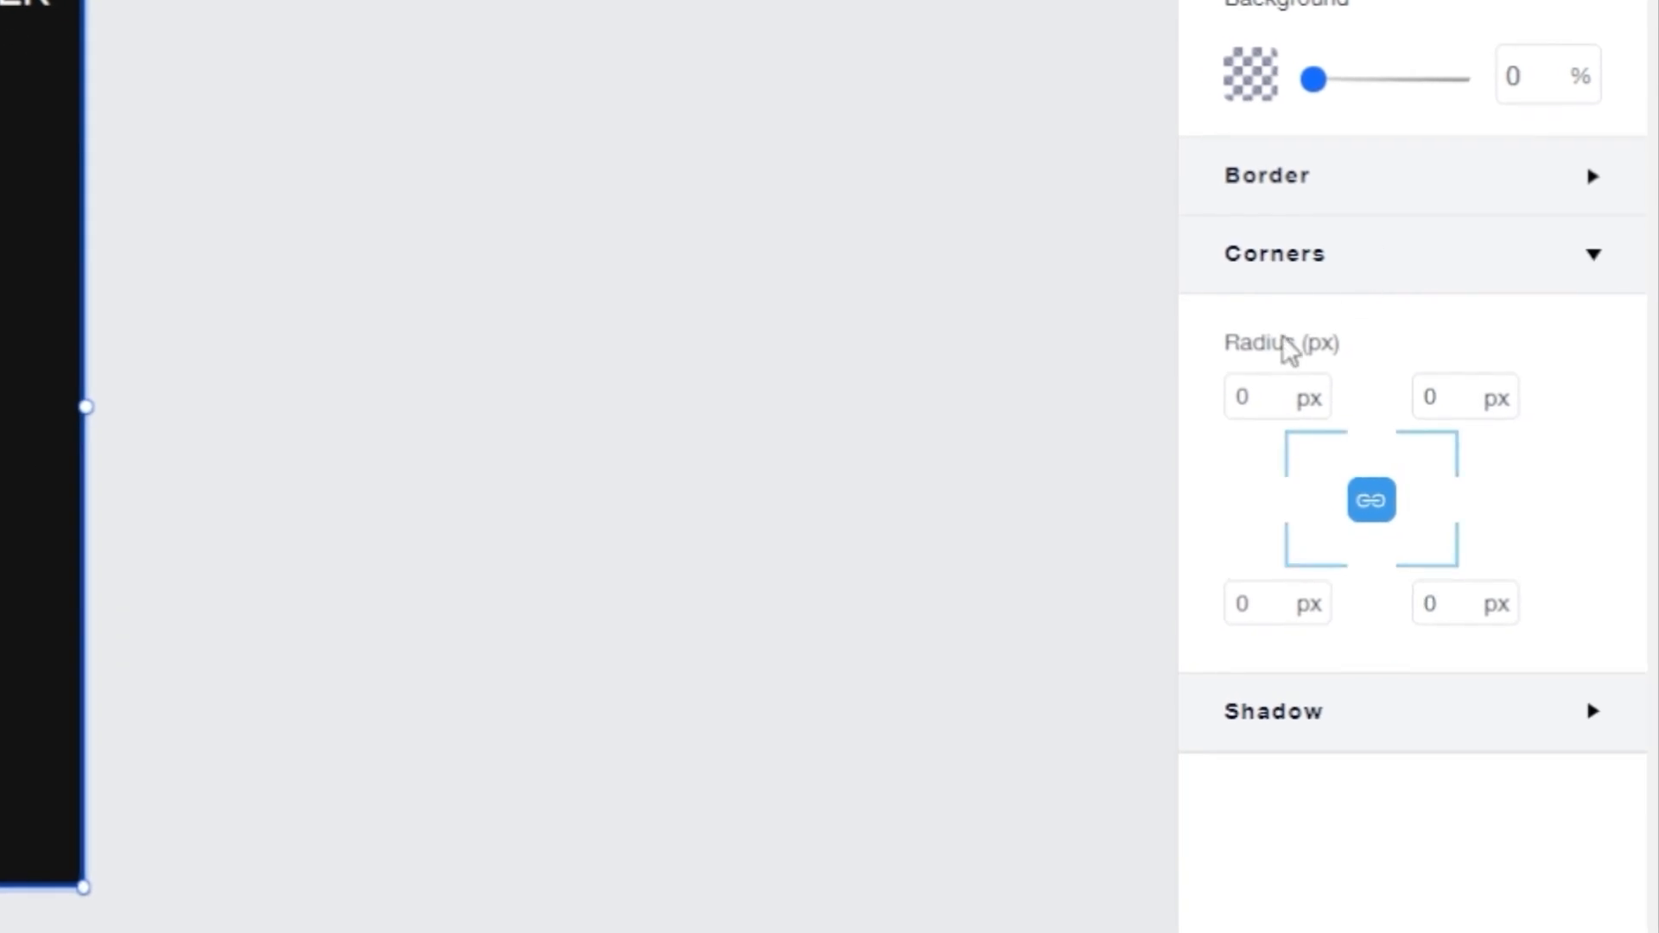
click(1285, 411)
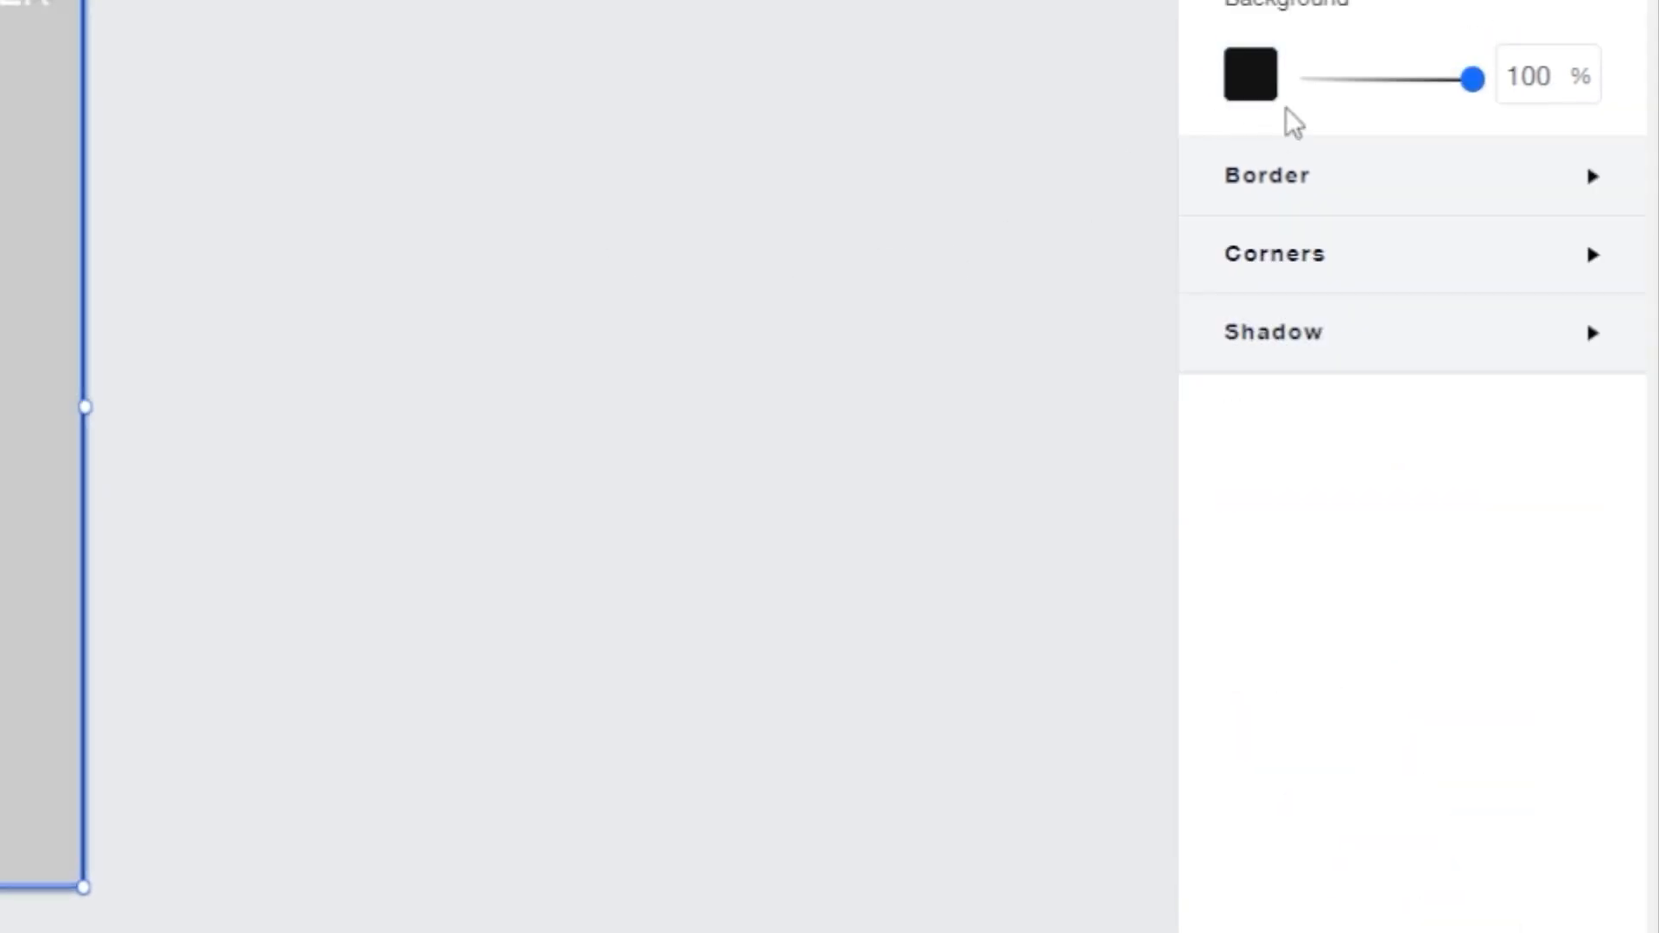
click(1344, 271)
click(1430, 389)
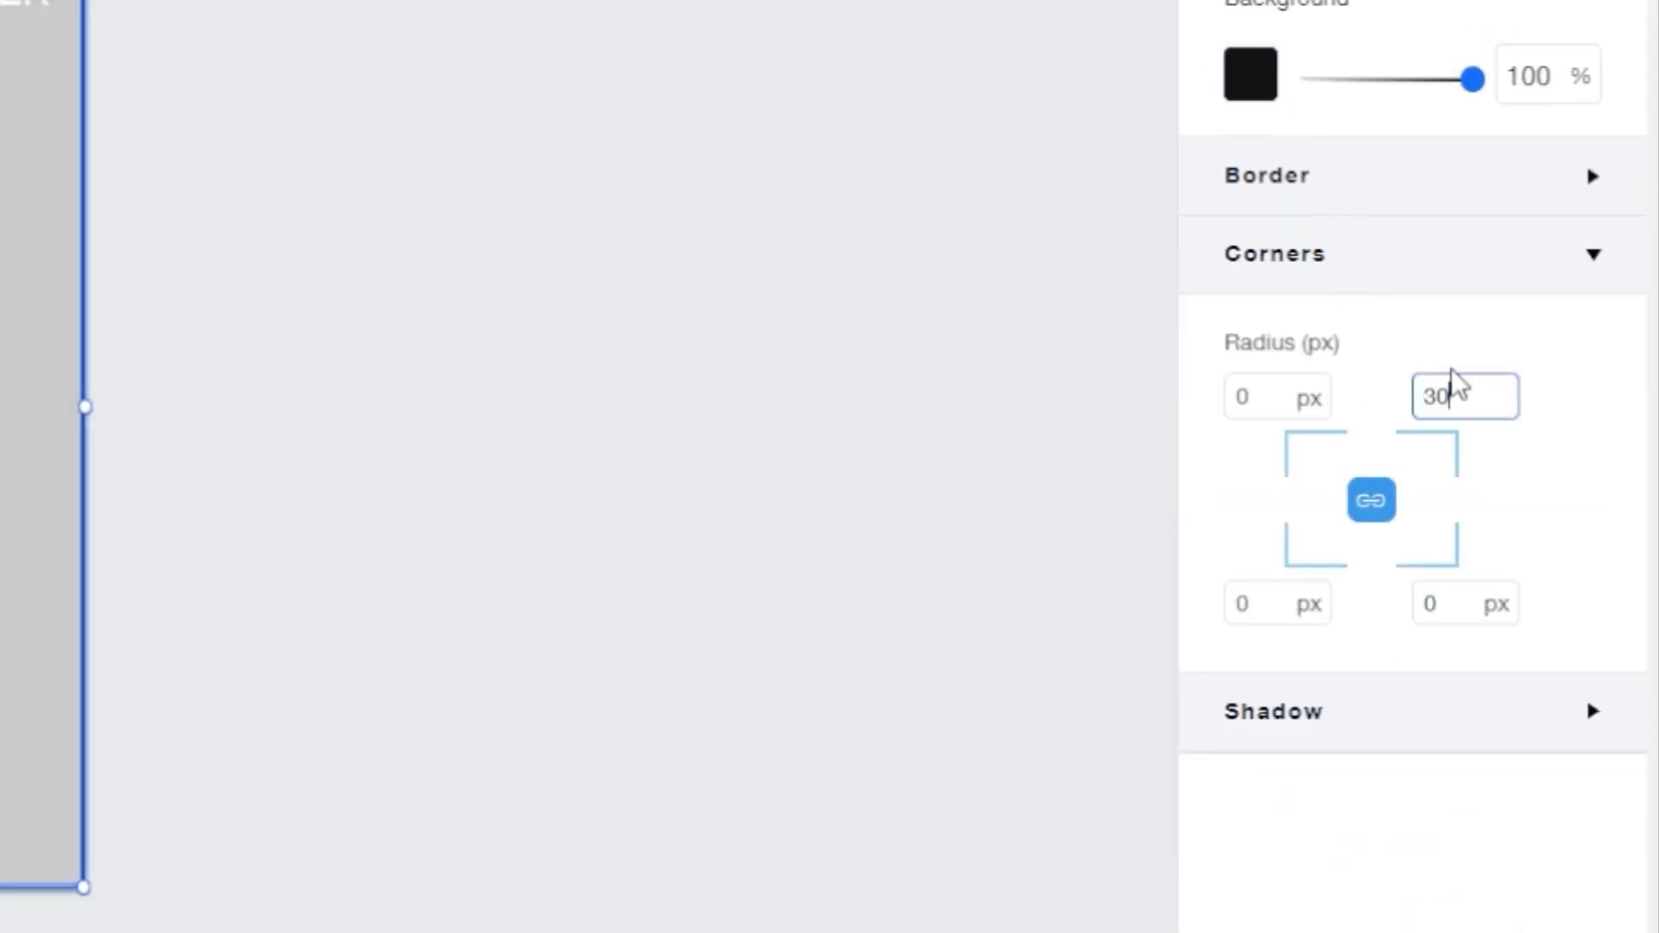
key(Return)
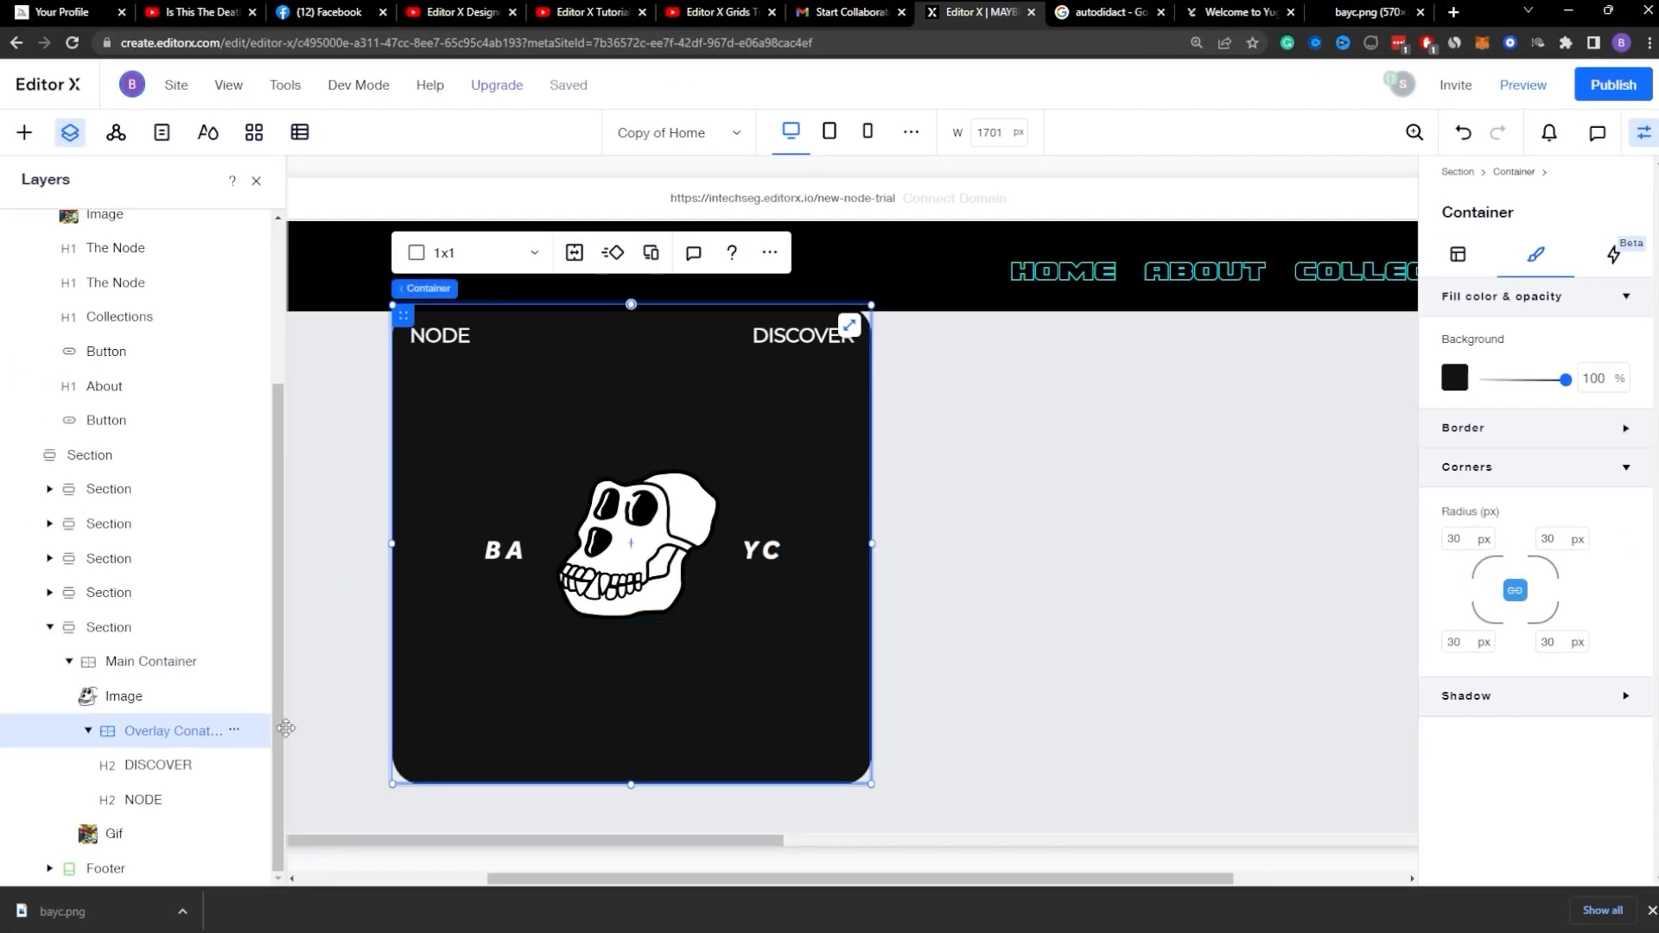
Step: Inspect the Main Container's fill and corner radius settings
click(149, 663)
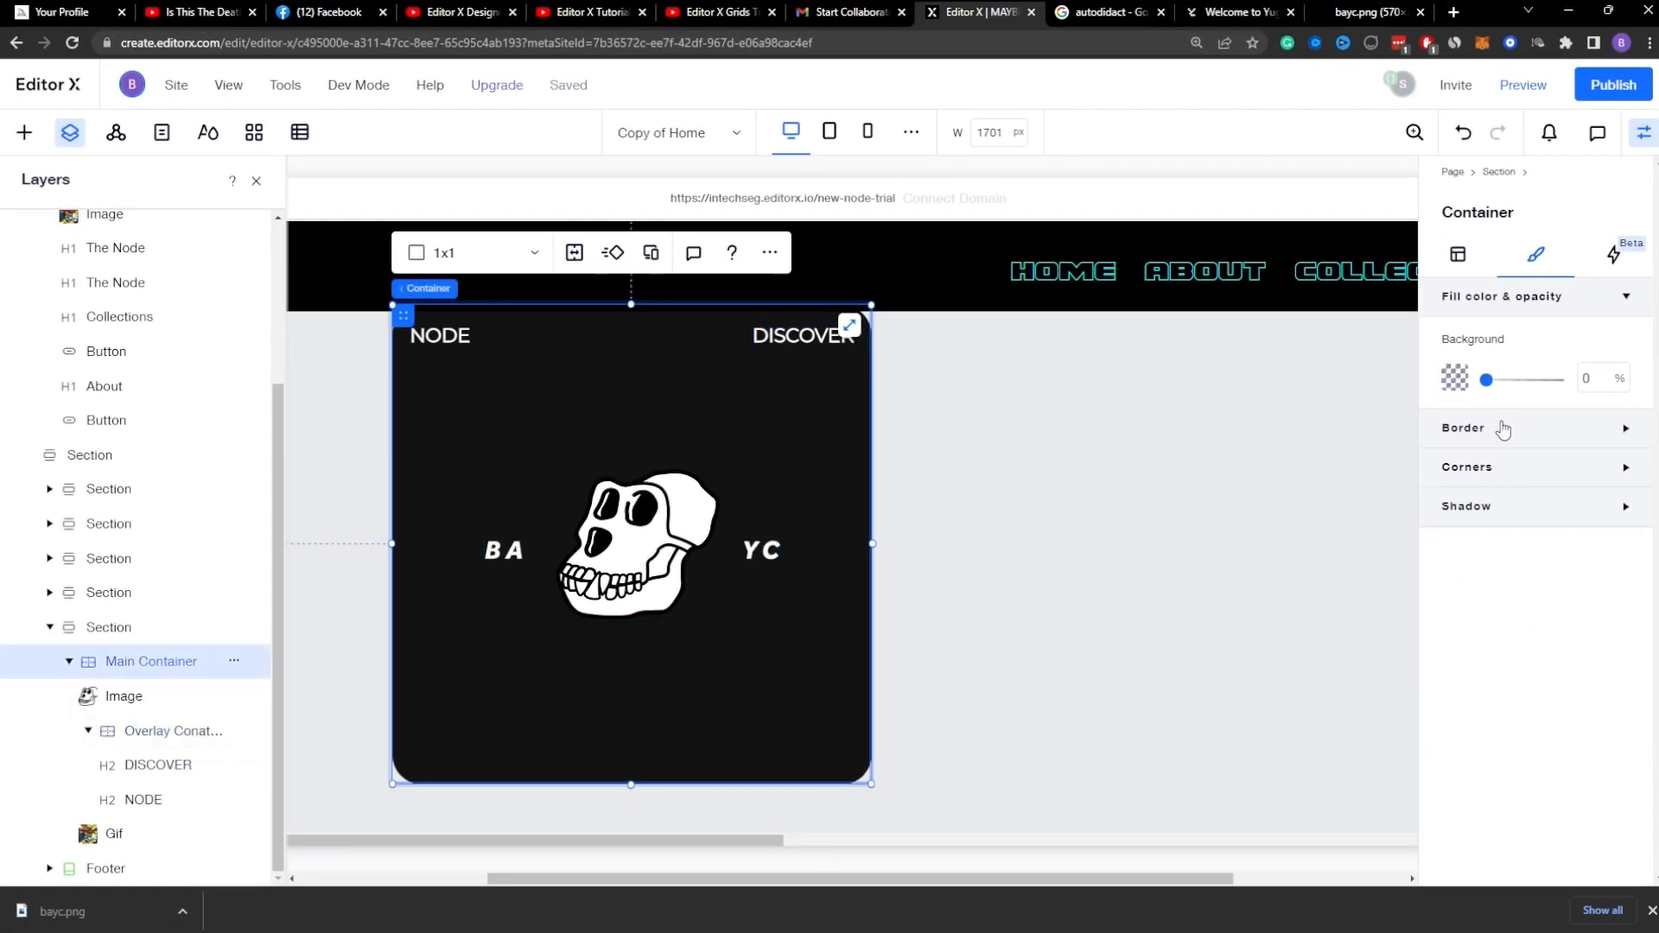
click(1508, 477)
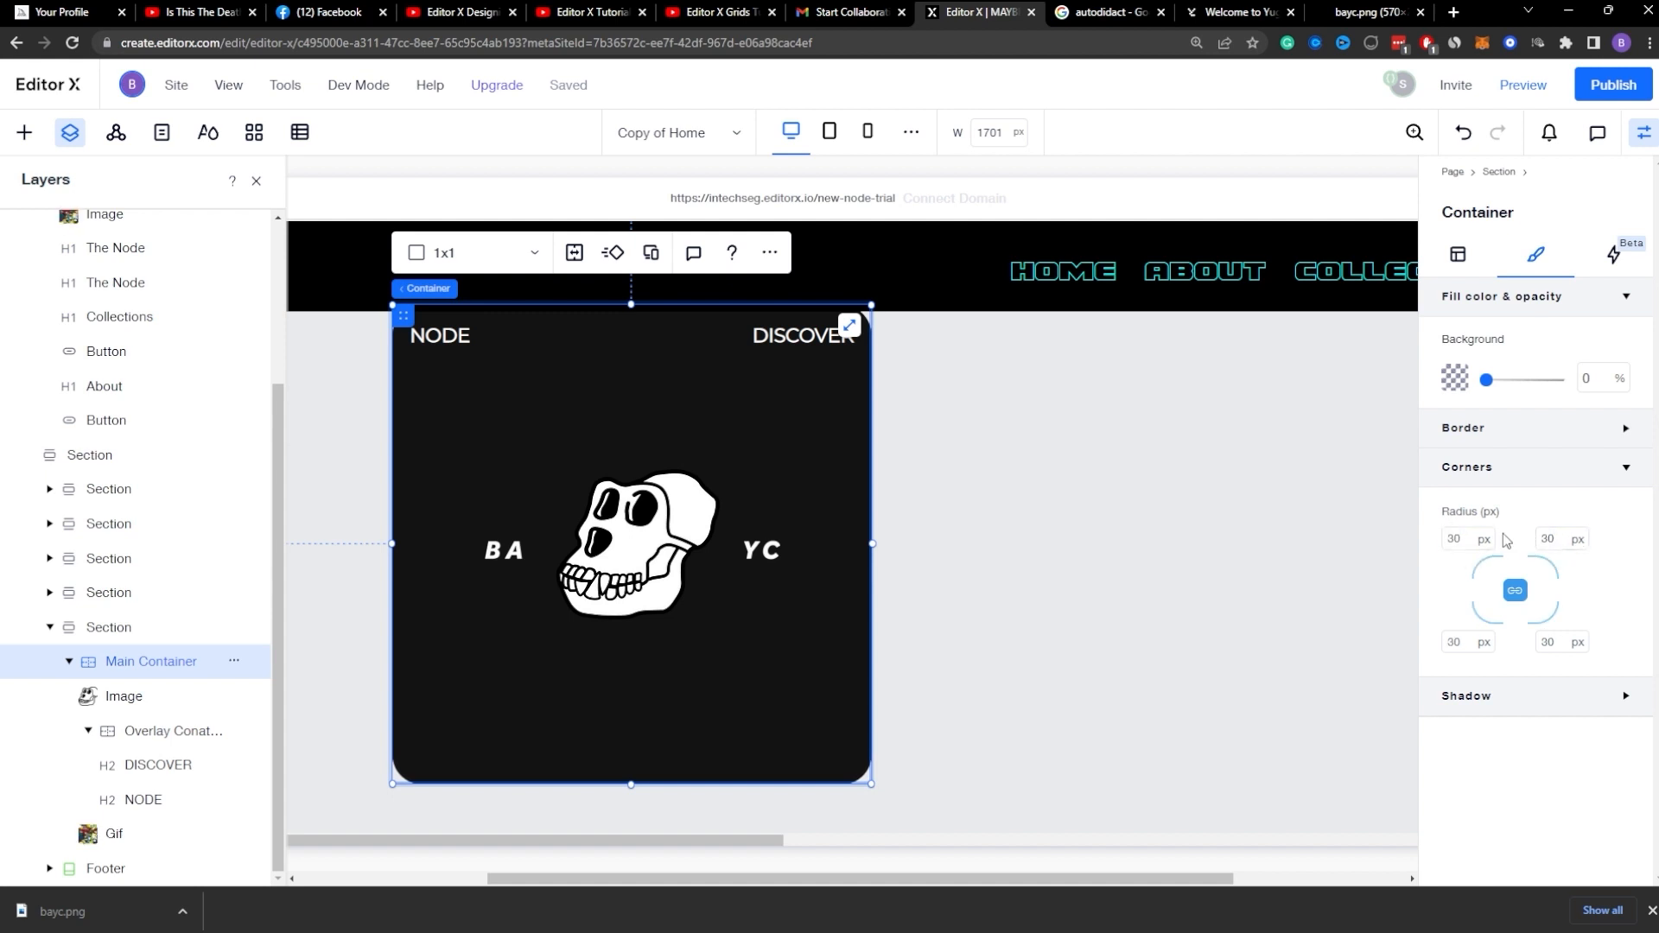
scroll(1034, 541, up, 2)
scroll(1034, 542, down, 1)
click(1034, 541)
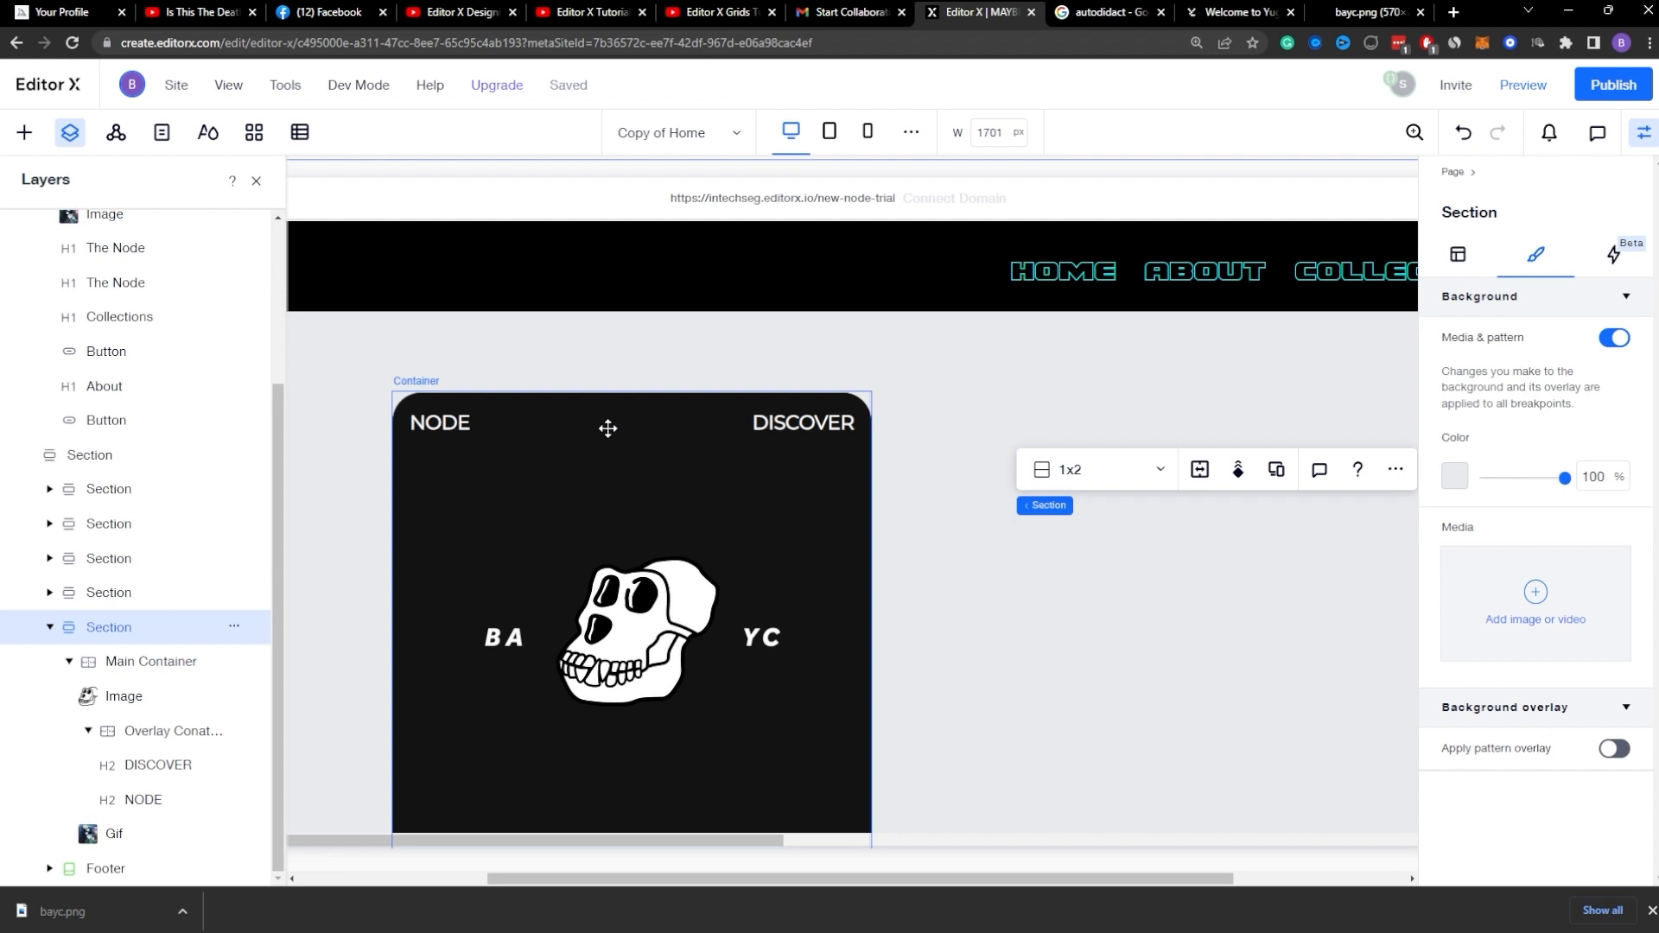
Step: Move the Main Container to a new position within its section
click(559, 457)
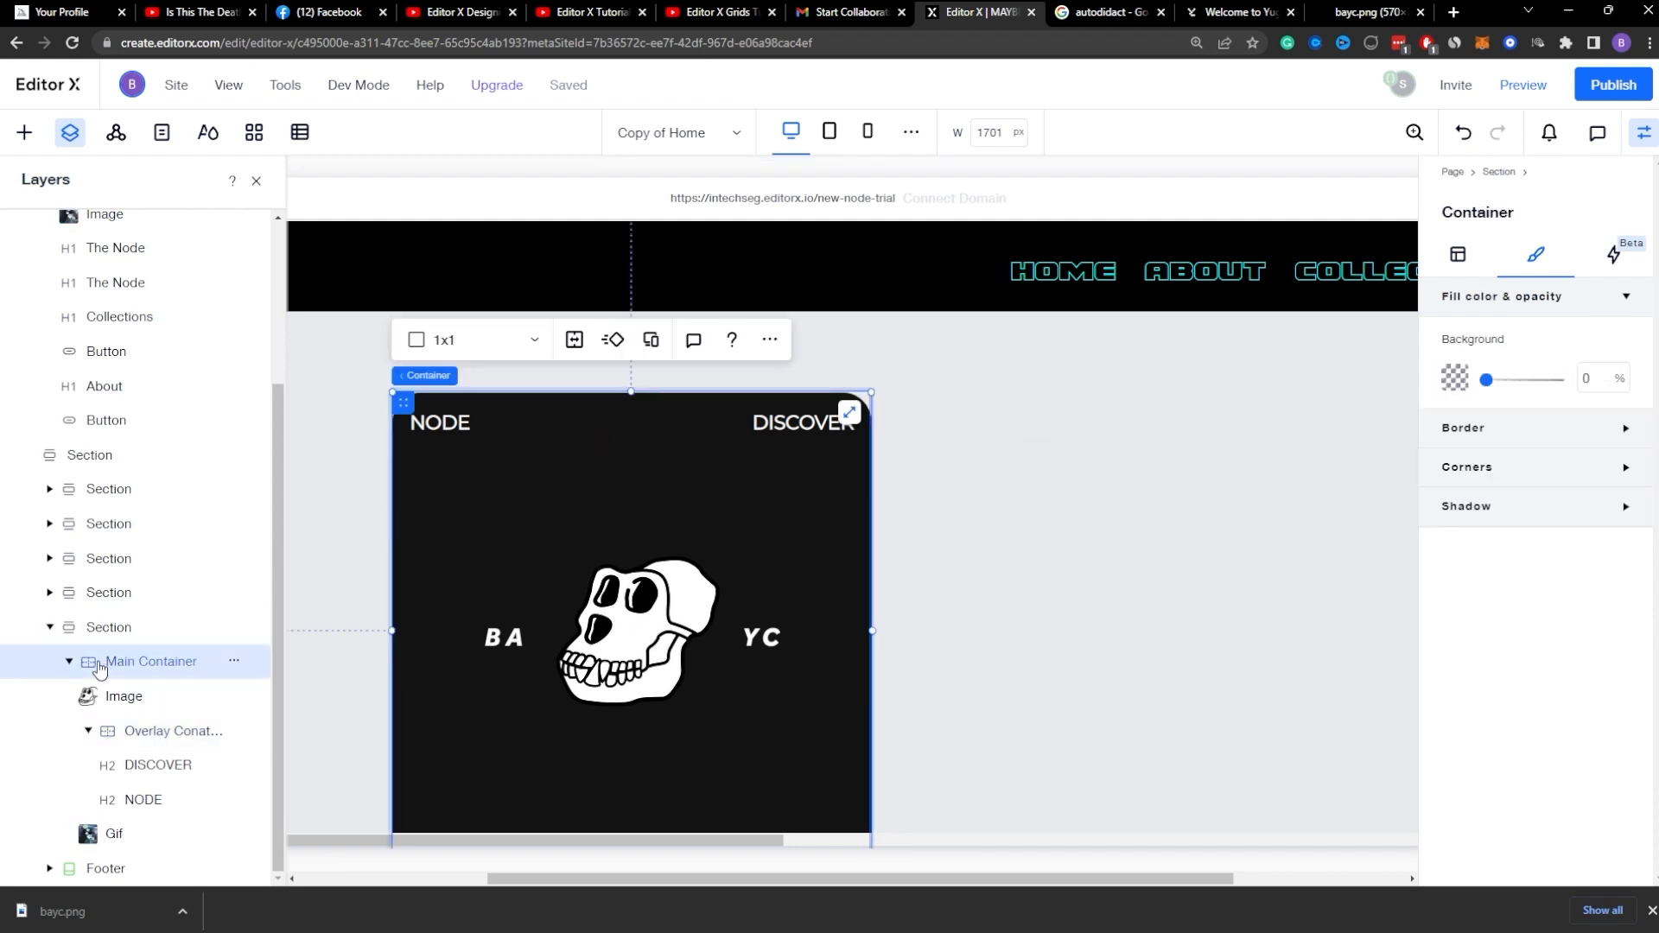
scroll(500, 381, down, 2)
drag(406, 321, 719, 365)
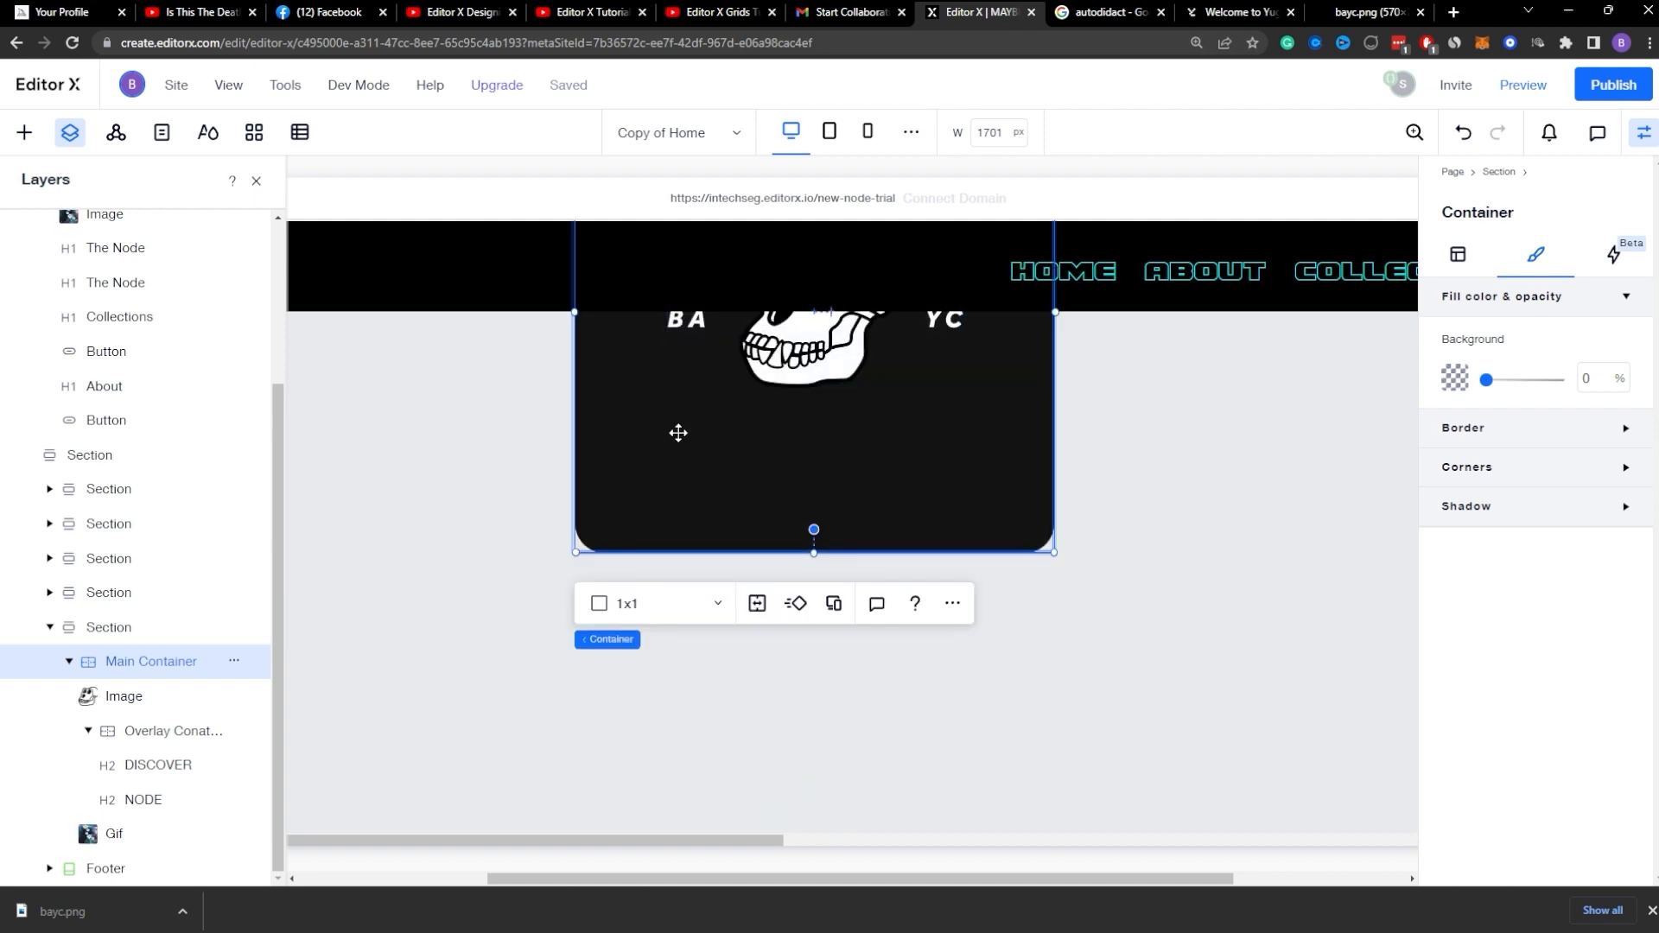
scroll(790, 505, up, 4)
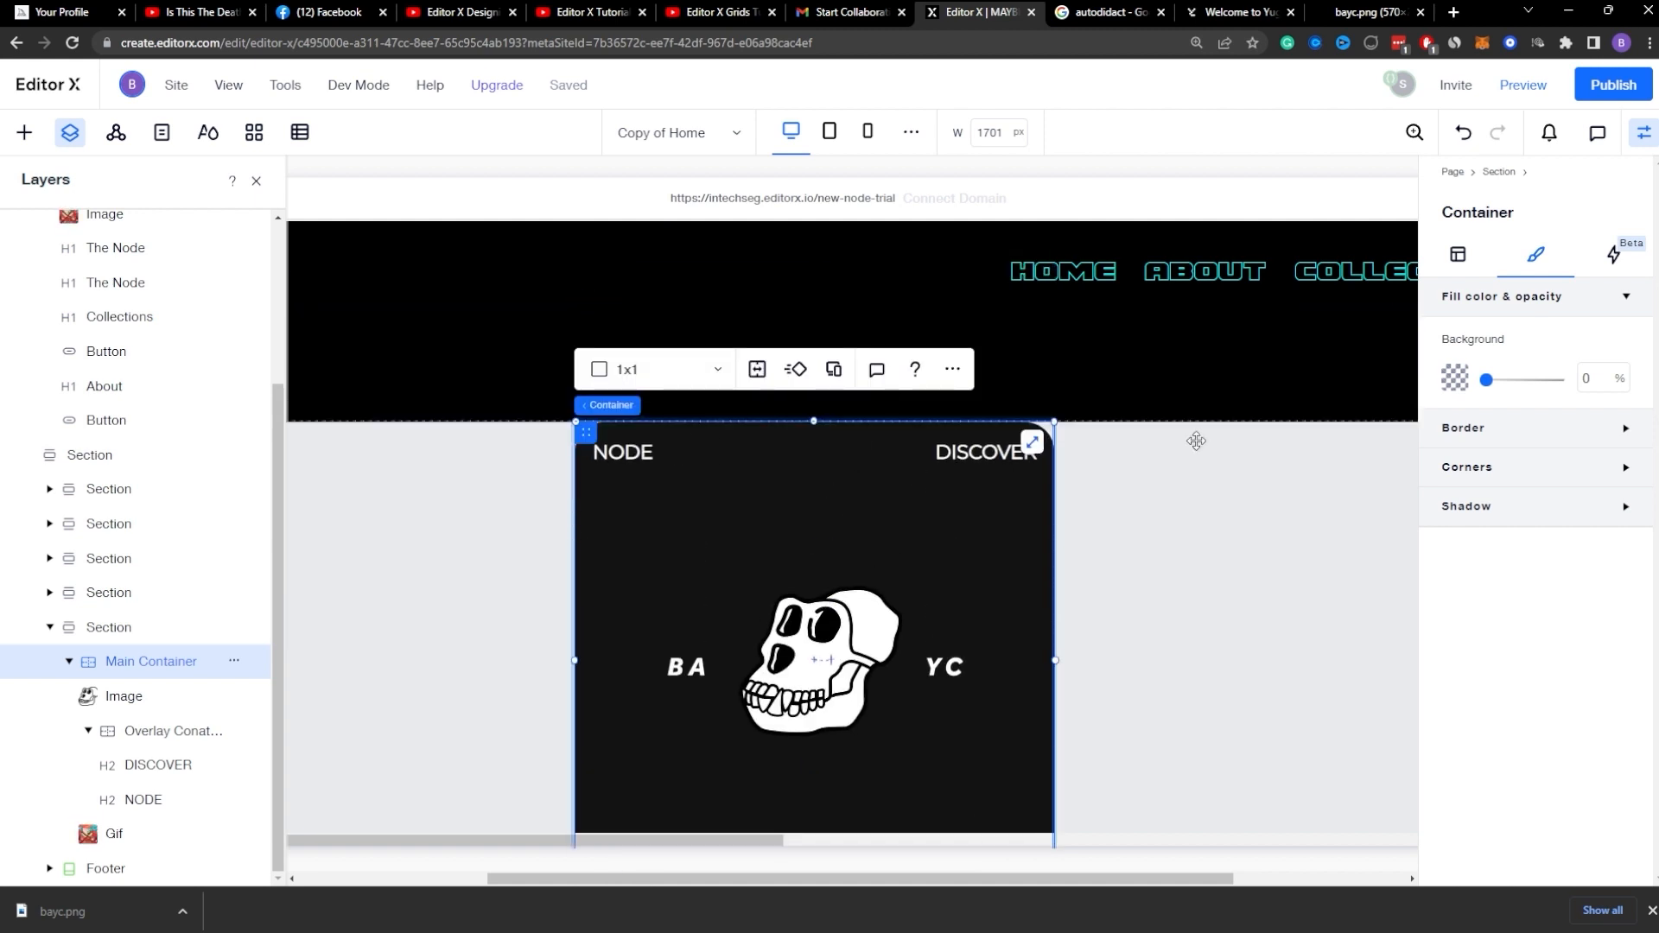
click(1460, 256)
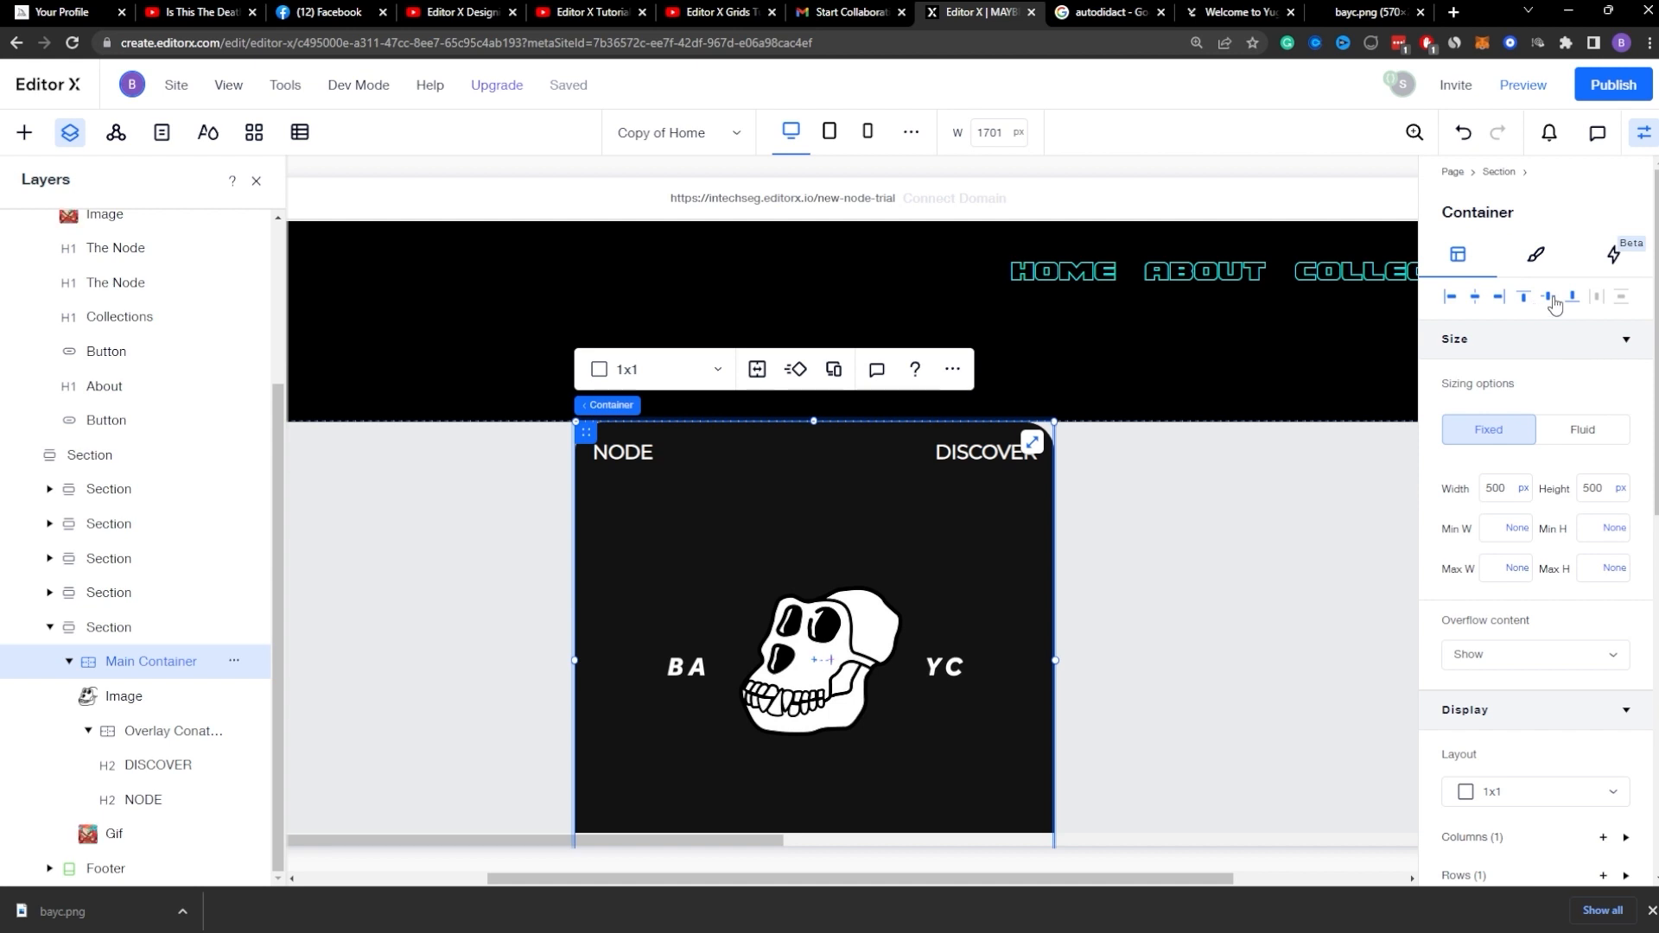
scroll(1177, 547, down, 4)
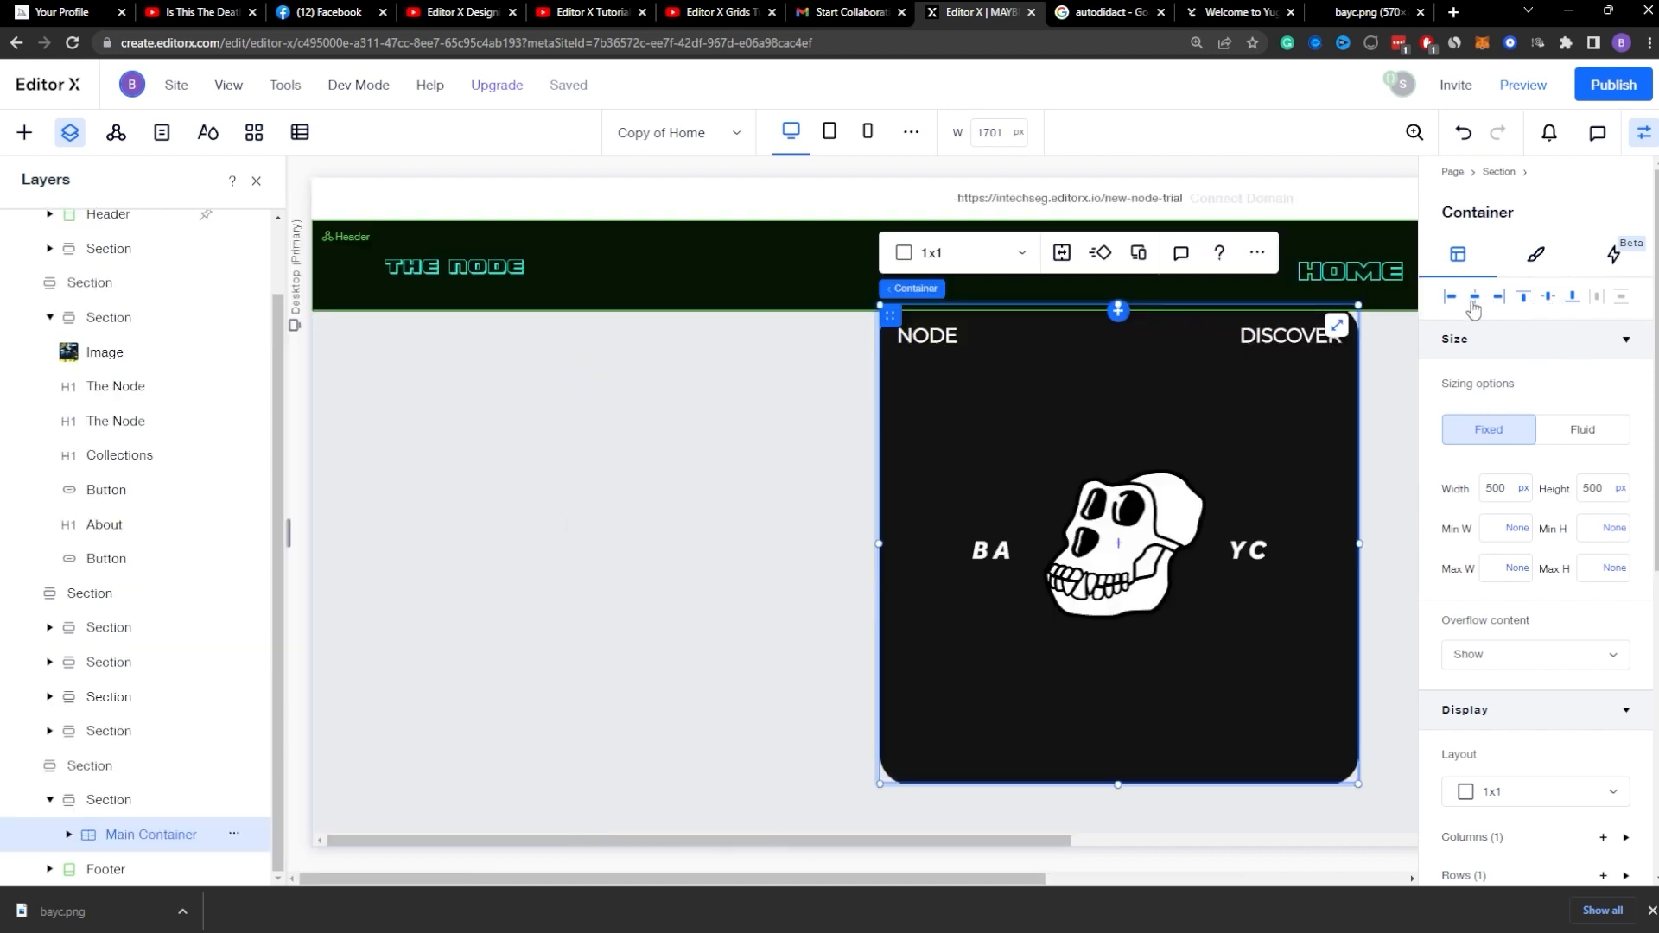
scroll(1090, 484, down, 1)
scroll(1078, 472, up, 3)
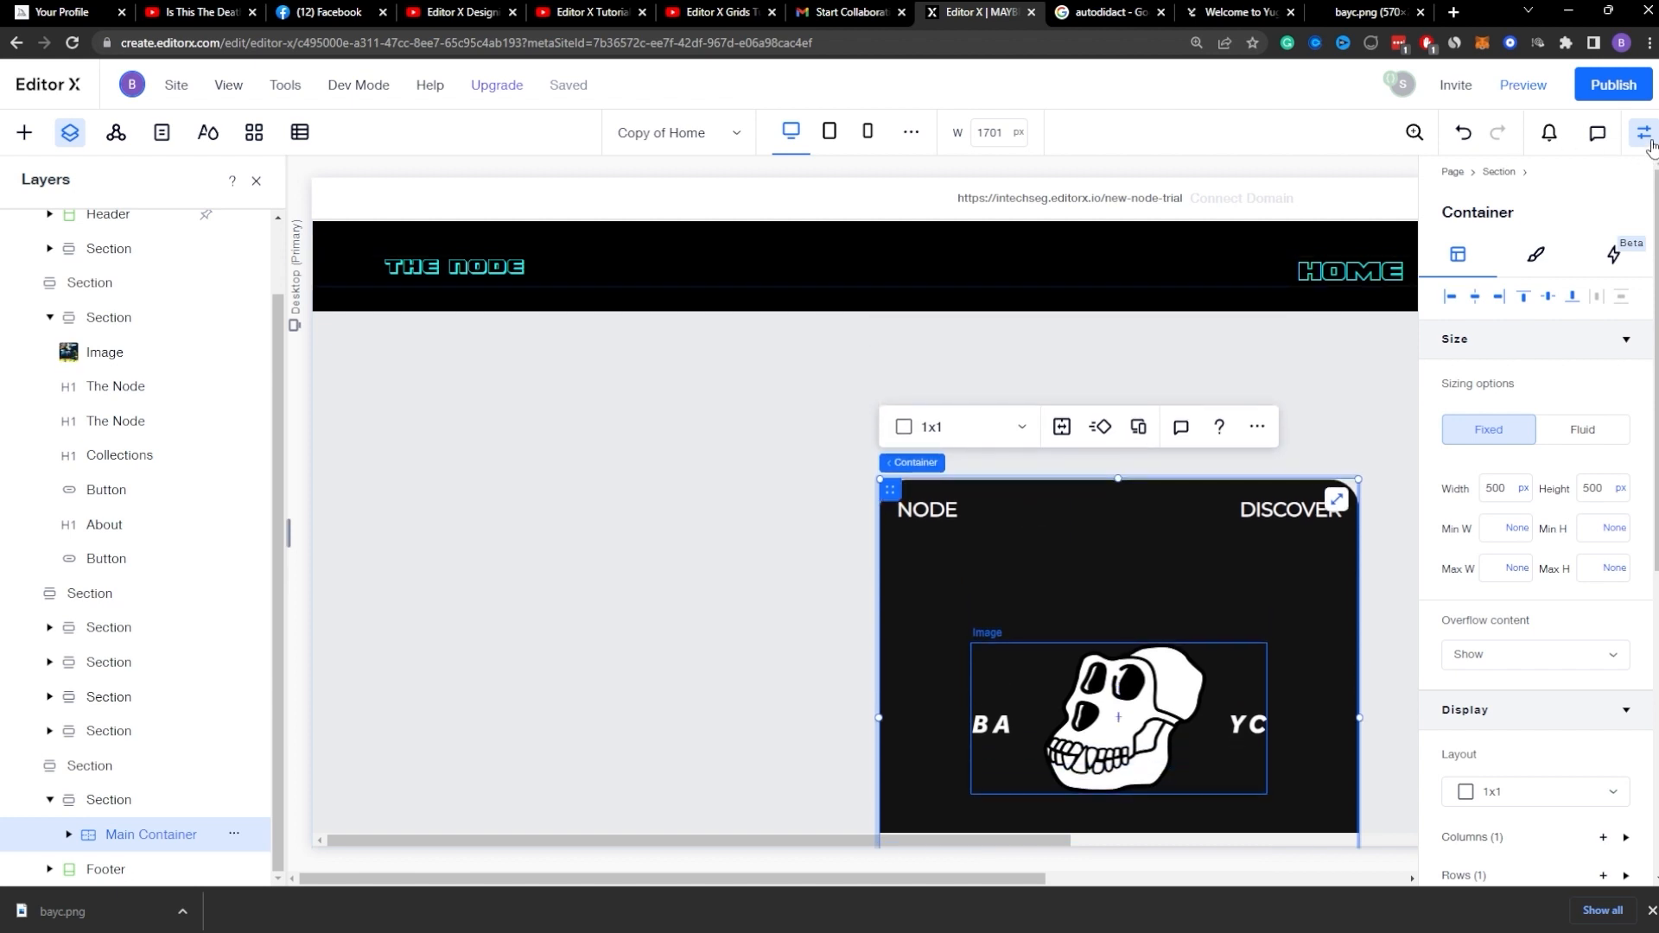
click(1644, 134)
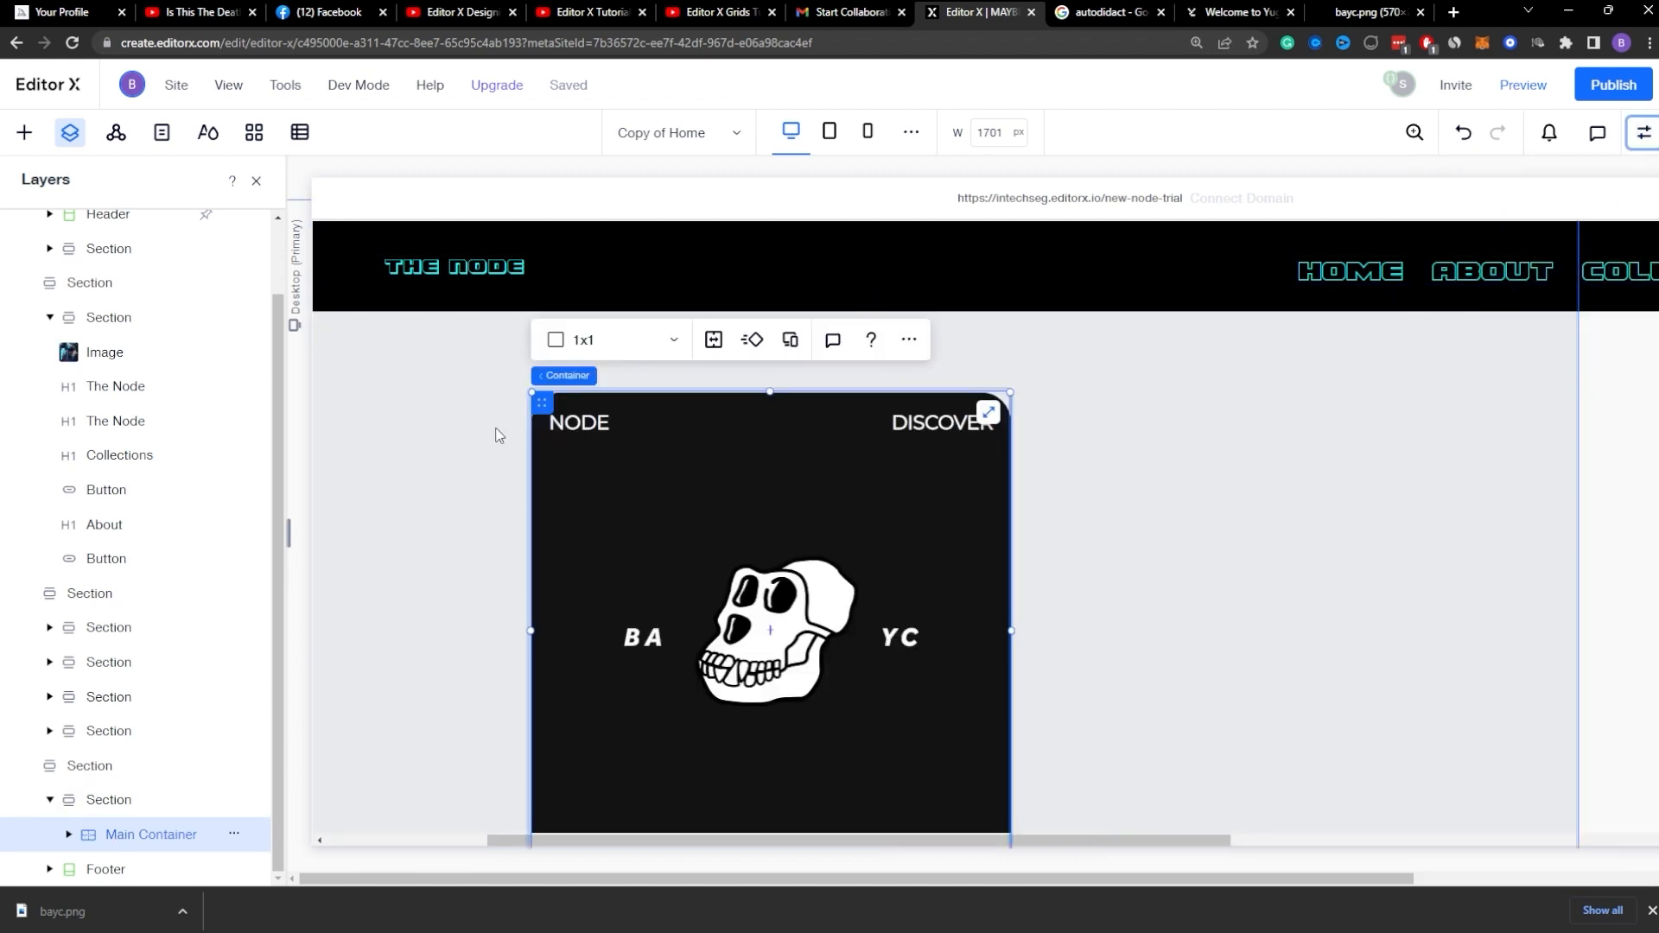
Step: Compare the card's titles against the Yuga website reference and close the downloaded bayc.png tab
click(579, 423)
click(937, 423)
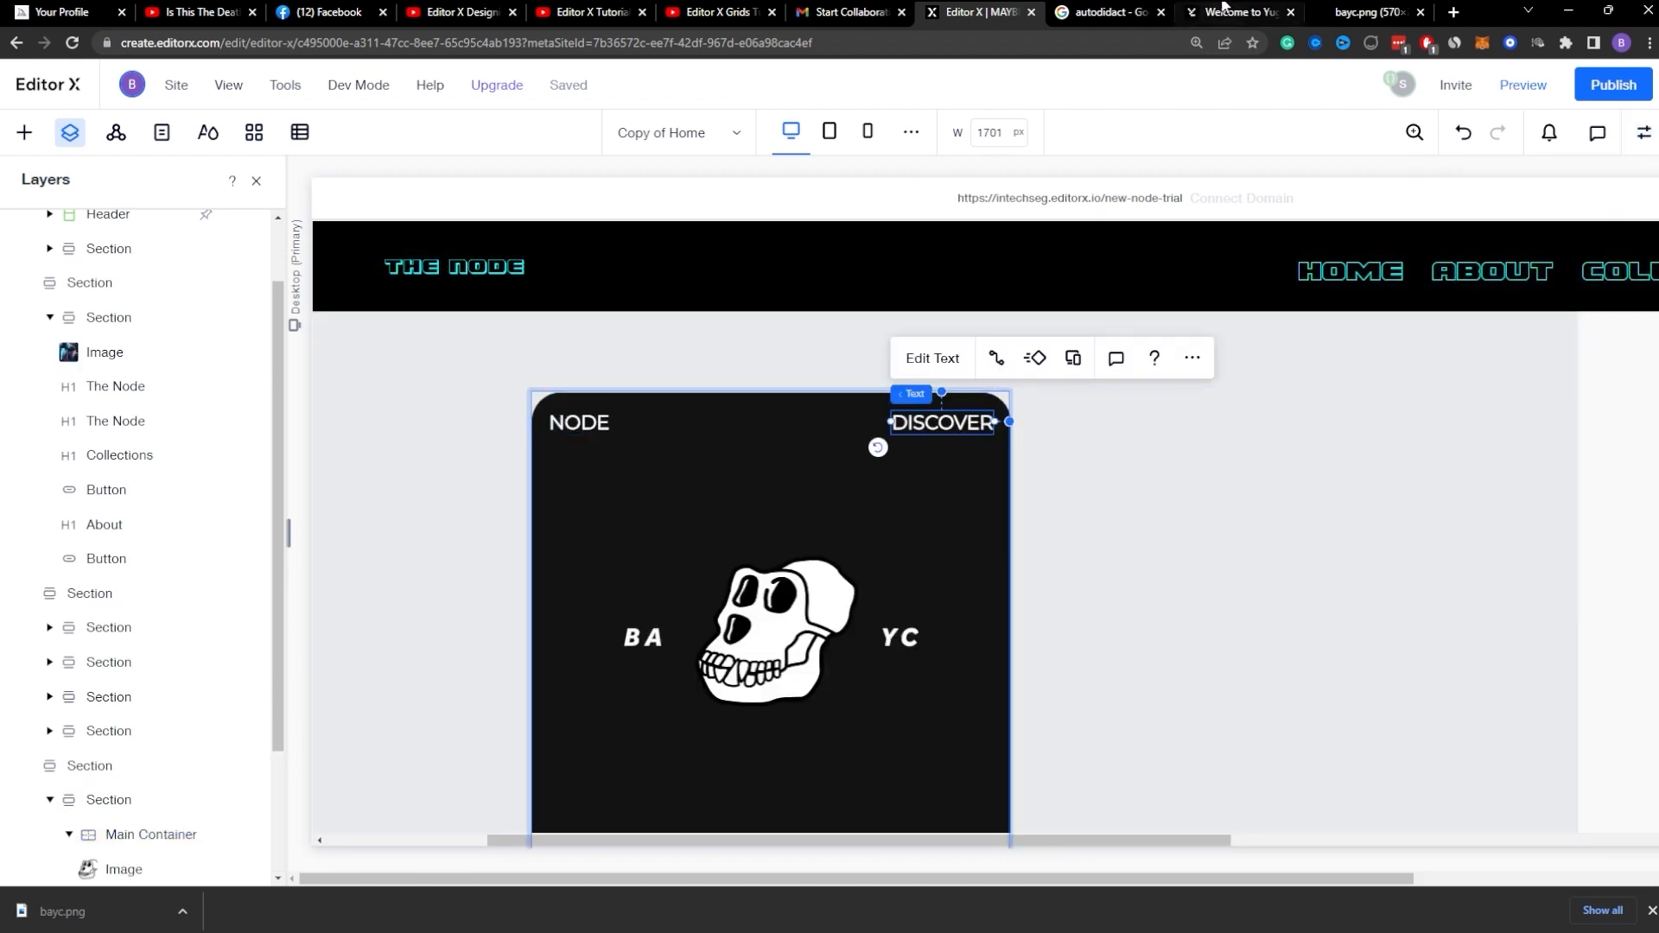
click(1378, 11)
click(1250, 9)
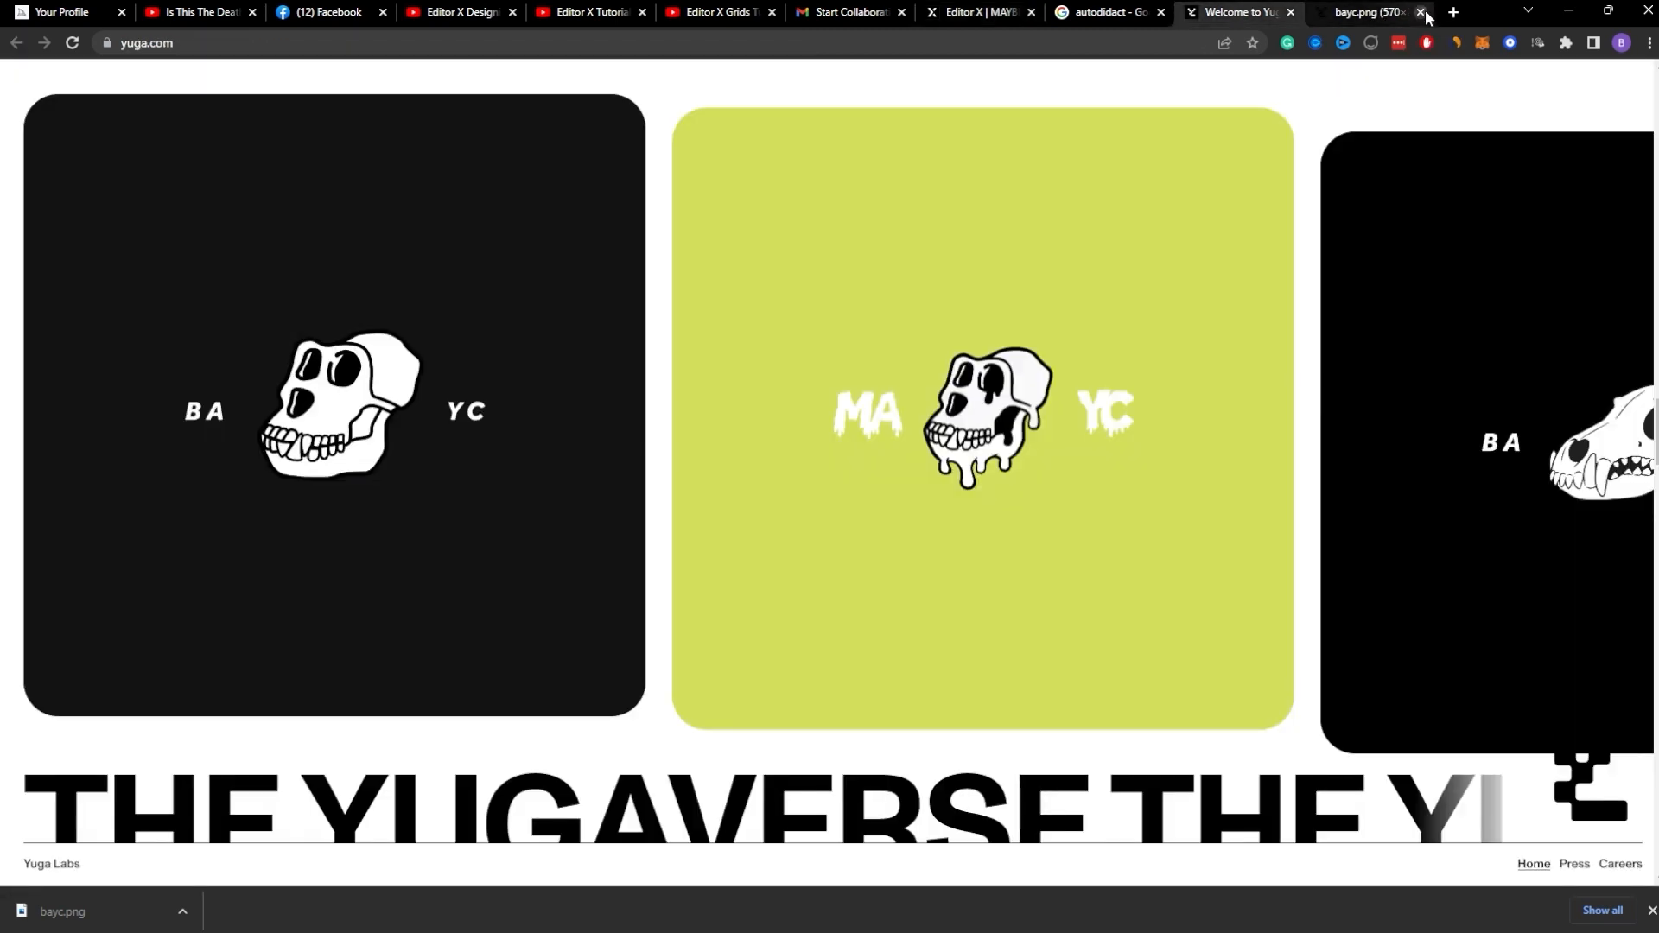
click(1420, 12)
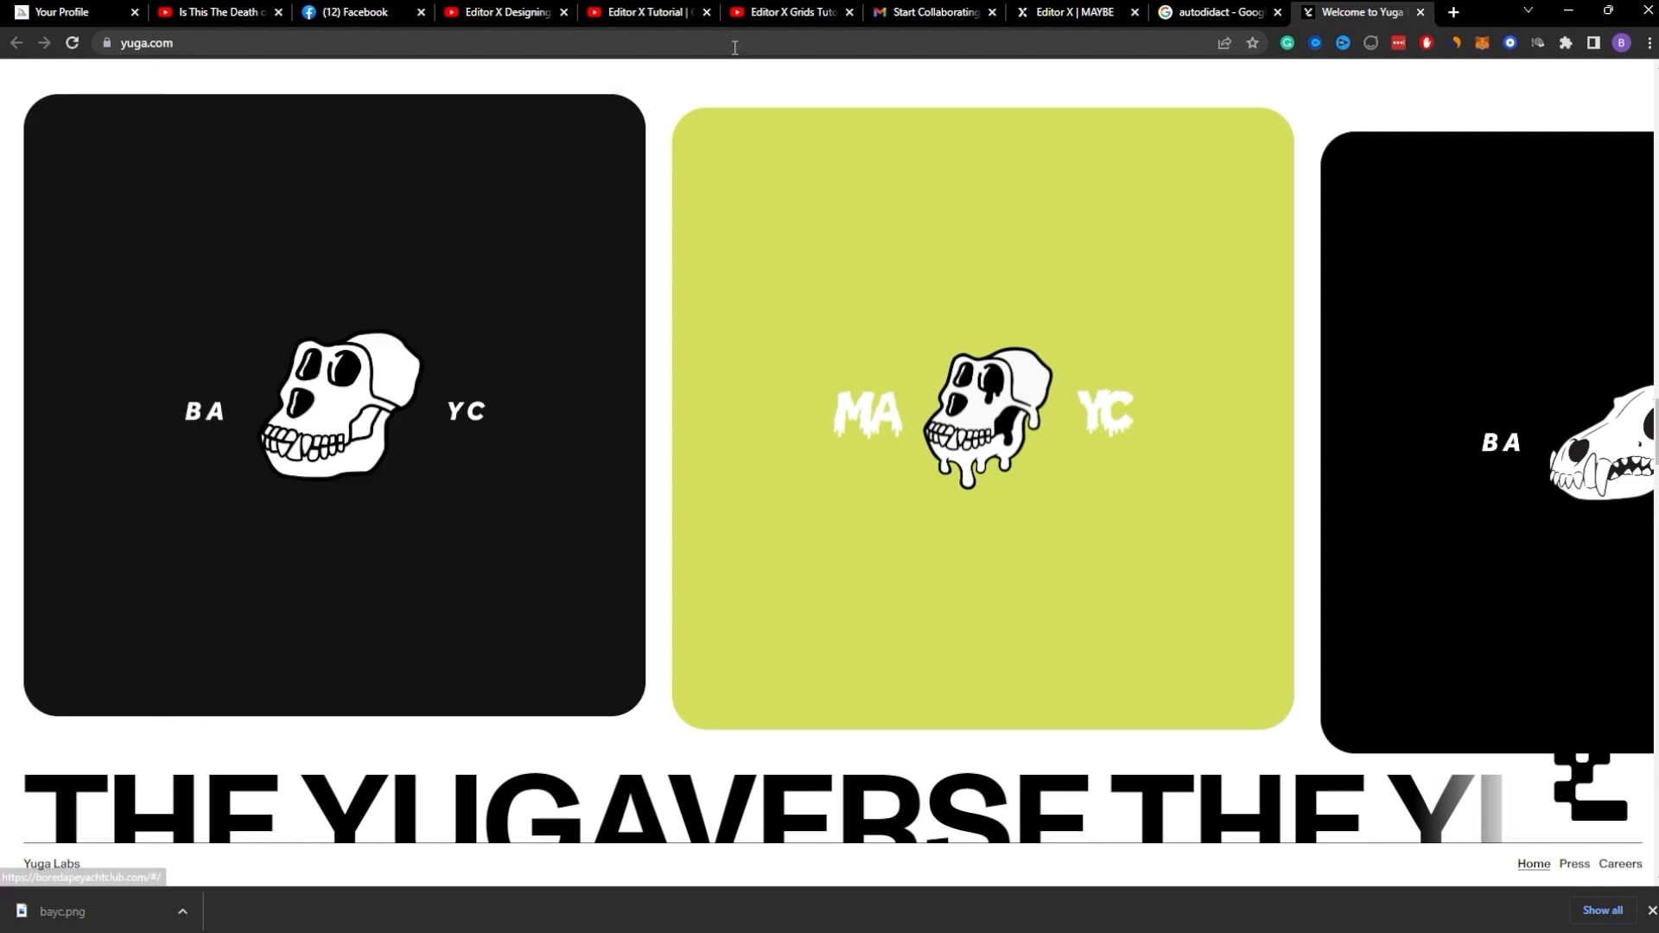
click(1254, 11)
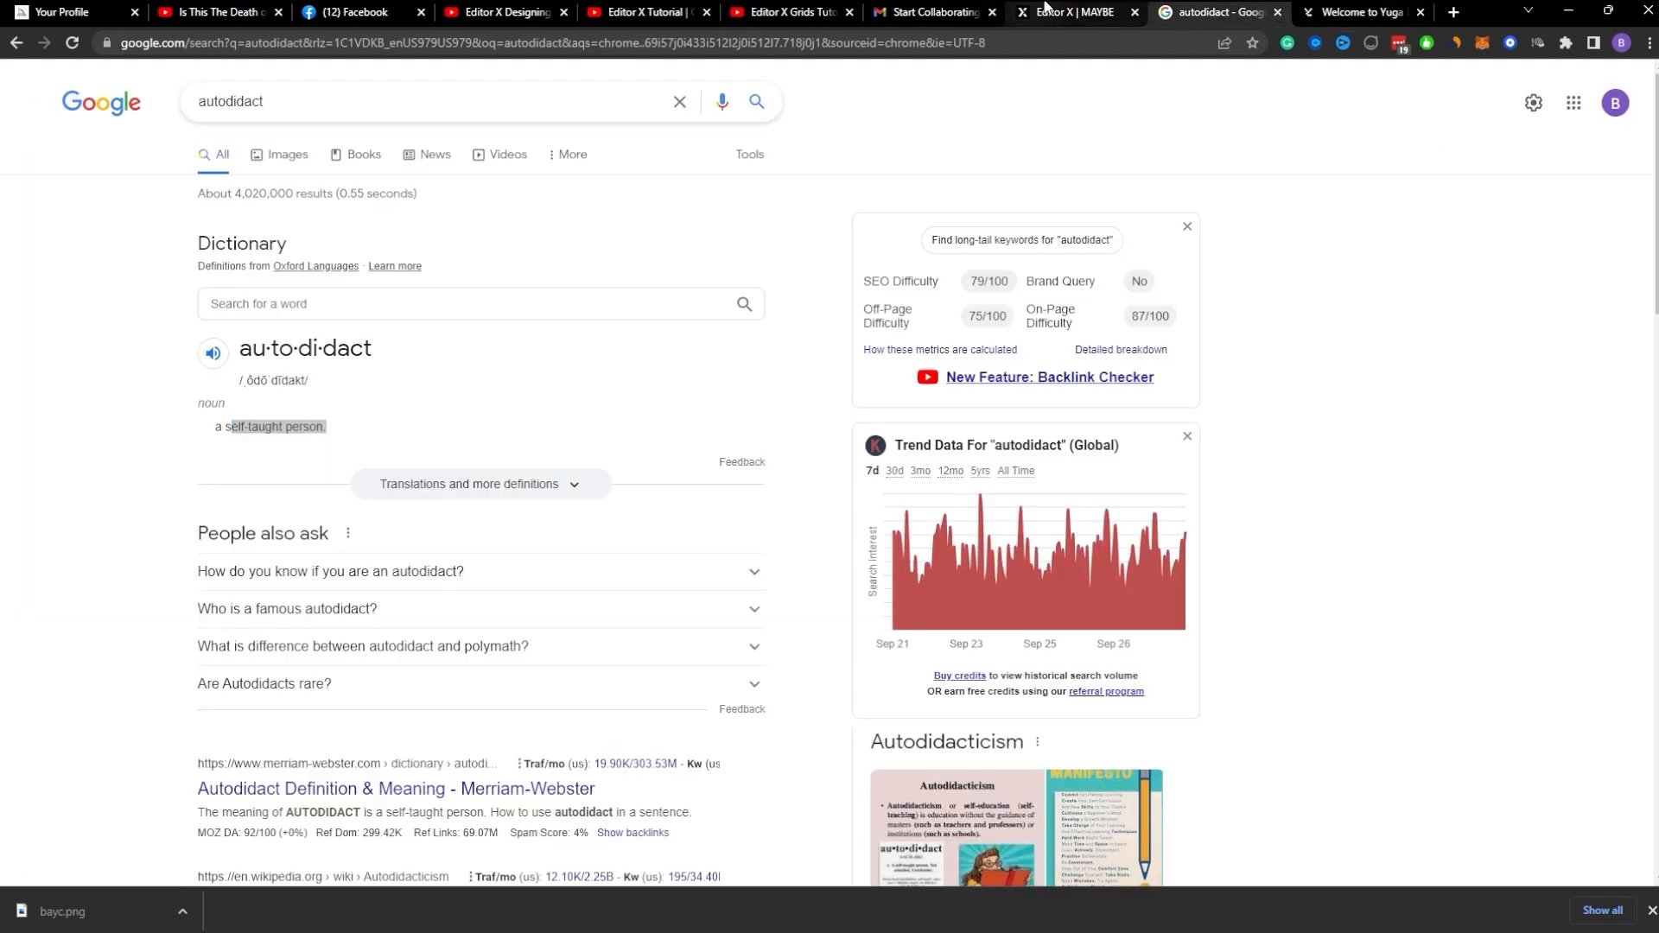
click(1027, 10)
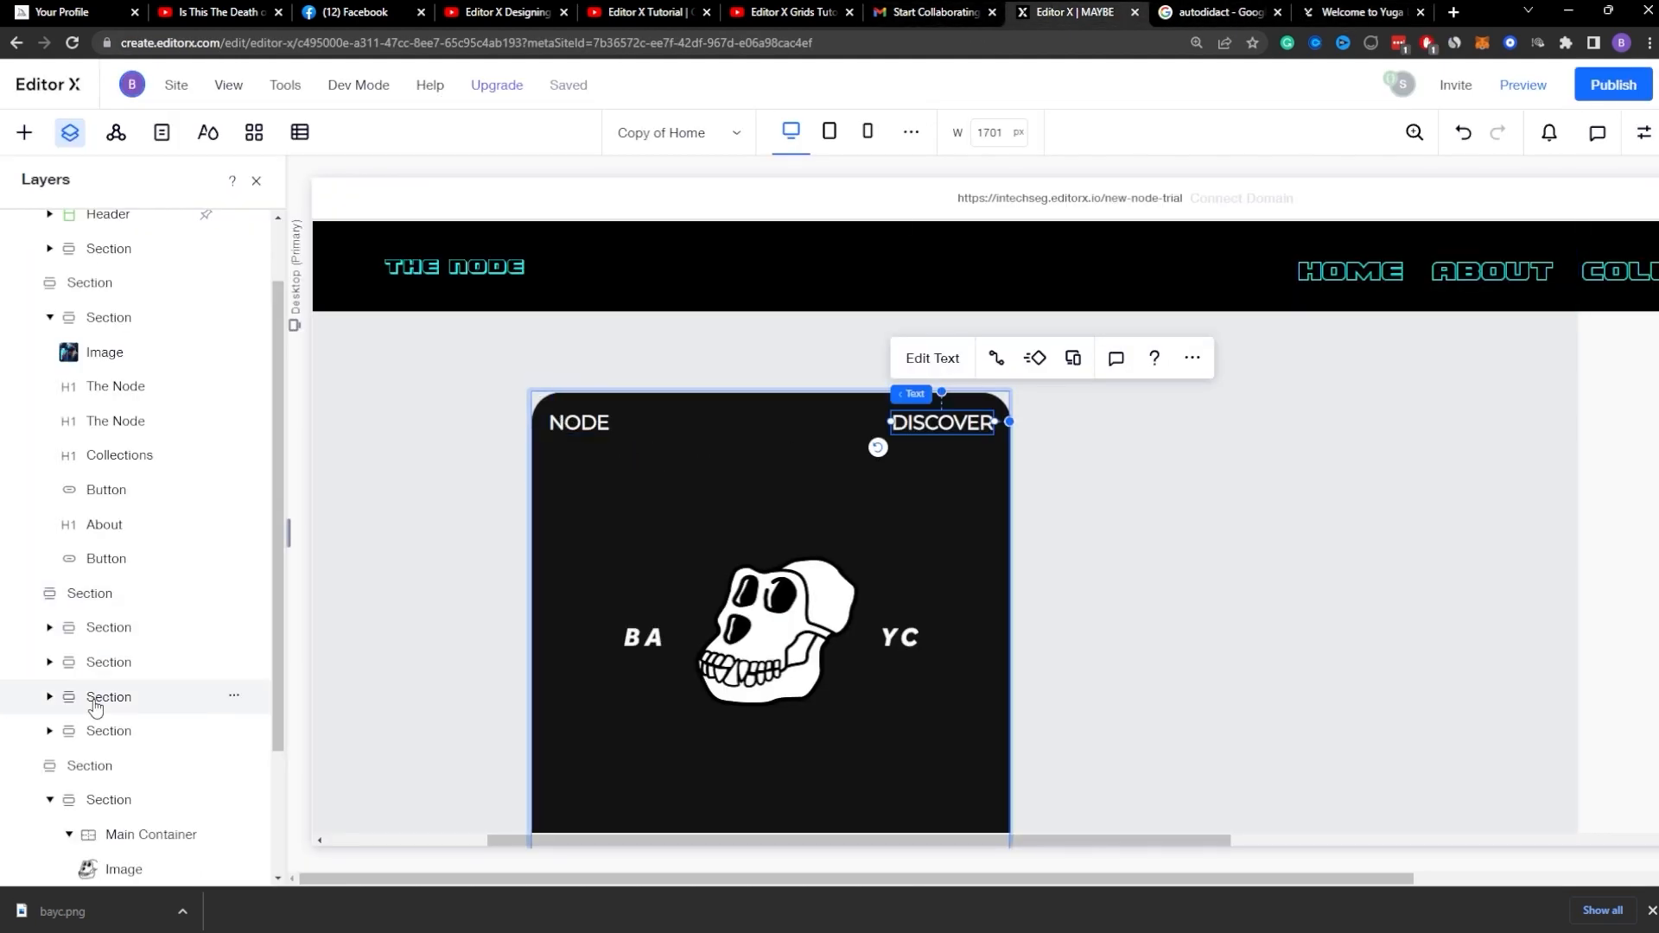
Step: Review the Main Container's size, overflow and layout settings
scroll(100, 704, down, 2)
click(117, 662)
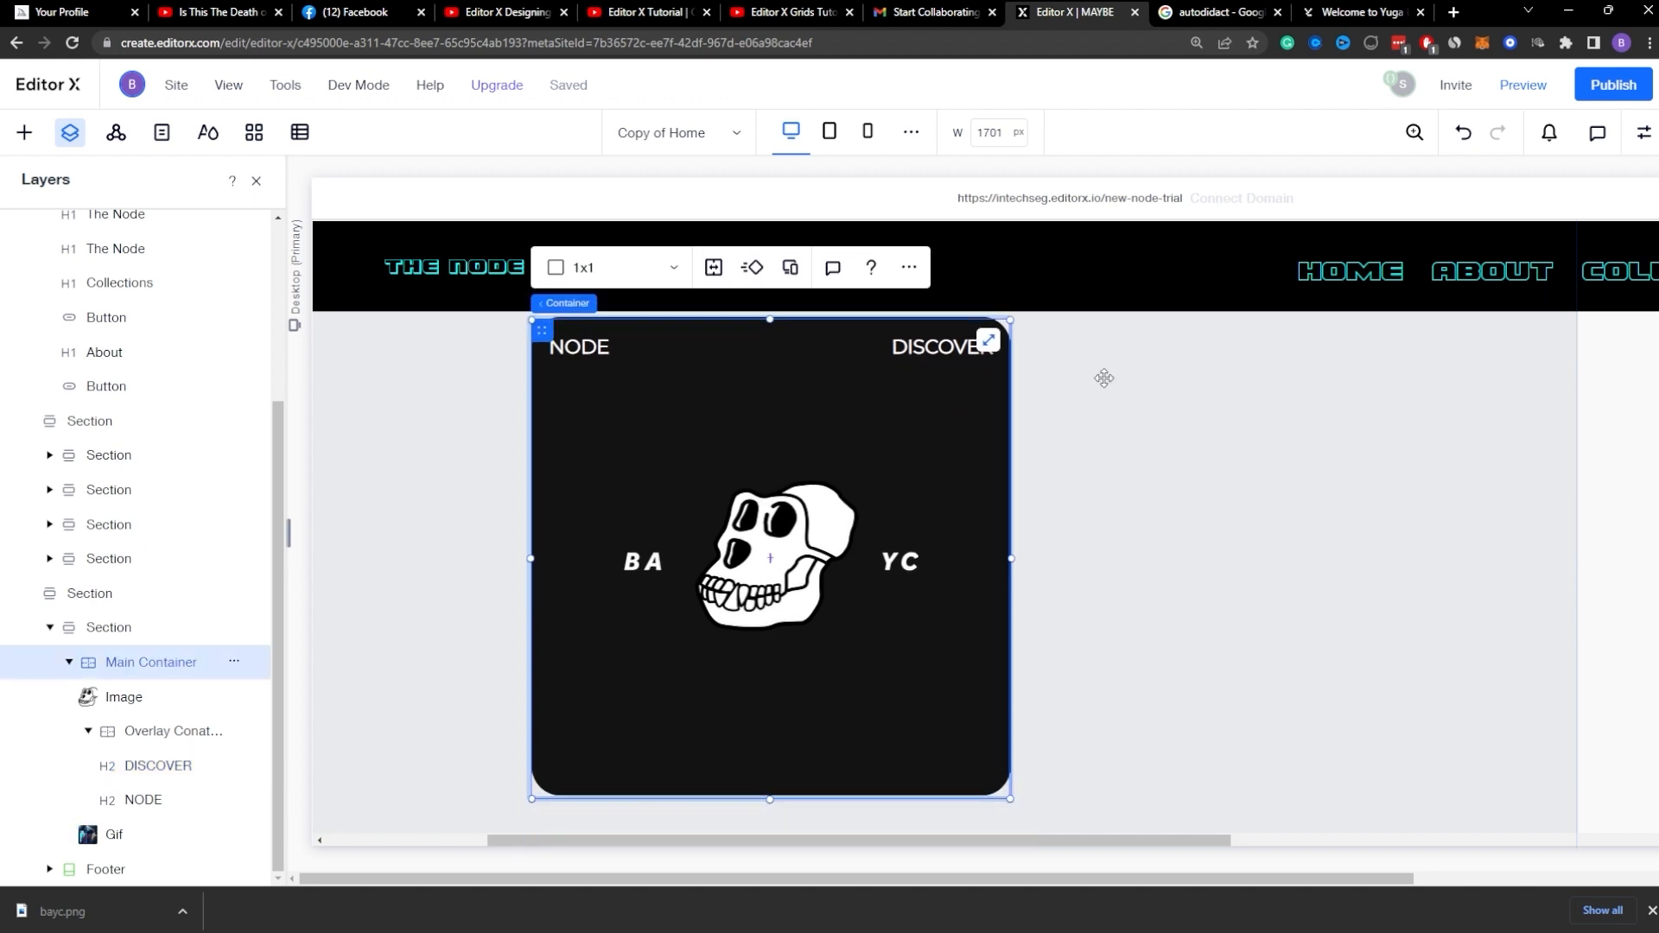
click(1644, 134)
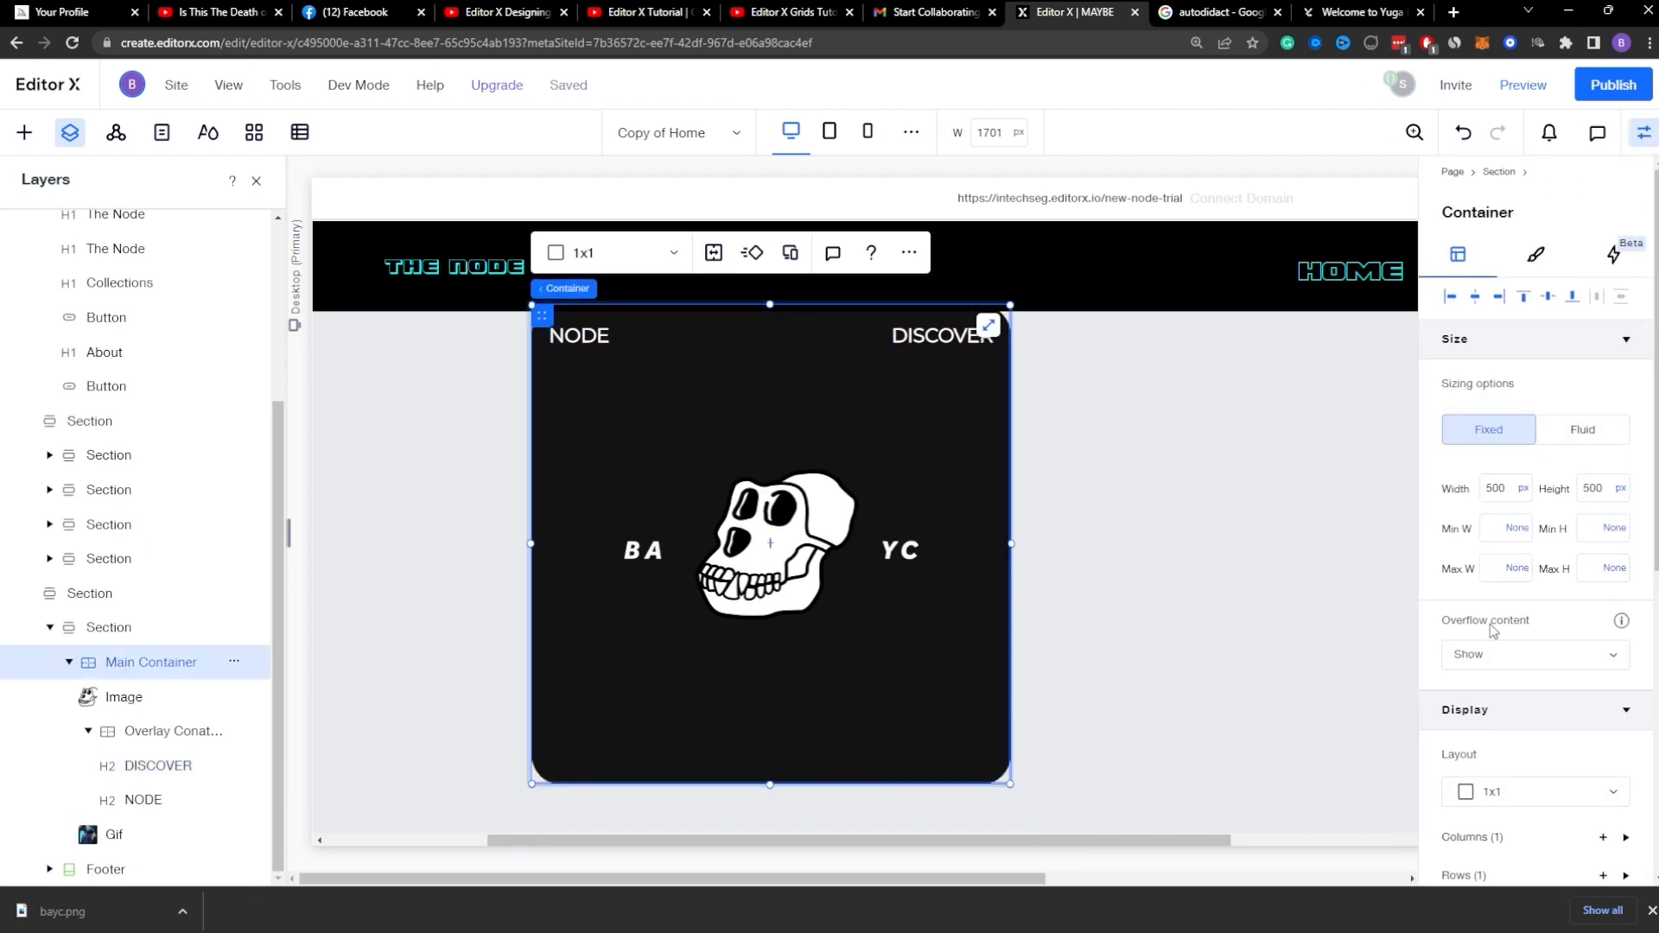
scroll(1494, 633, down, 2)
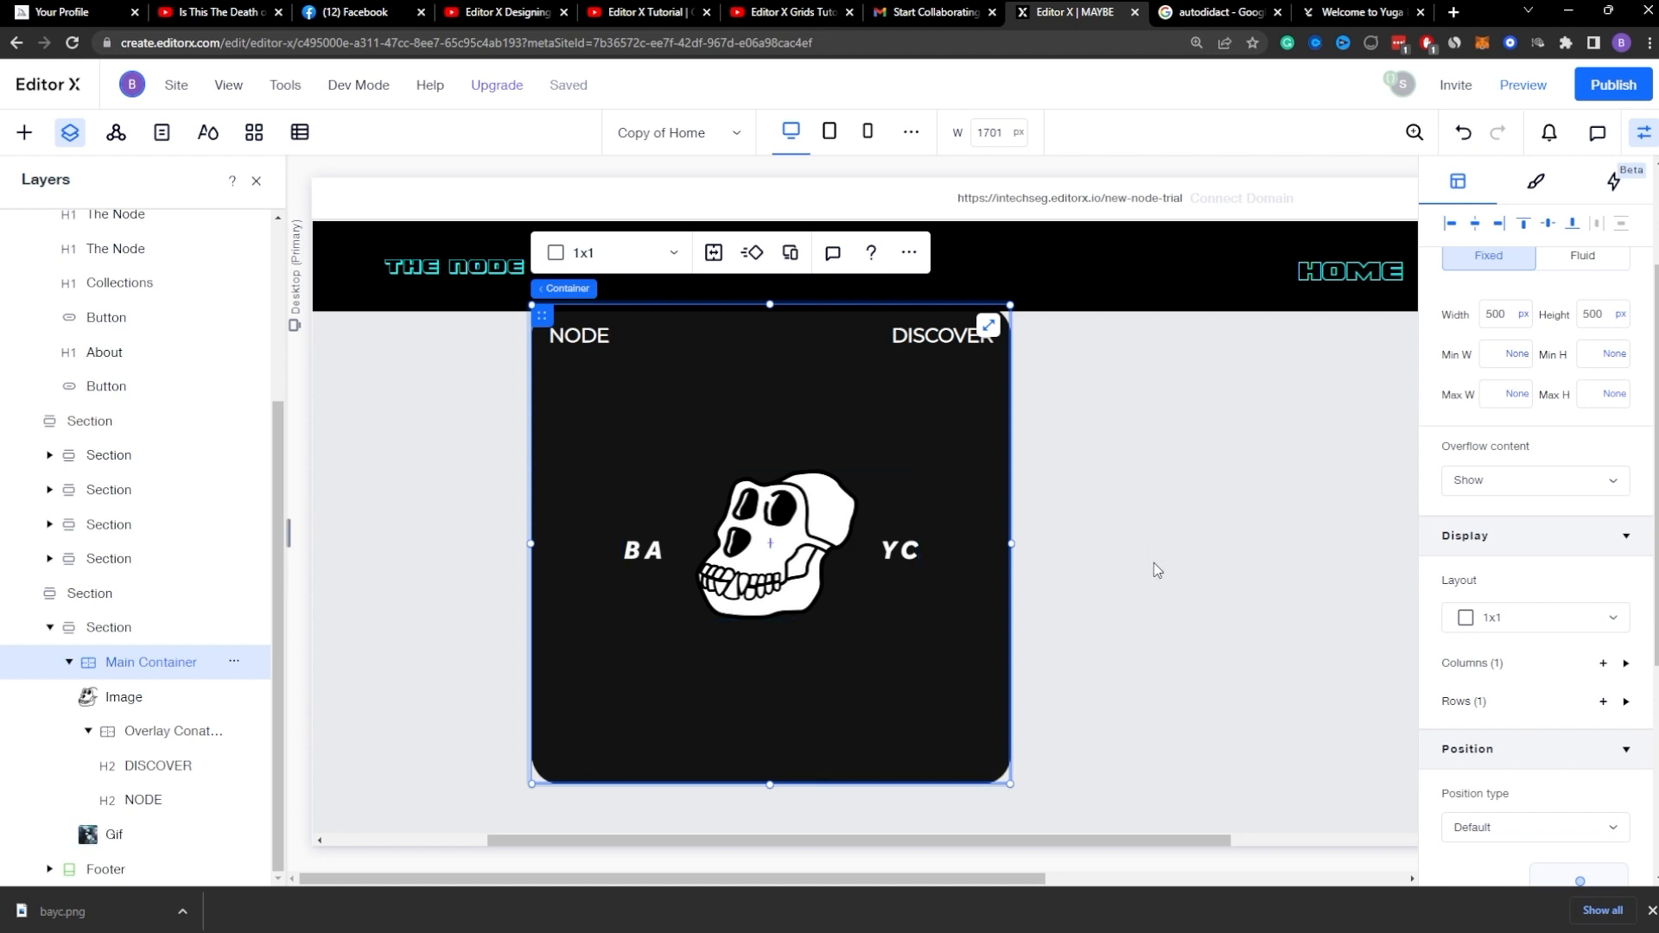
scroll(1168, 587, up, 1)
Step: Nudge the DISCOVER title upward past the card's top edge
click(926, 423)
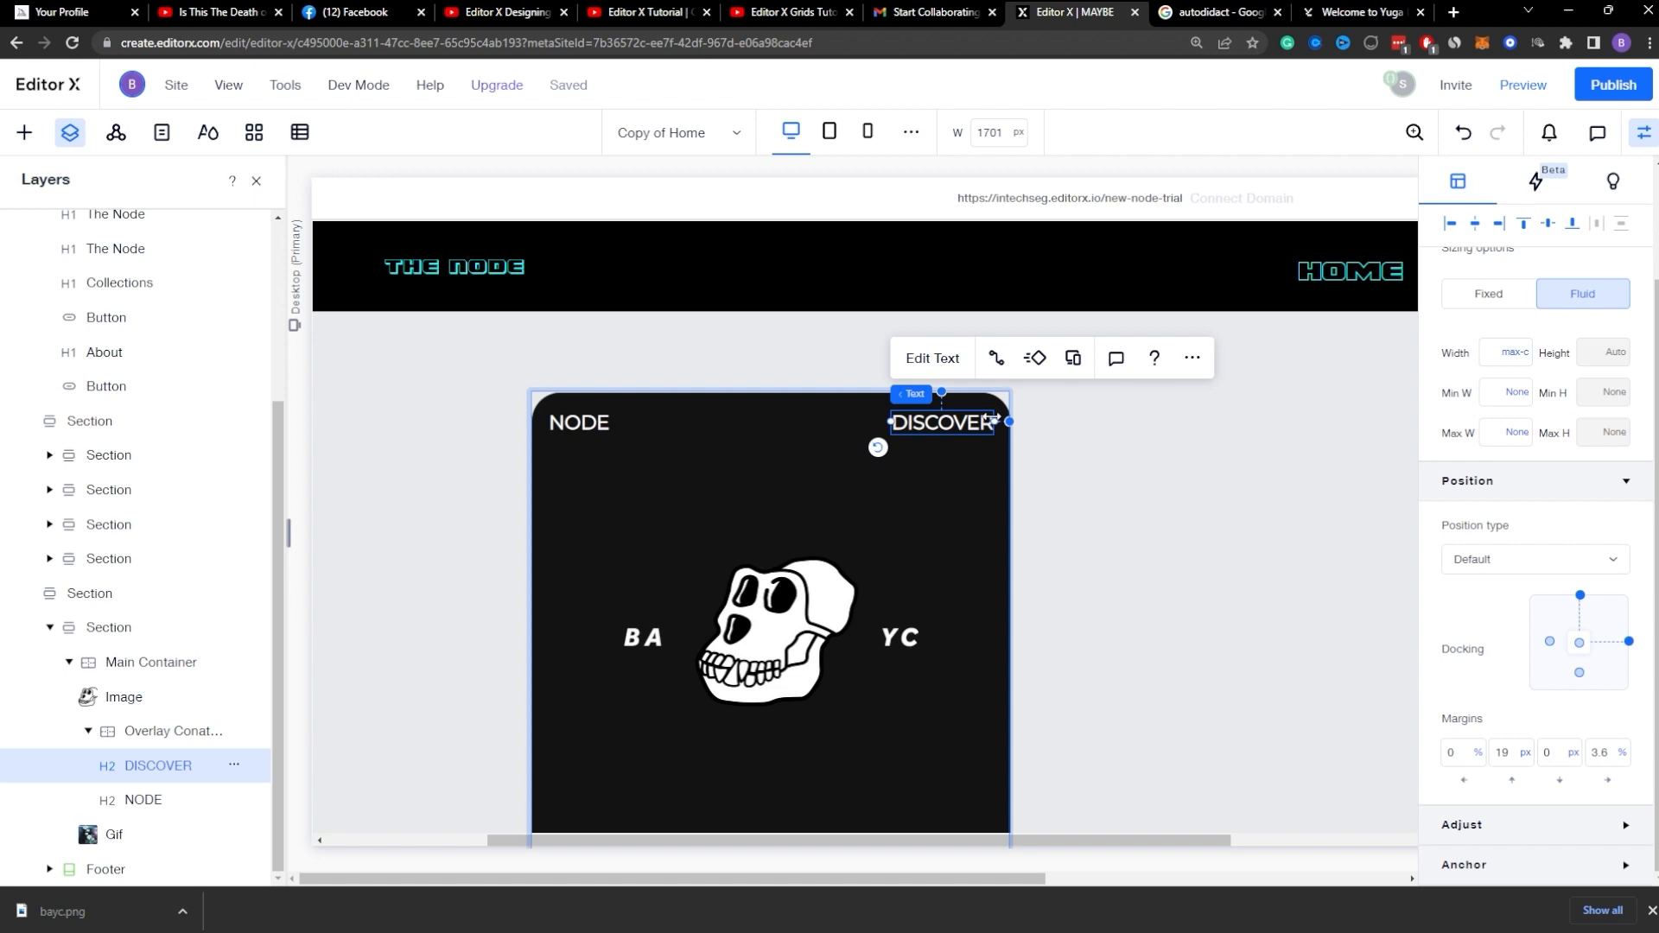
key(shift+Up)
key(shift+Up)
key(shift+Up)
key(shift+Up)
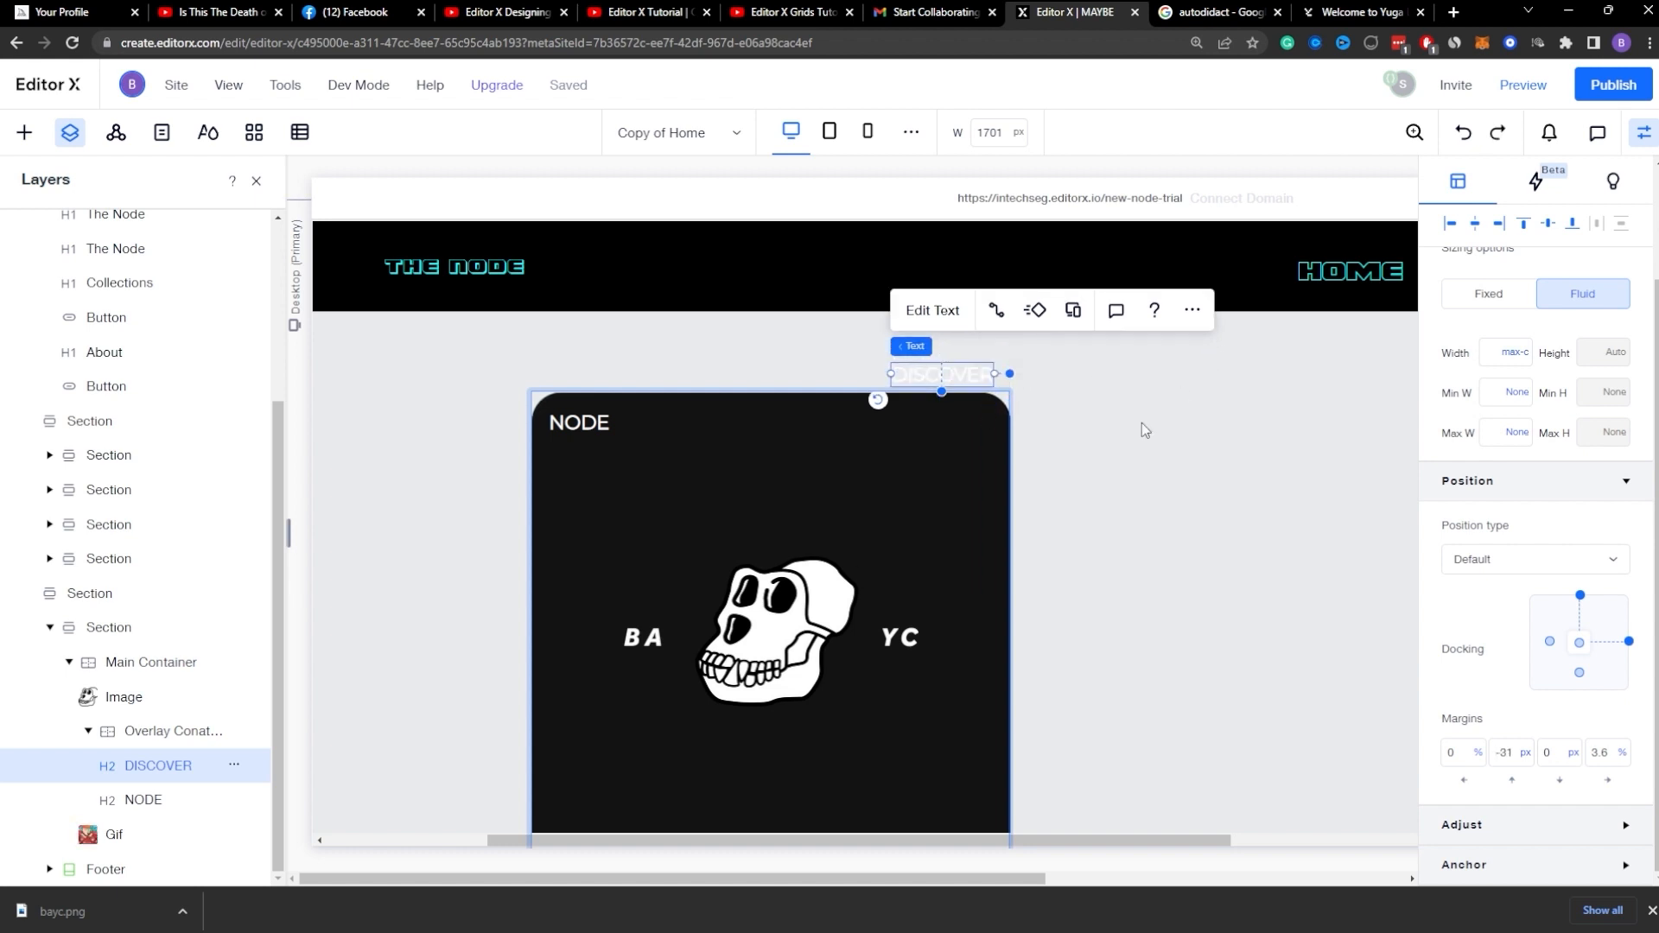
Step: Set the Main Container's overflow content to Hide
click(1122, 441)
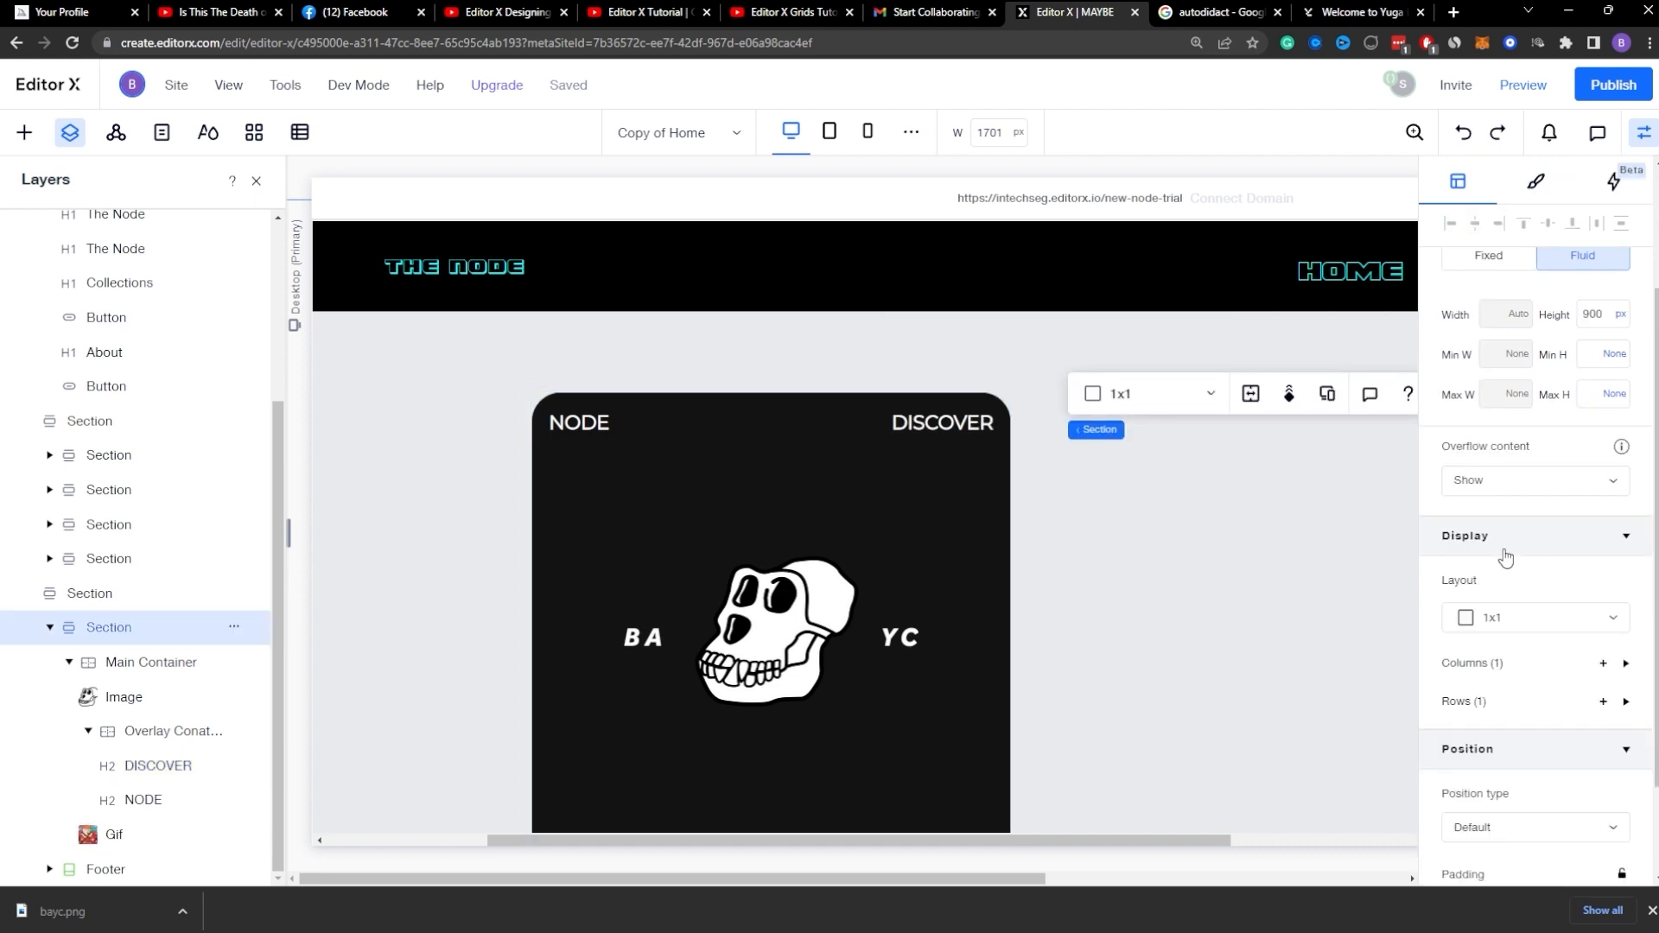
click(941, 515)
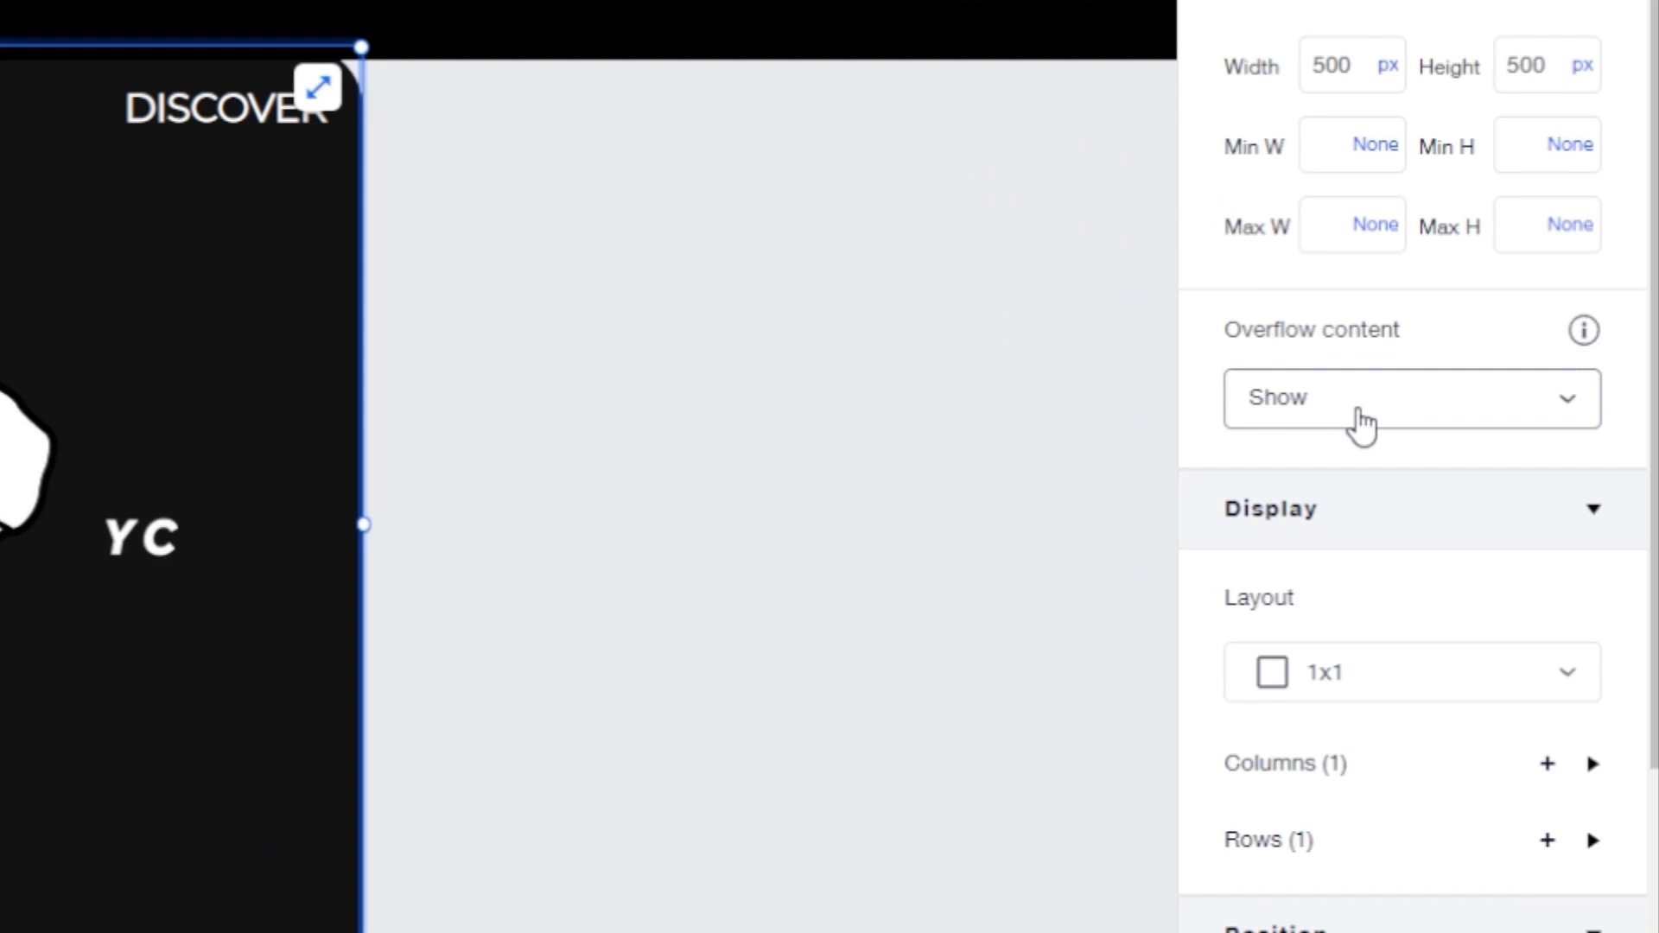
click(1432, 458)
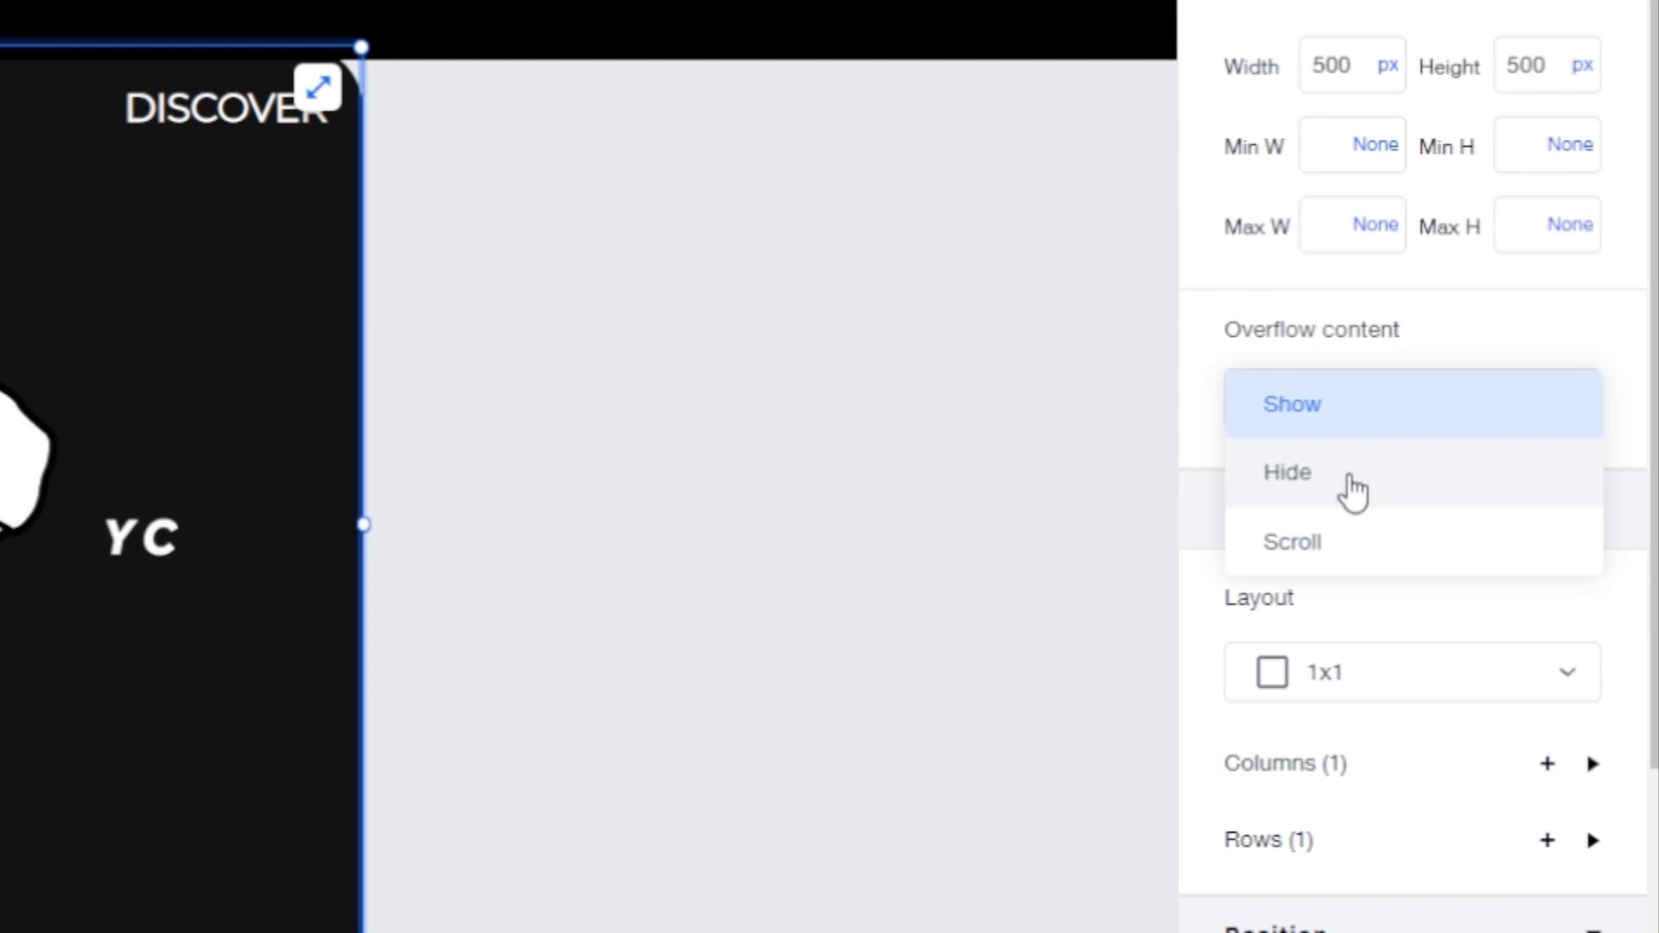
click(1430, 508)
Step: Nudge DISCOVER above the card to test the hidden overflow, then undo the move
click(471, 210)
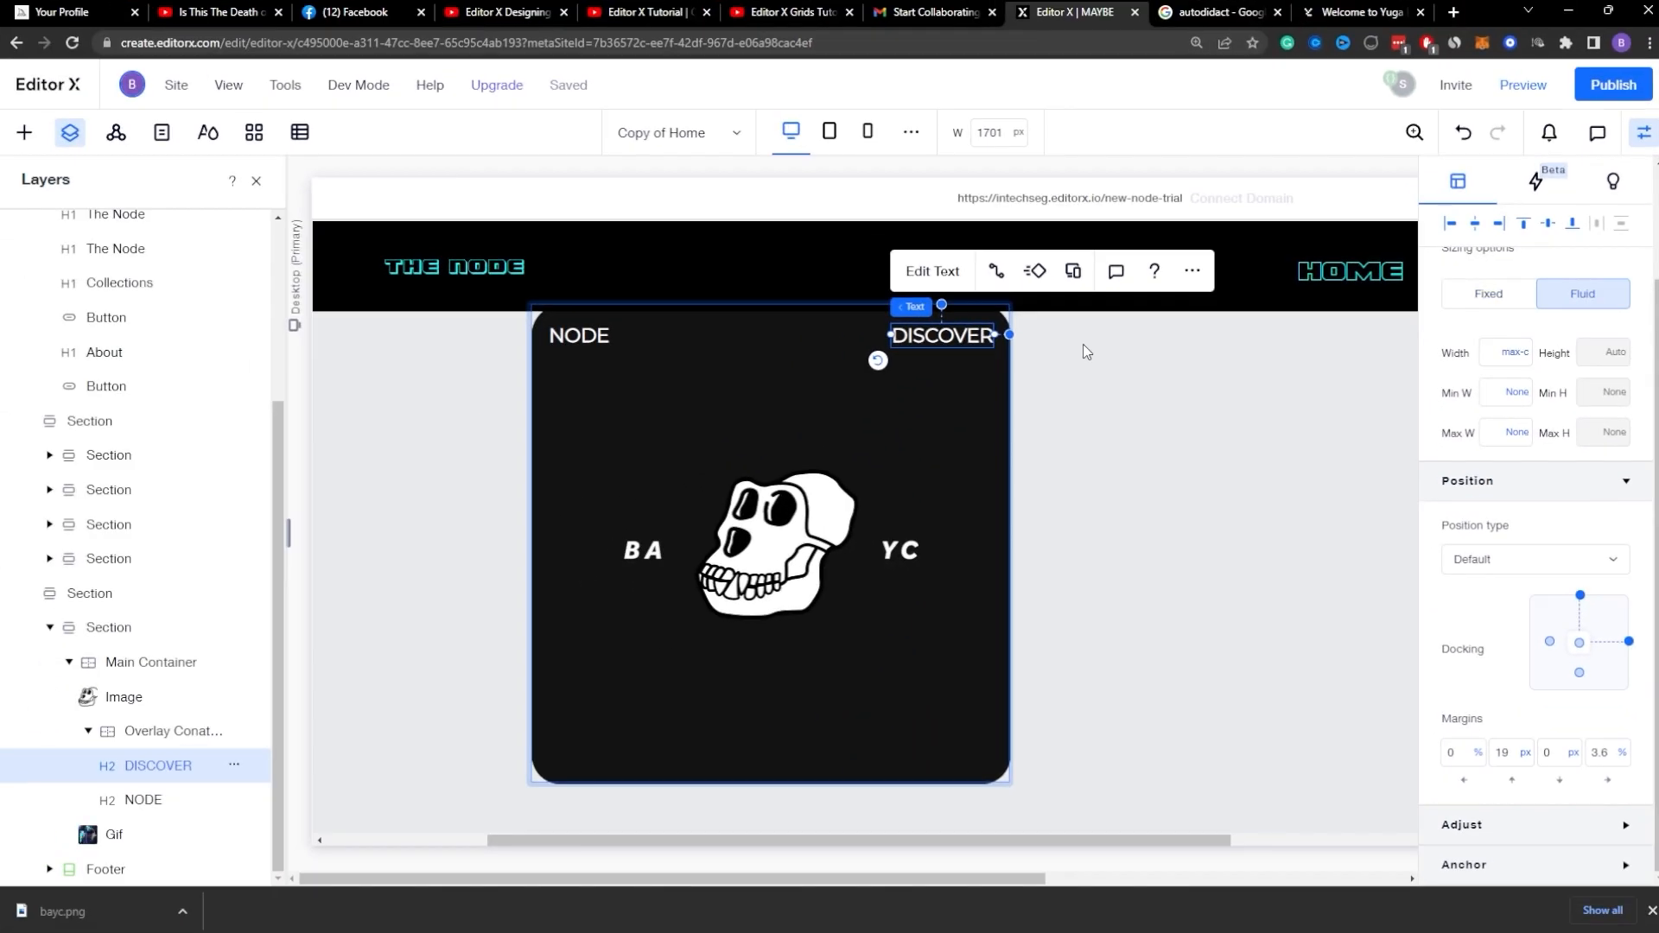
key(shift+Up)
key(shift+Up)
key(shift+Up)
key(shift+Up)
key(shift+Up)
key(shift+Up)
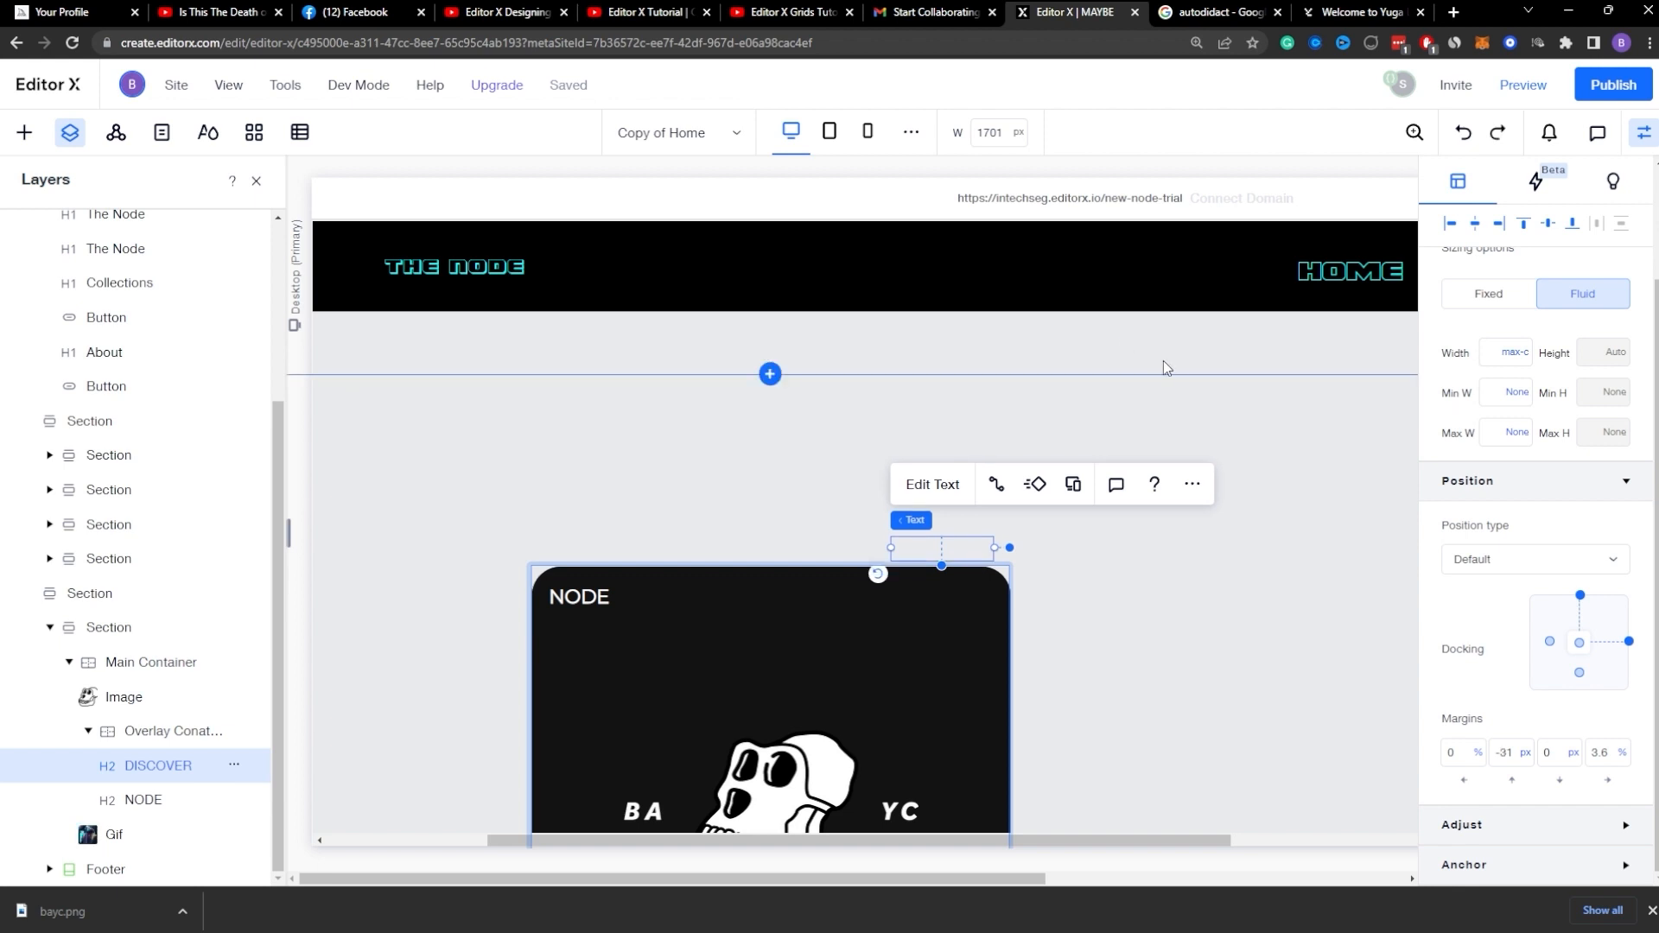
key(ctrl+z)
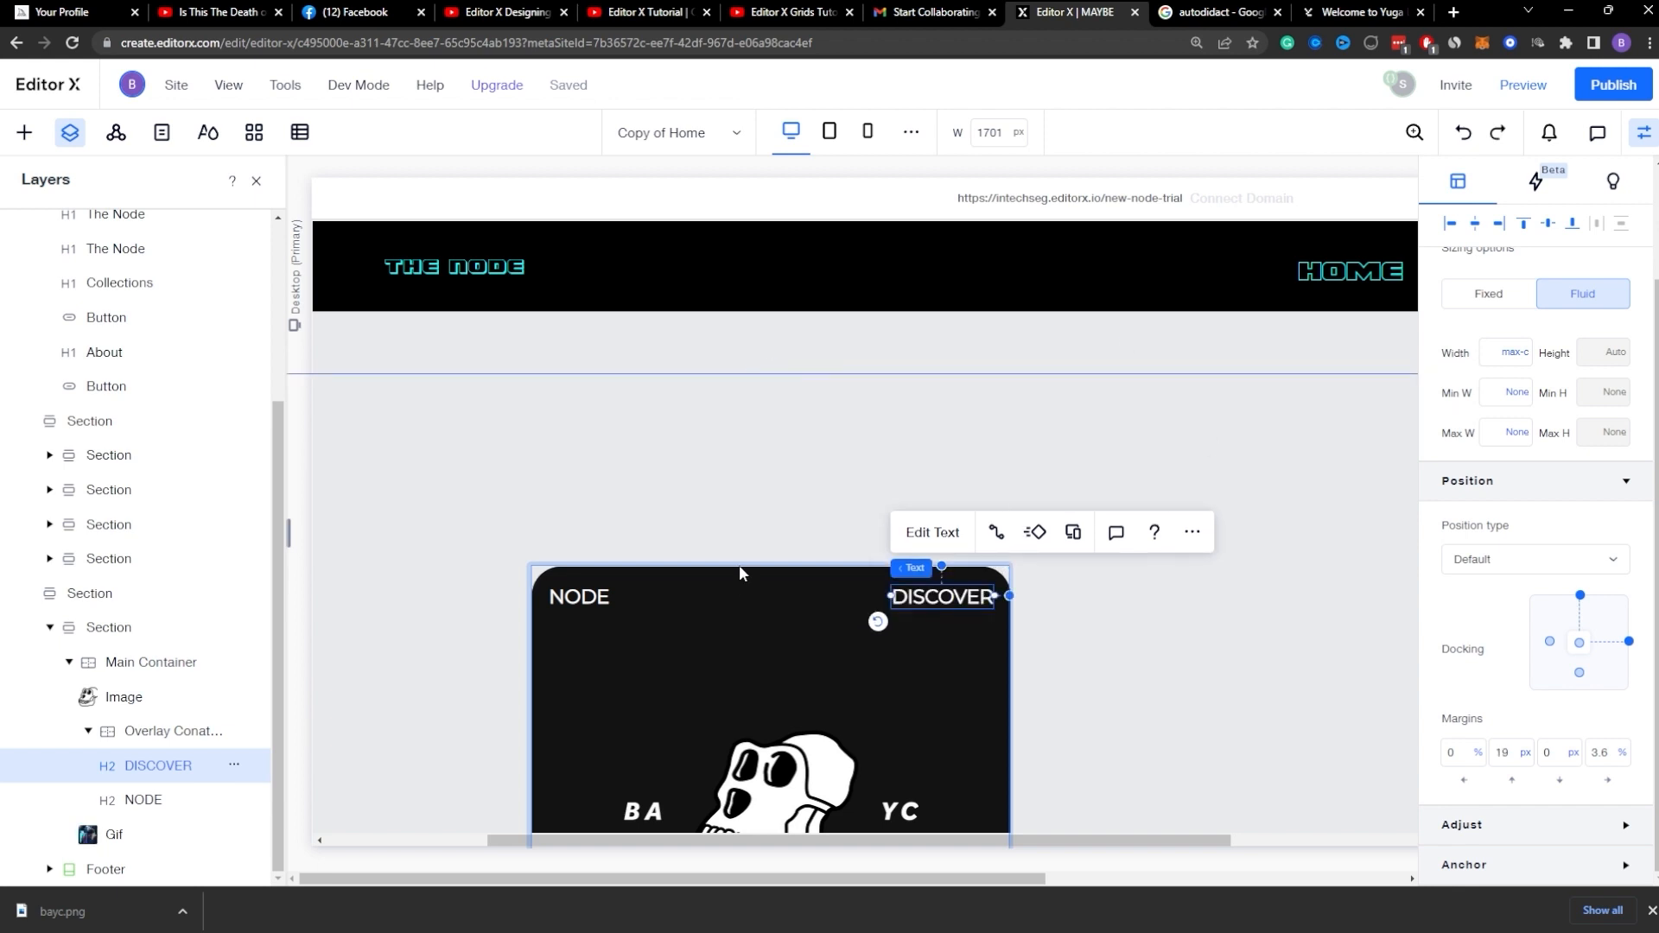
Step: Add a Hover trigger to the Main Container with a custom animation named hover effect, and open its Initial state
click(129, 663)
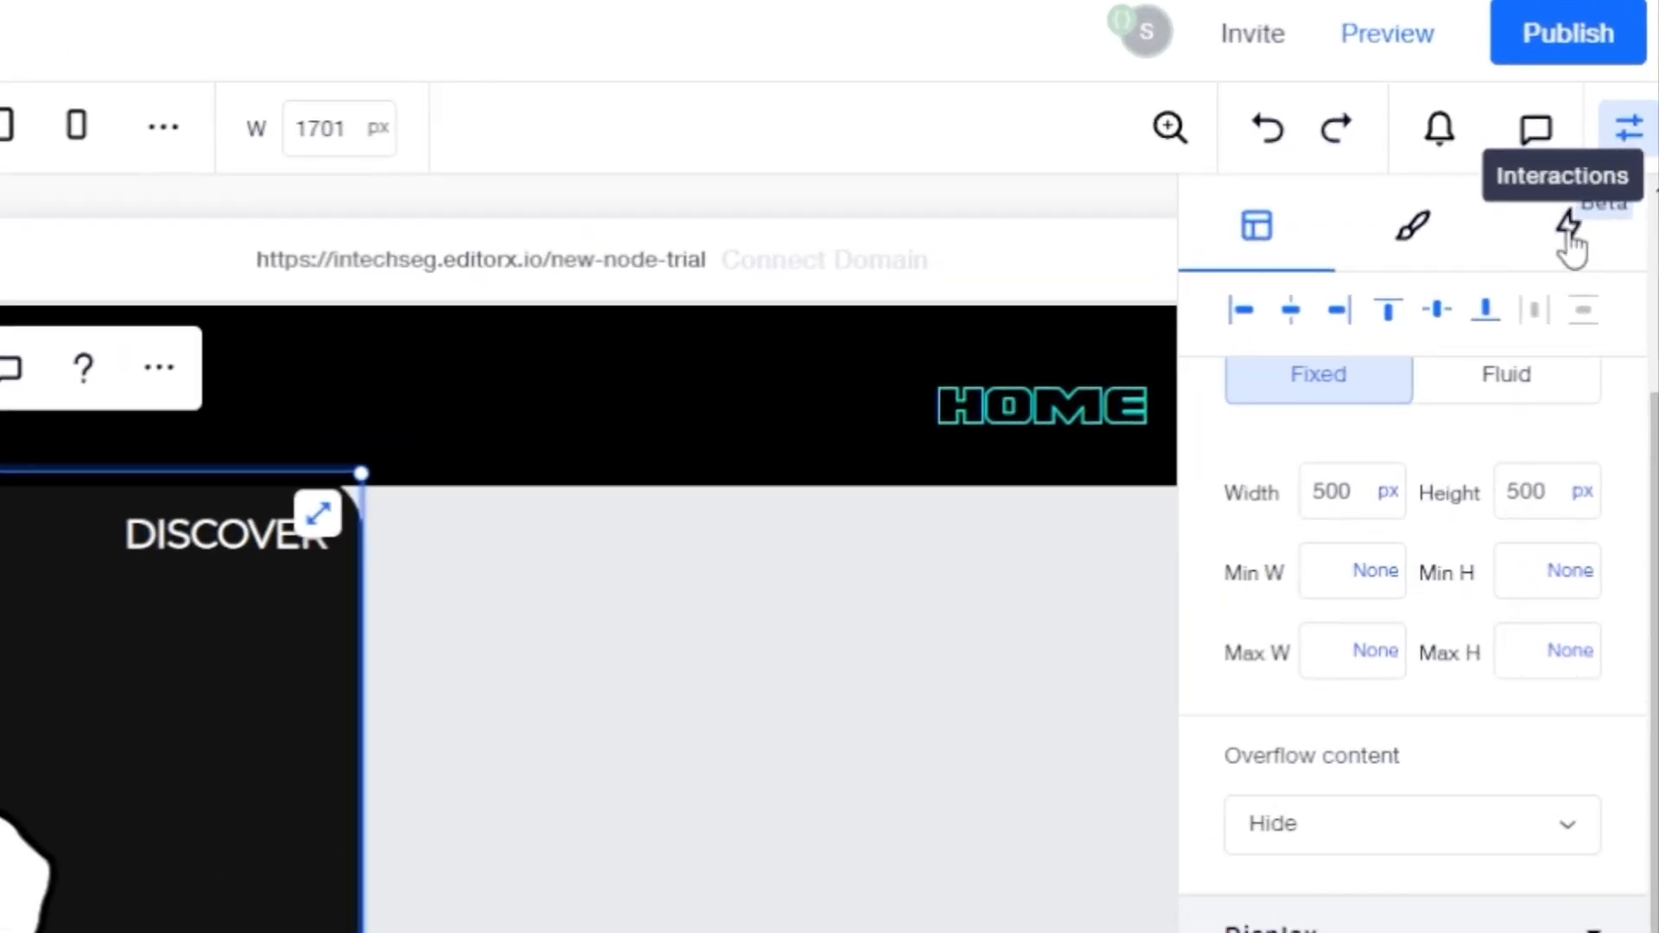
click(1568, 229)
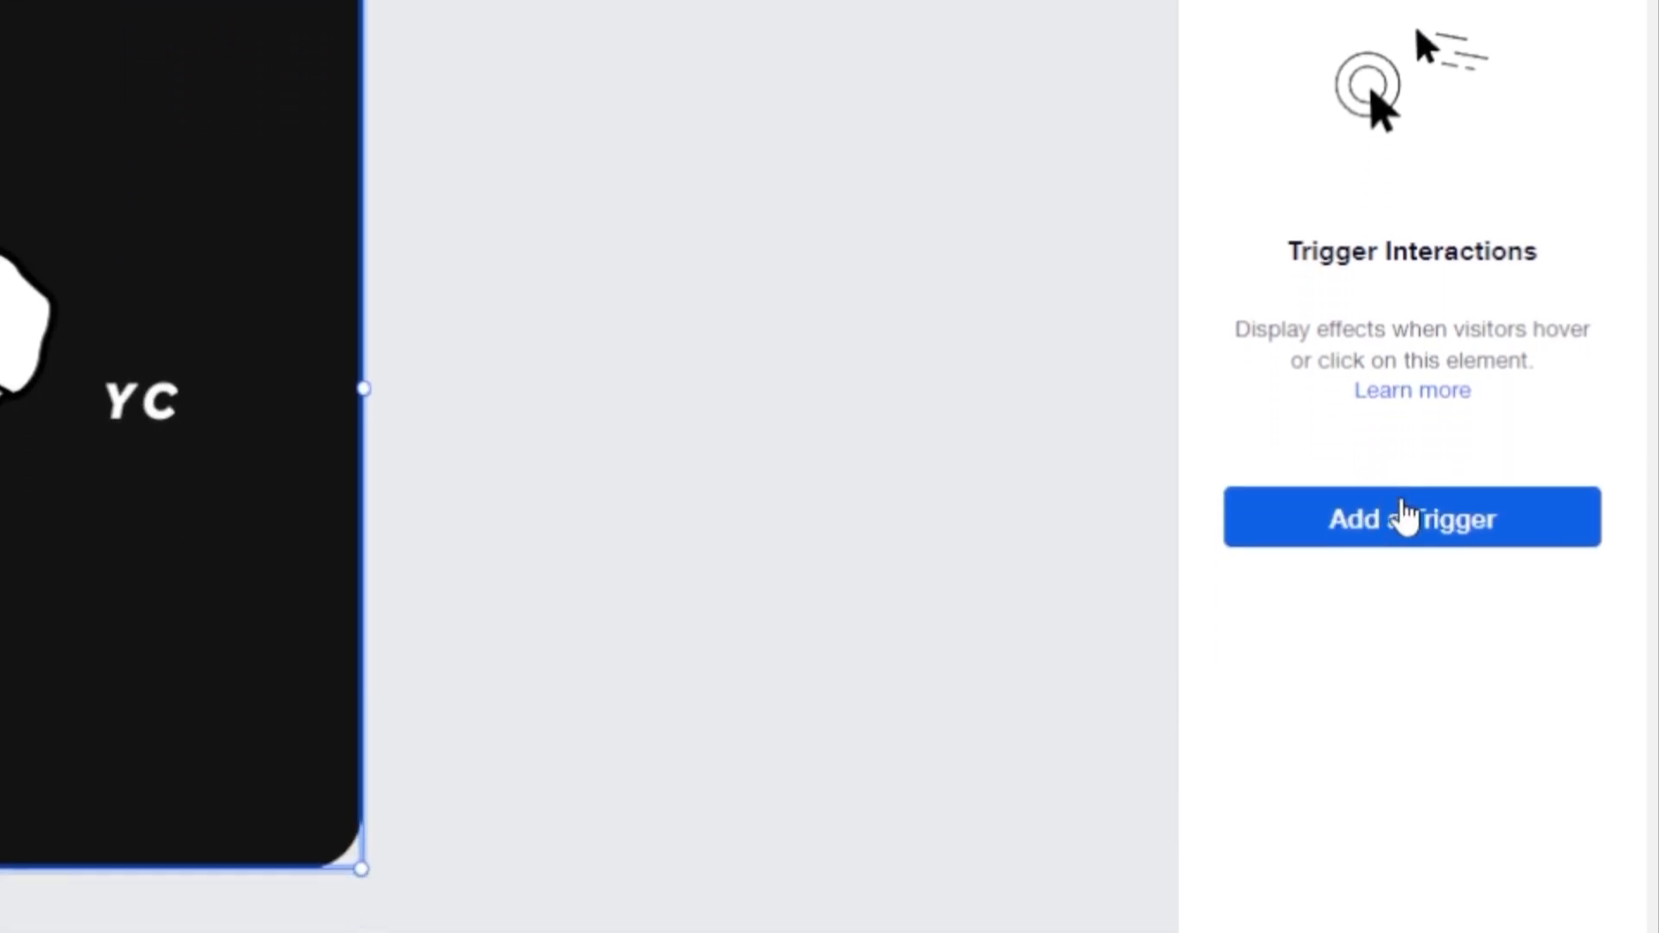
click(1400, 878)
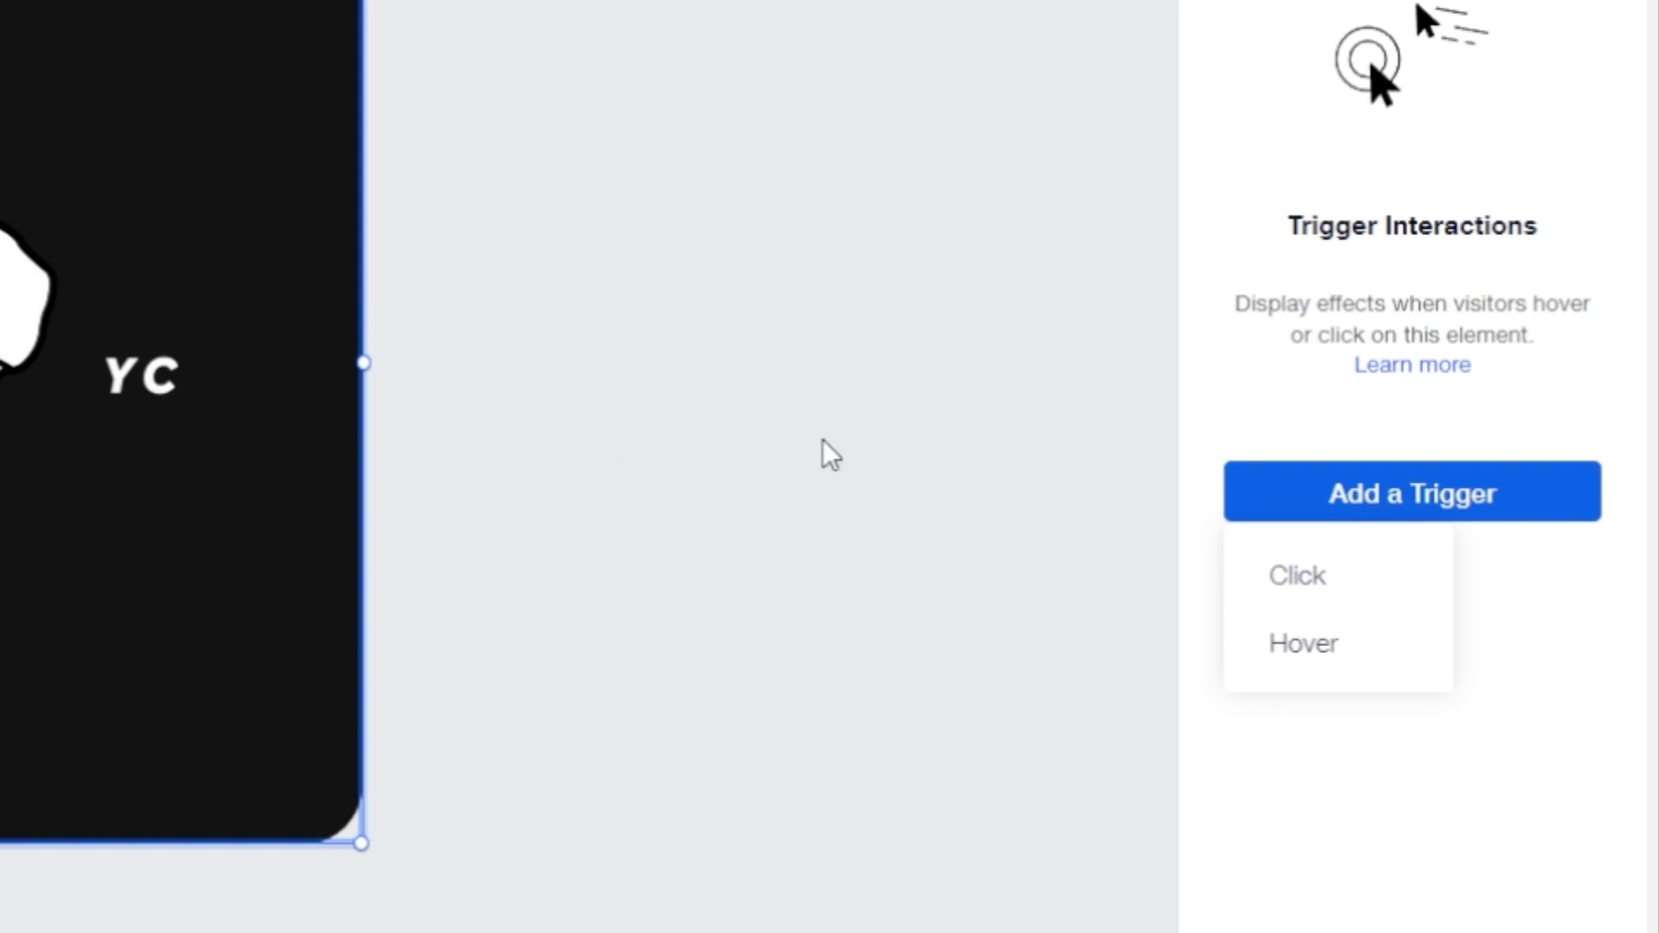
click(1311, 650)
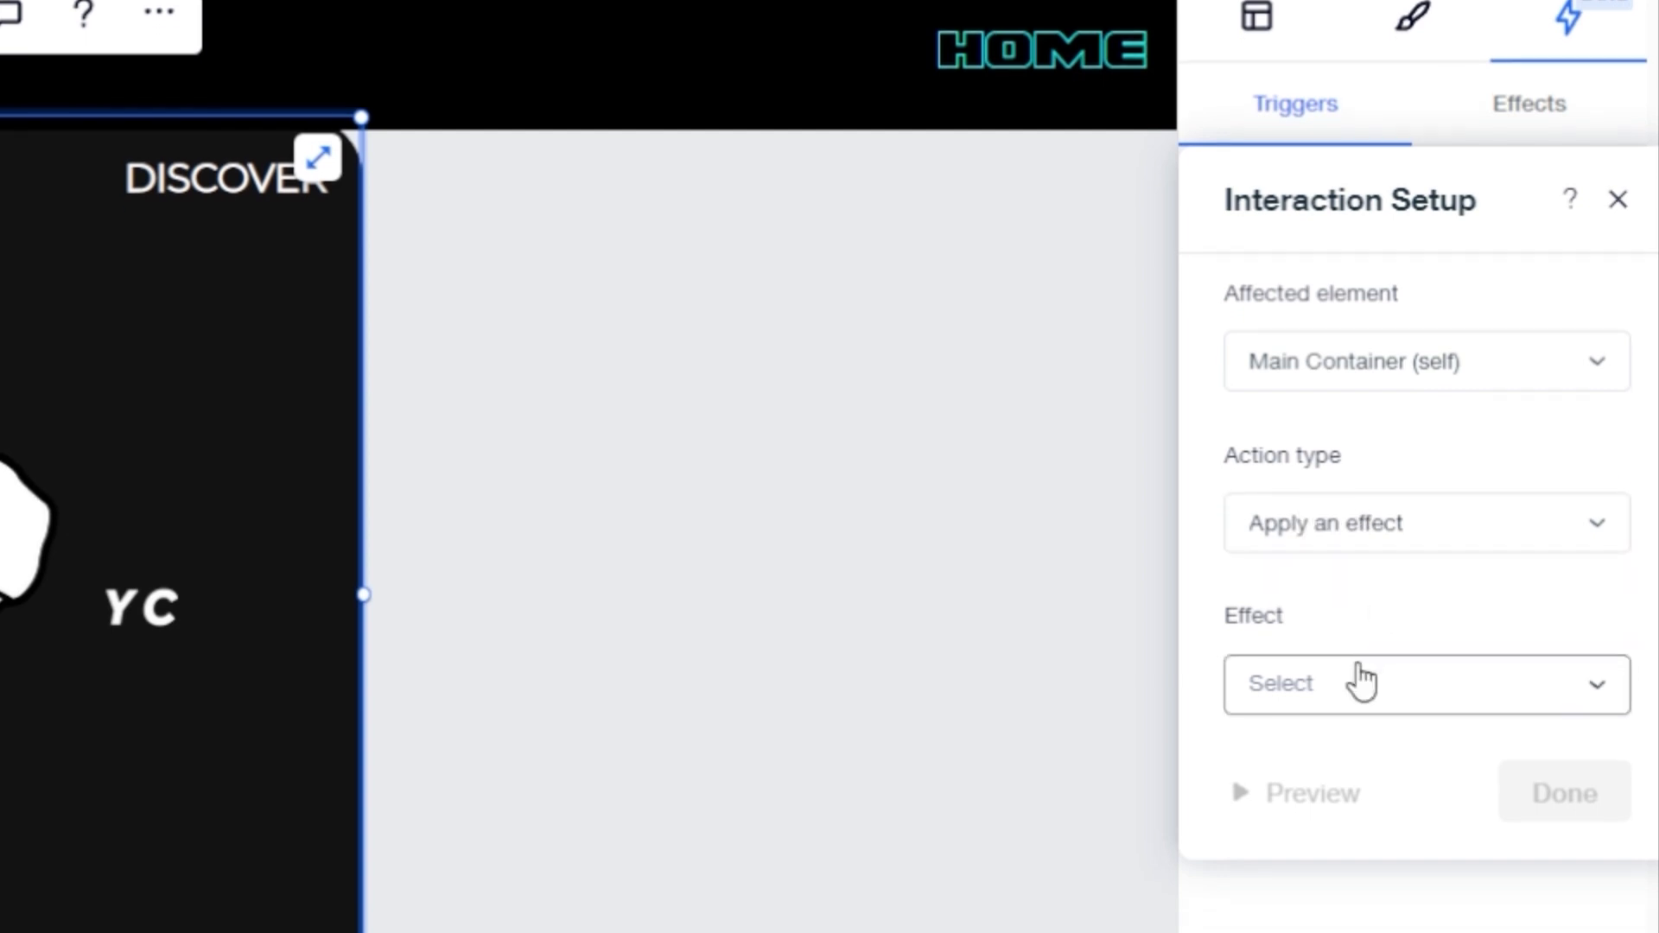
click(1378, 712)
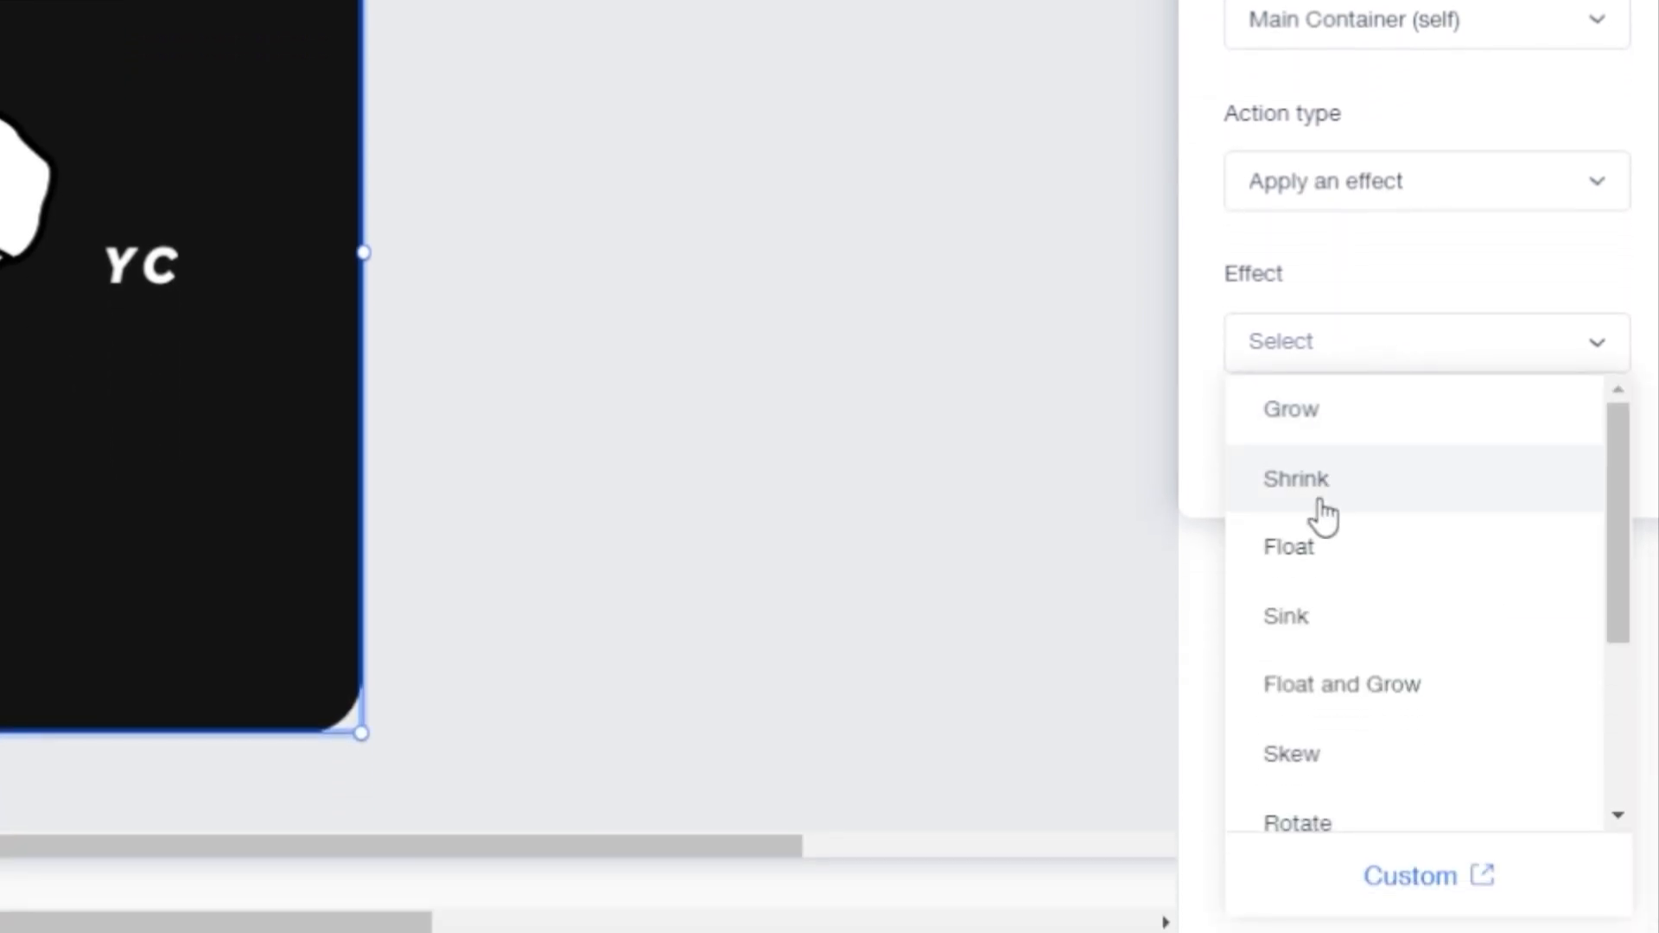
scroll(1326, 562, down, 4)
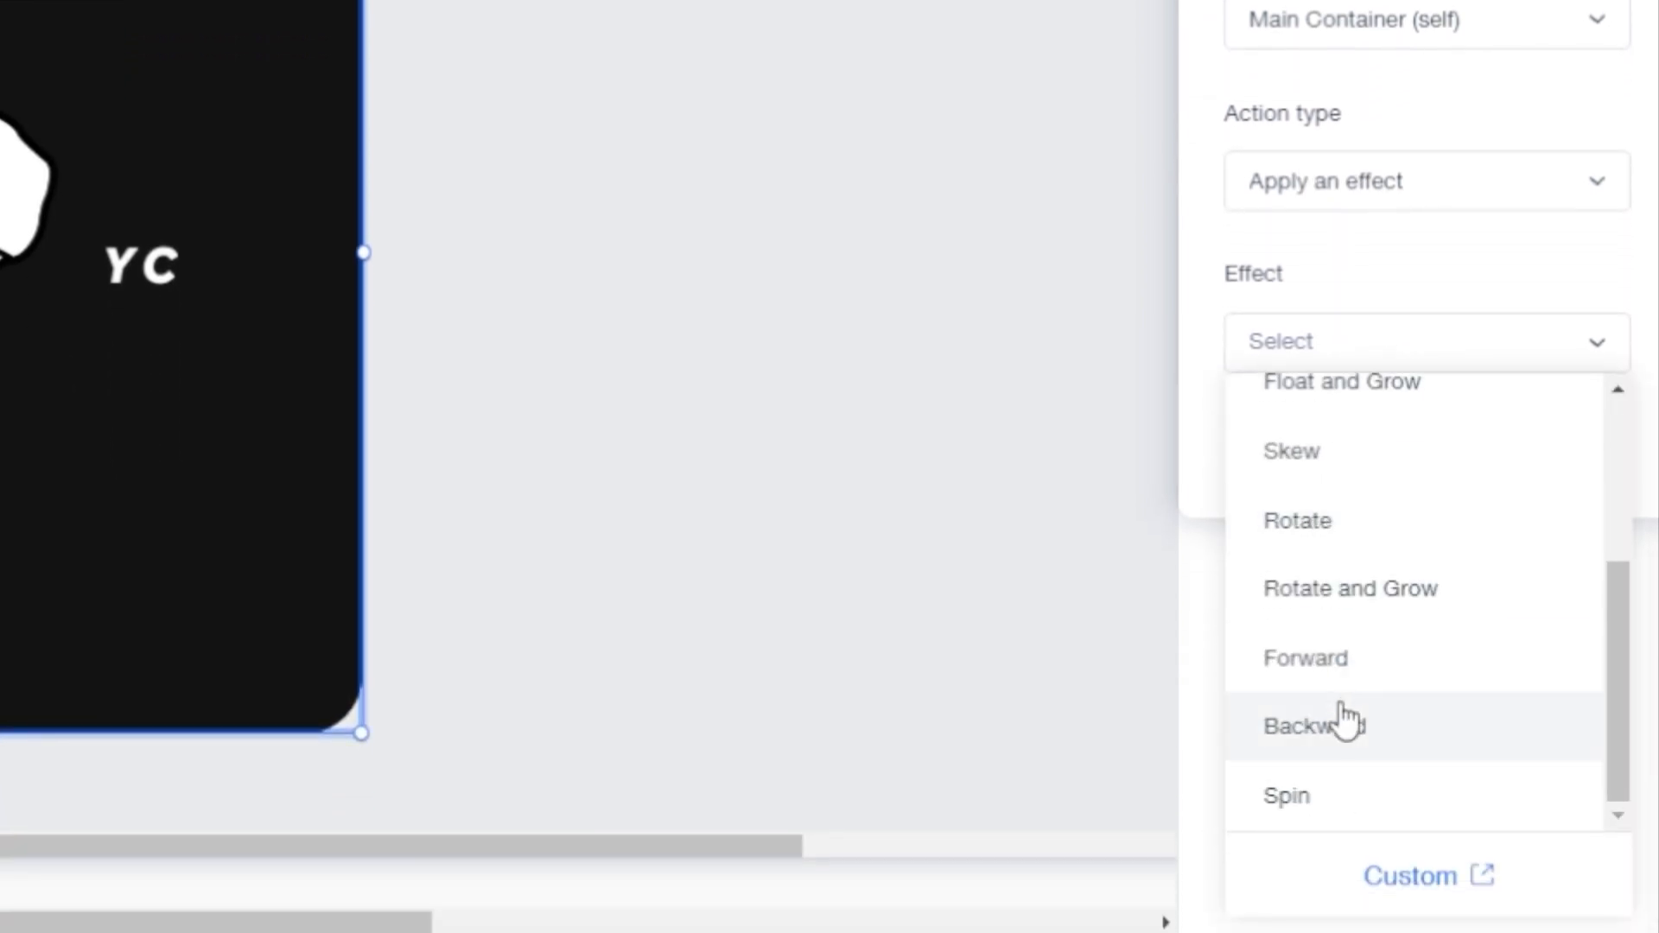
click(1407, 883)
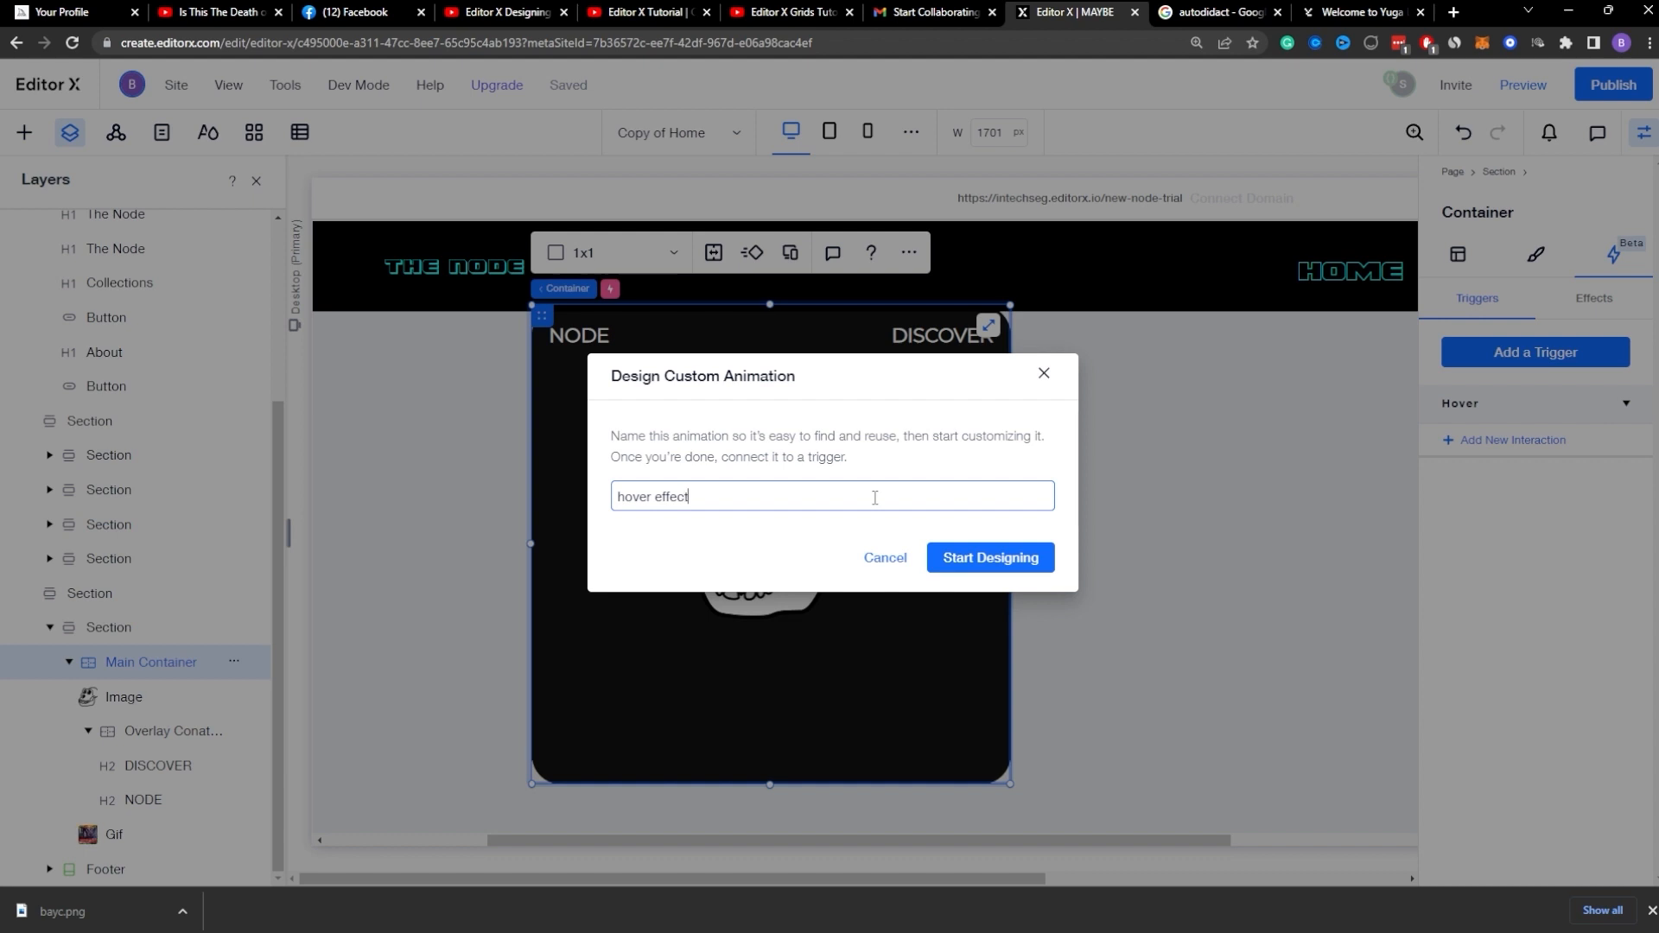
click(990, 558)
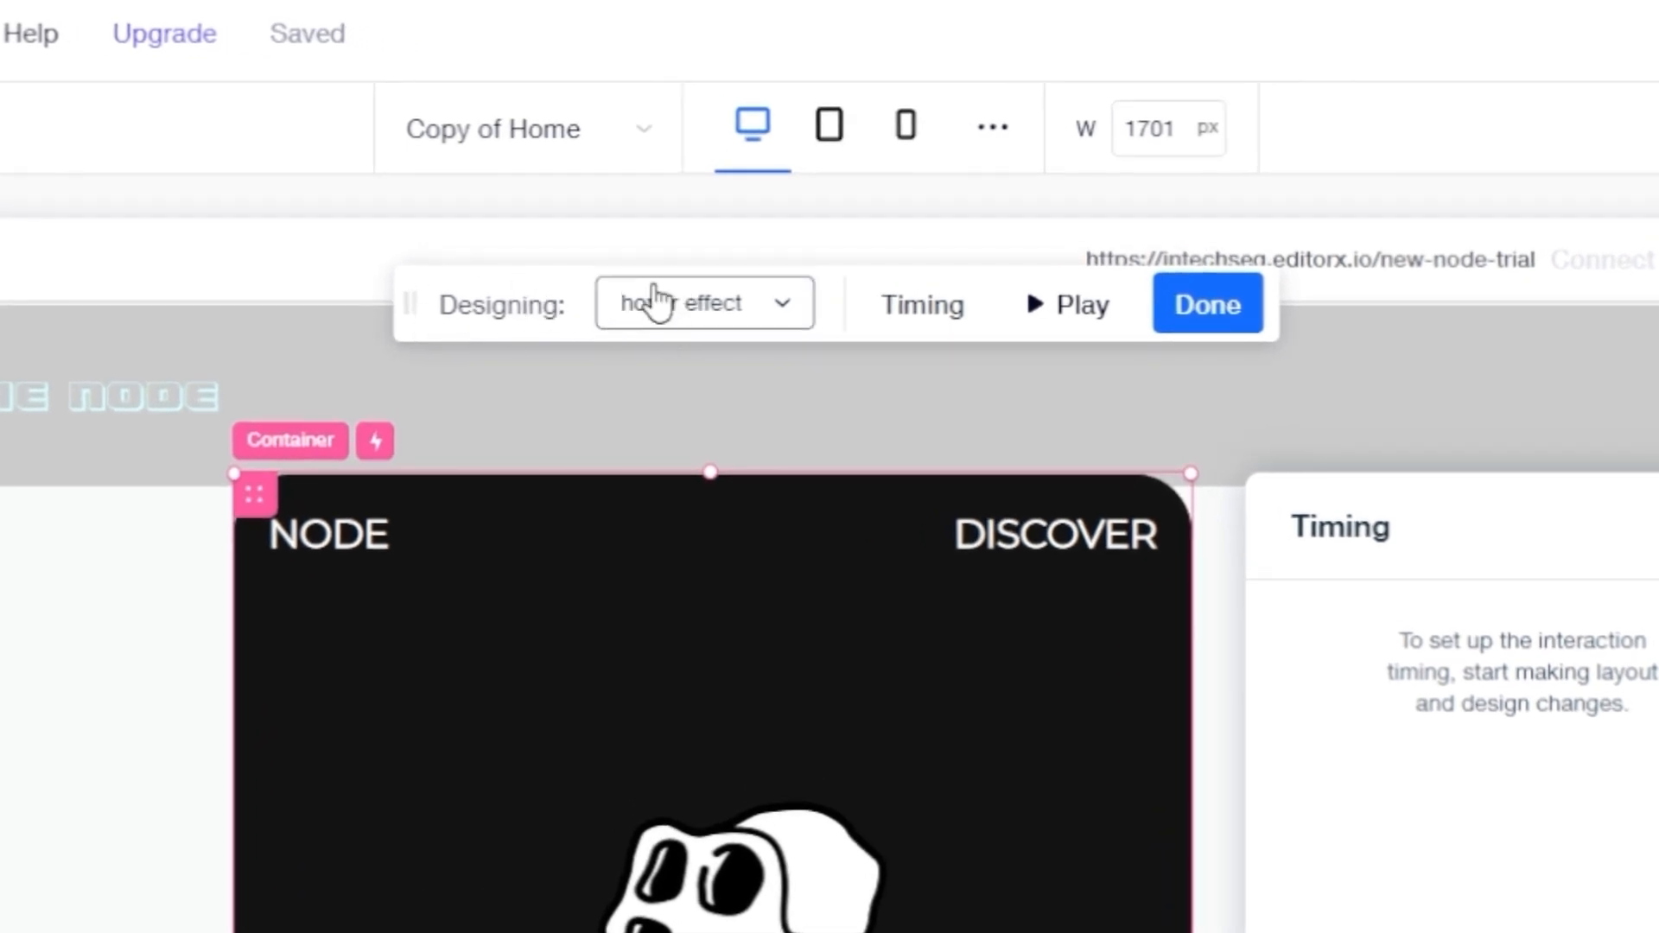
click(683, 300)
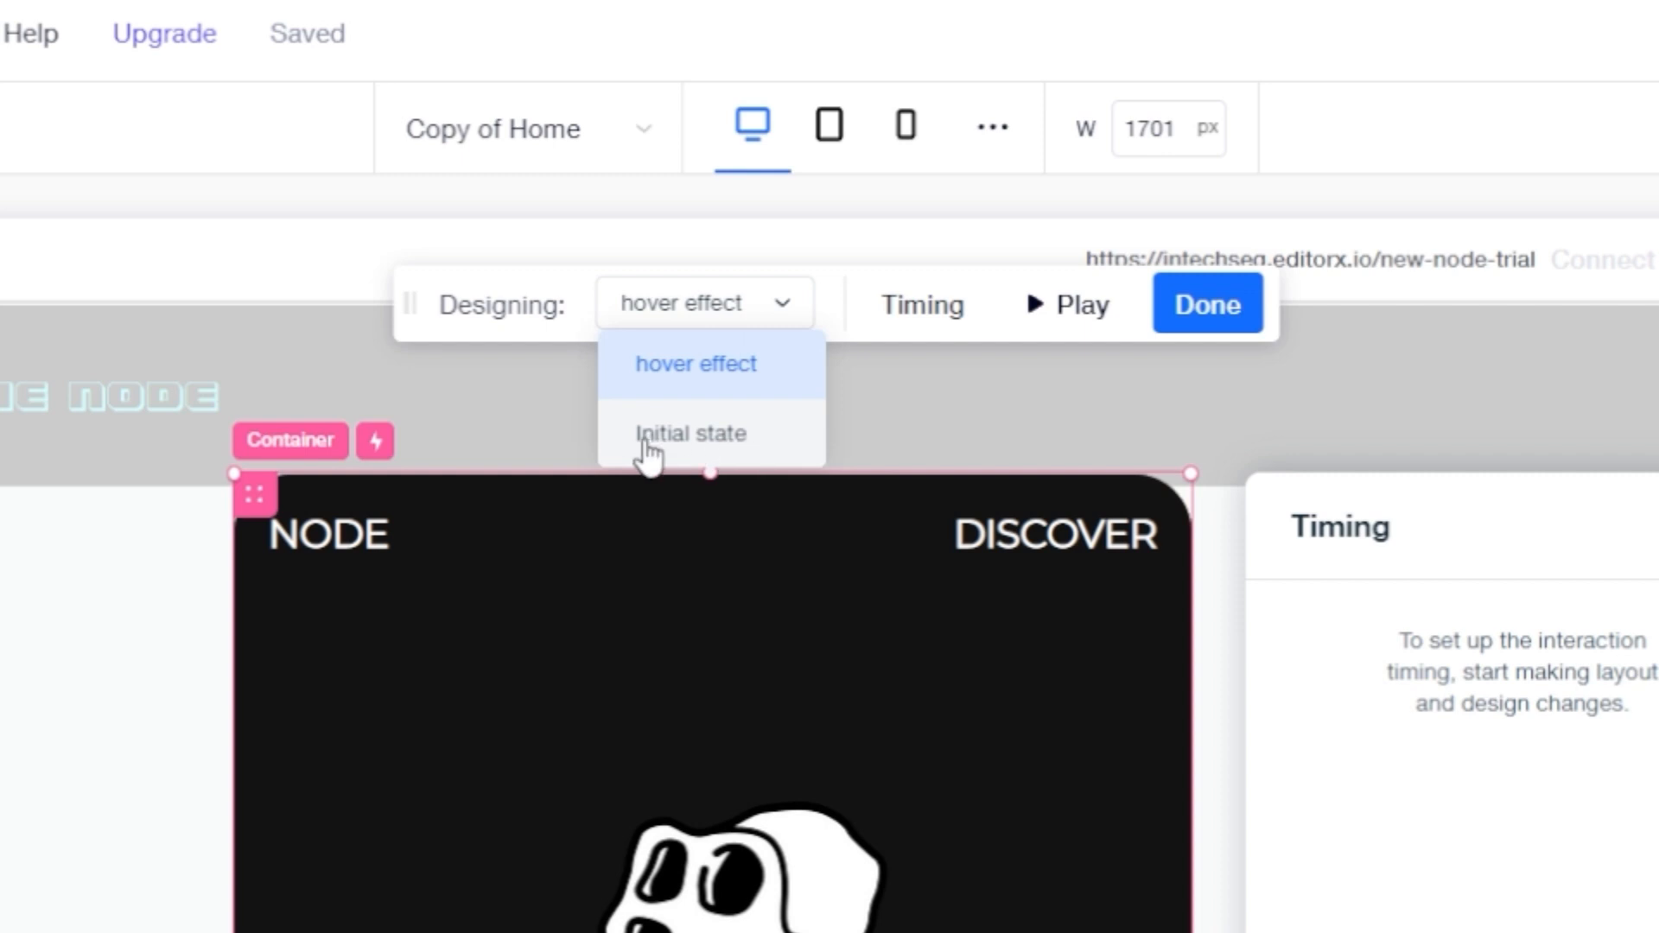
click(711, 434)
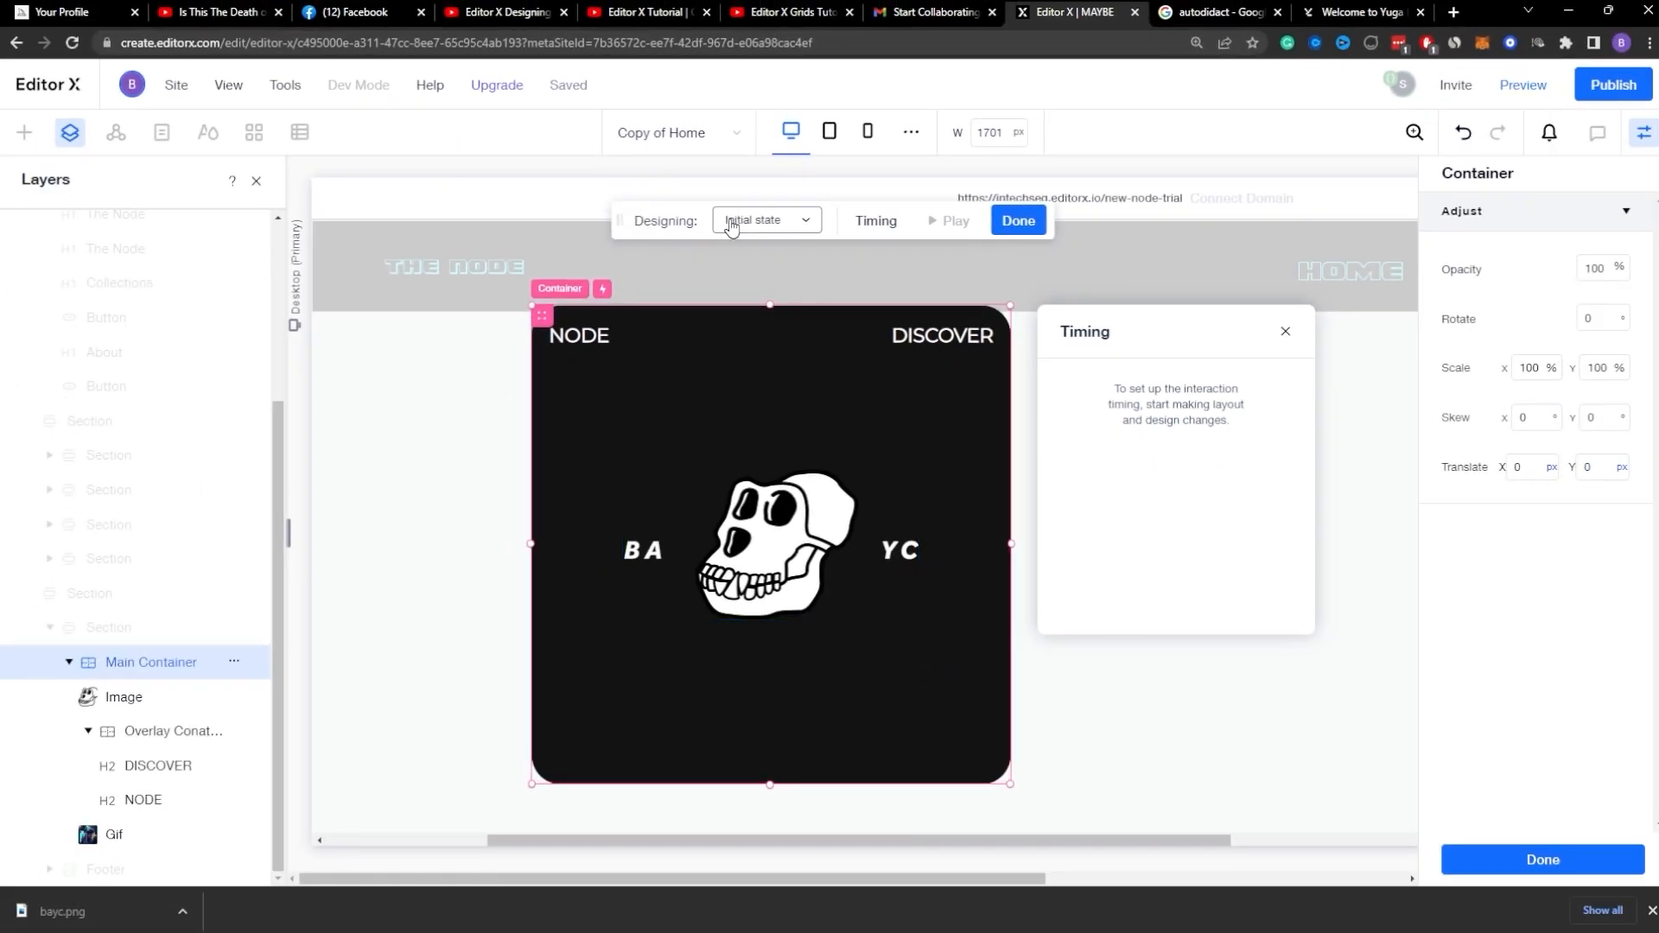
Step: Switch to the hover effect state and set the BAYC logo image's opacity to 0%
click(730, 227)
click(764, 252)
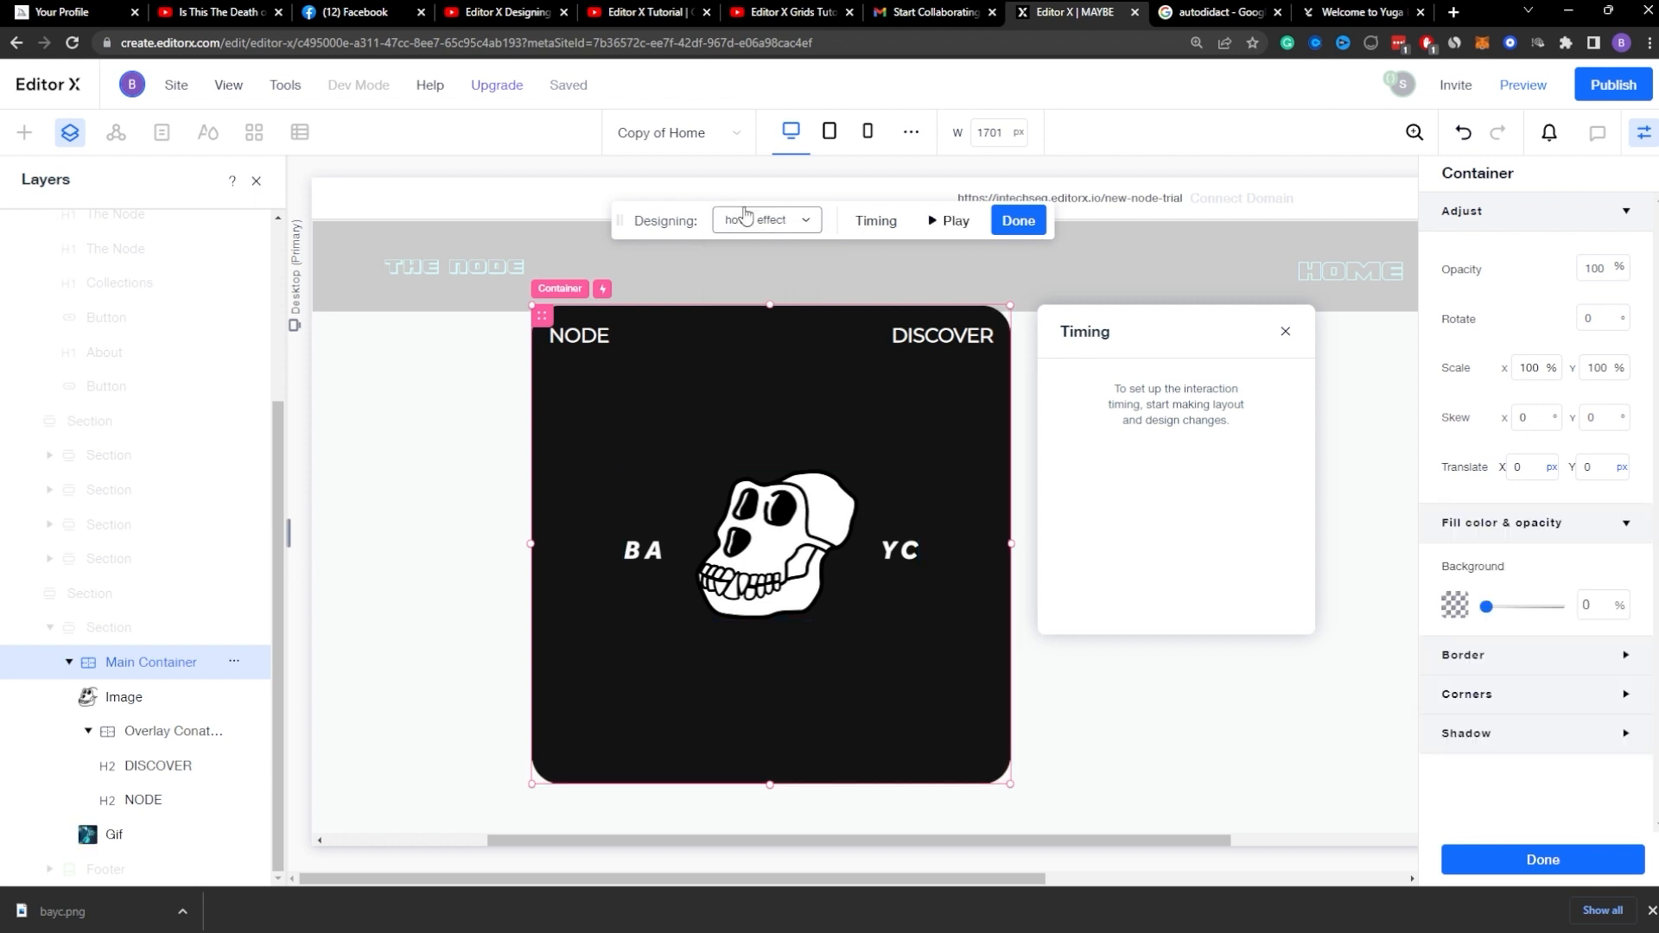
click(757, 519)
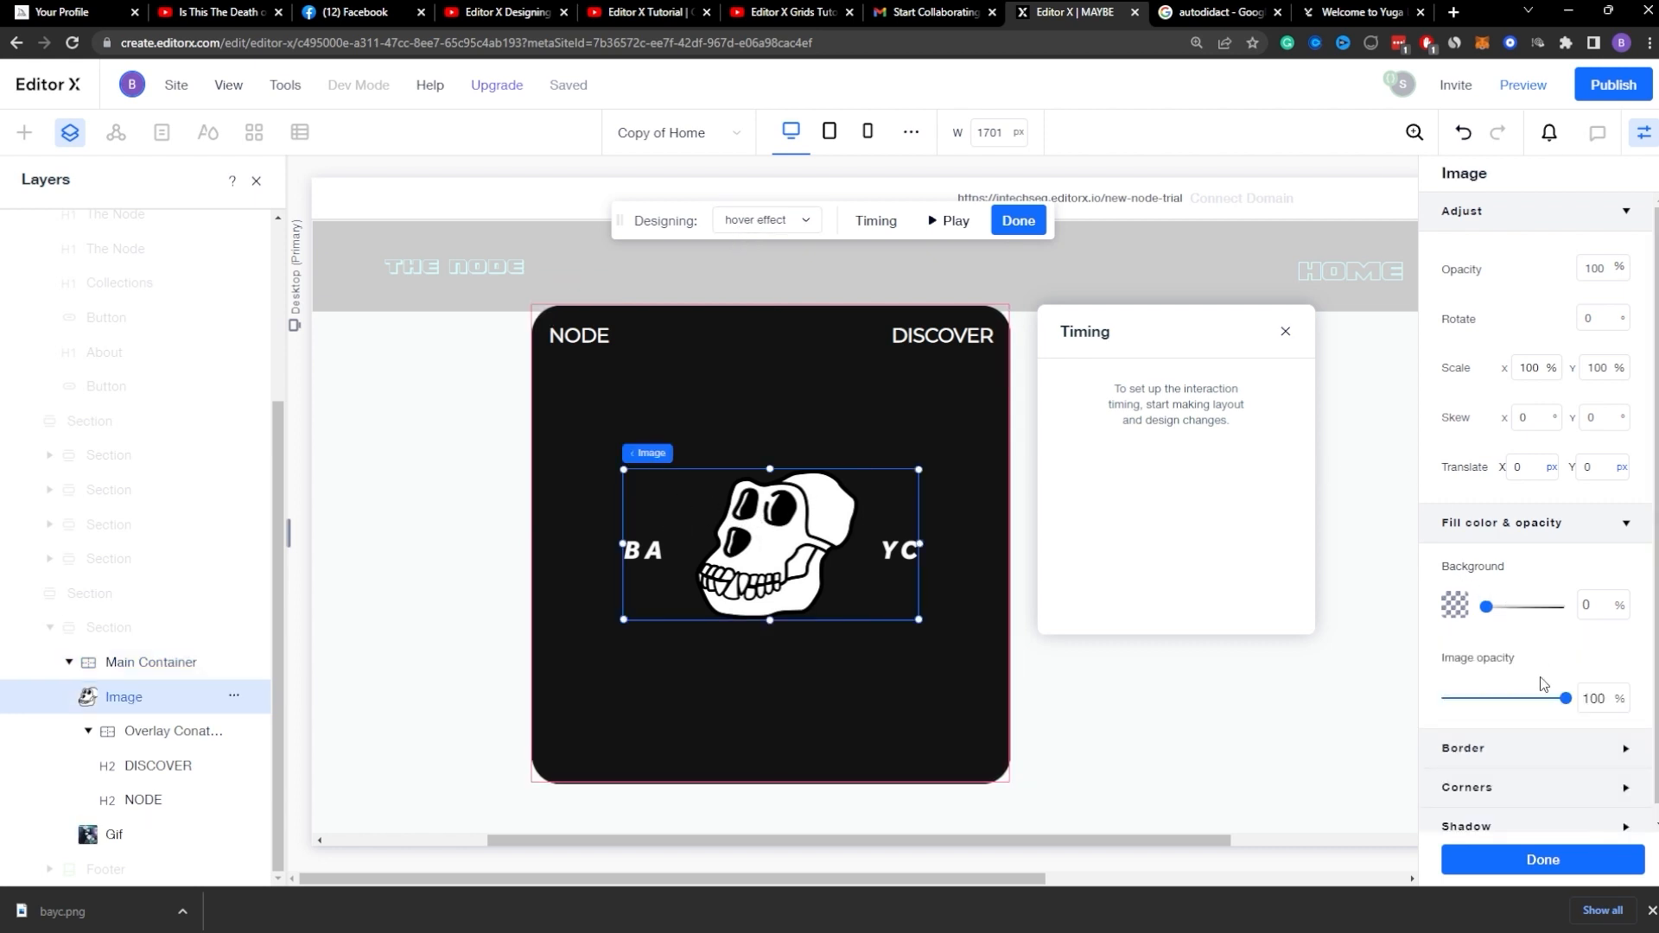
text(0)
key(Return)
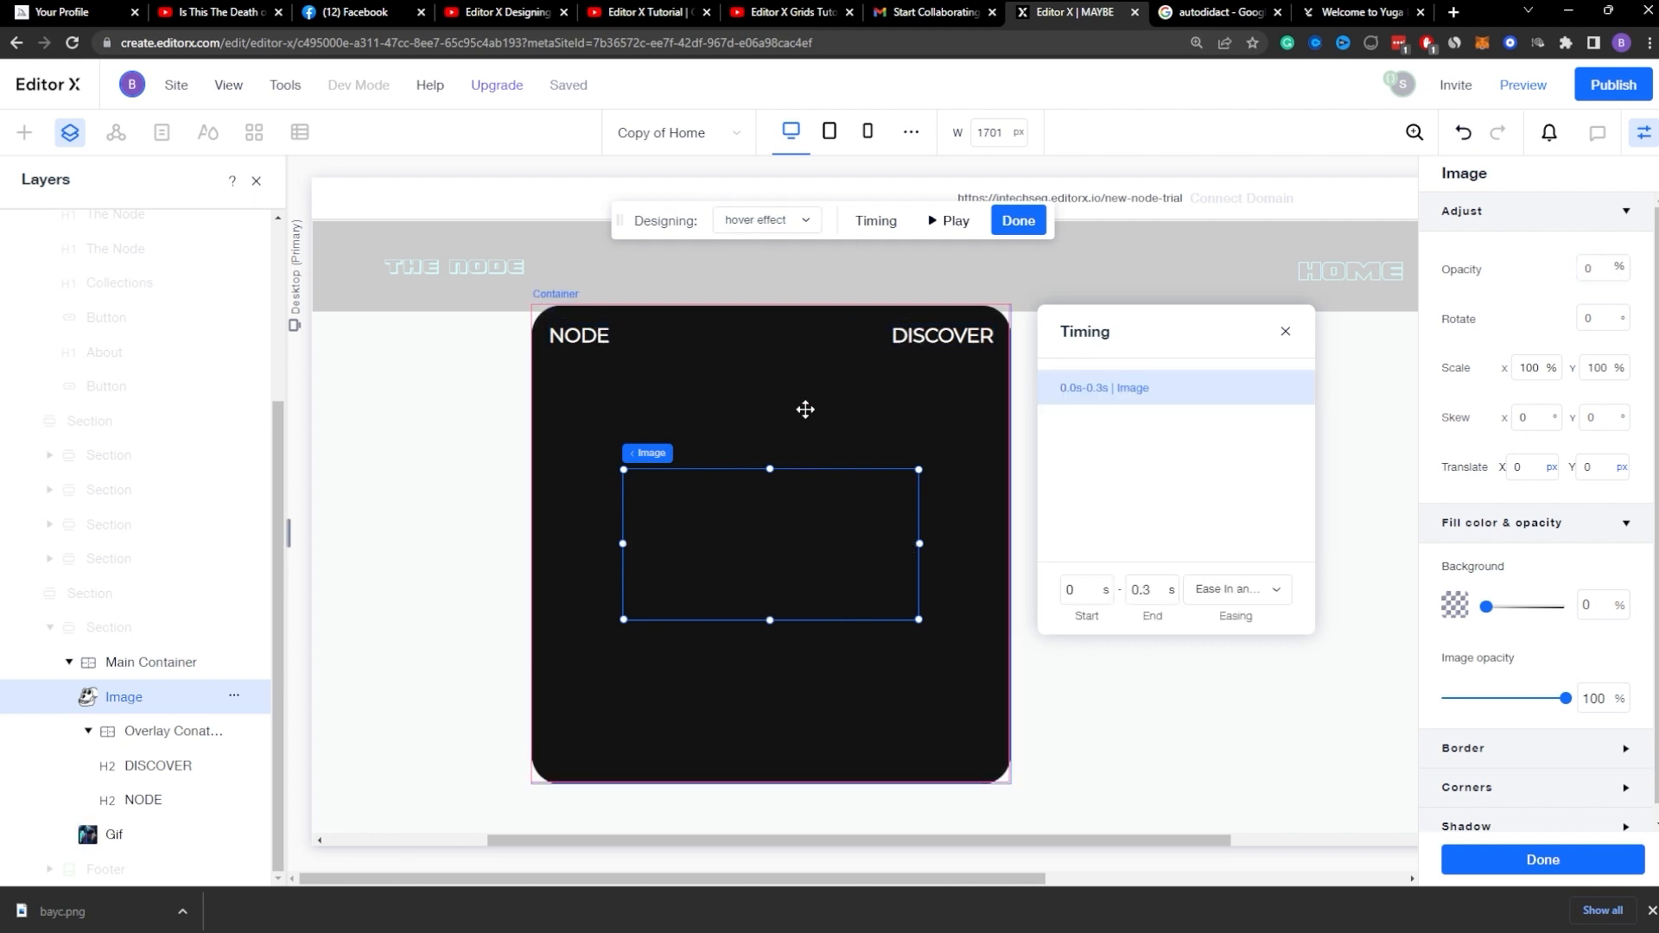
Step: Set the overlay container's opacity to 0% in the hover effect state
click(805, 410)
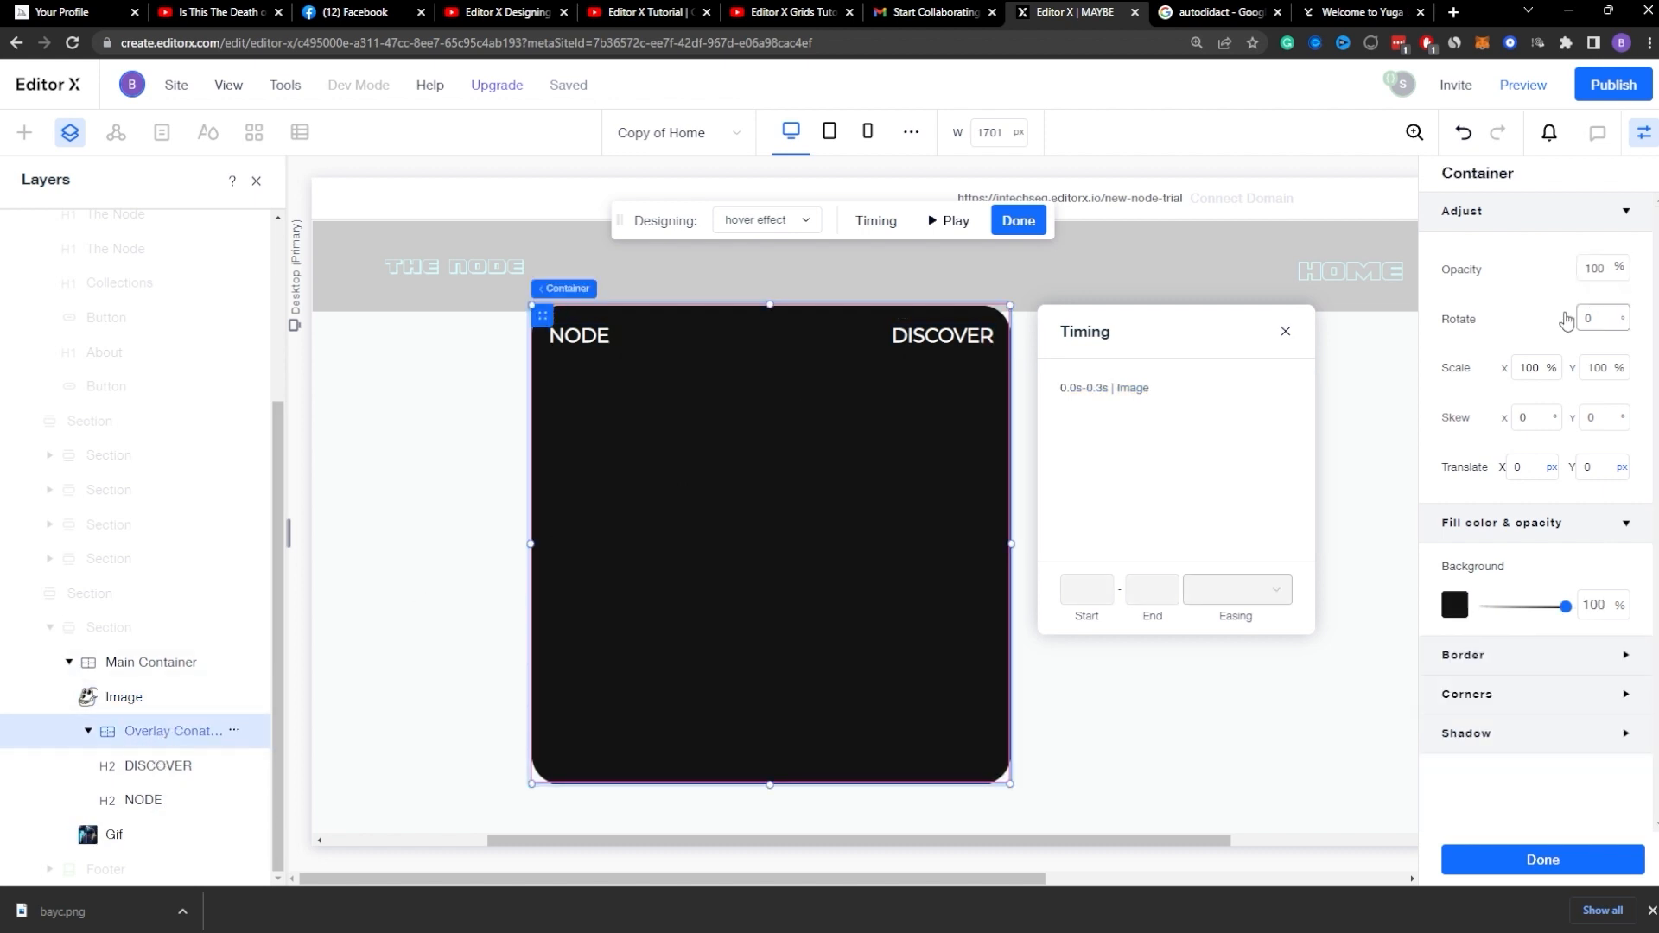
key(Return)
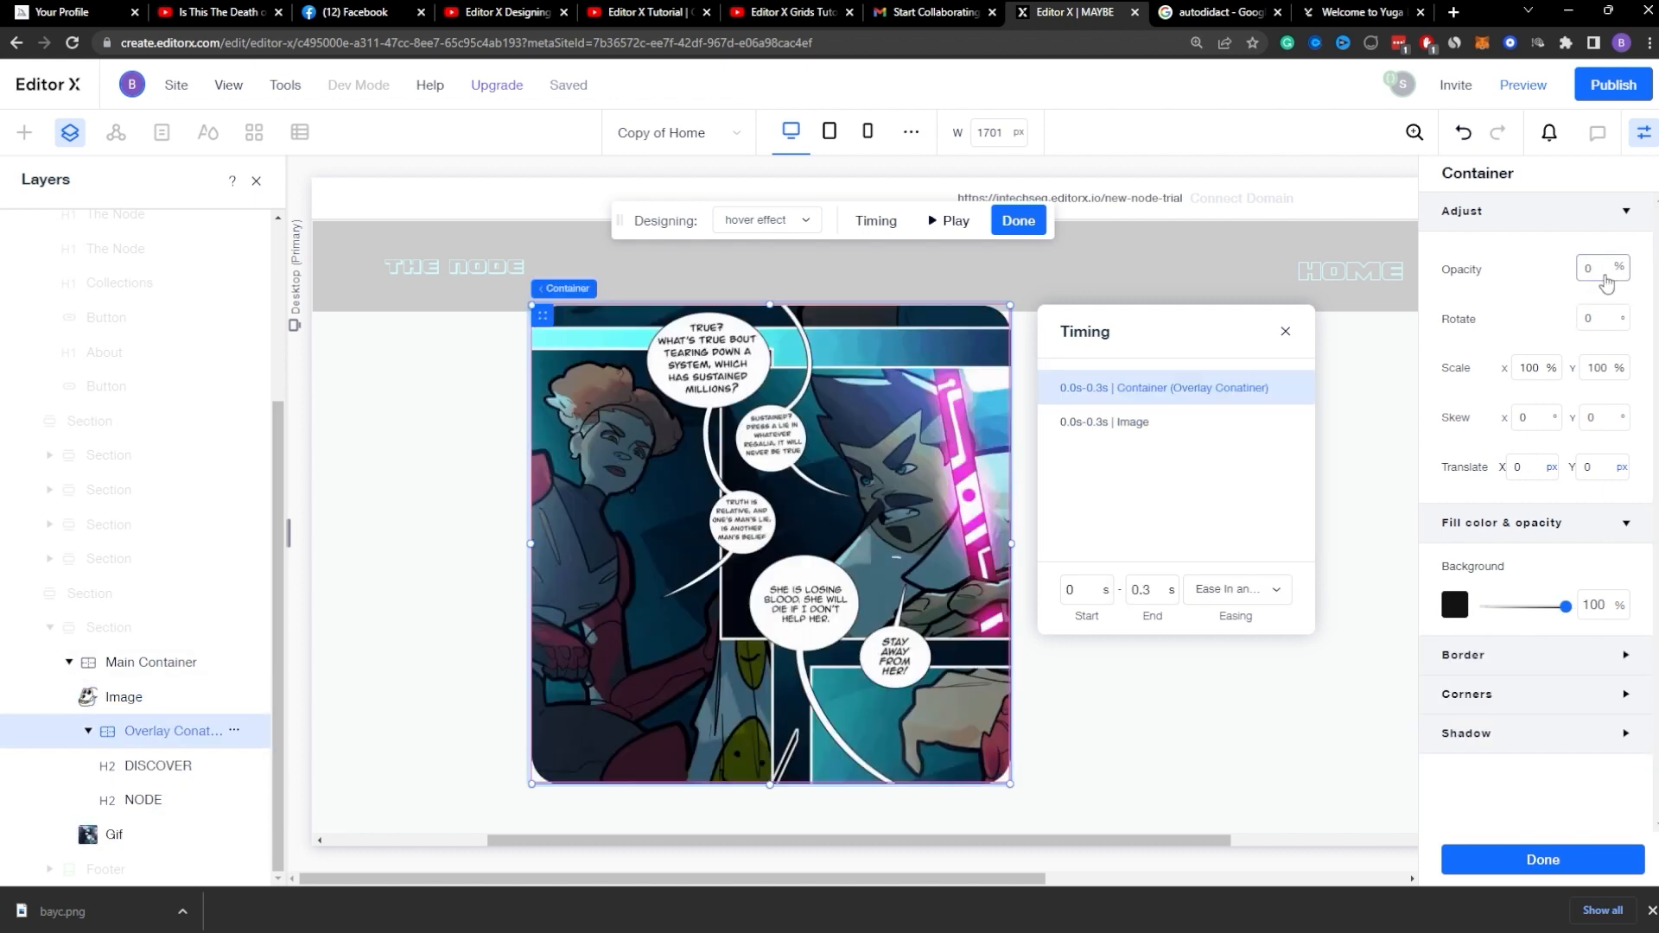
Step: Inspect the card's layers in the hover effect state, then leave the animation editor
scroll(768, 479, up, 2)
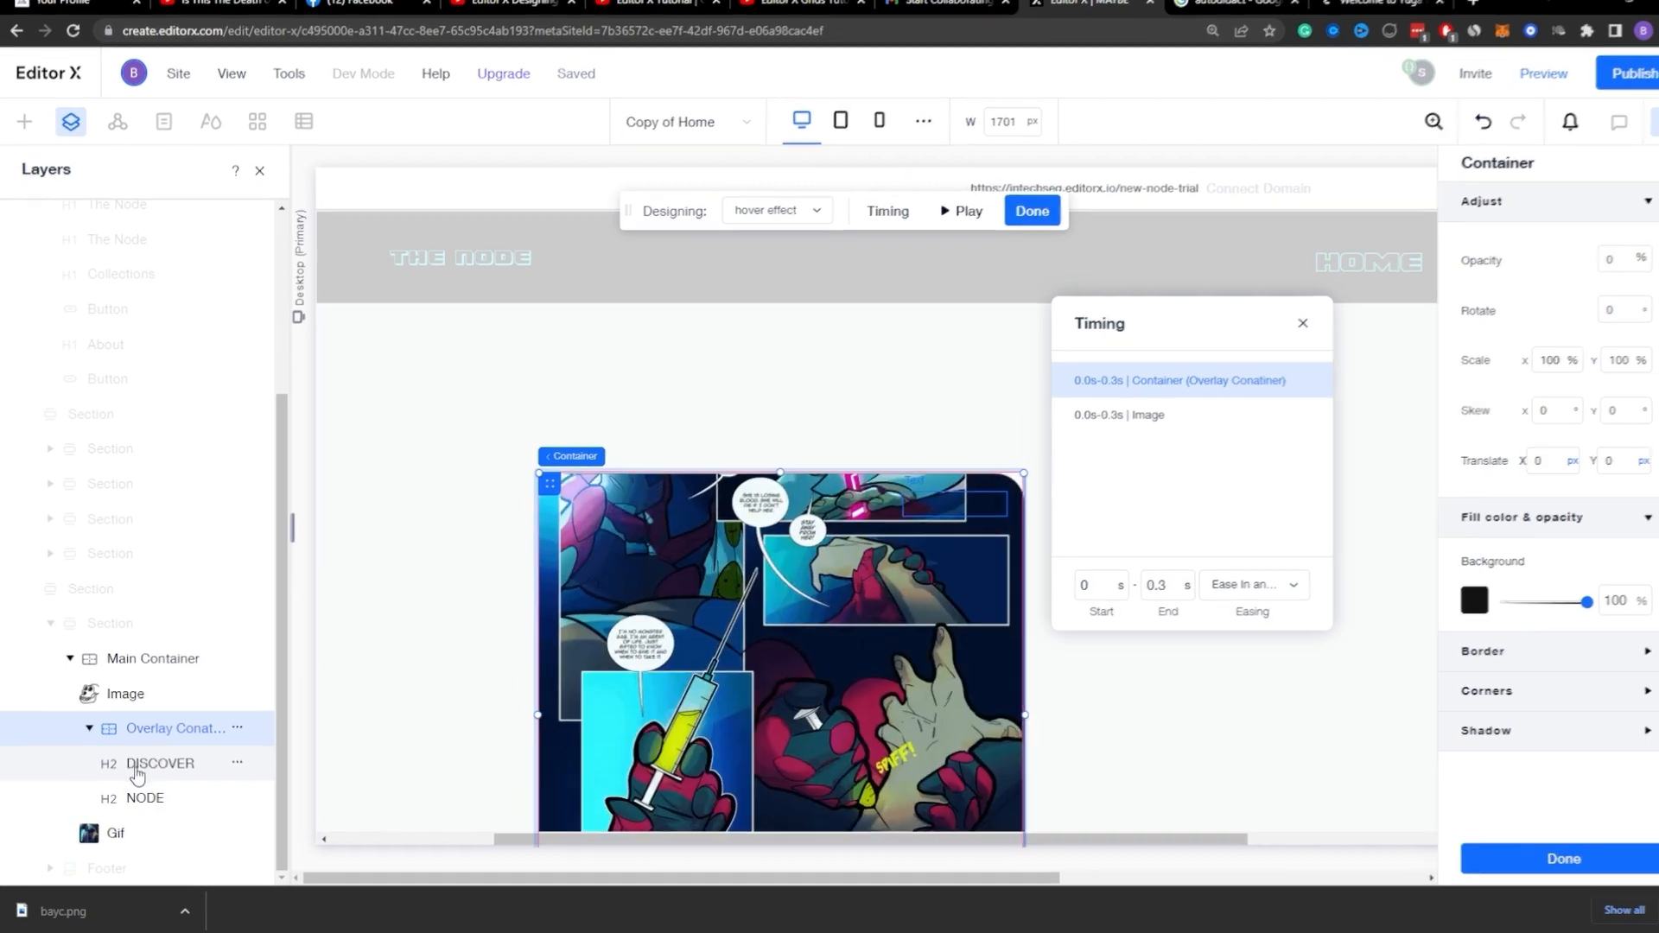
click(152, 767)
click(148, 794)
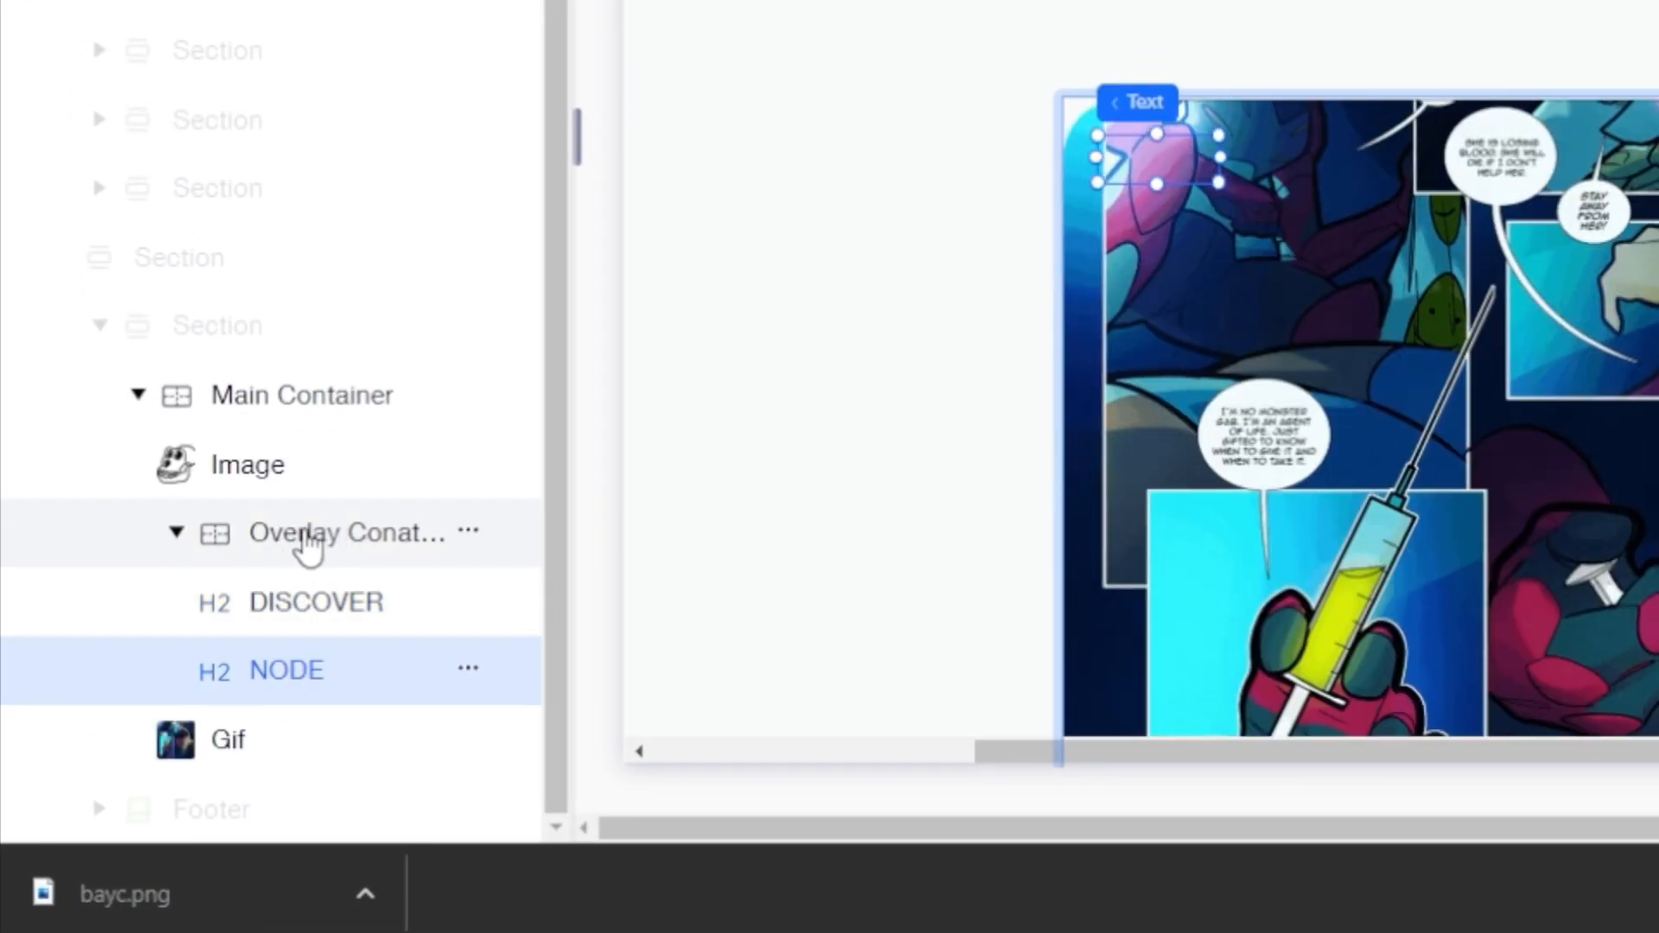
click(320, 540)
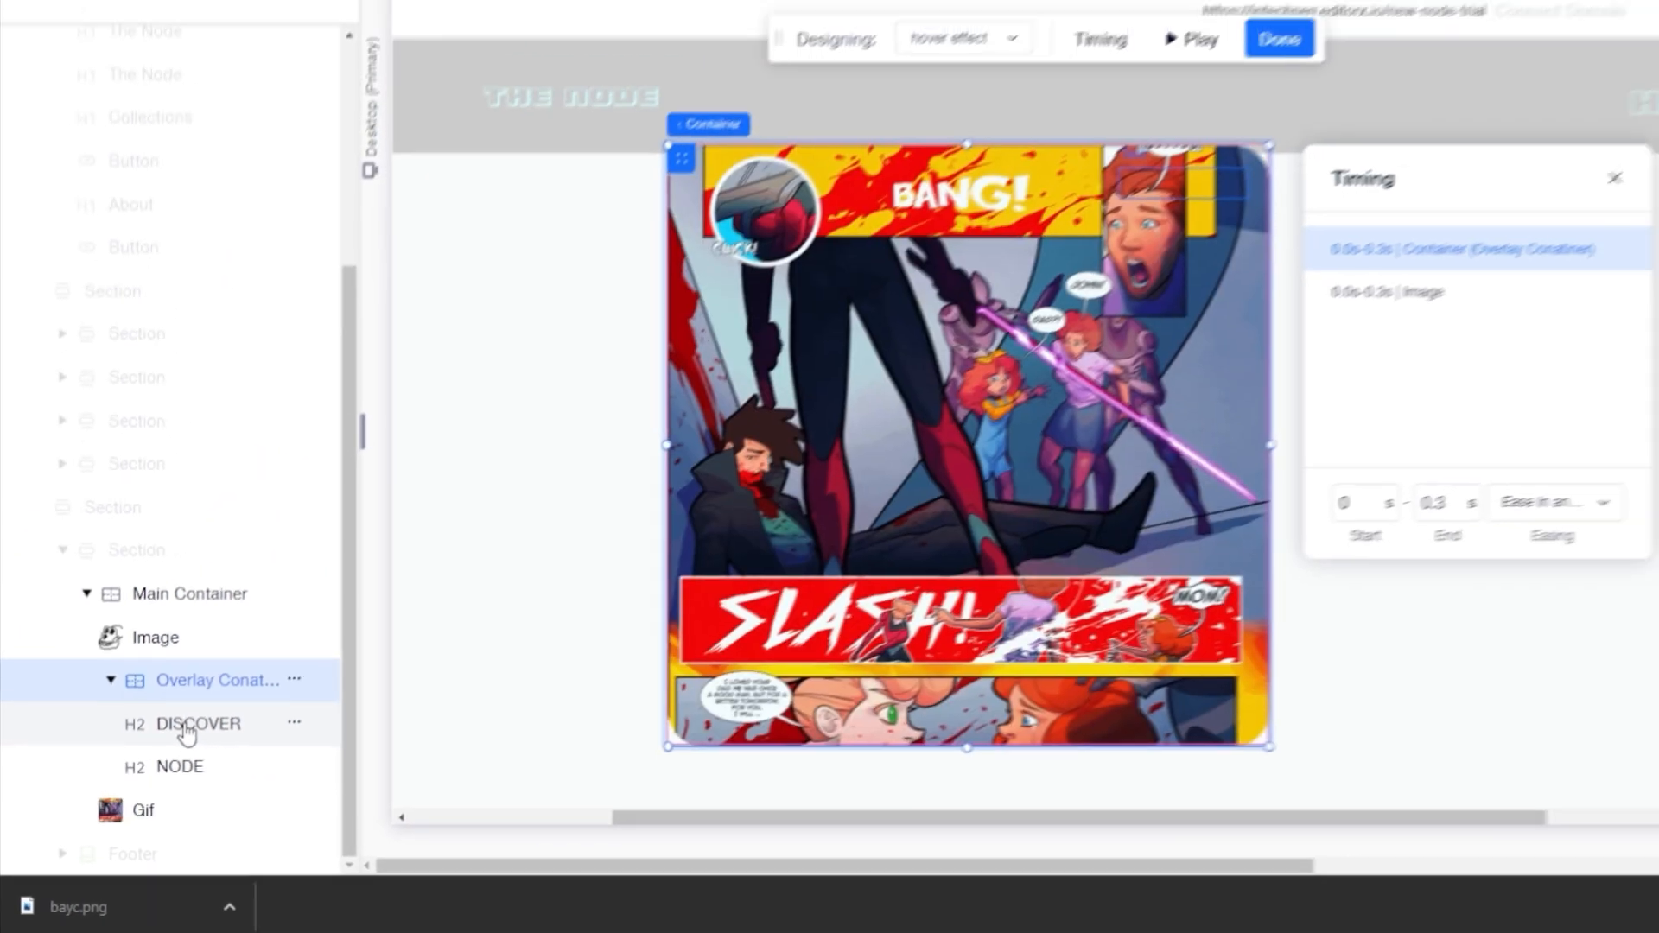
click(186, 733)
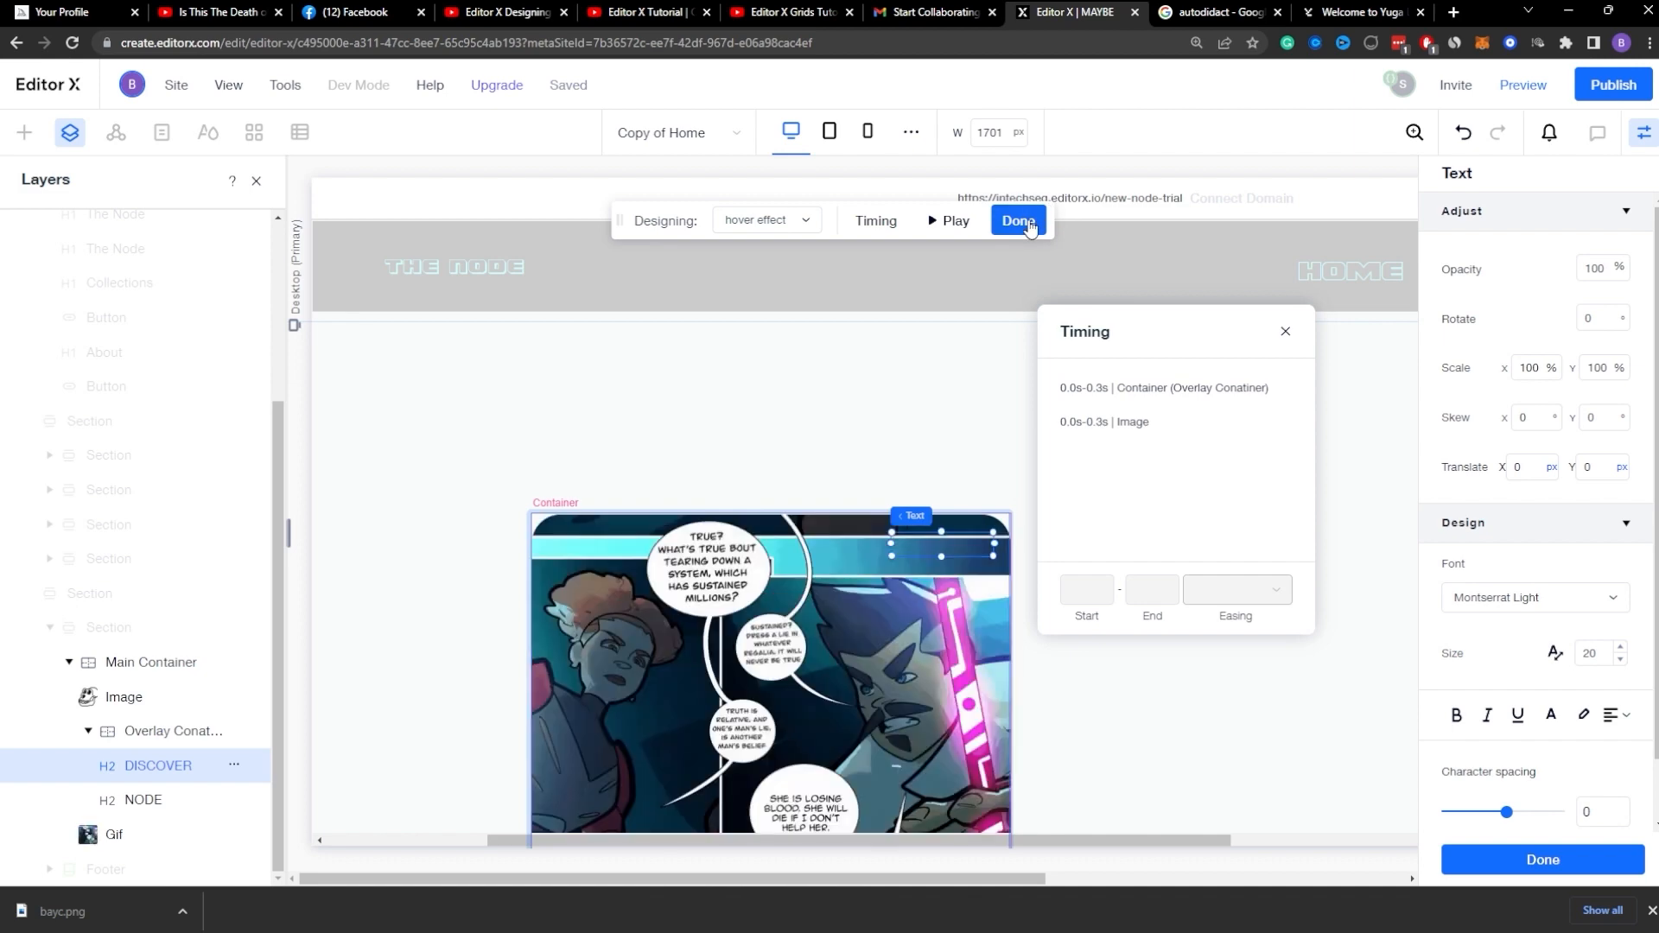
click(1028, 223)
Step: Move the NODE and DISCOVER titles out of the overlay container into the Main Container, back at the card's top
click(143, 765)
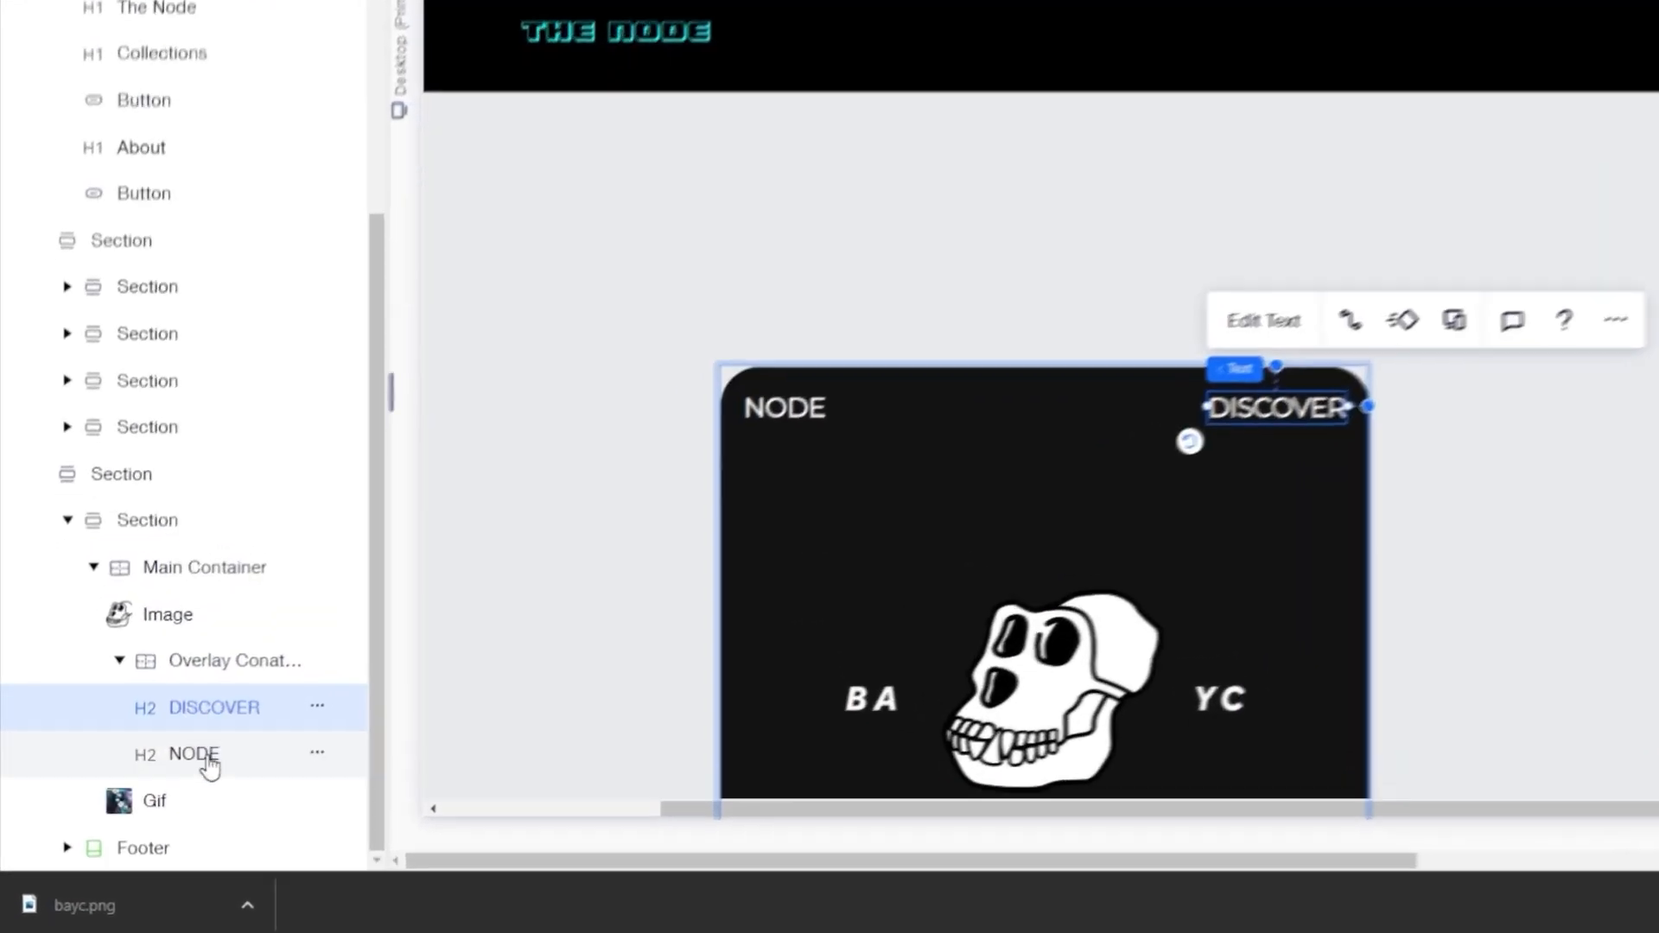
shift+click(148, 800)
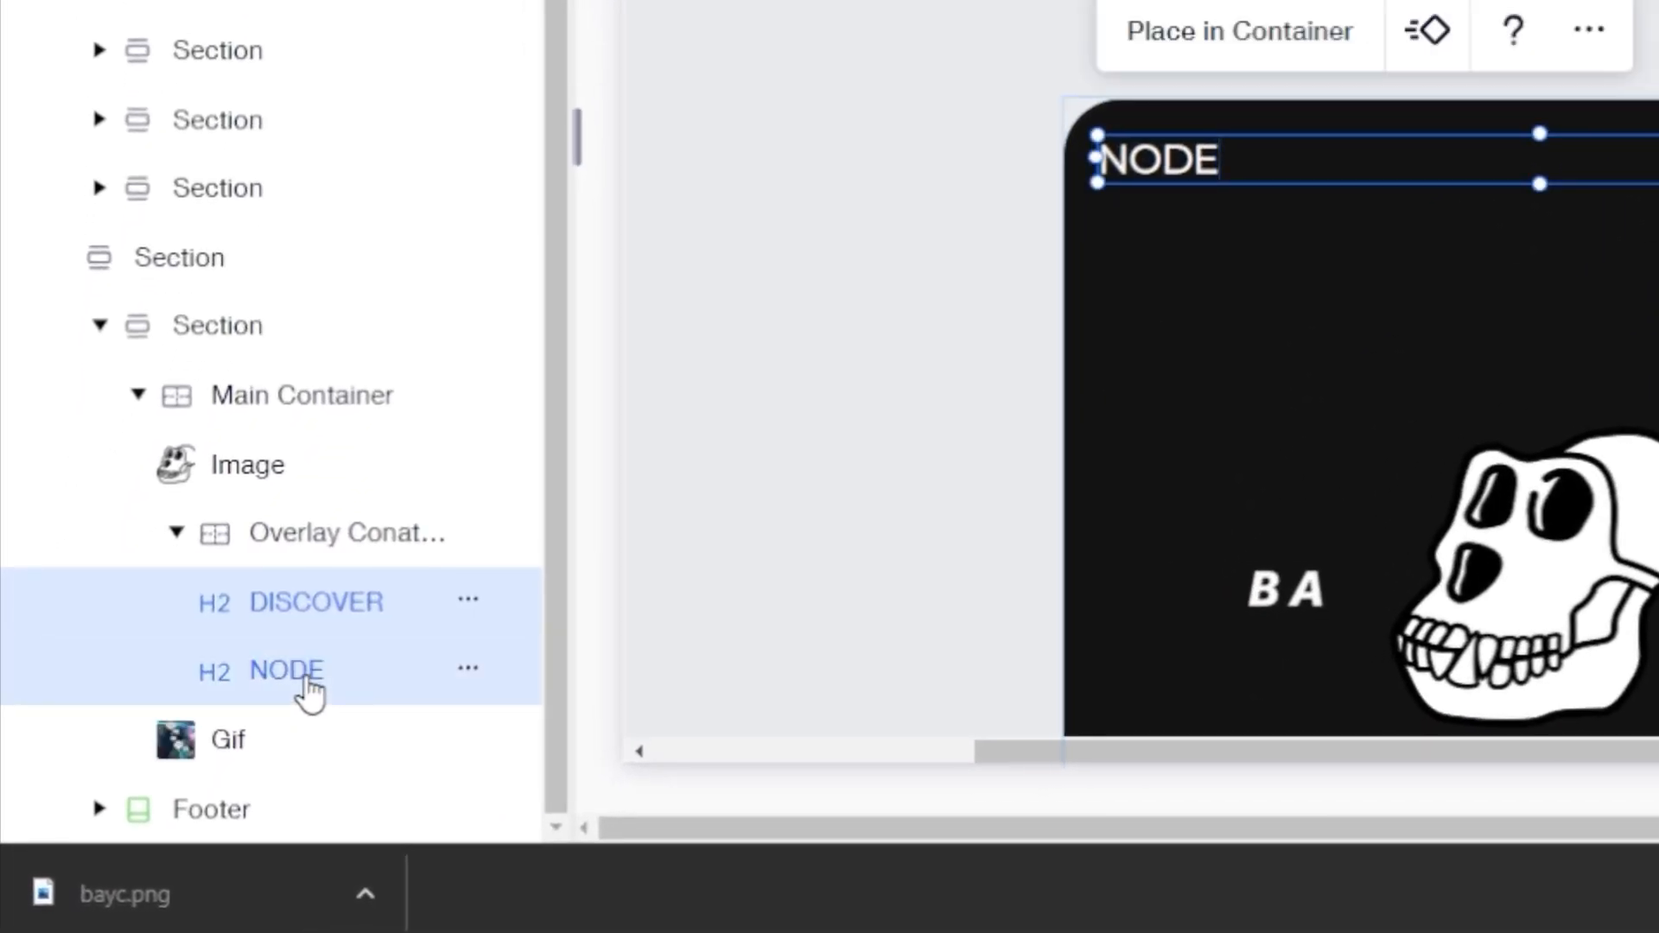
key(Delete)
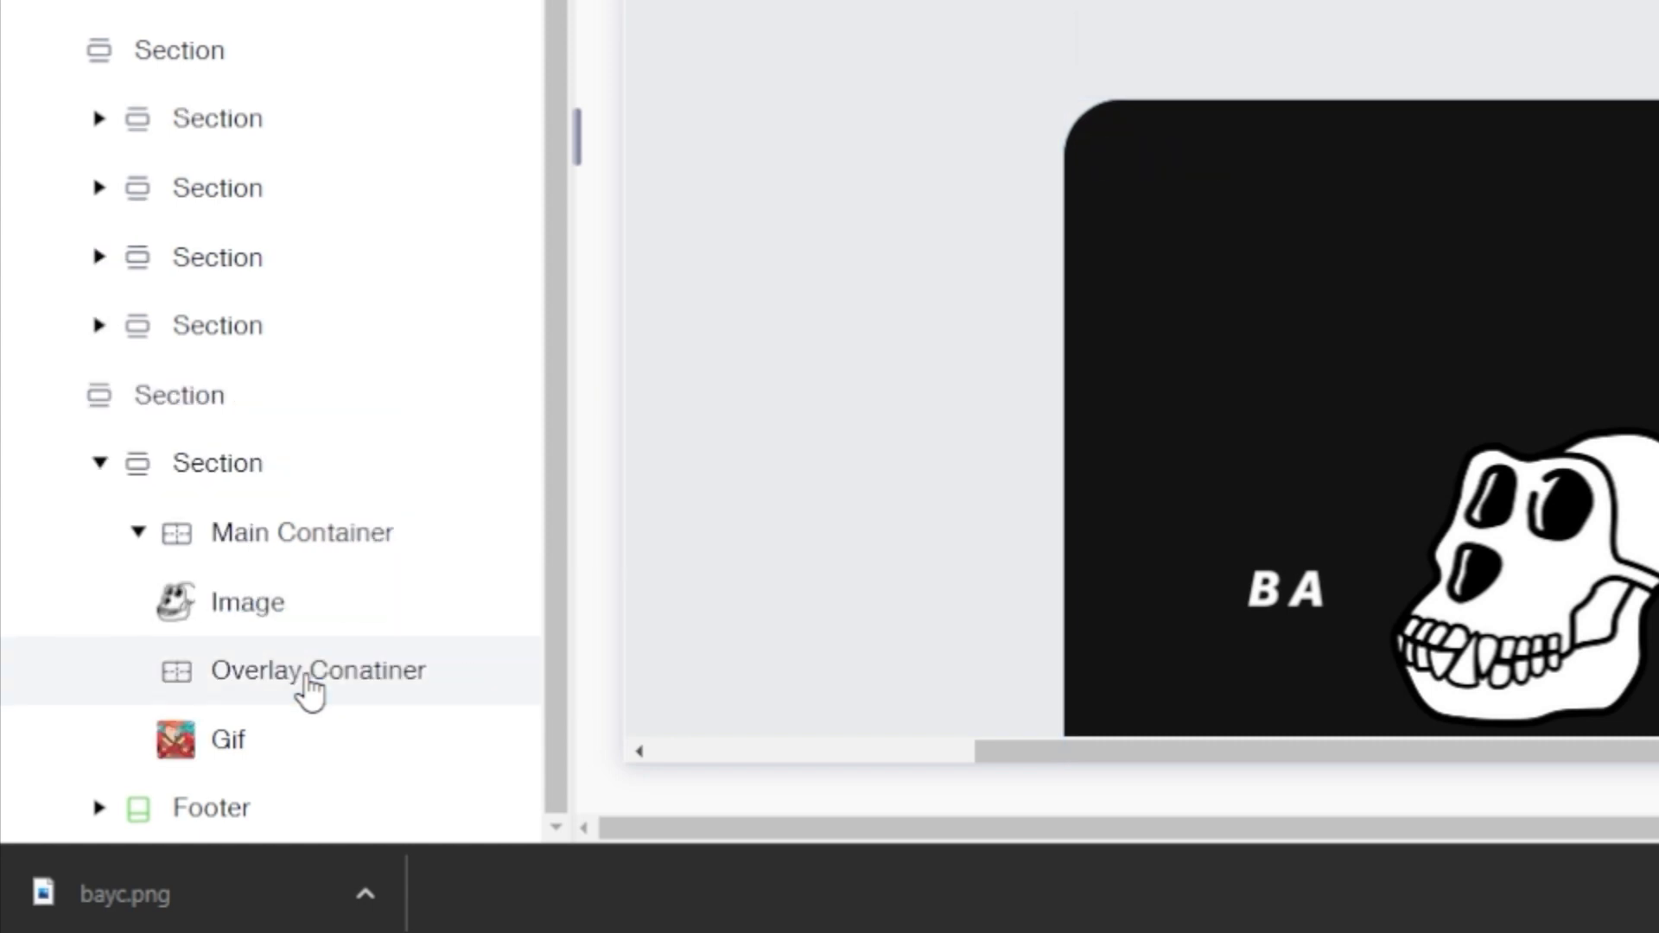
click(262, 543)
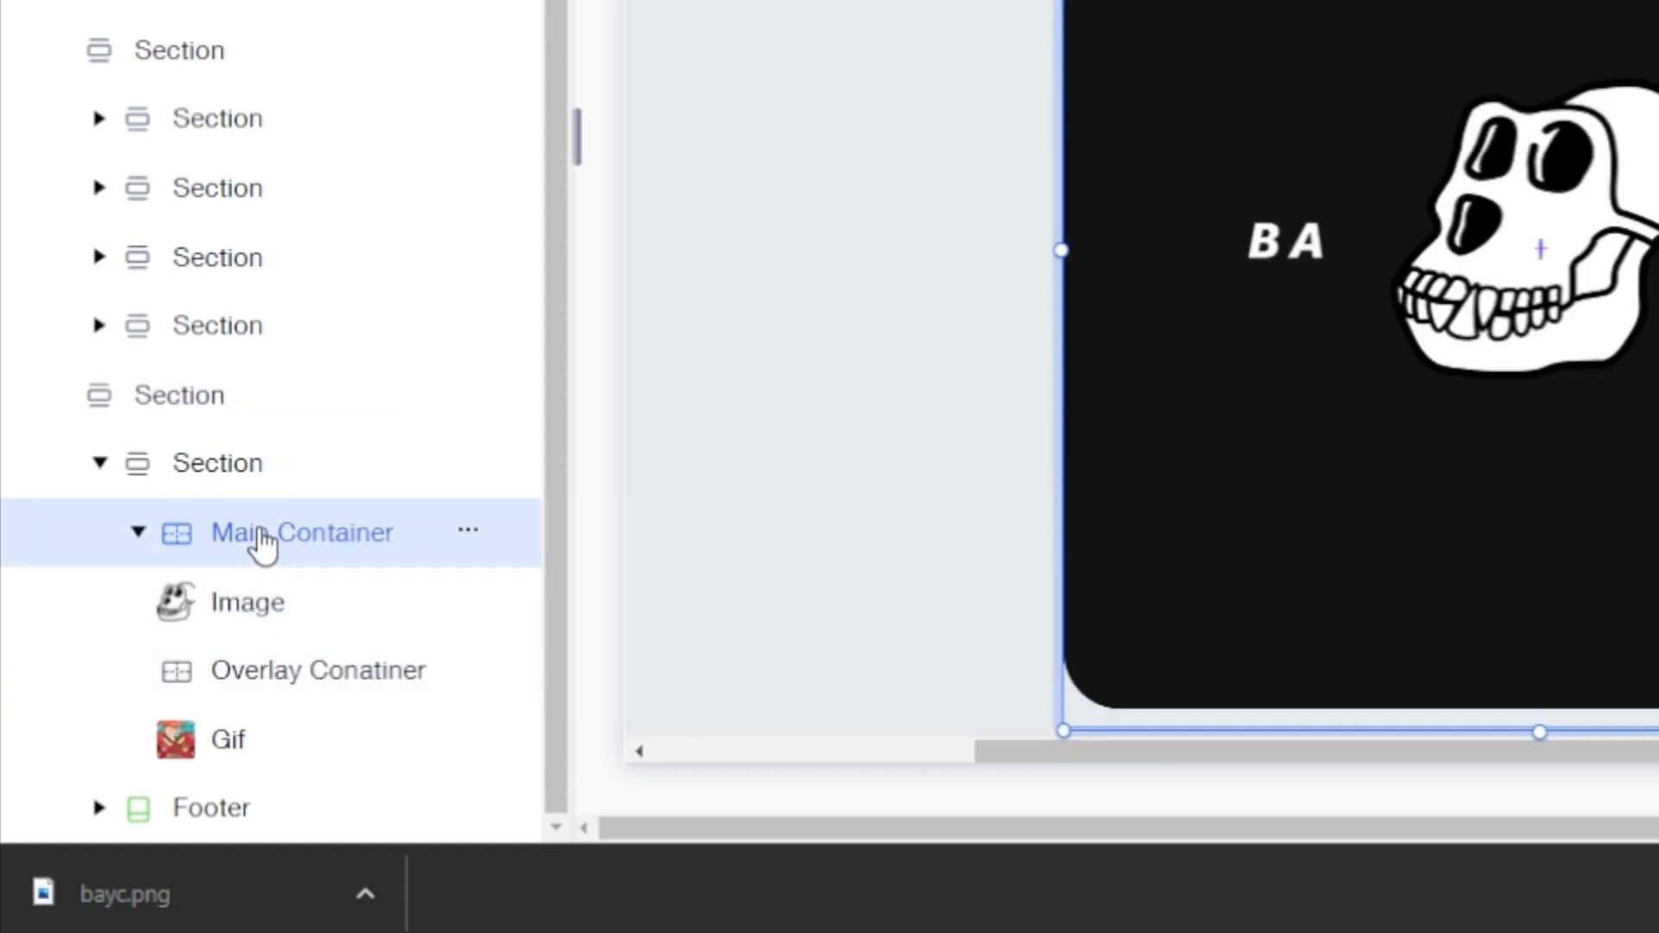
key(ctrl+z)
key(ctrl+z)
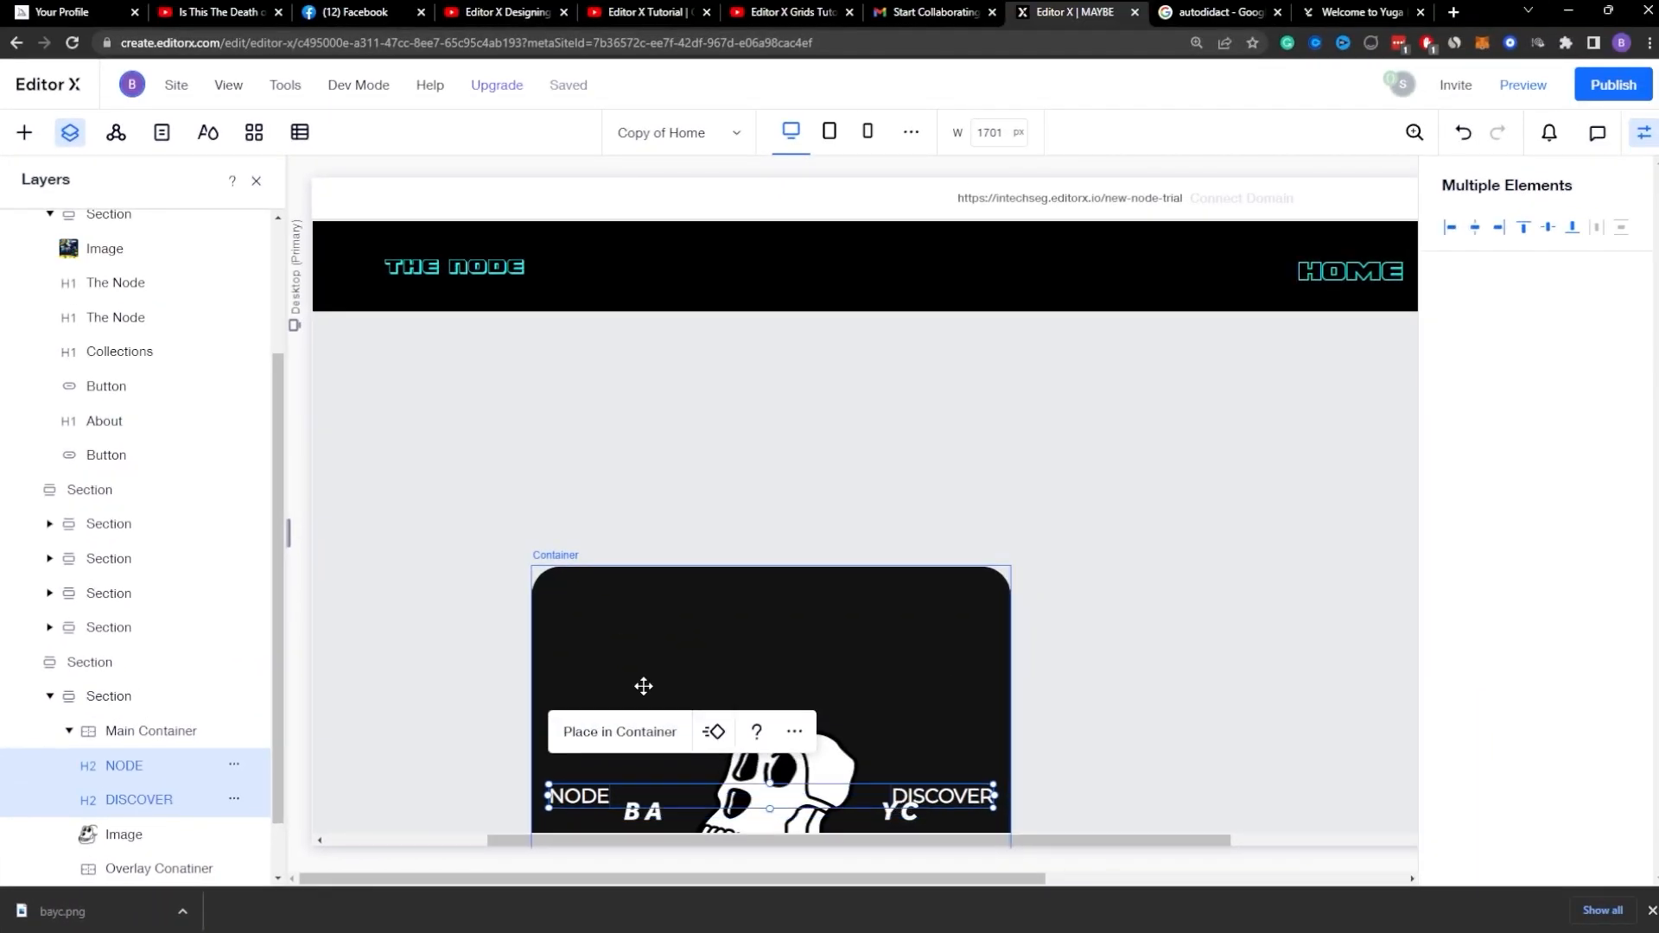
key(shift+Up)
key(shift+Up)
key(shift+Up)
key(shift+Up)
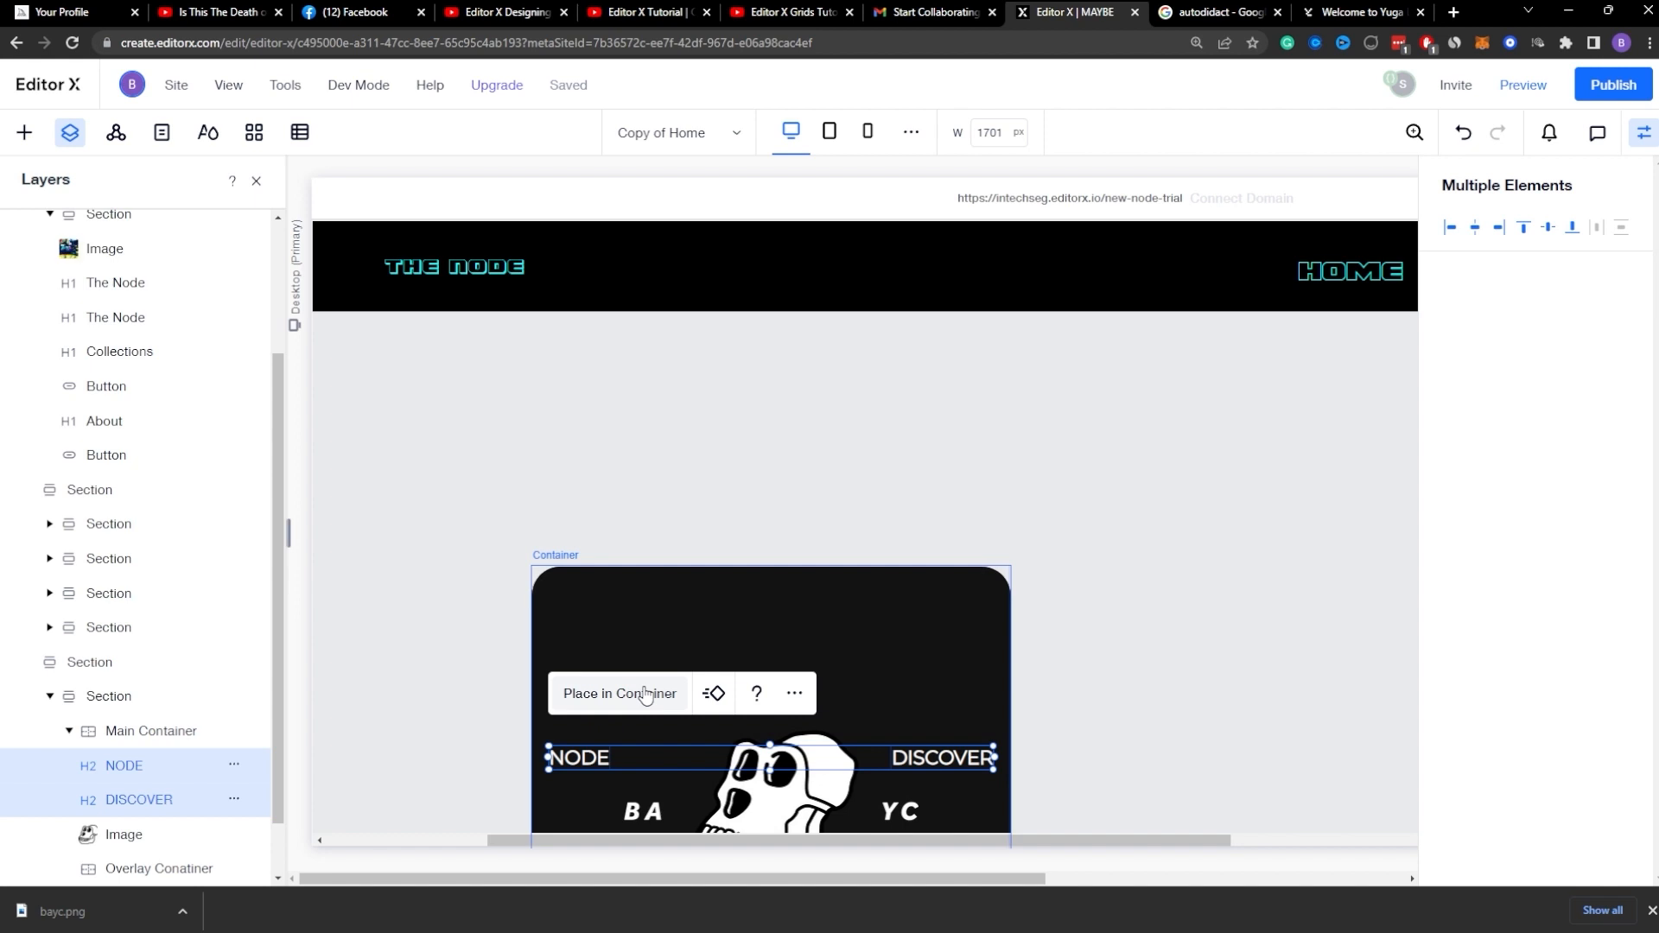
click(645, 692)
click(564, 605)
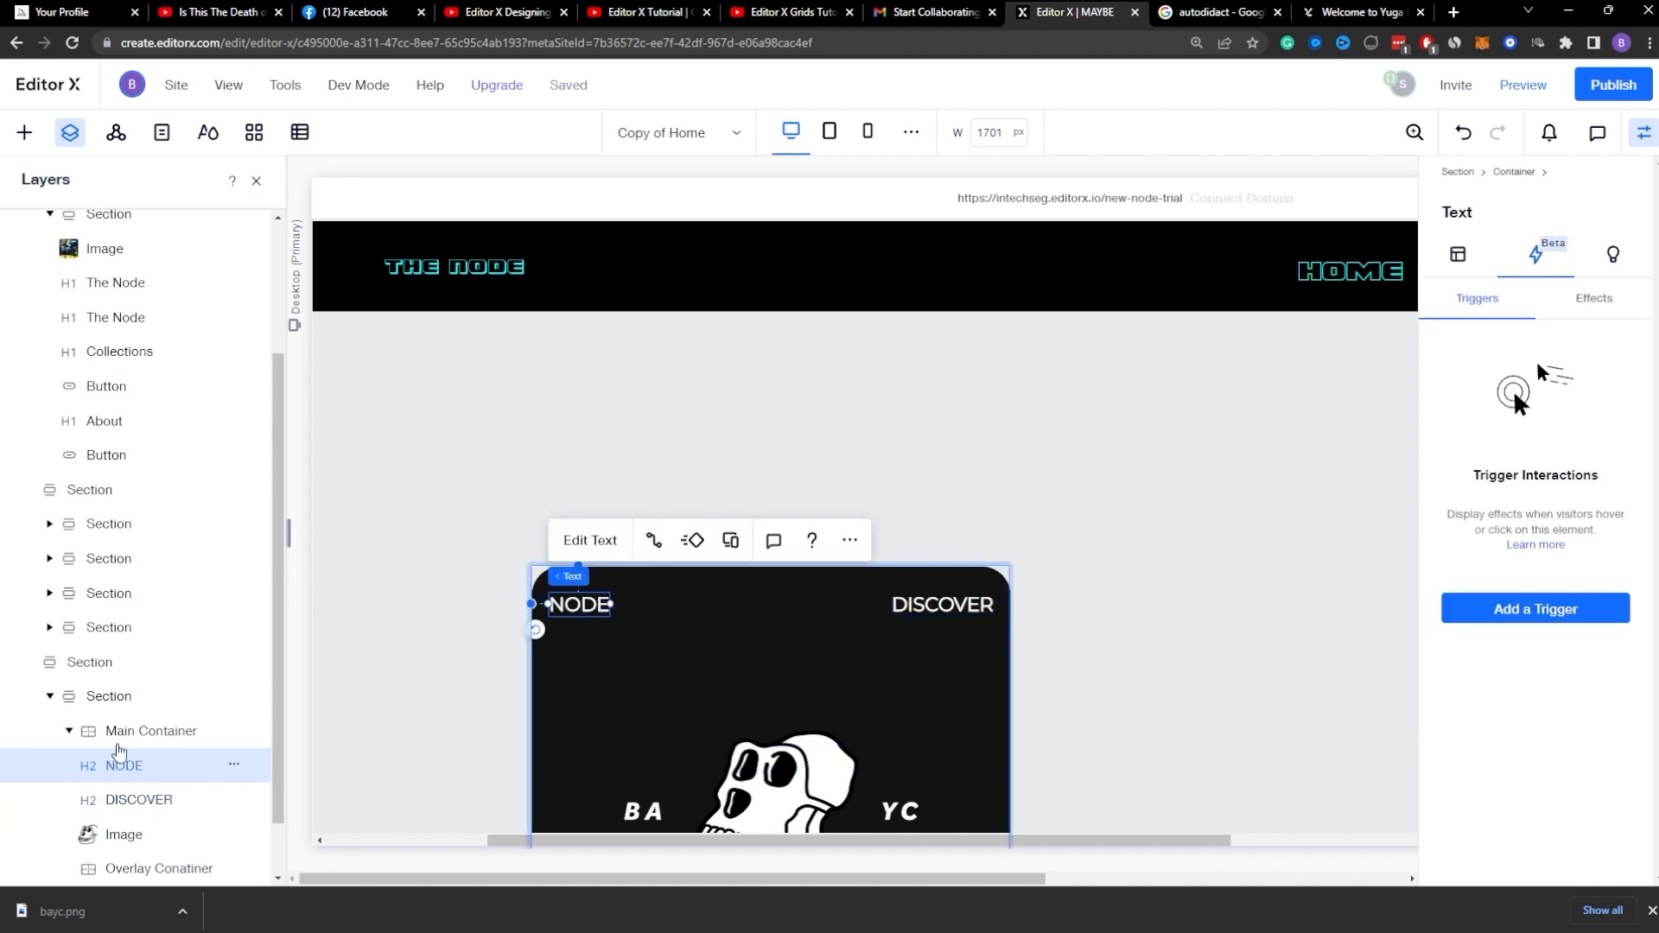
Step: Reopen the Main Container's hover effect and set the overlay container's opacity to 15%
click(142, 730)
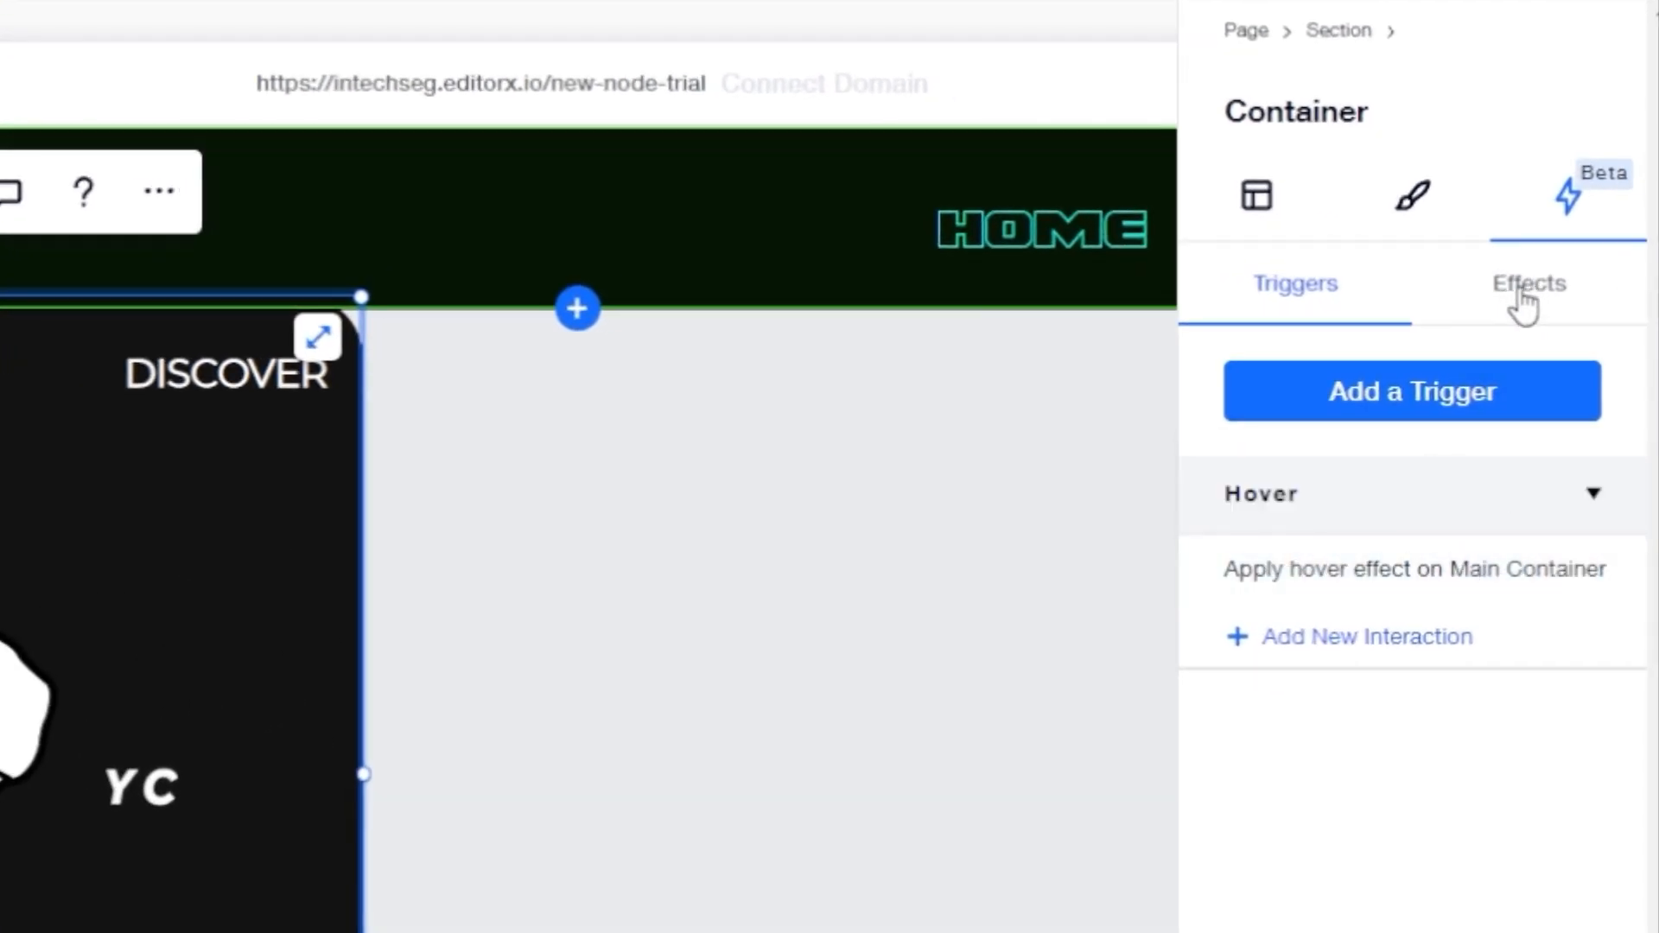
click(1555, 298)
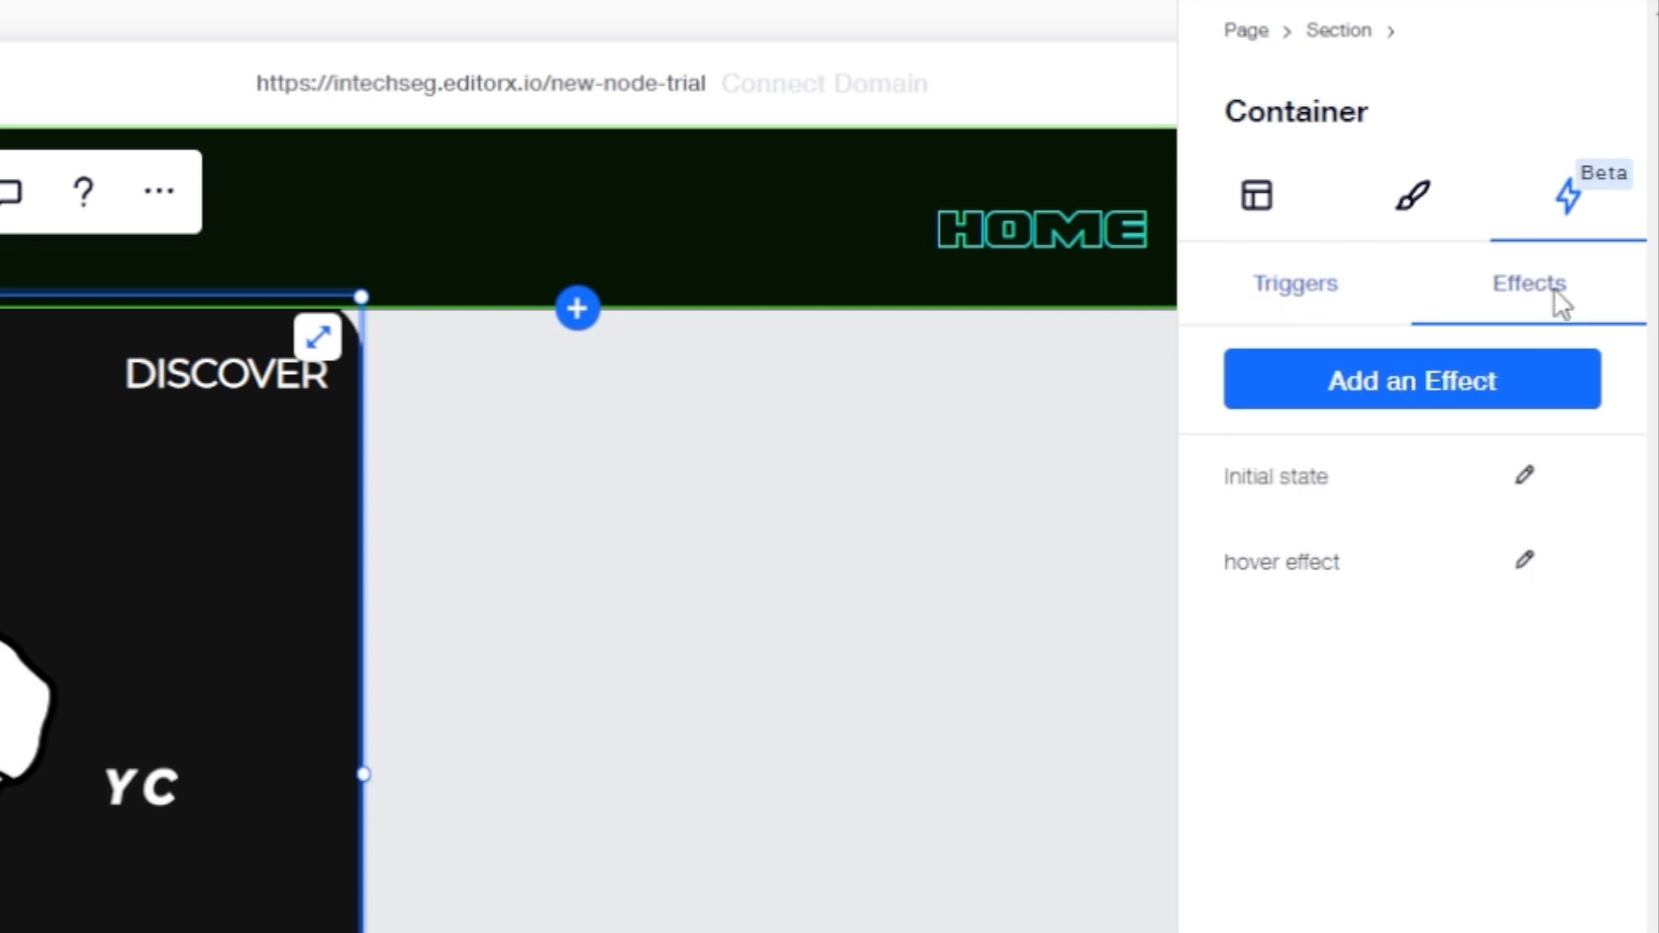
click(1526, 563)
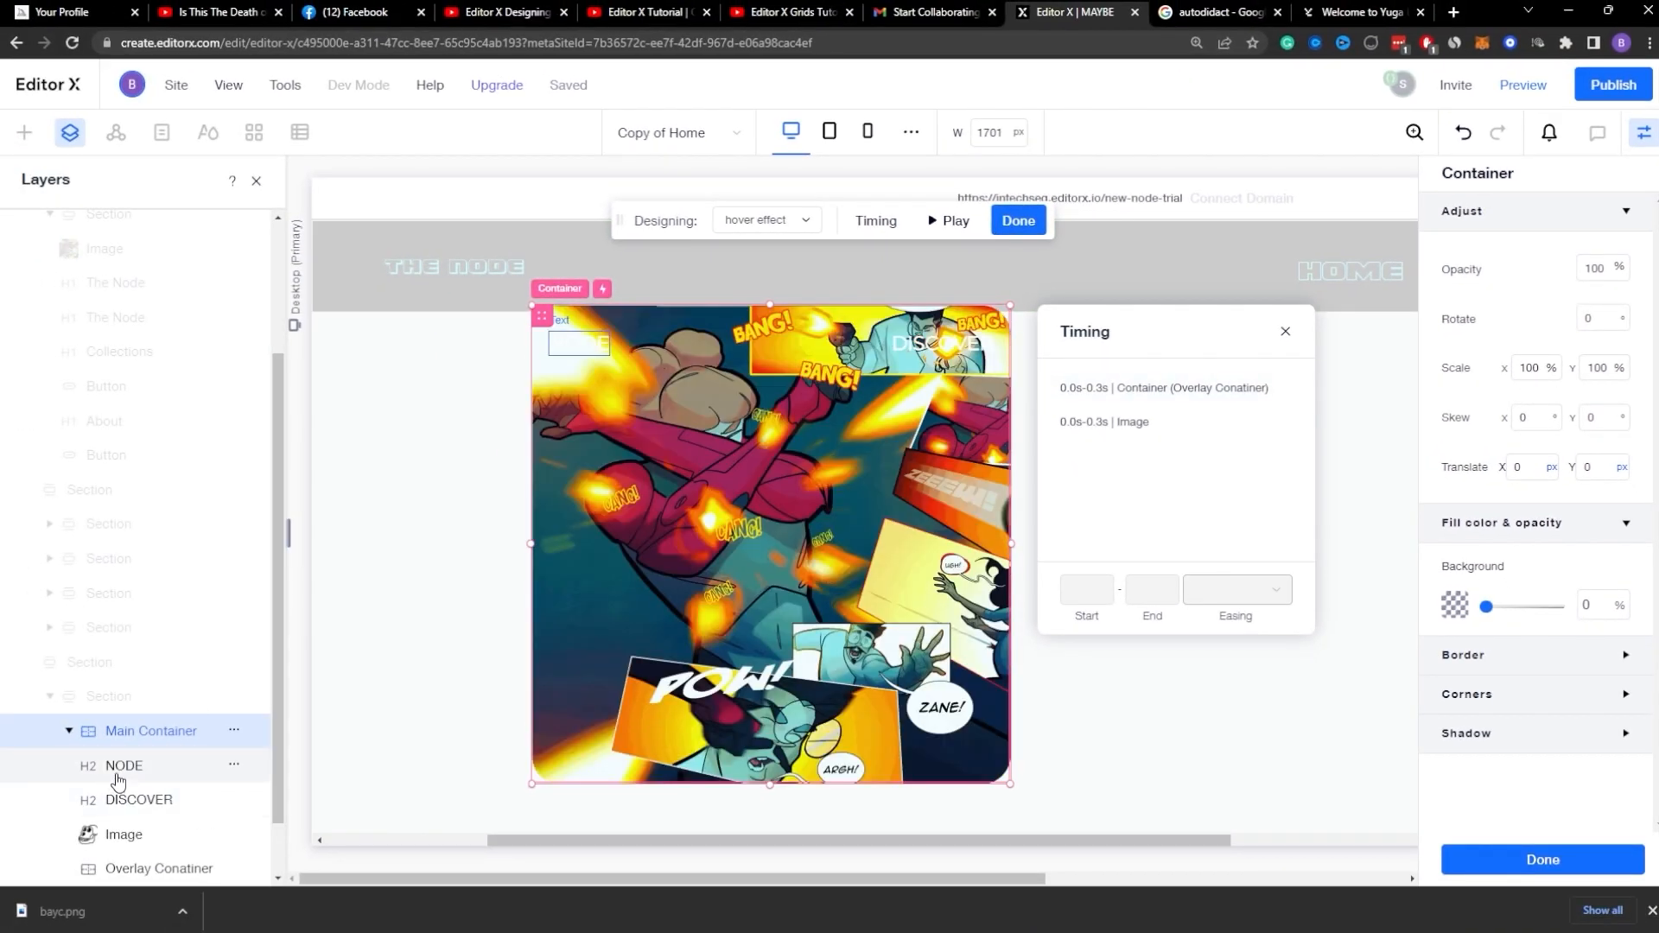
click(119, 778)
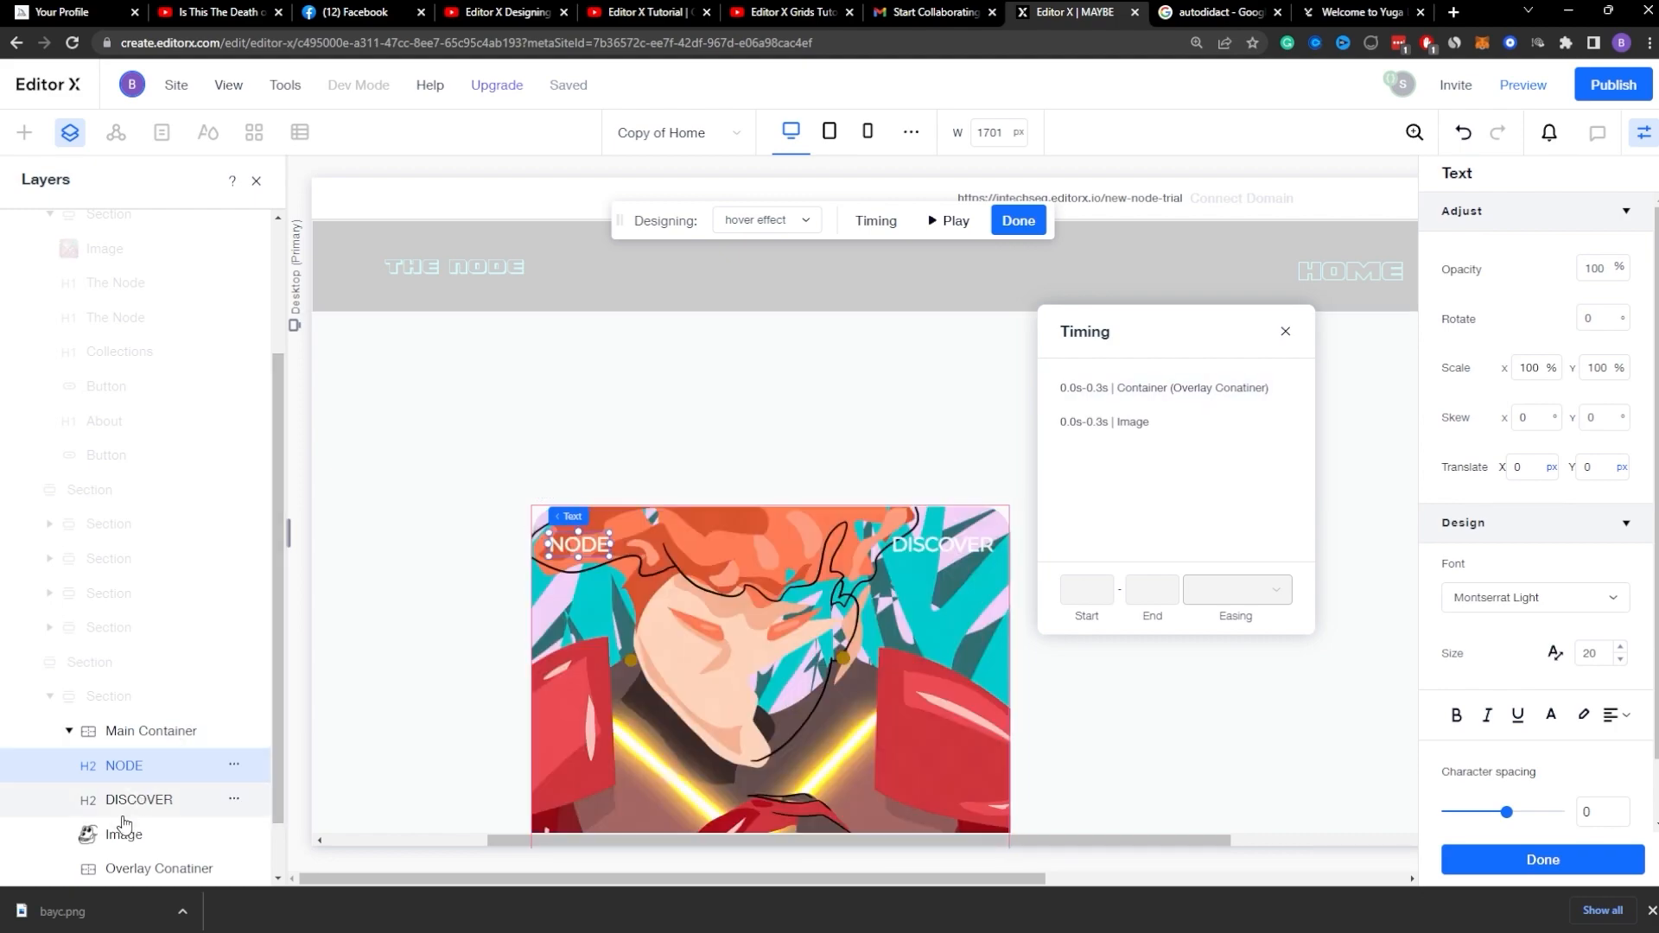
scroll(143, 812, down, 1)
click(148, 798)
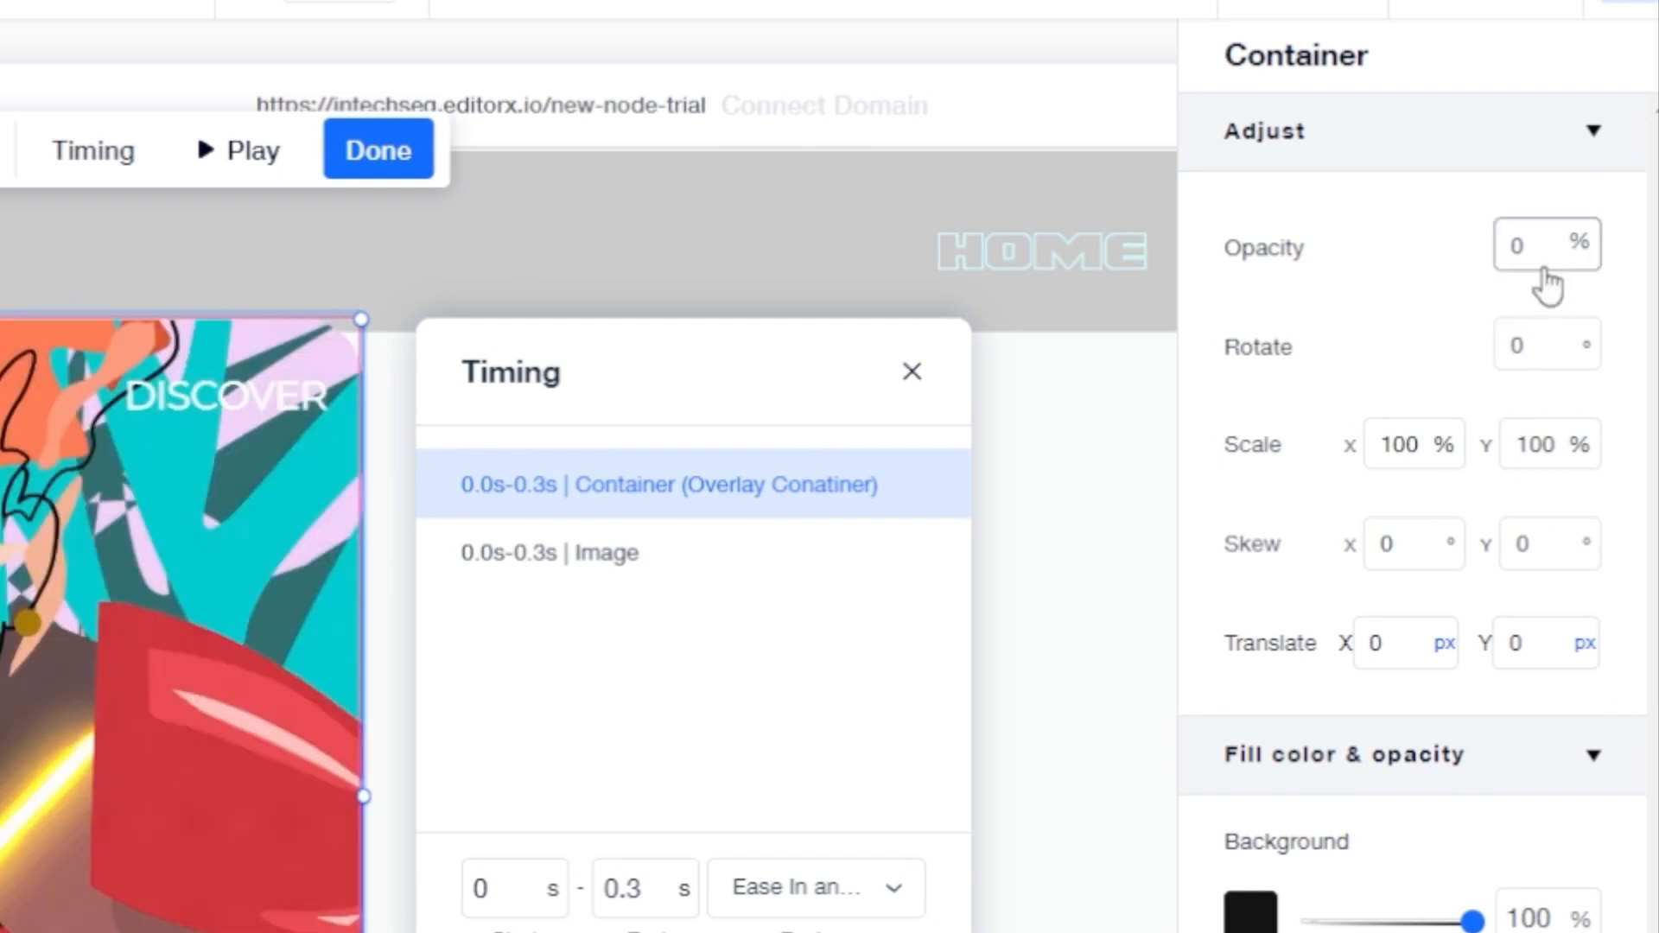
click(1573, 263)
text(5)
key(Return)
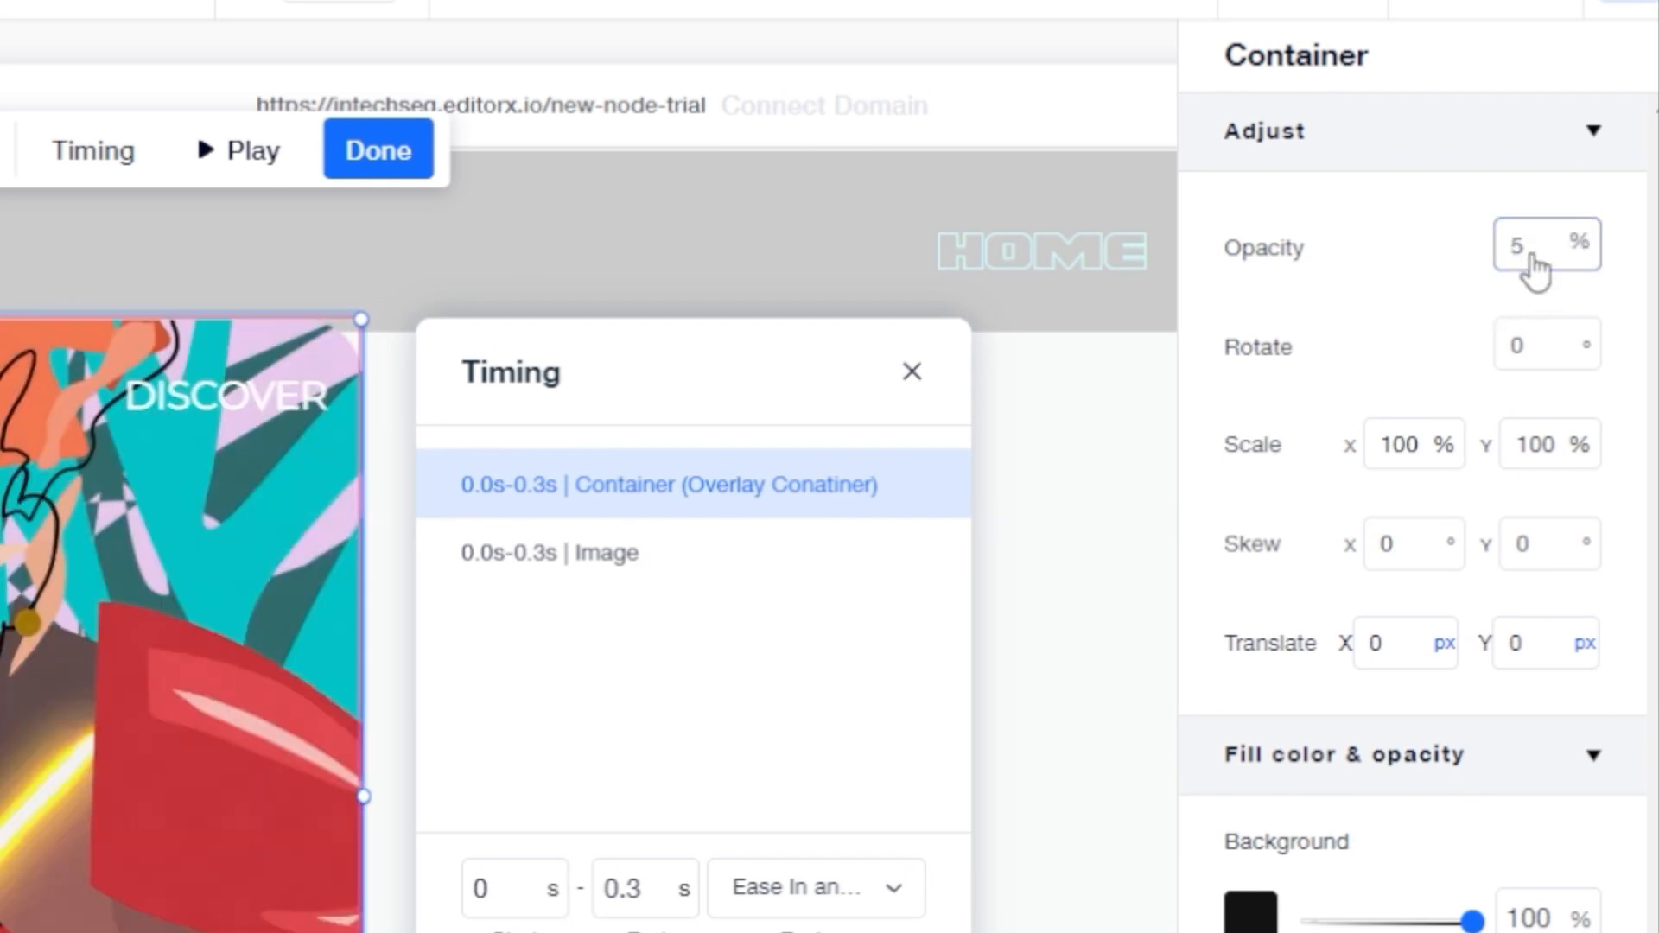
click(1533, 255)
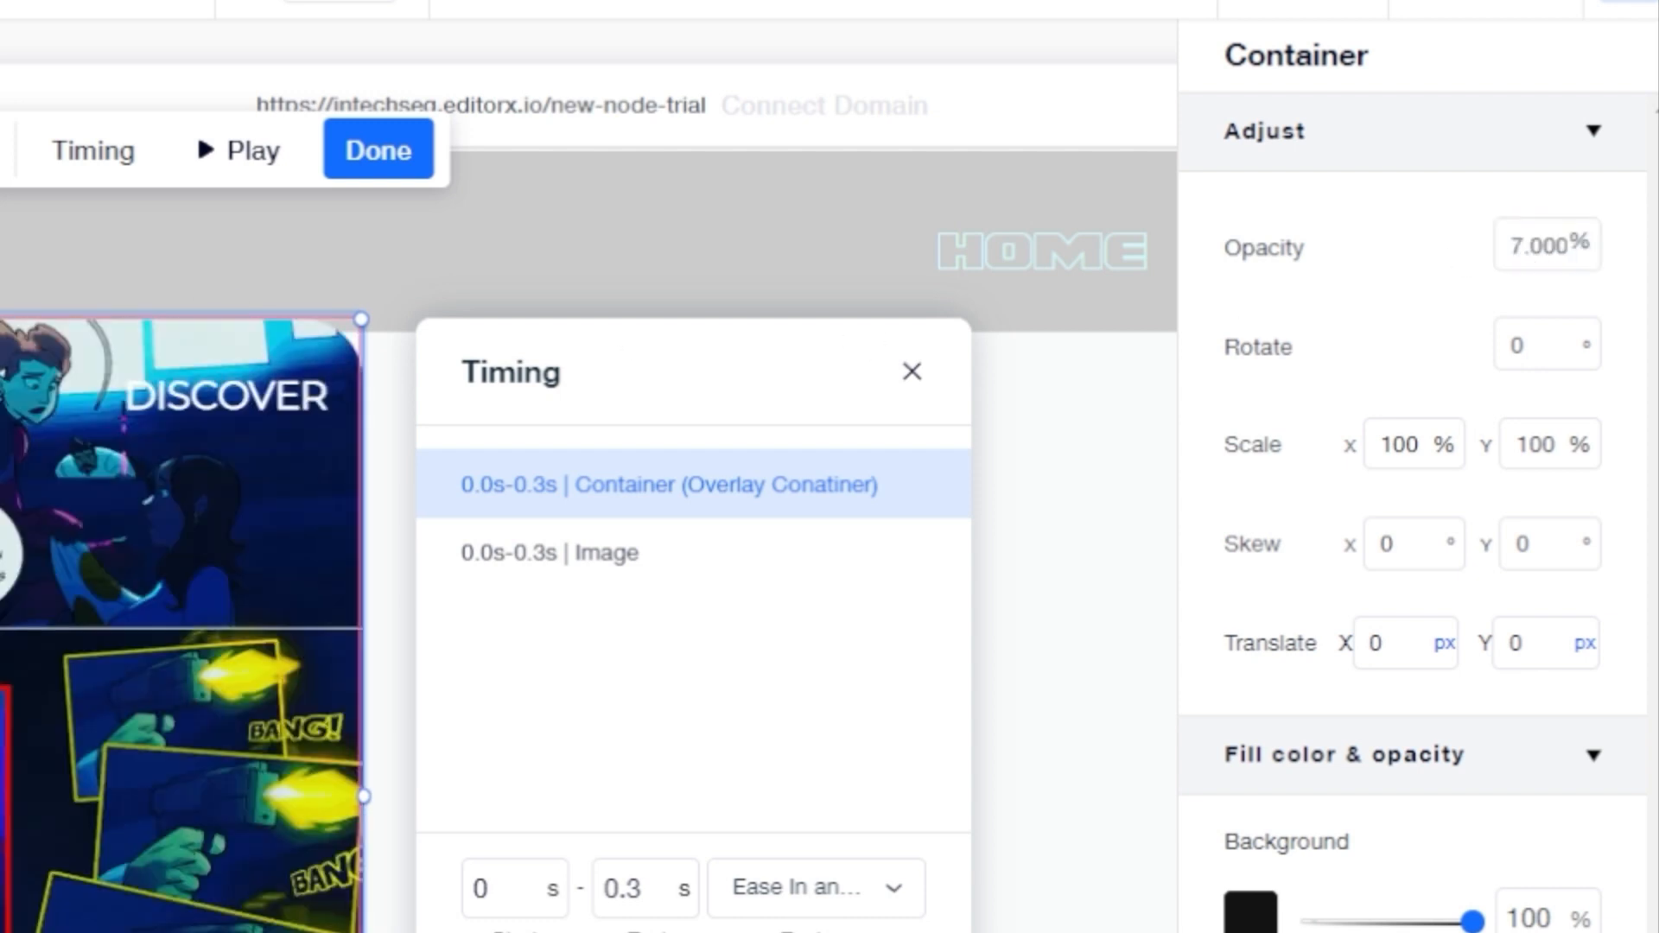
click(1551, 248)
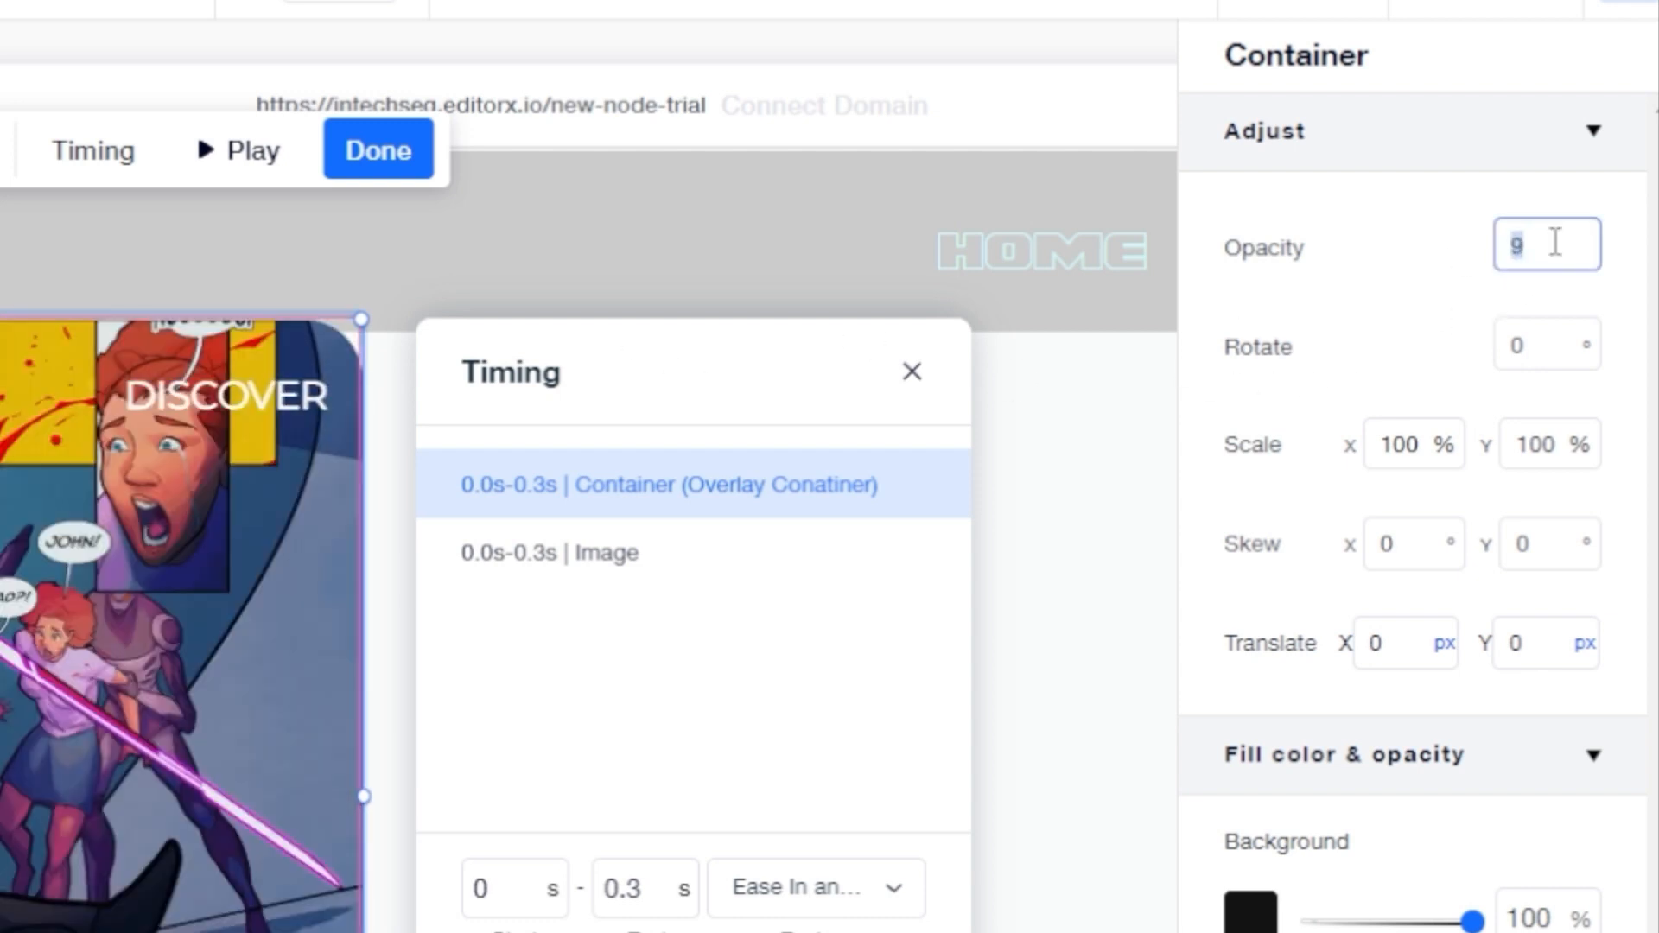
text(15)
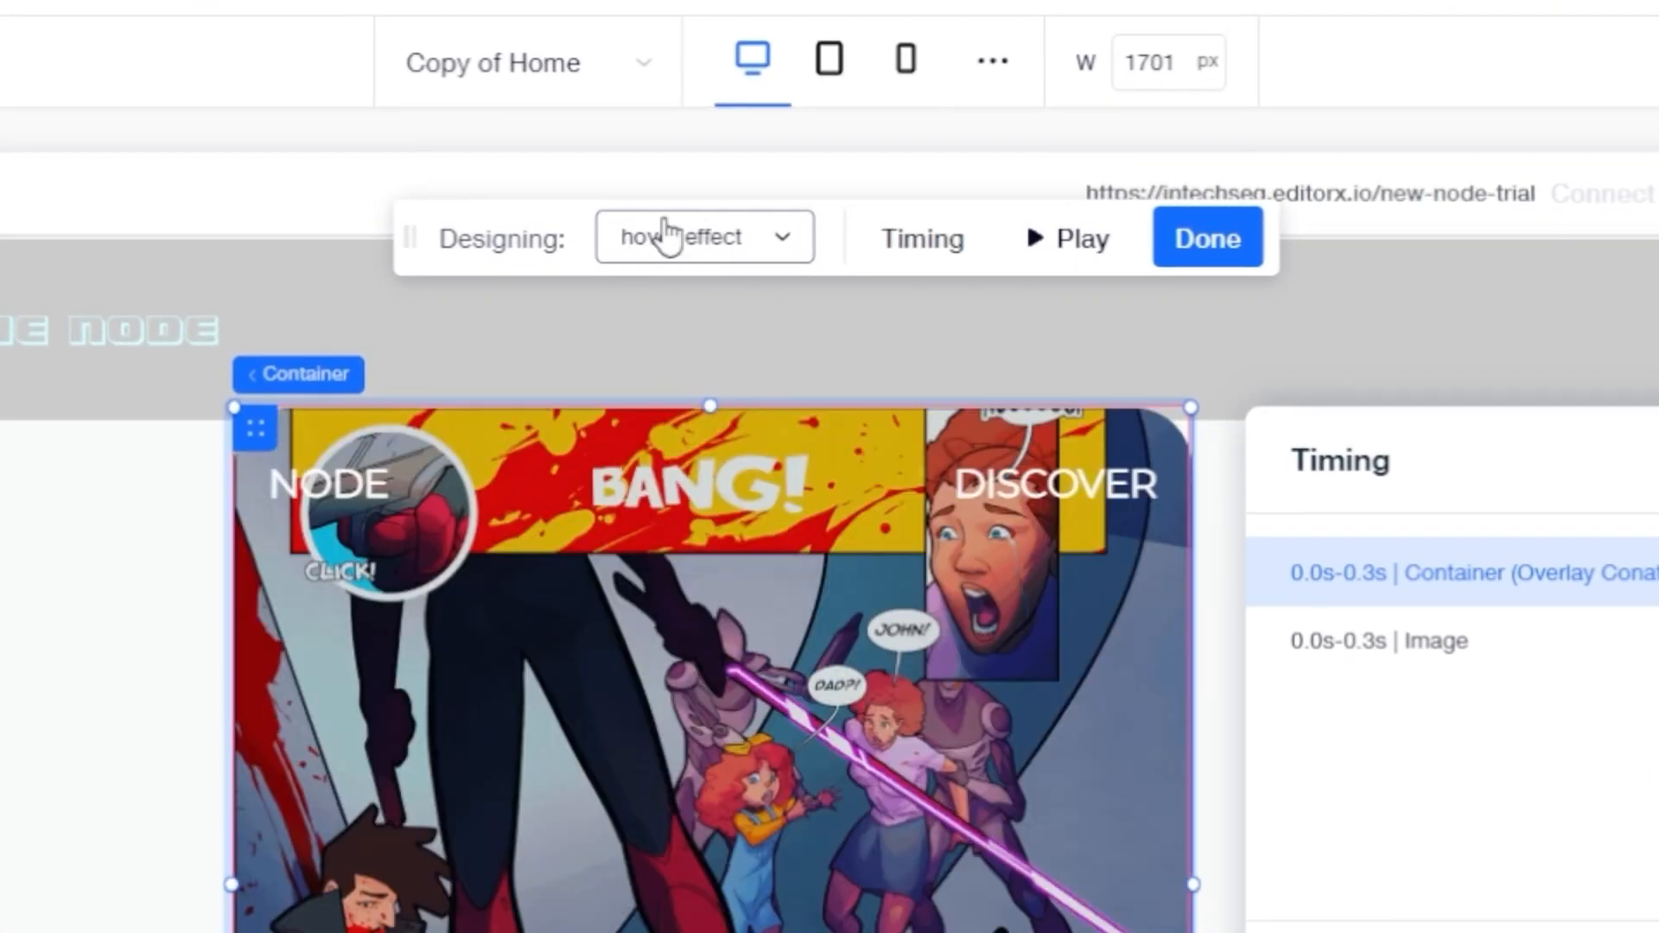
Step: In the Initial state, shift both NODE and DISCOVER titles up with a Translate Y of -70 px
click(750, 224)
click(679, 362)
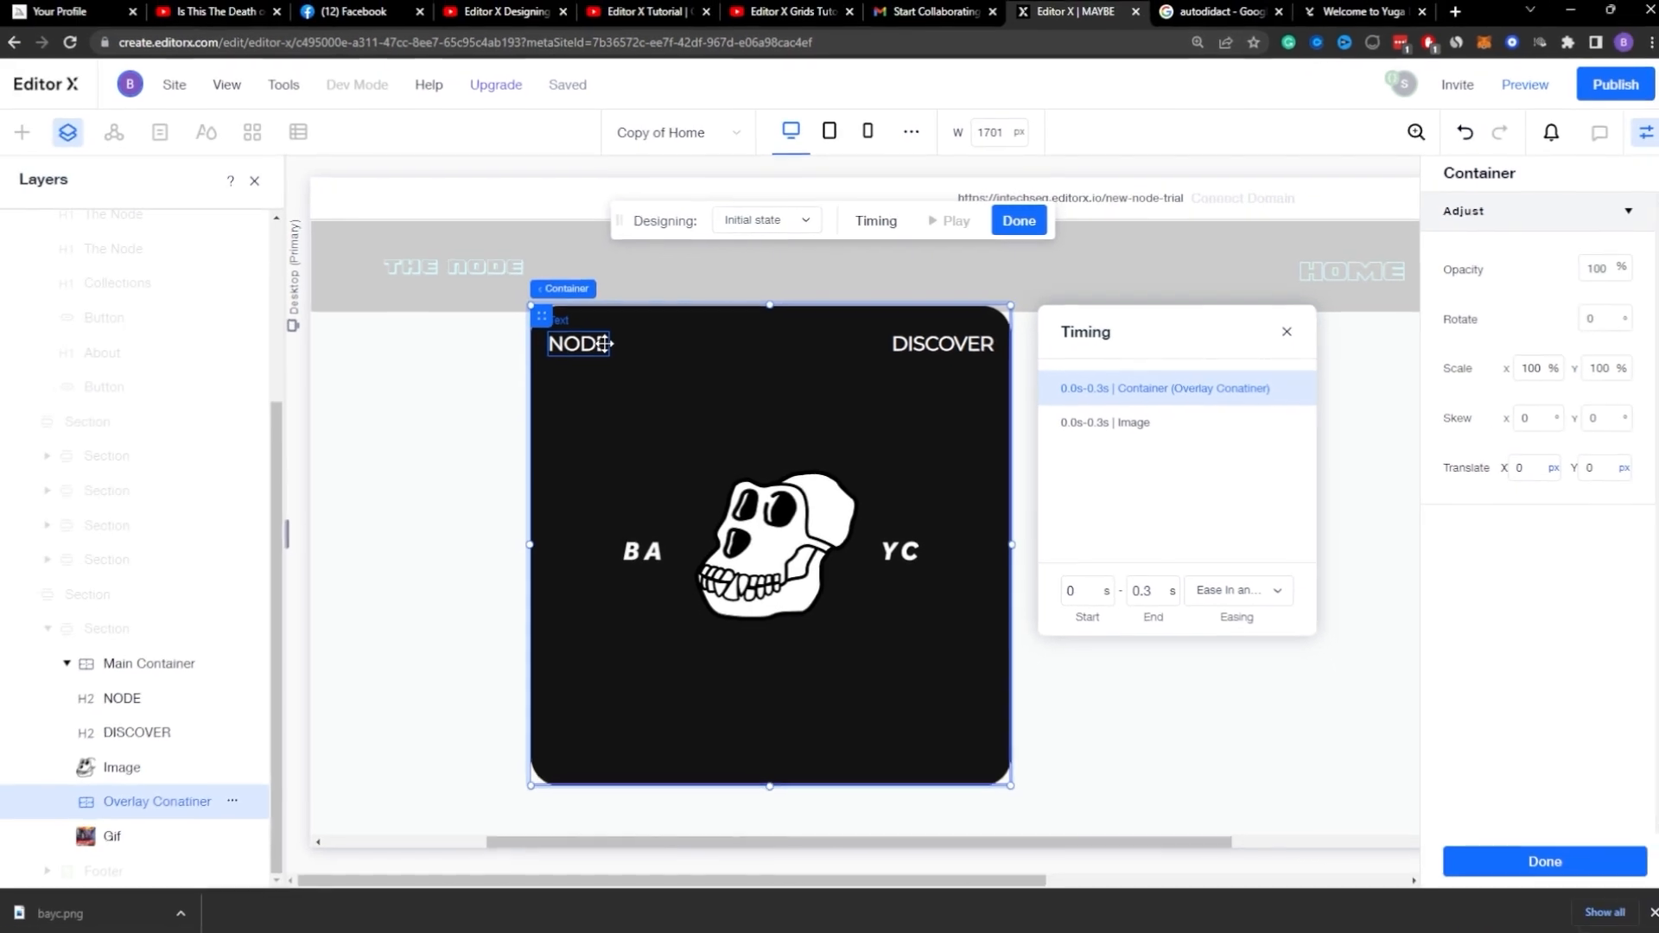
click(603, 344)
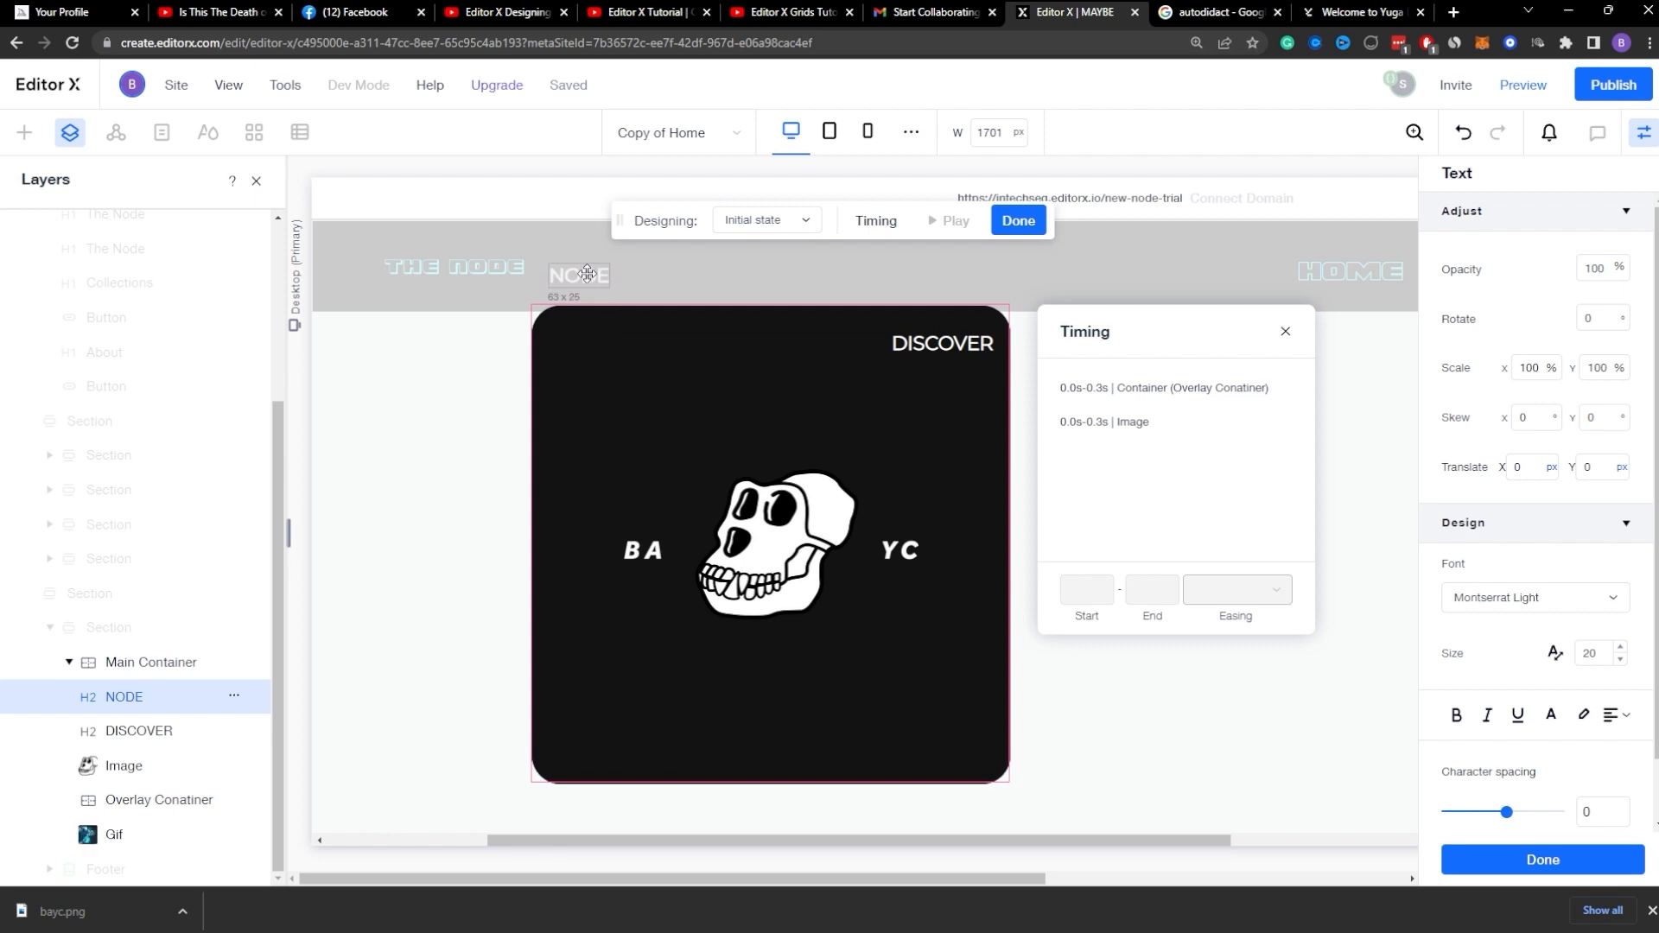
drag(587, 274, 587, 274)
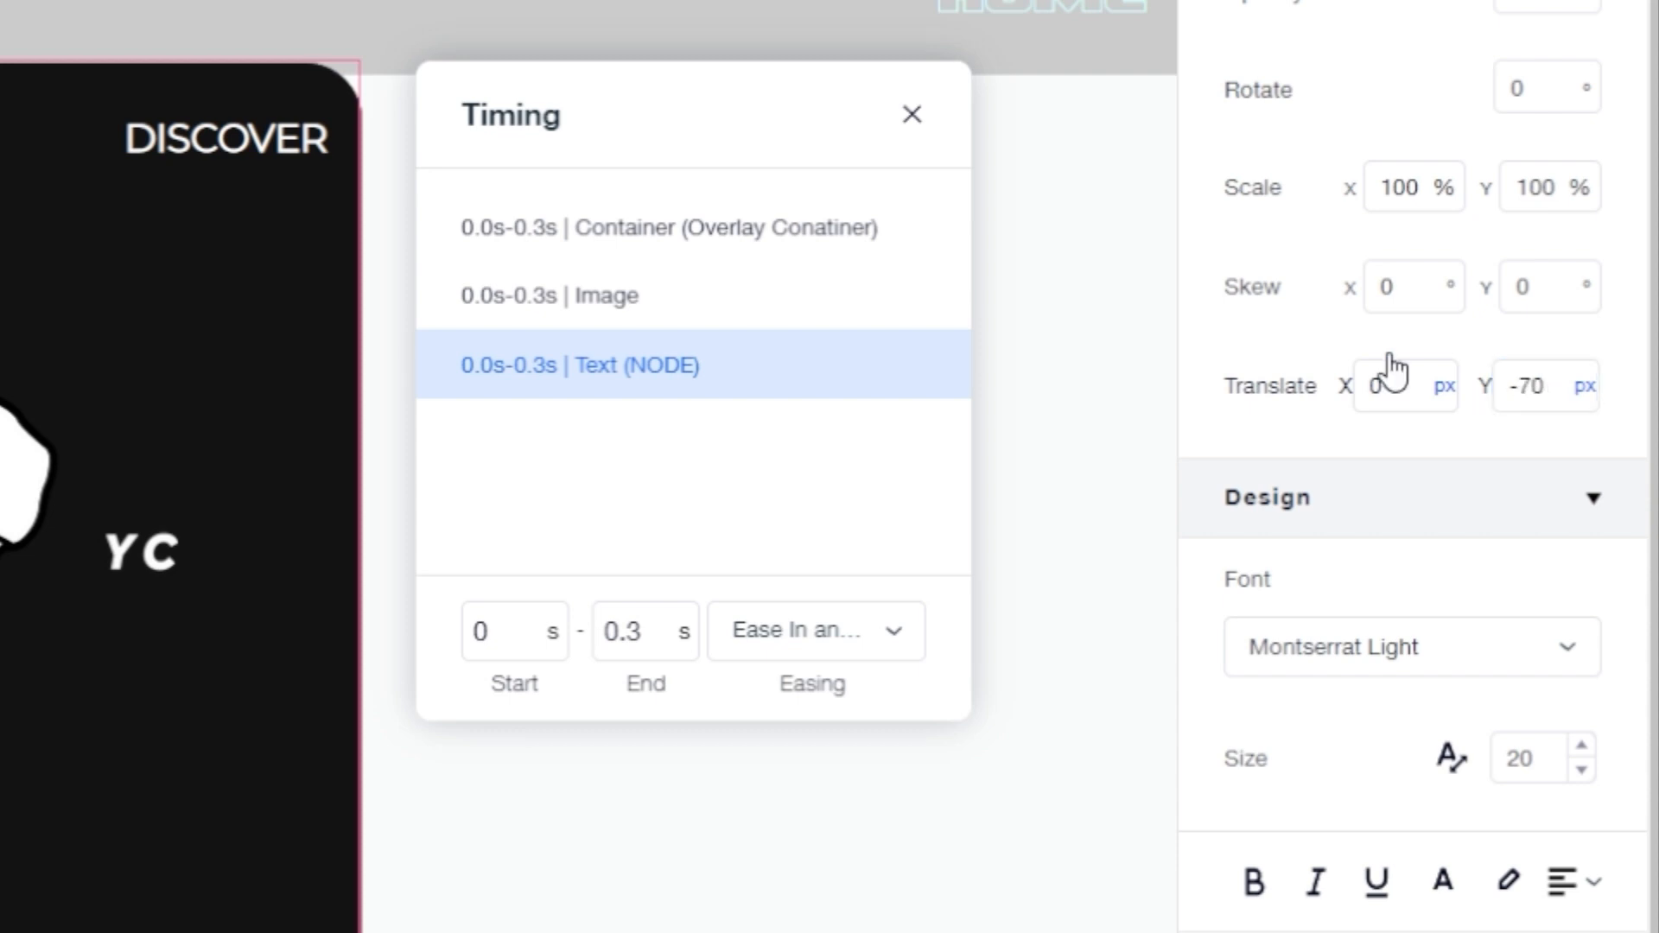
click(1586, 404)
click(1534, 346)
click(198, 147)
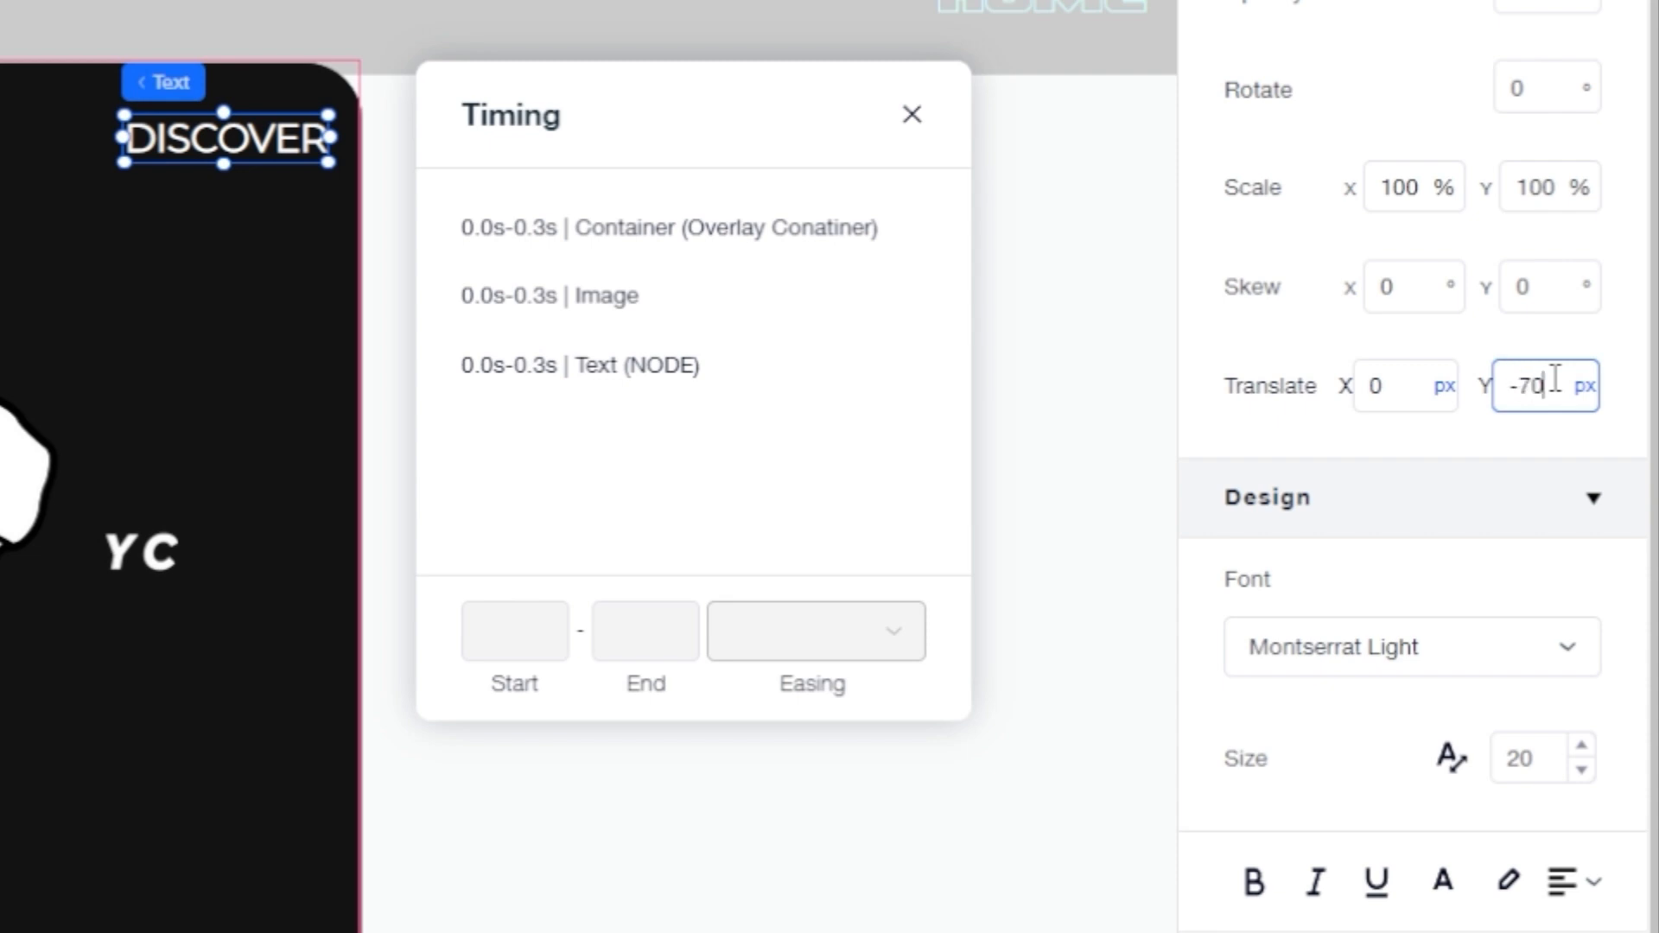
key(Return)
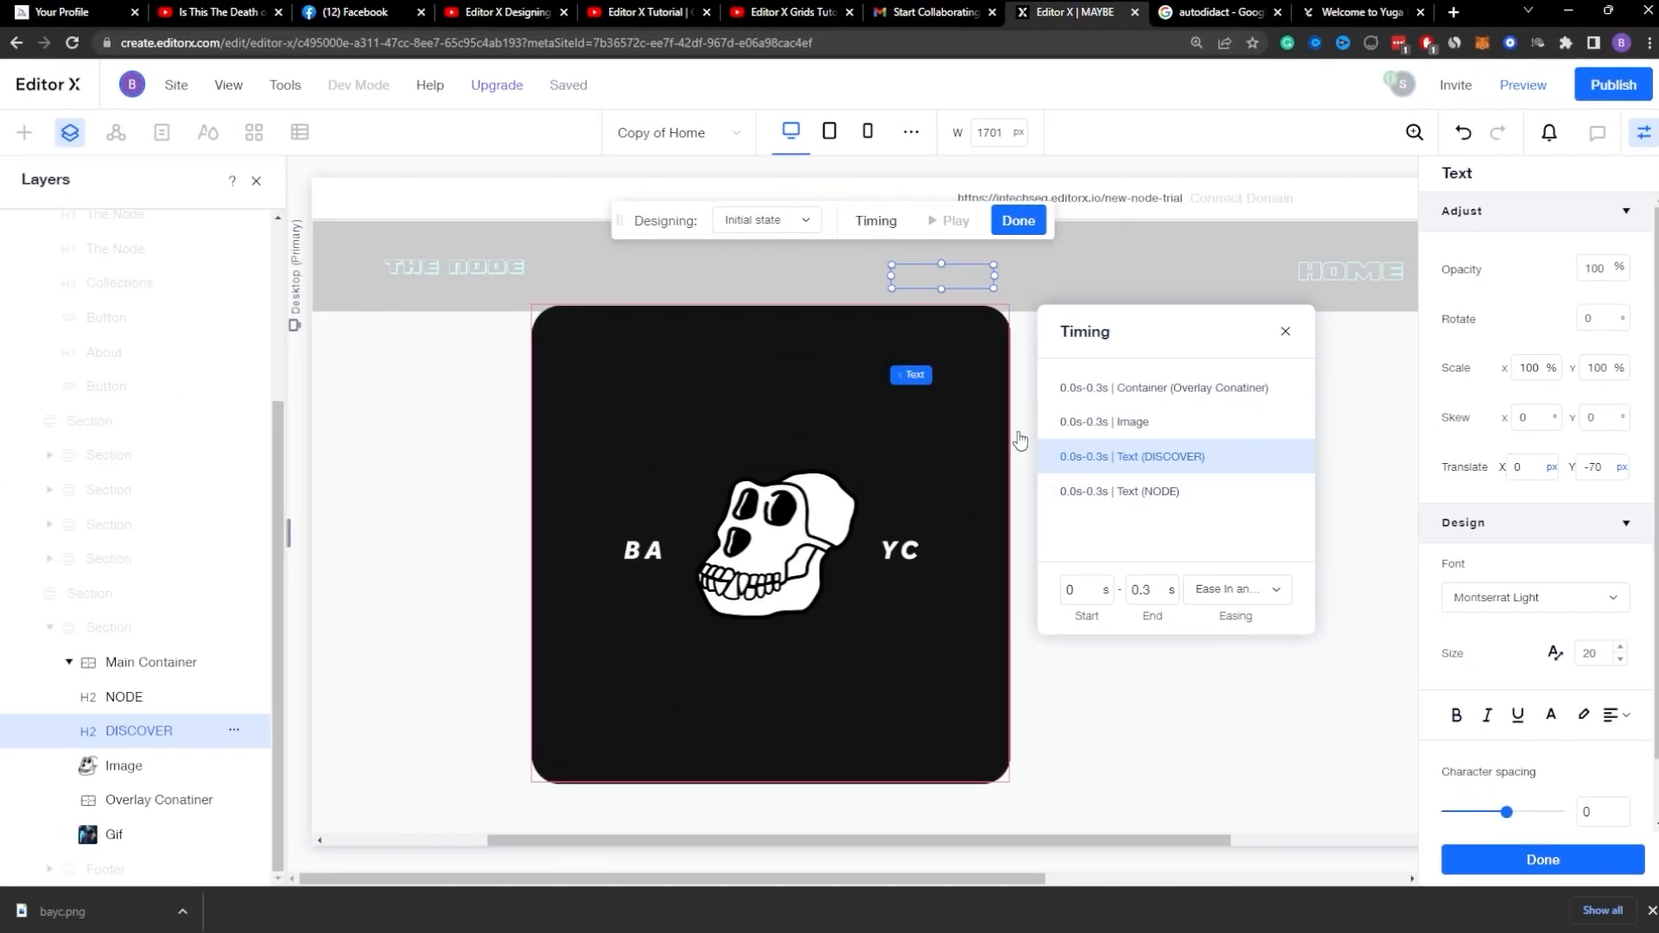
Step: Finish the animation and preview the card's hover effect on the page
click(1015, 225)
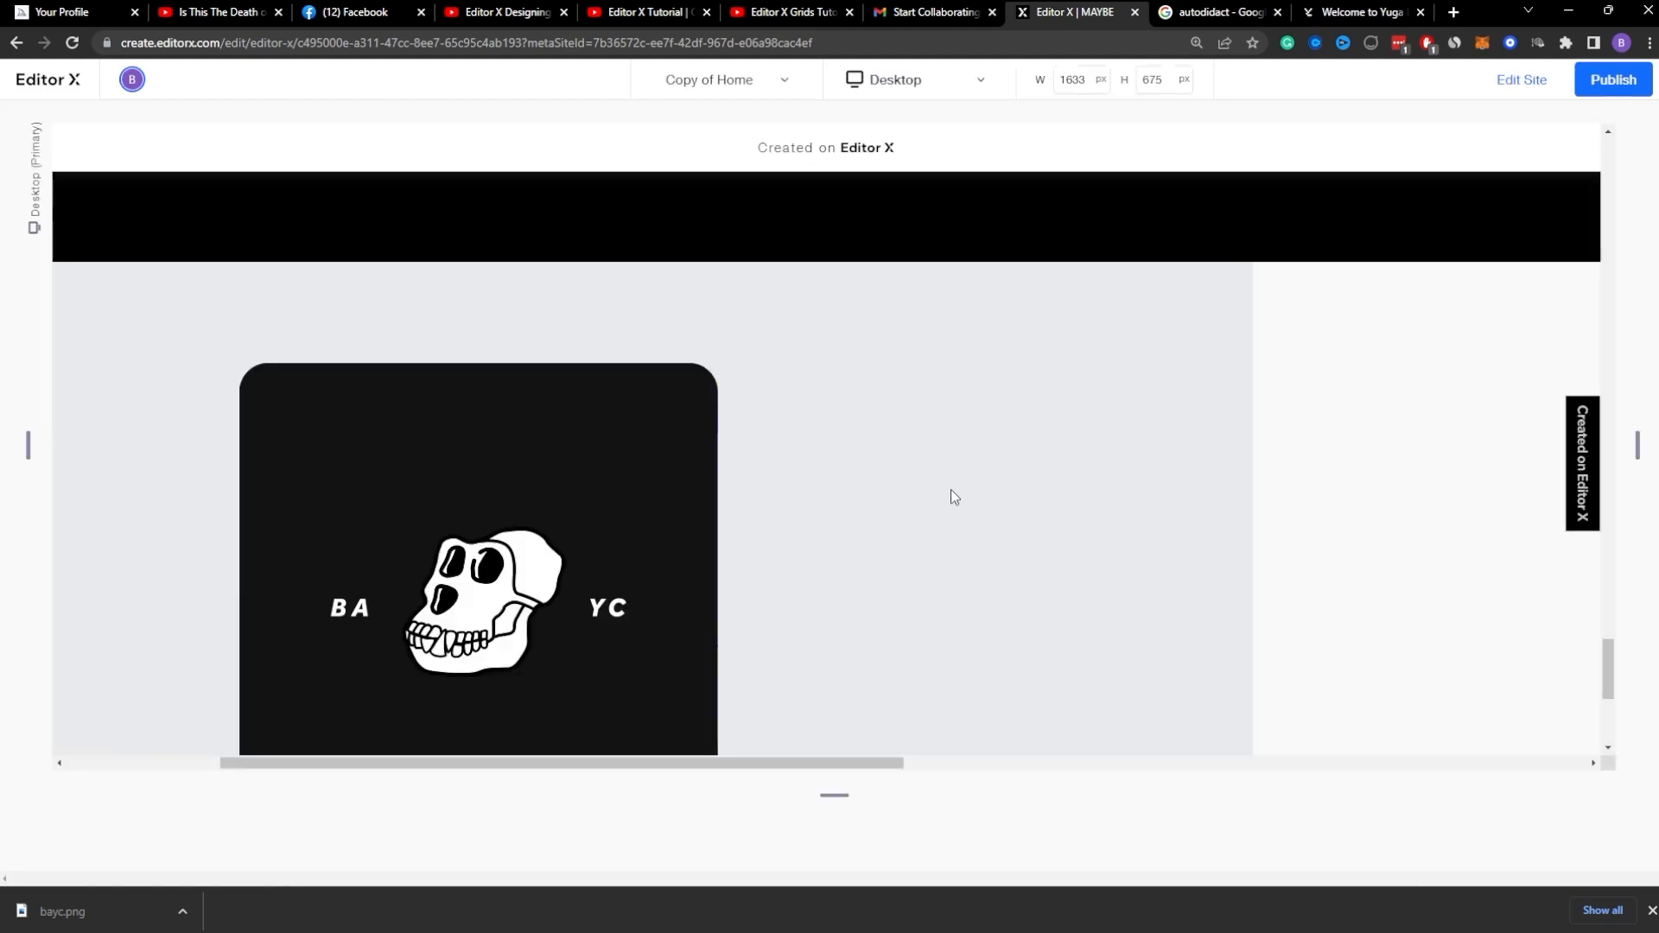
scroll(1117, 438, down, 1)
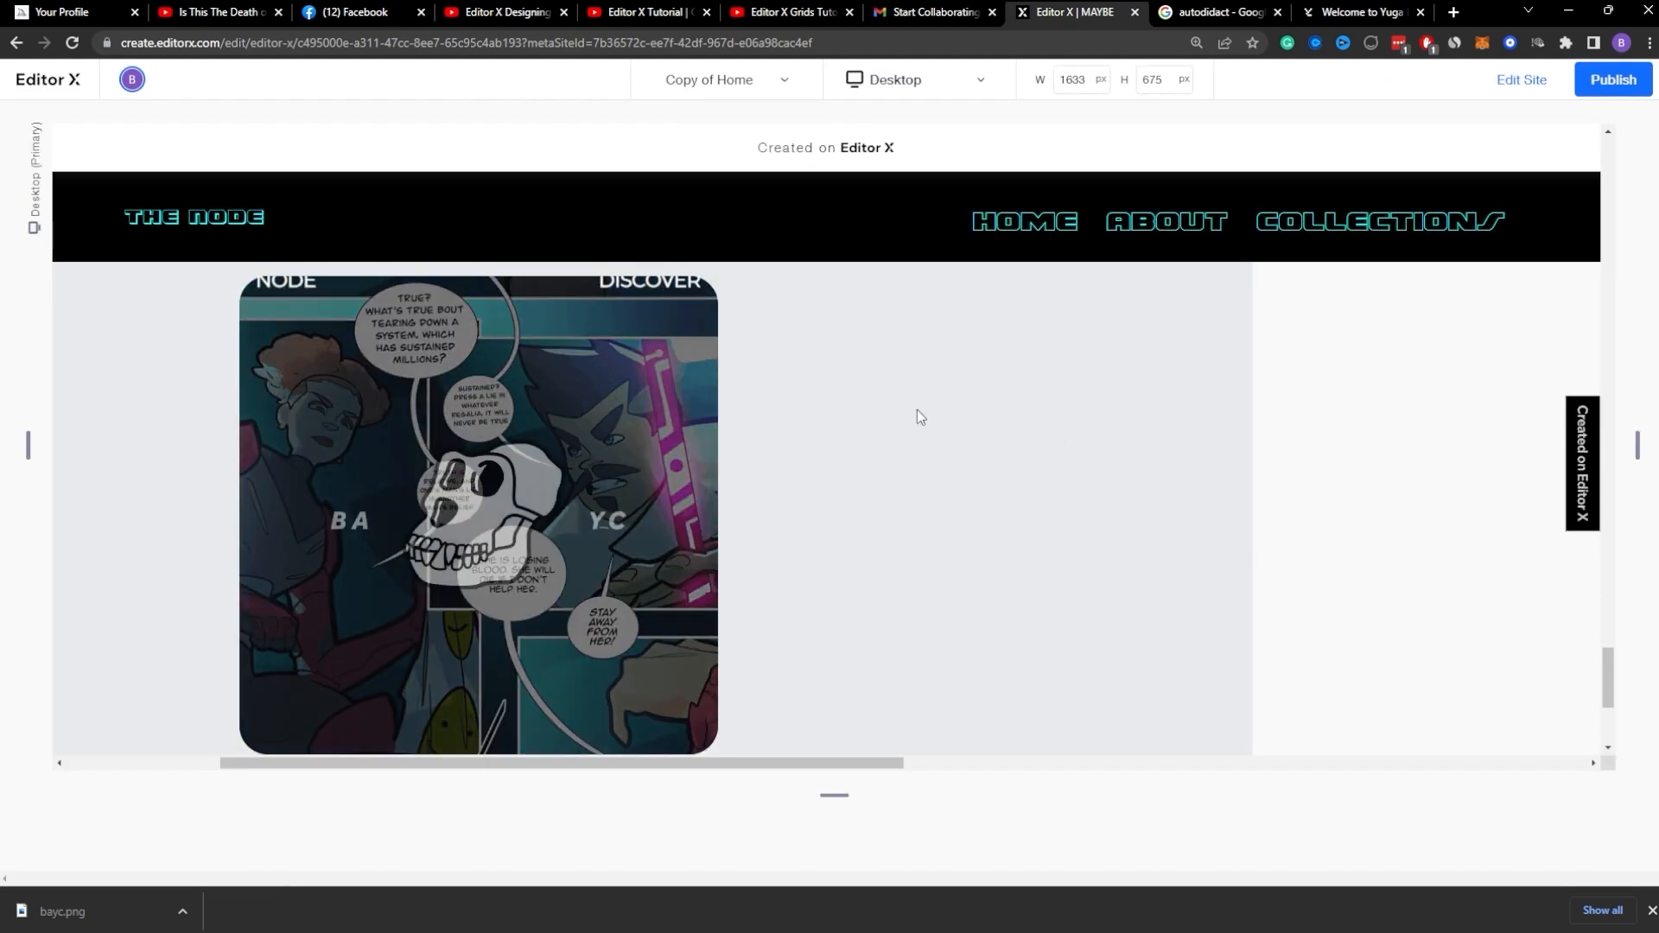
mouse_move(550, 457)
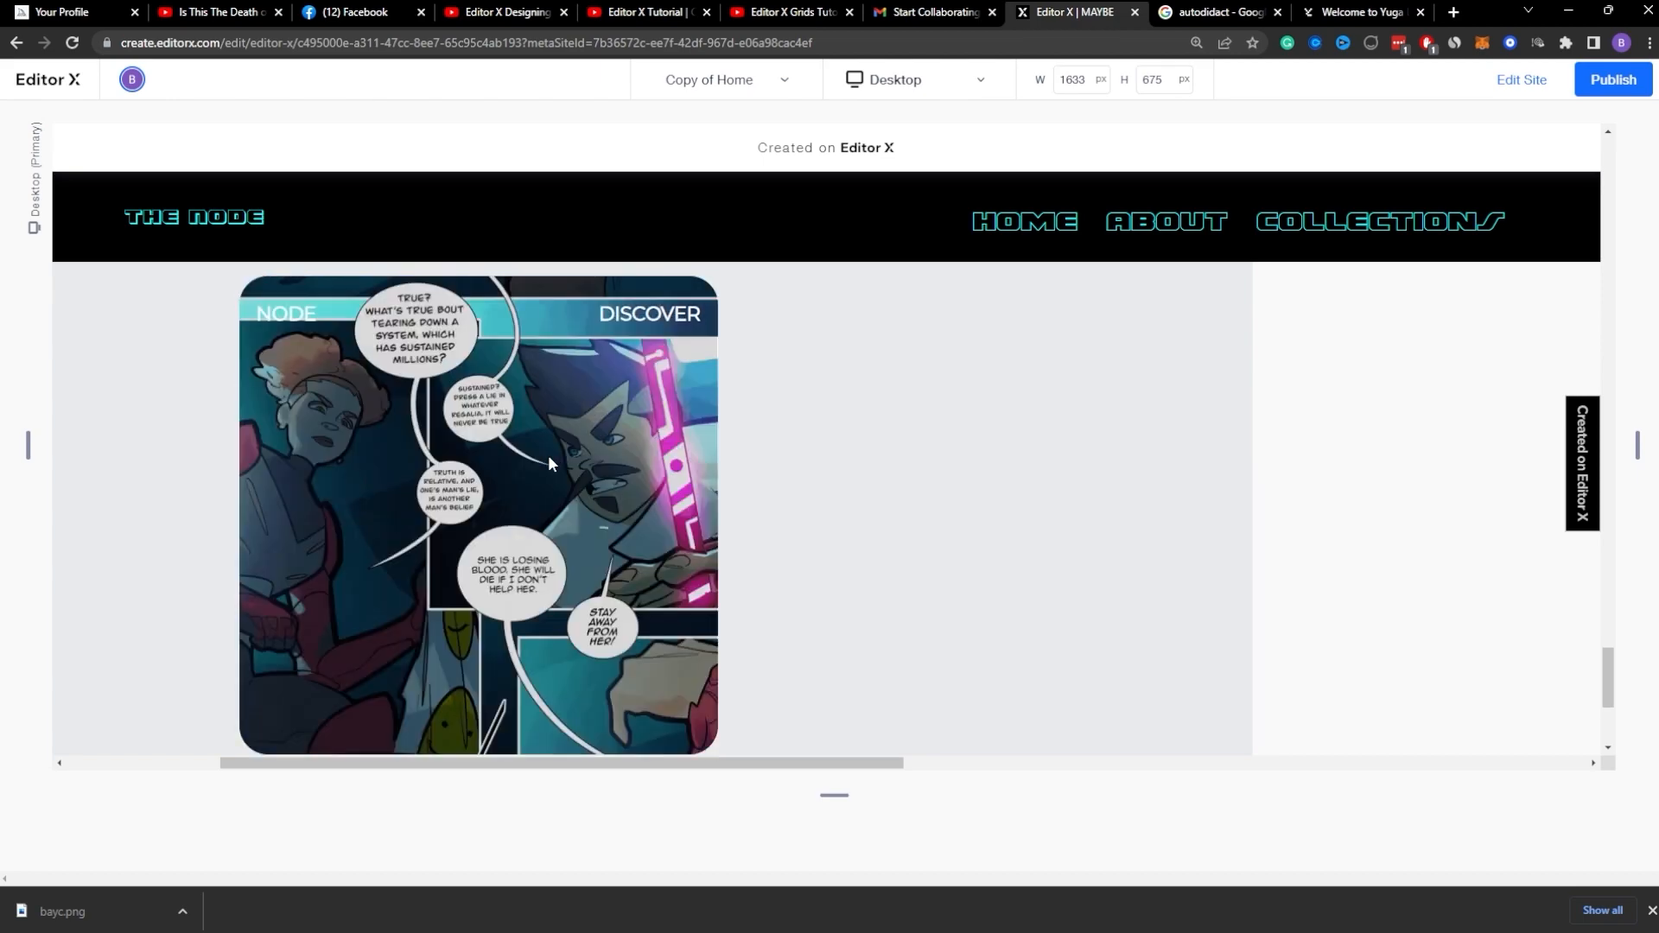
Step: Compare the card with the Yuga website, then return to the editor
key(ctrl+Tab)
key(ctrl+Tab)
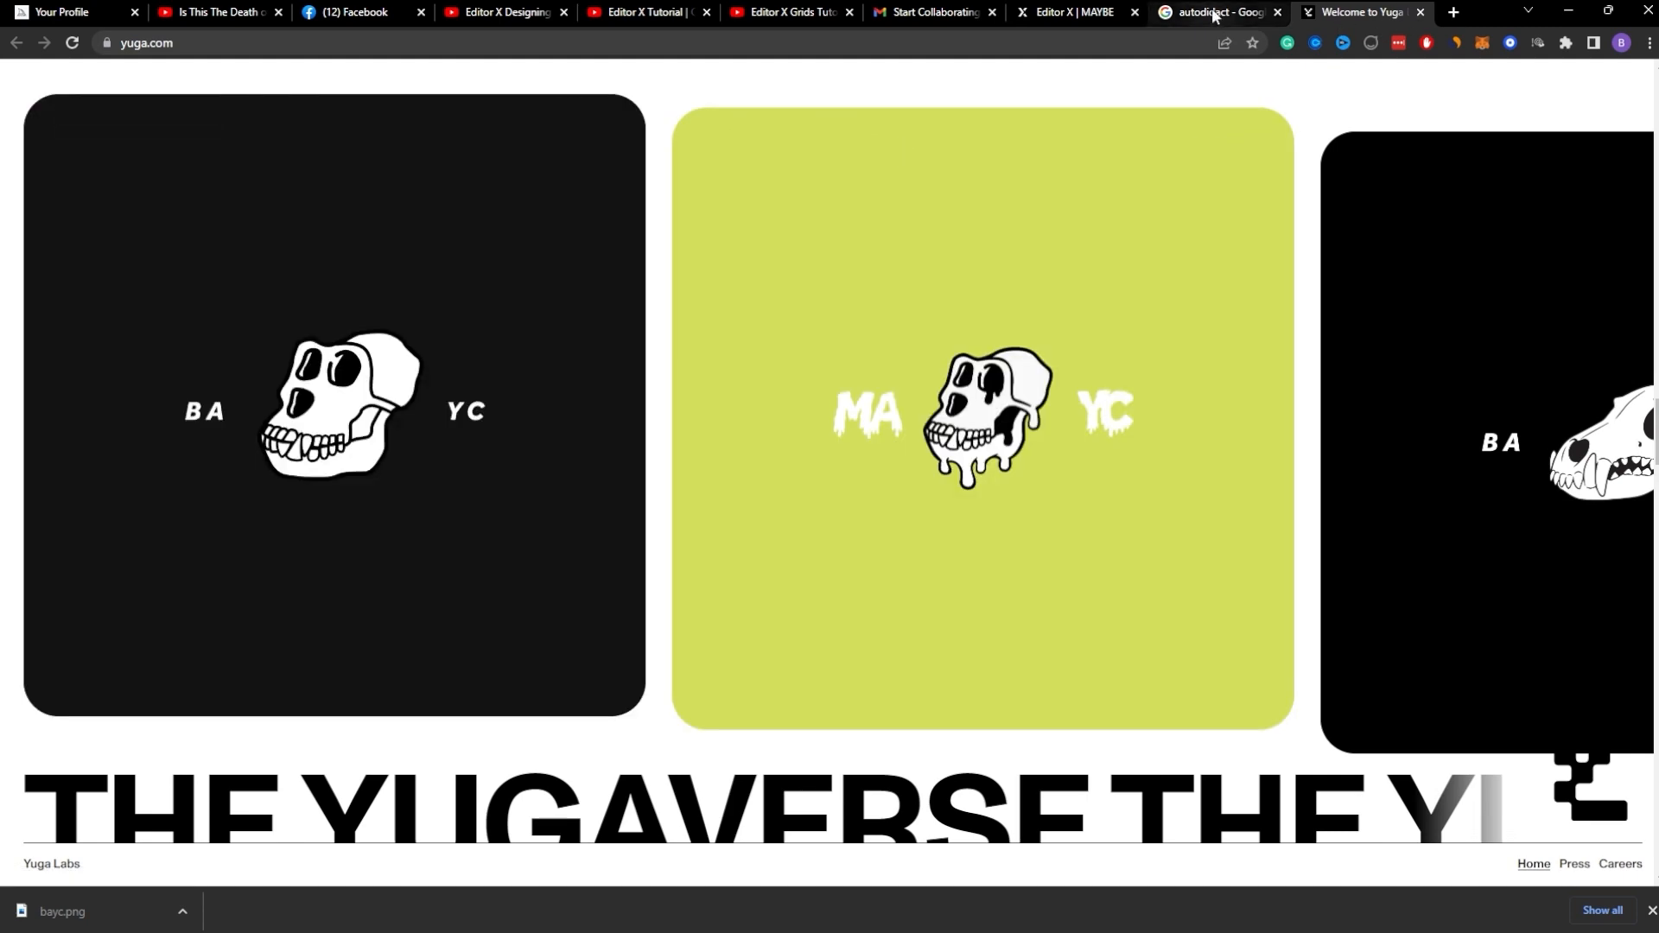
click(1074, 12)
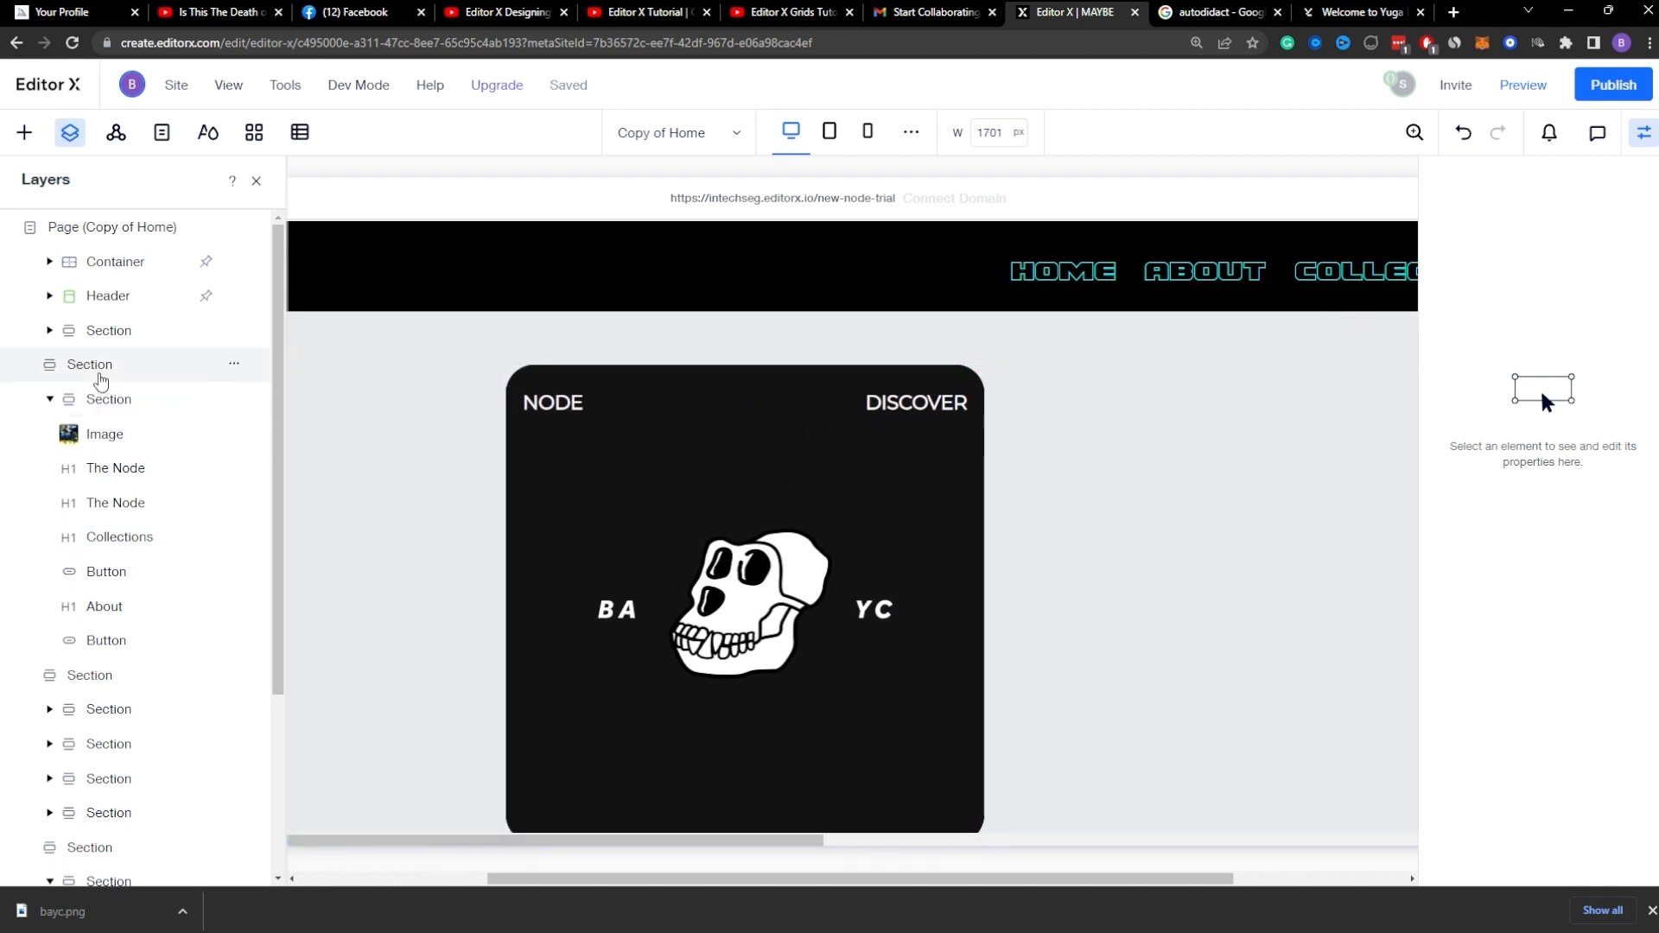
Step: Reopen the Main Container's hover effect timing and set the Image's easing to Linear (None)
click(121, 663)
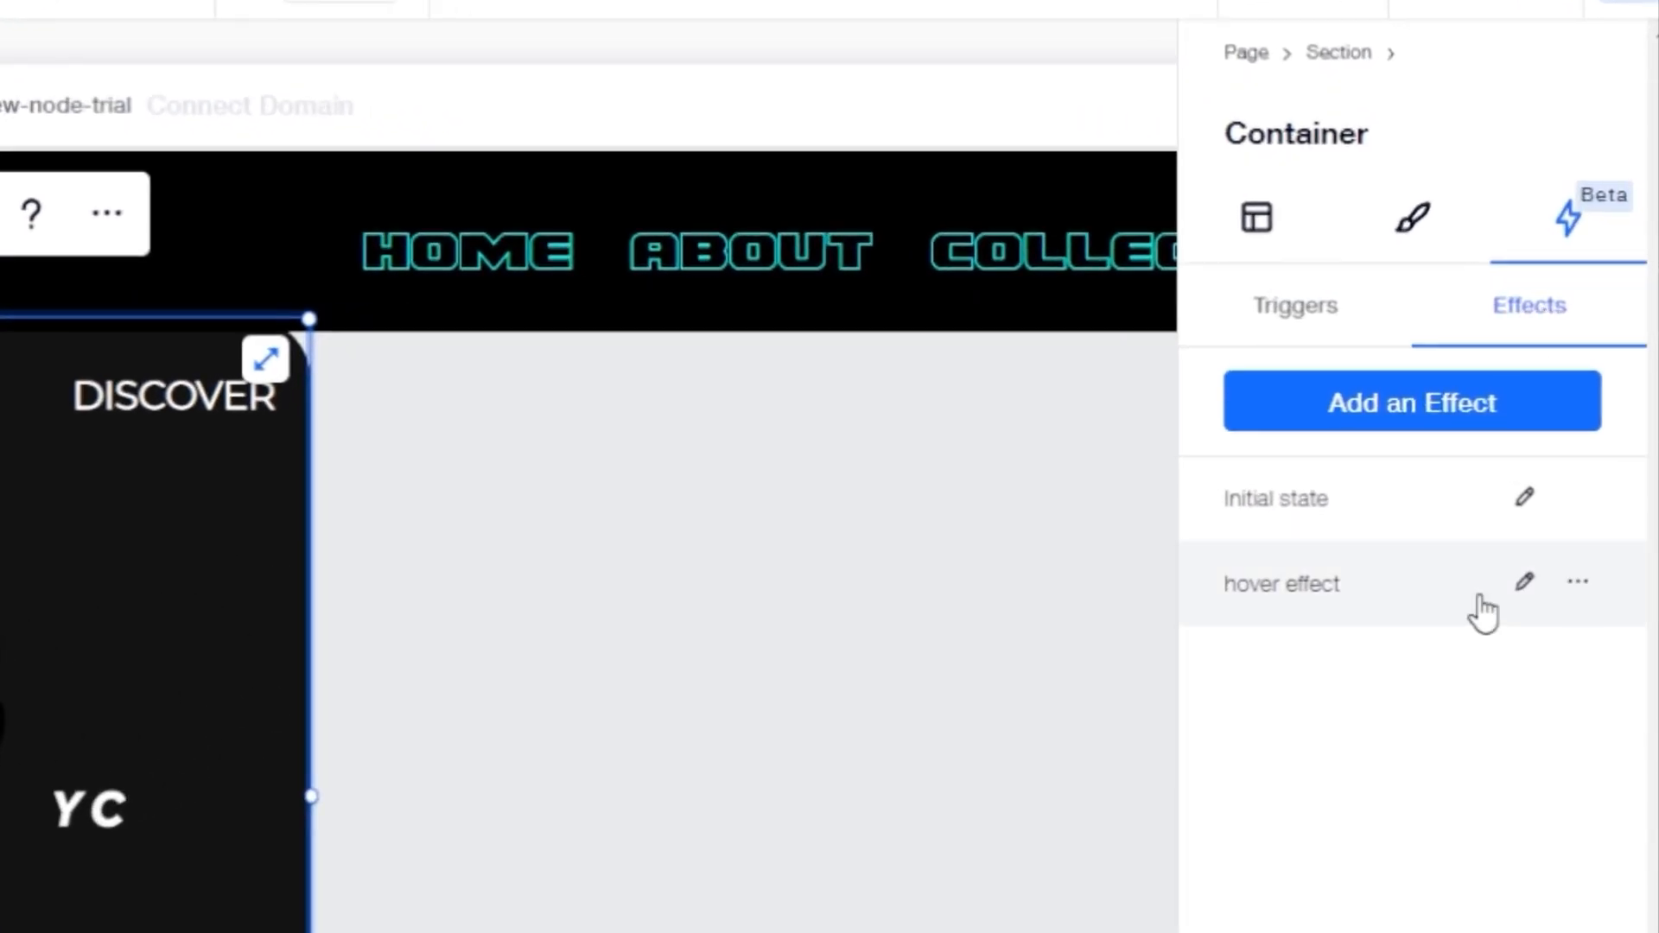
click(1523, 585)
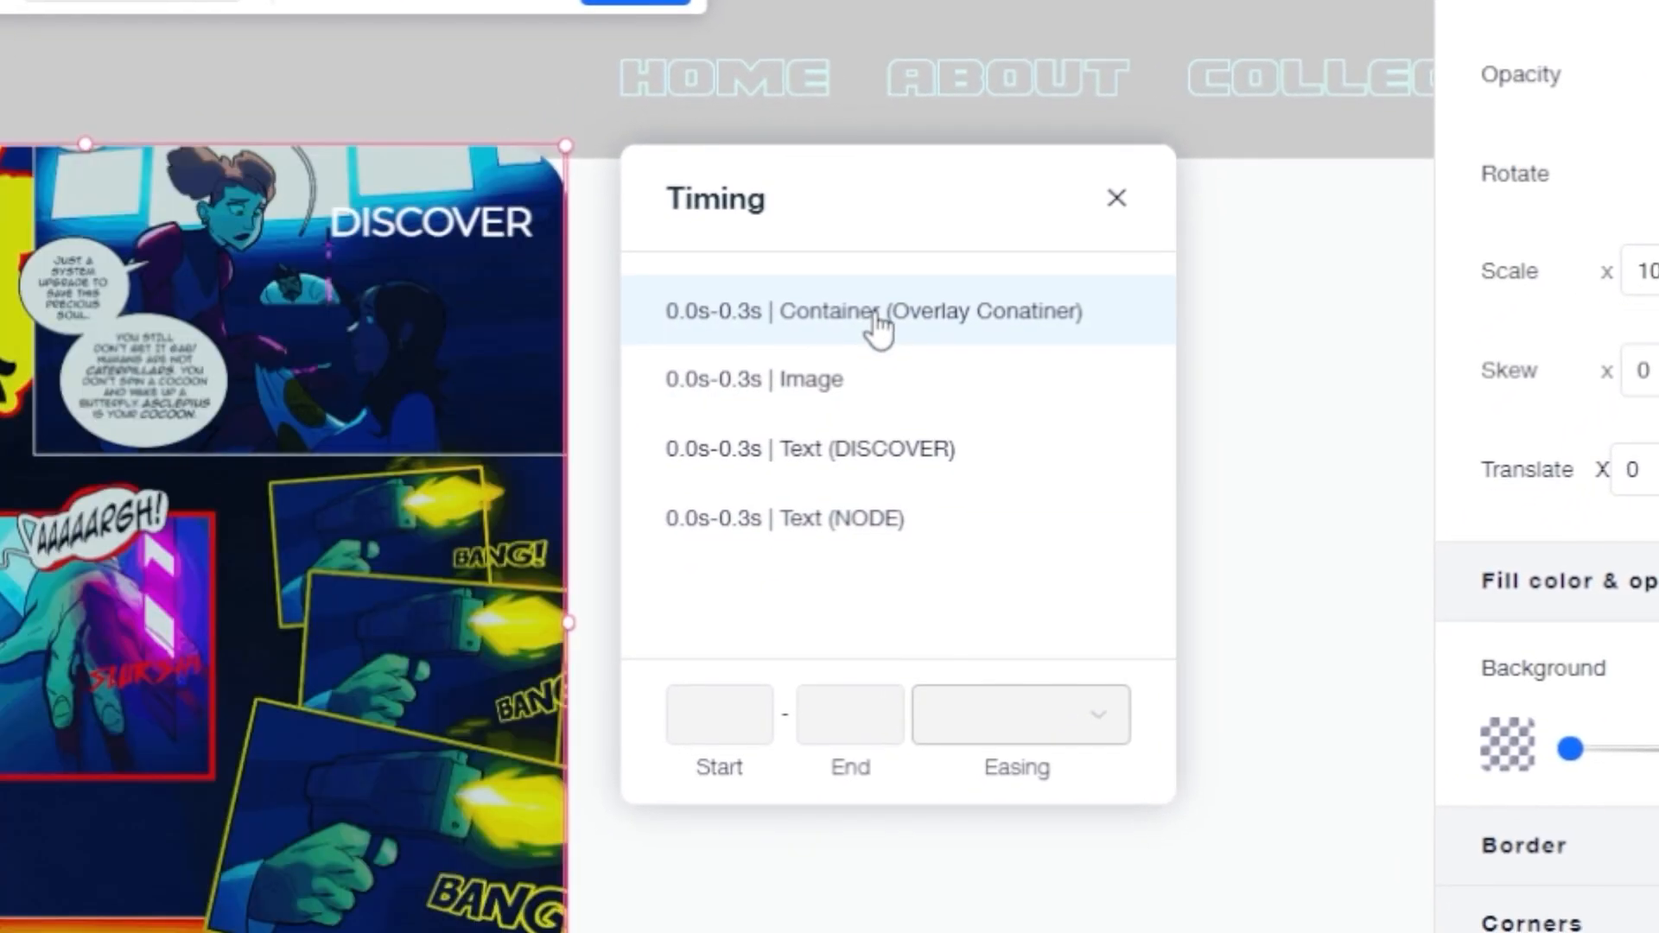
click(812, 368)
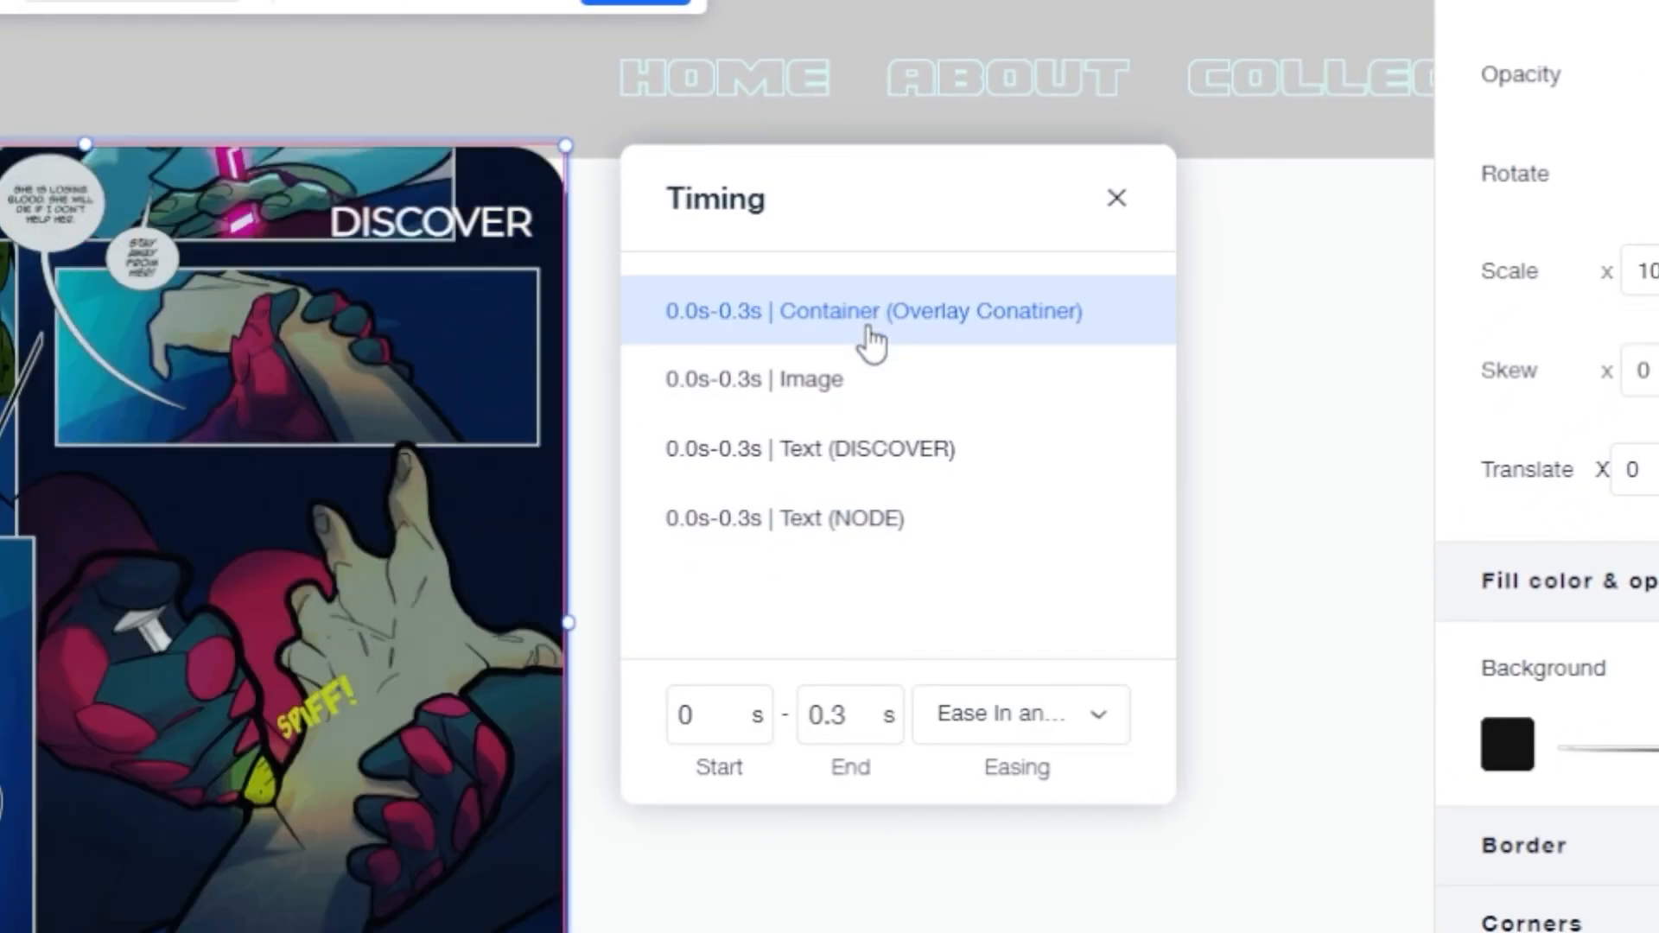
click(778, 430)
click(819, 423)
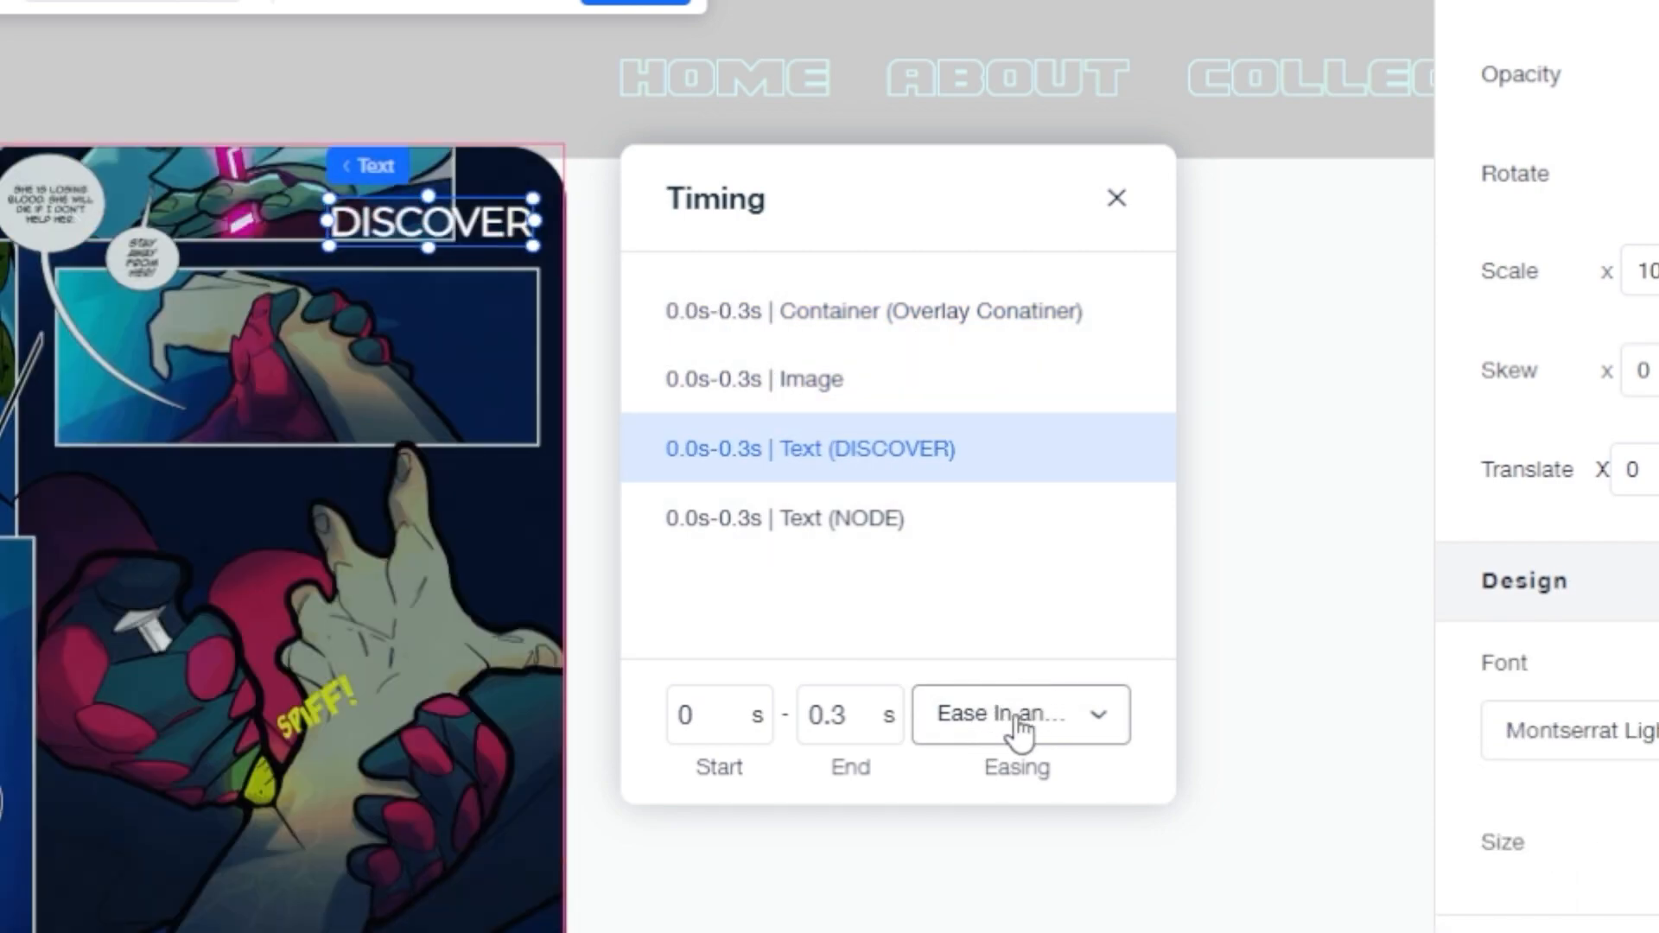
click(872, 311)
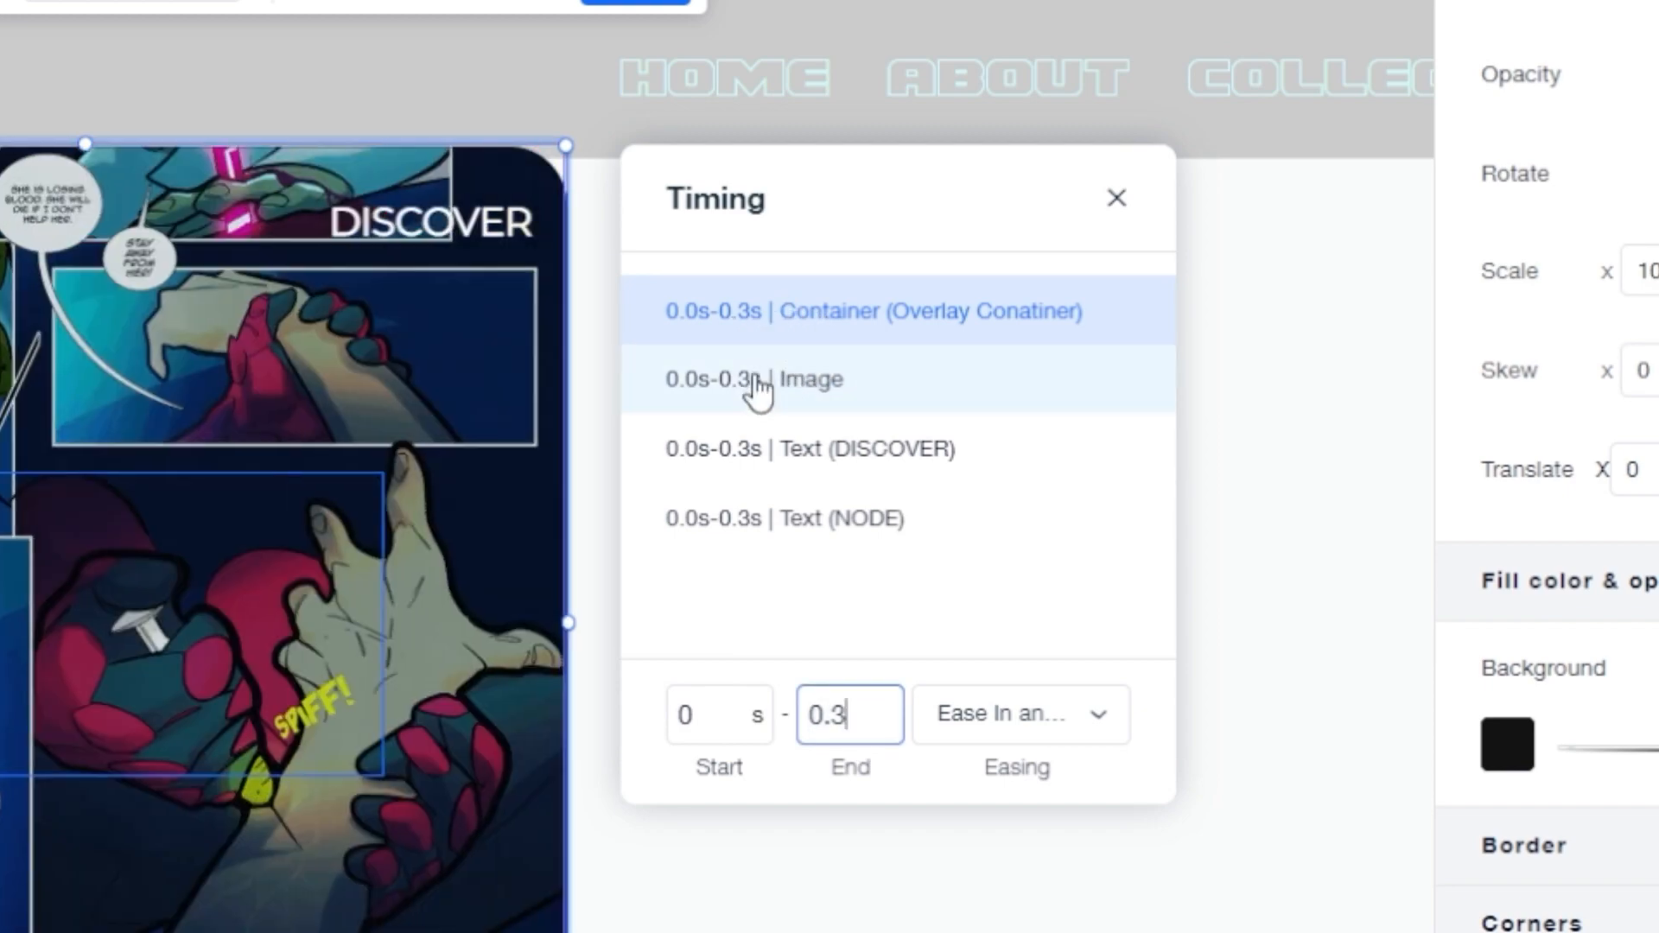
click(760, 385)
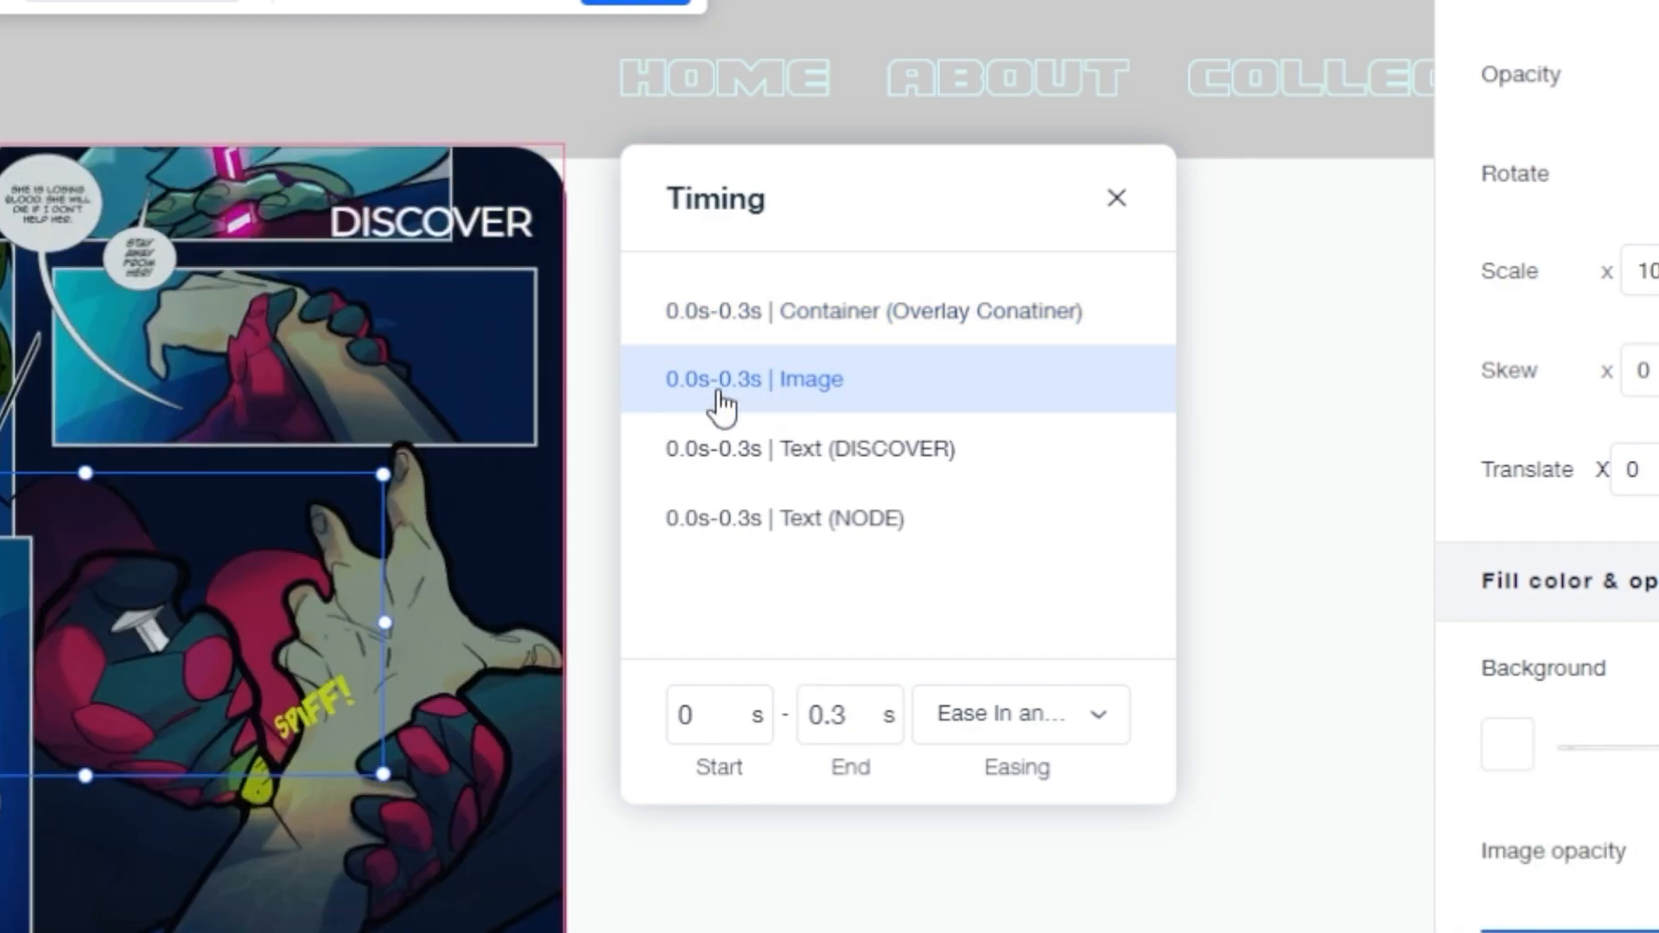
click(995, 702)
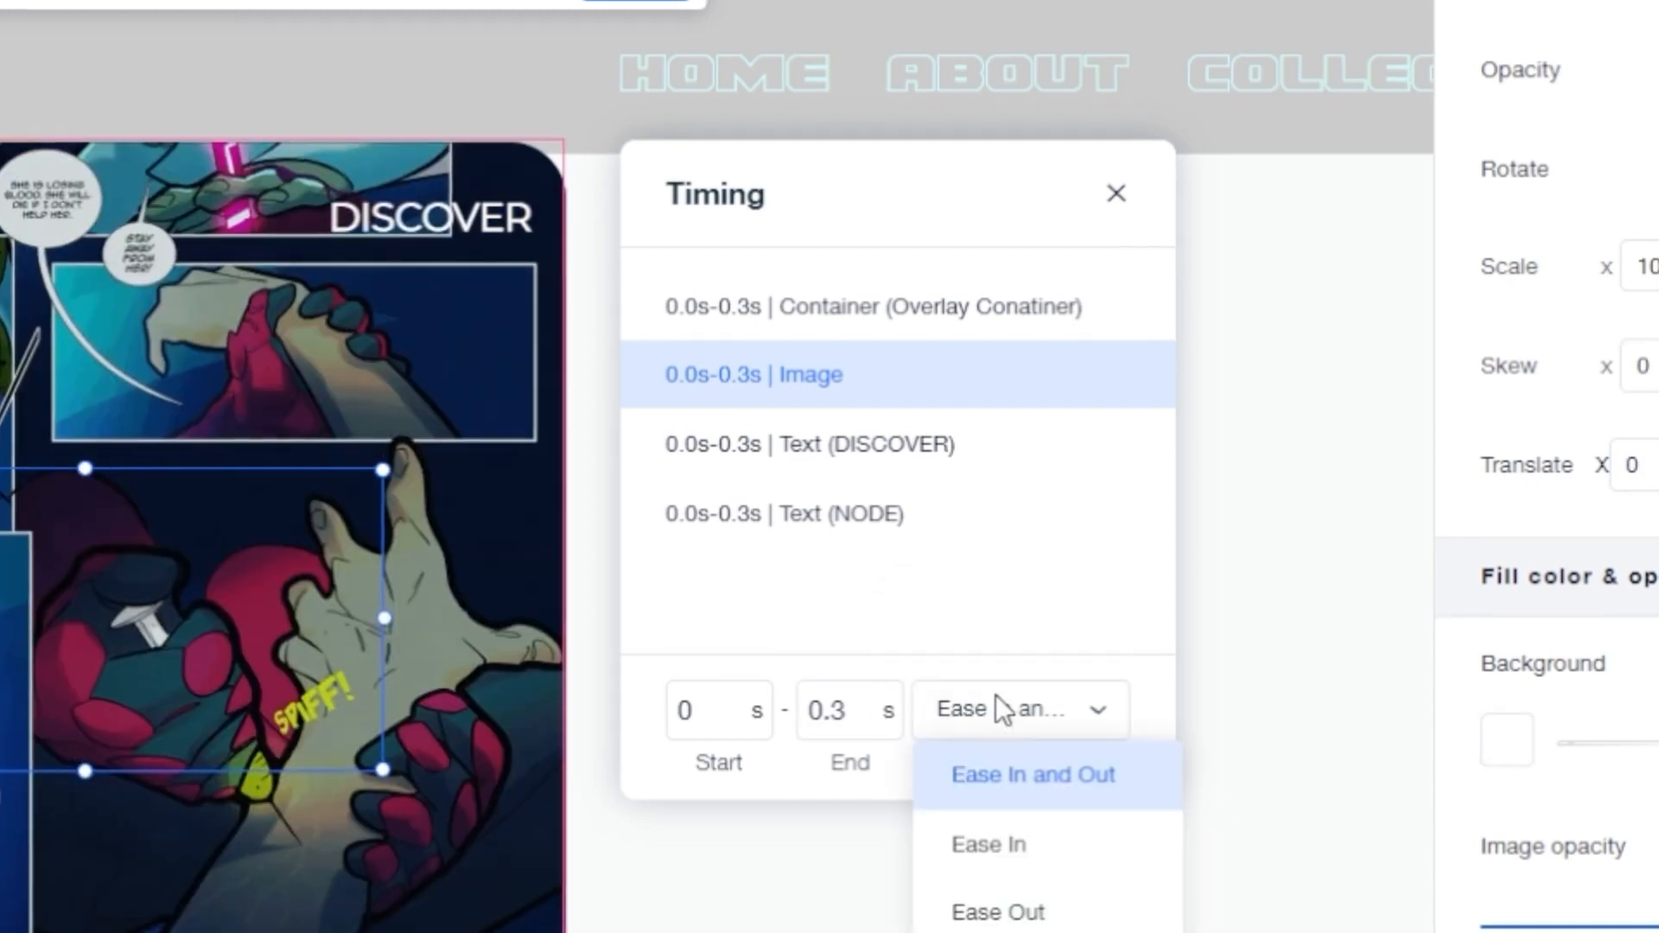
scroll(991, 656, down, 1)
click(1011, 899)
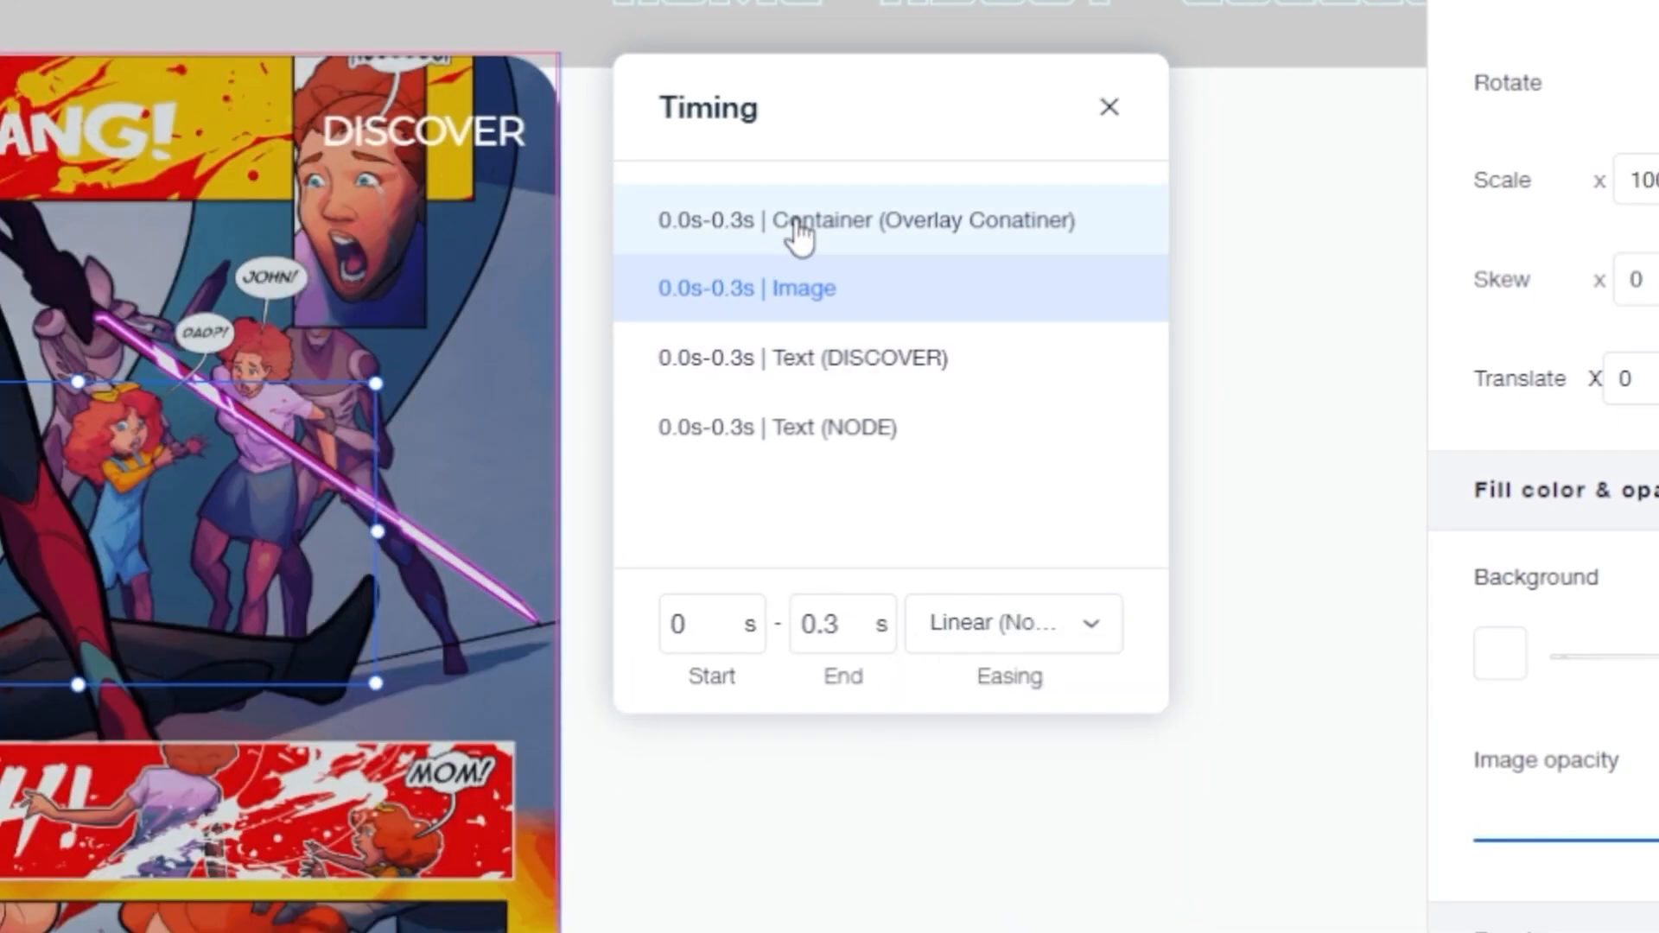
Step: Set the Overlay Container's hover easing to Linear (None) as well
click(795, 221)
click(1002, 622)
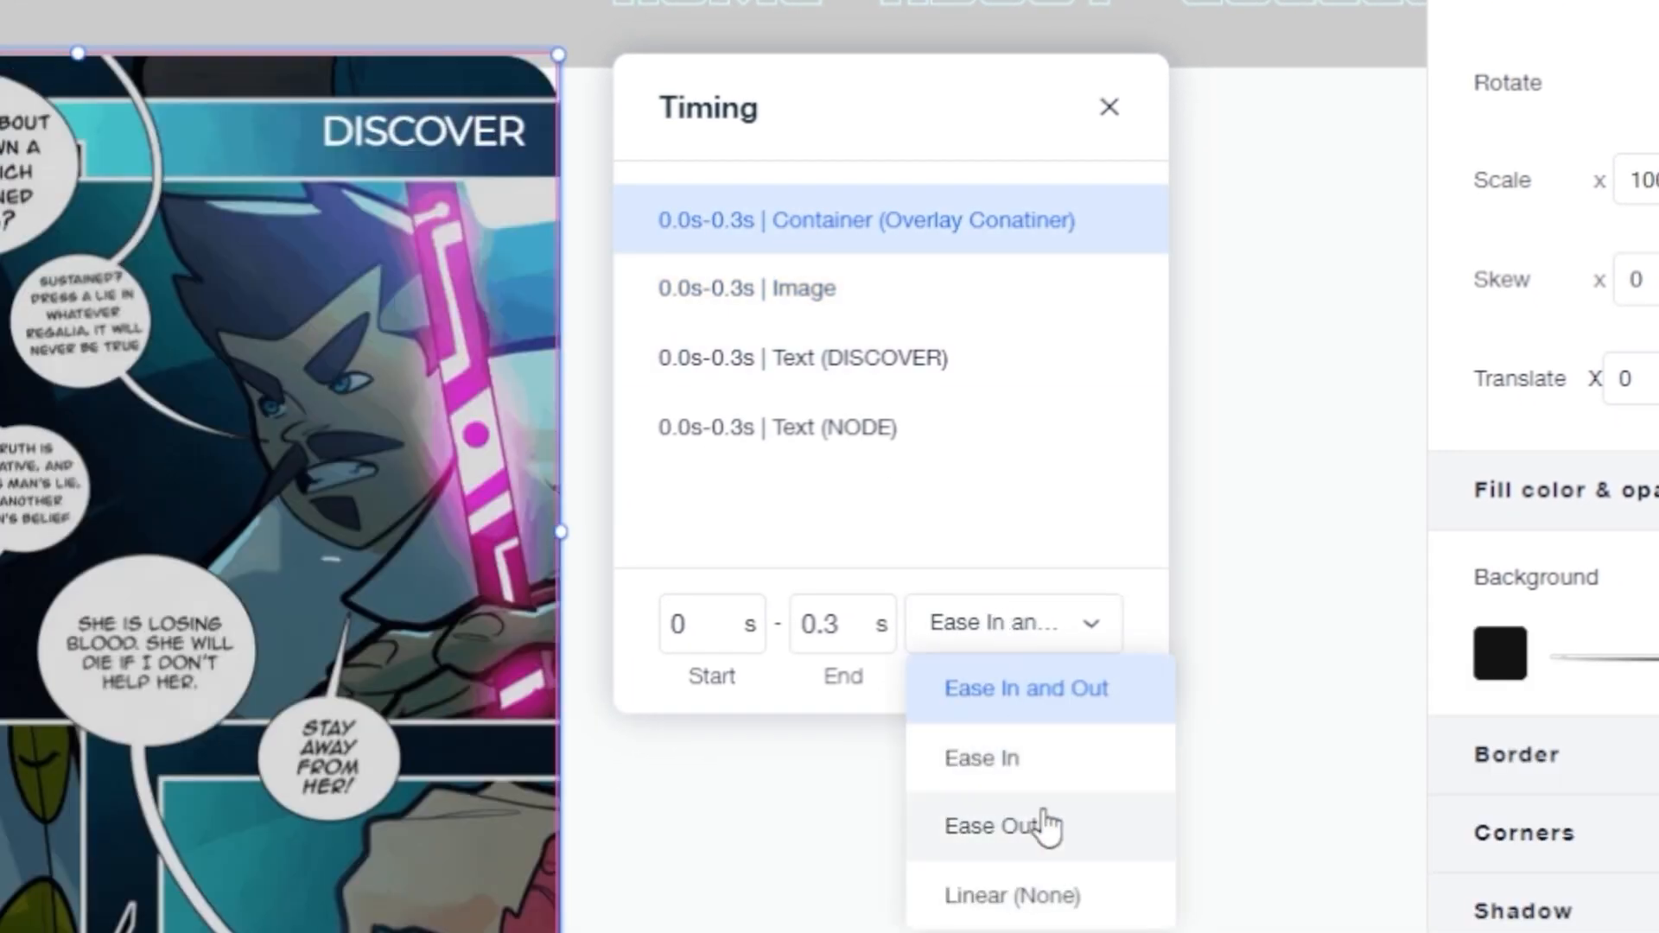
click(1048, 894)
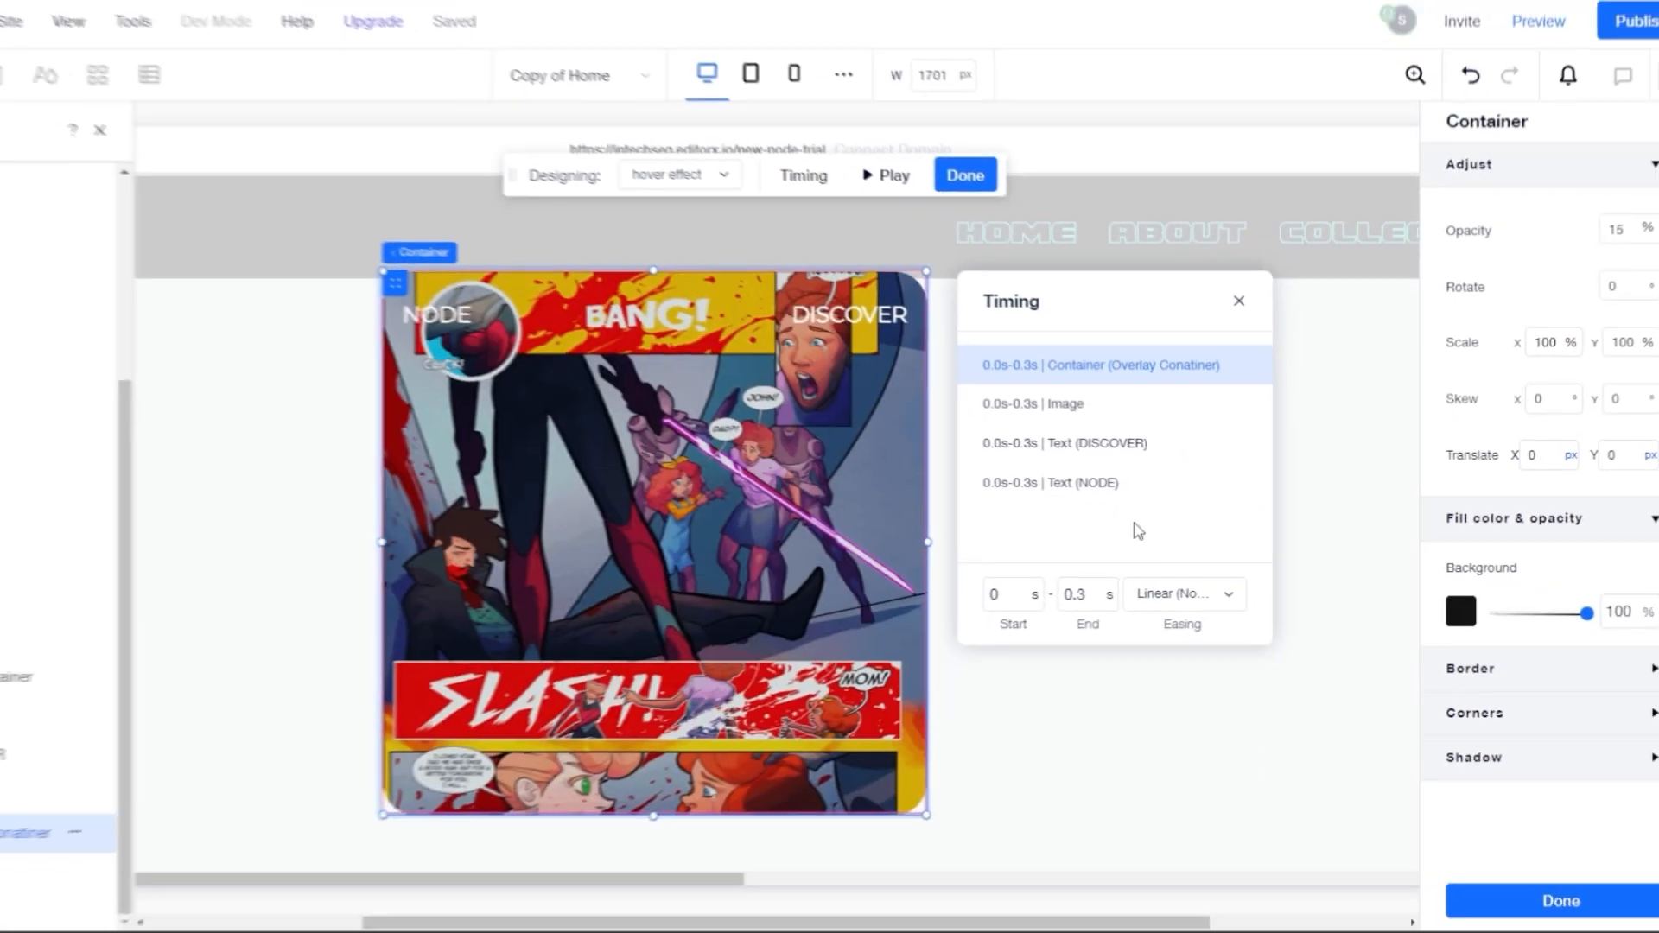
click(881, 182)
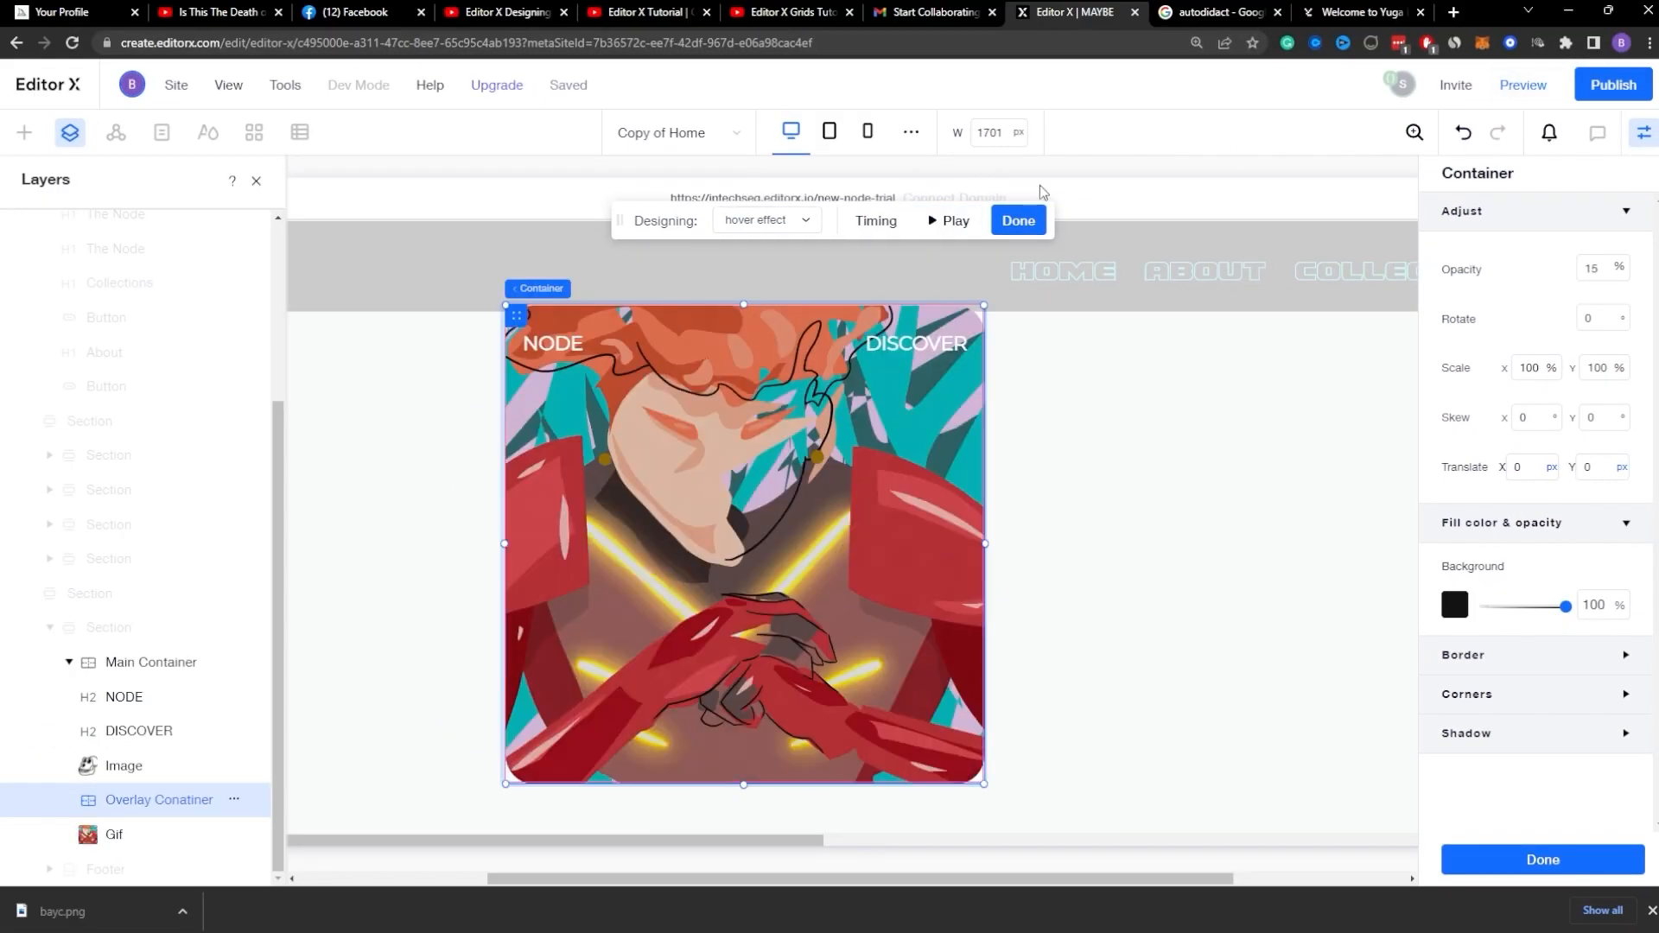
Step: In the hover effect timing, set the Image's end time to 0.1 s
click(876, 220)
click(1071, 423)
click(1137, 589)
key(BackSpace)
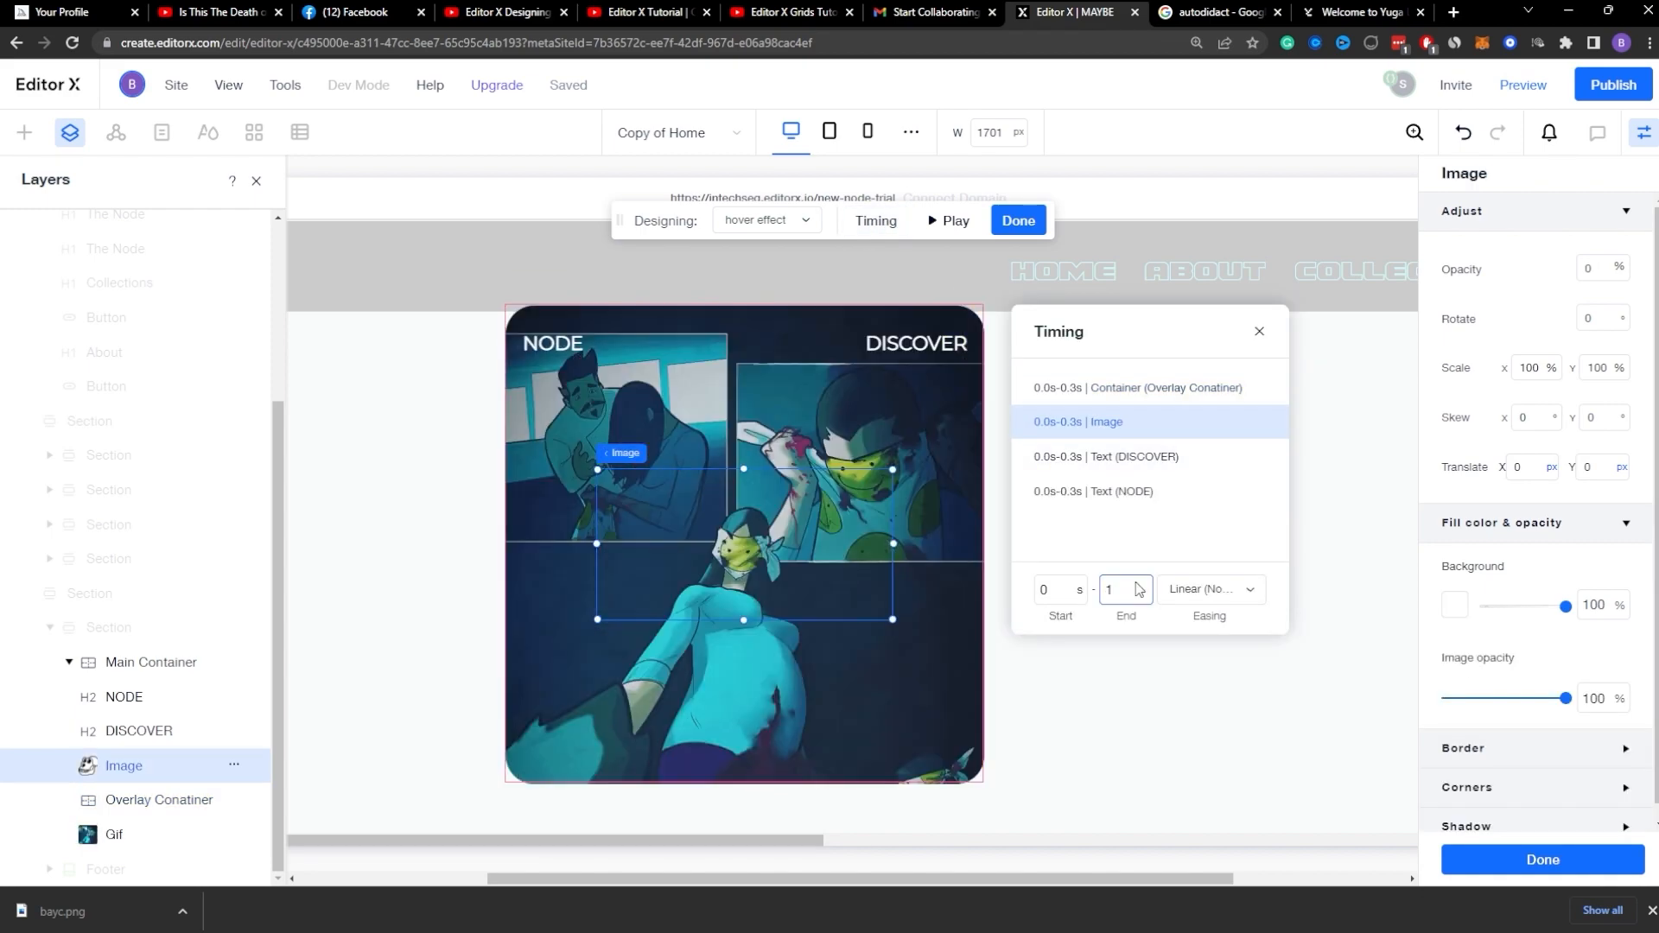
text(0.1)
key(Return)
Step: Set the Overlay Container's hover end time to 0.1 s, finish the effect and preview the page
click(1137, 423)
click(1128, 589)
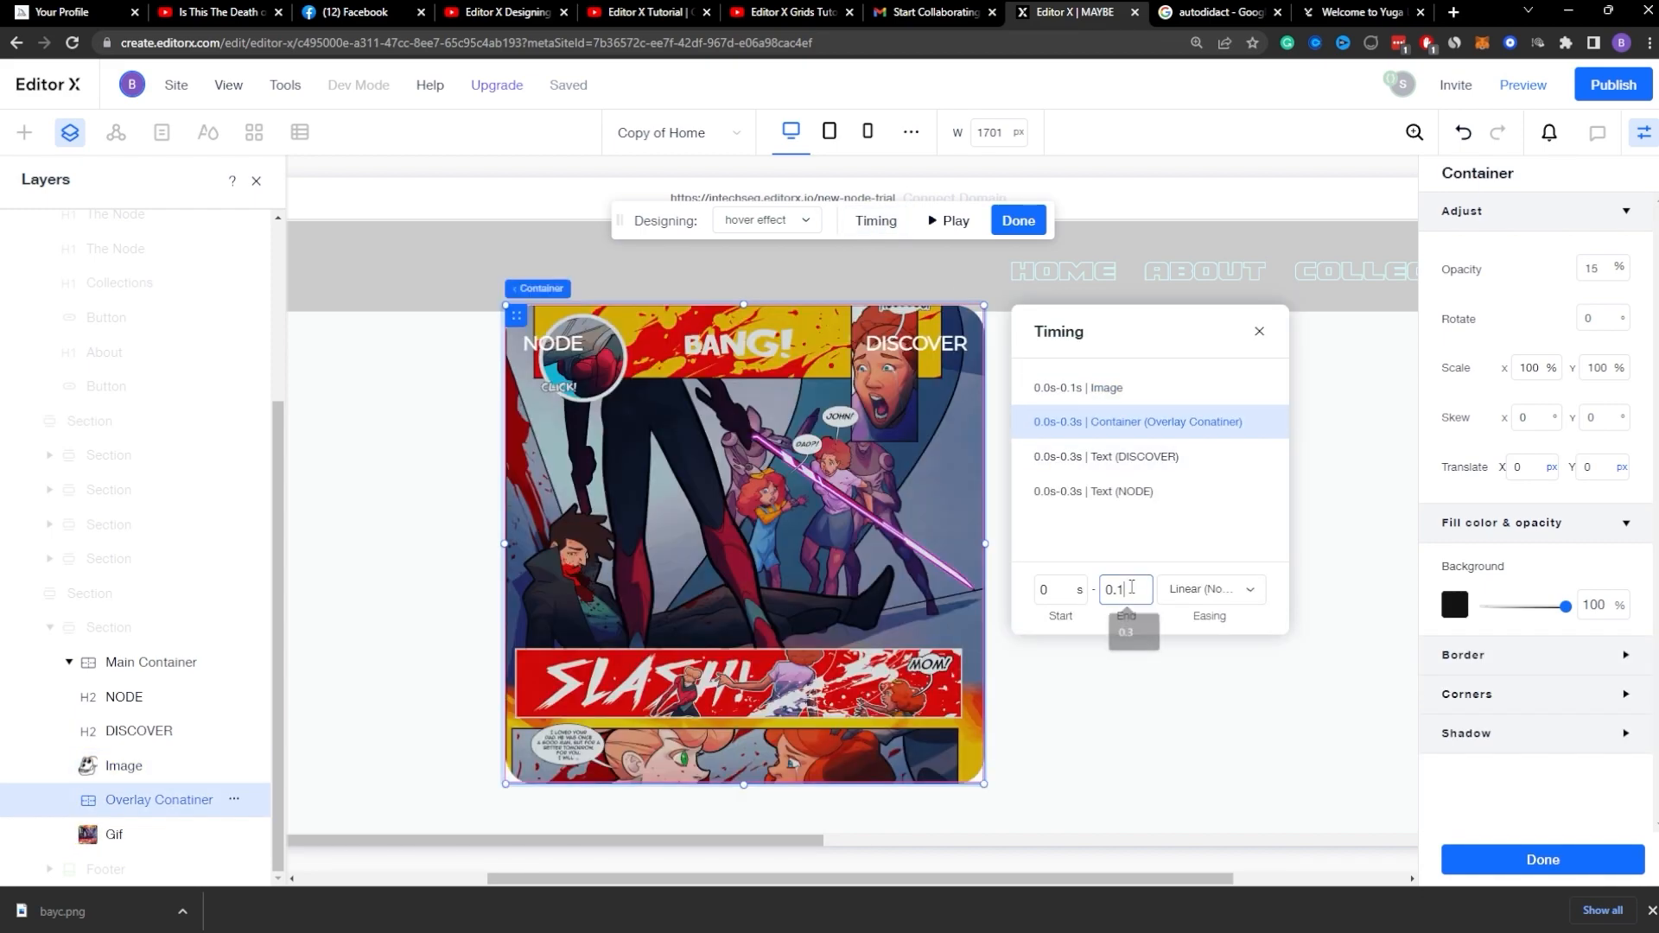
key(BackSpace)
text(1)
key(Return)
click(1018, 220)
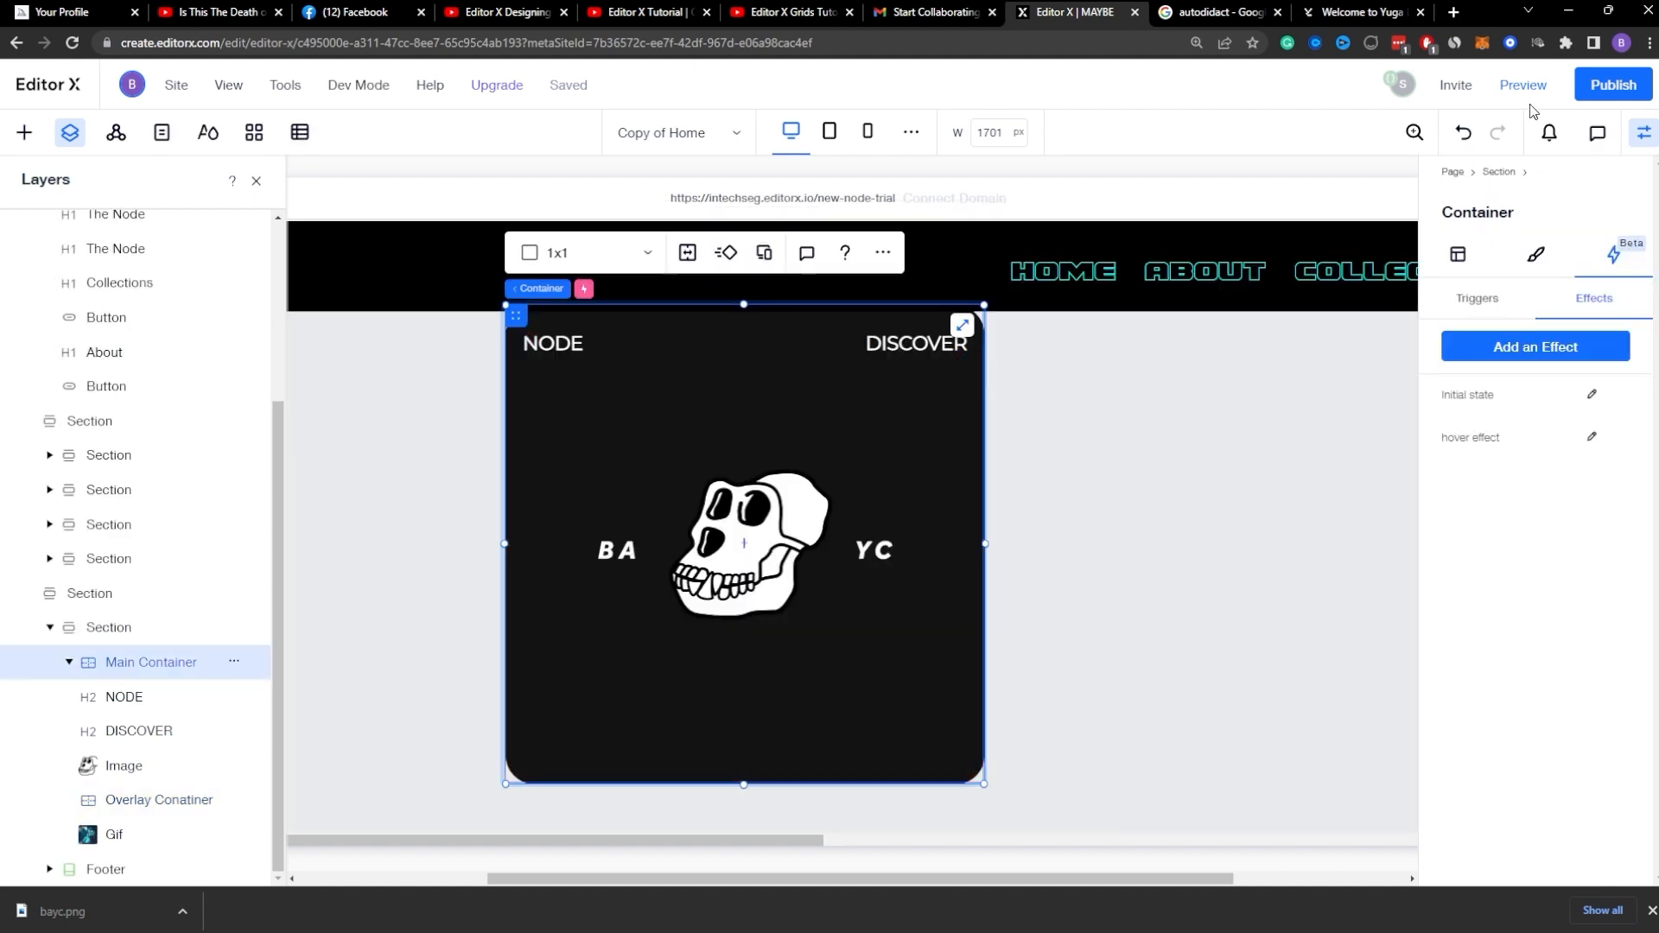
click(1522, 85)
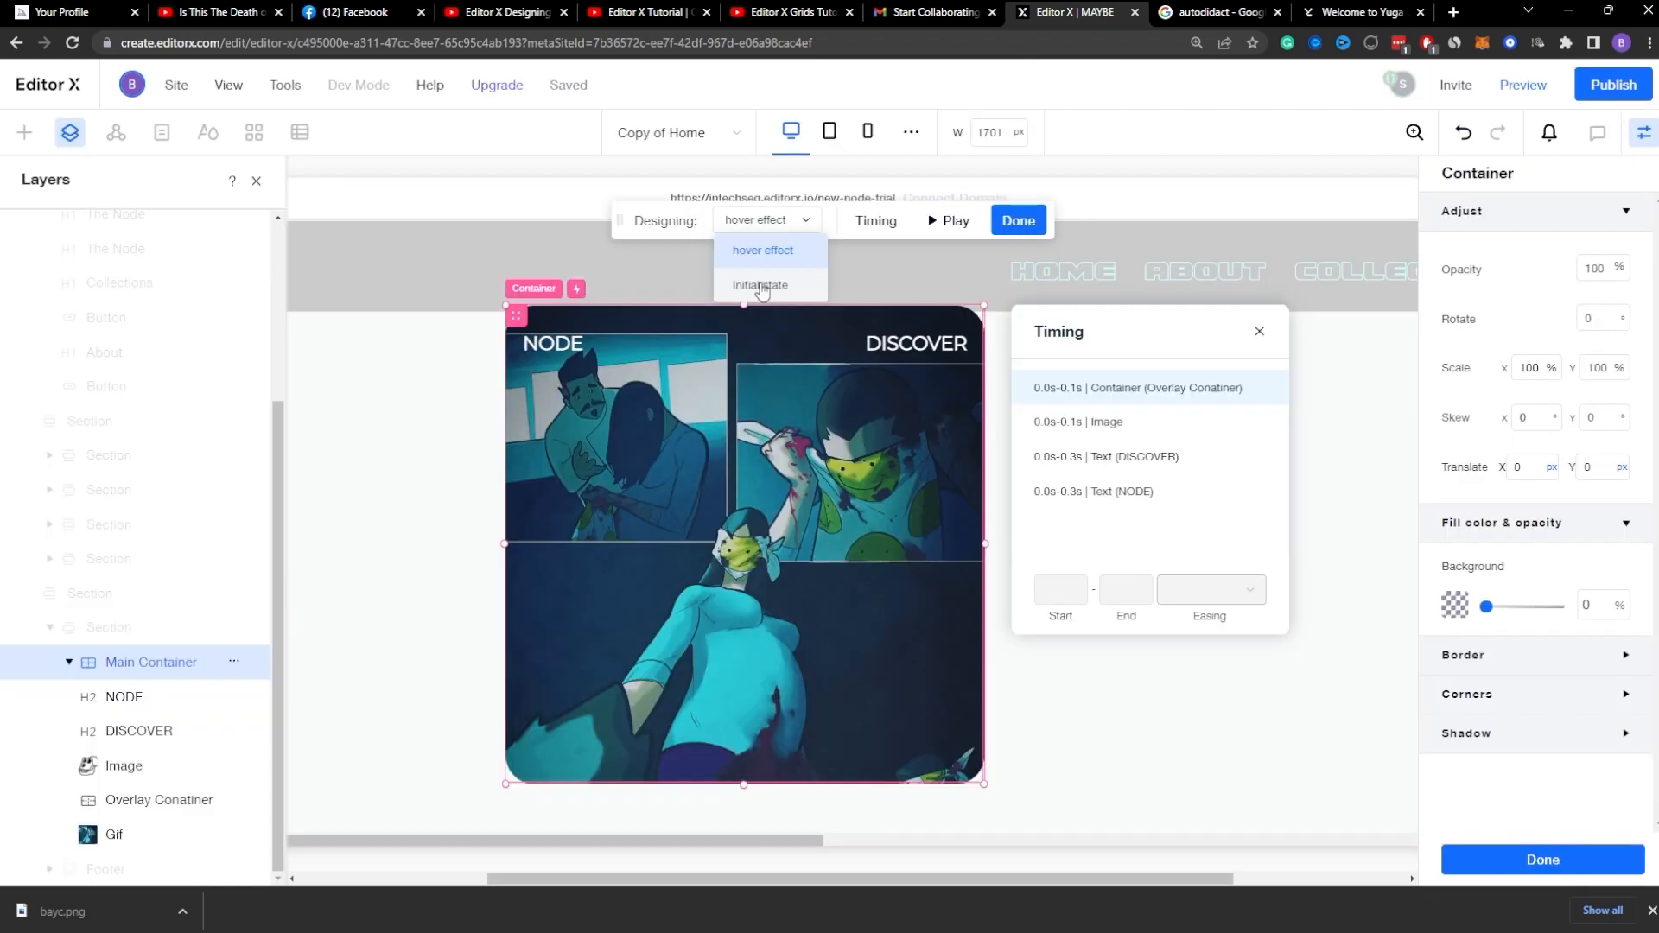
Step: In the Initial state timing, set the Overlay Container's easing to Linear (None)
click(759, 284)
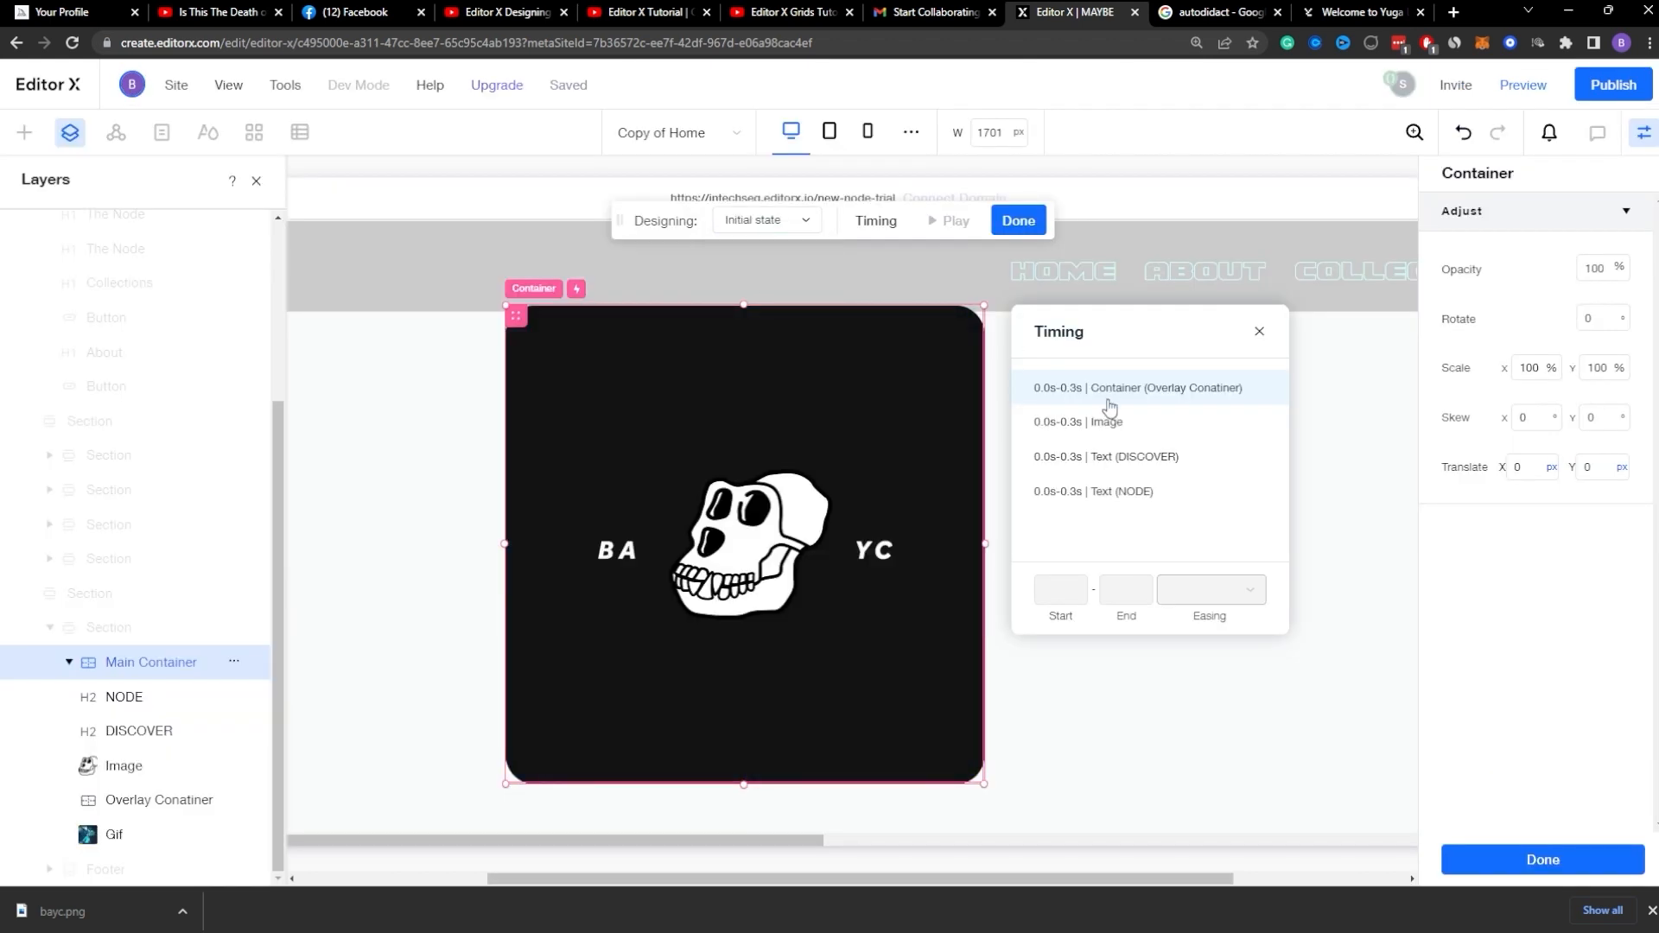
click(1087, 432)
click(1088, 393)
click(1088, 432)
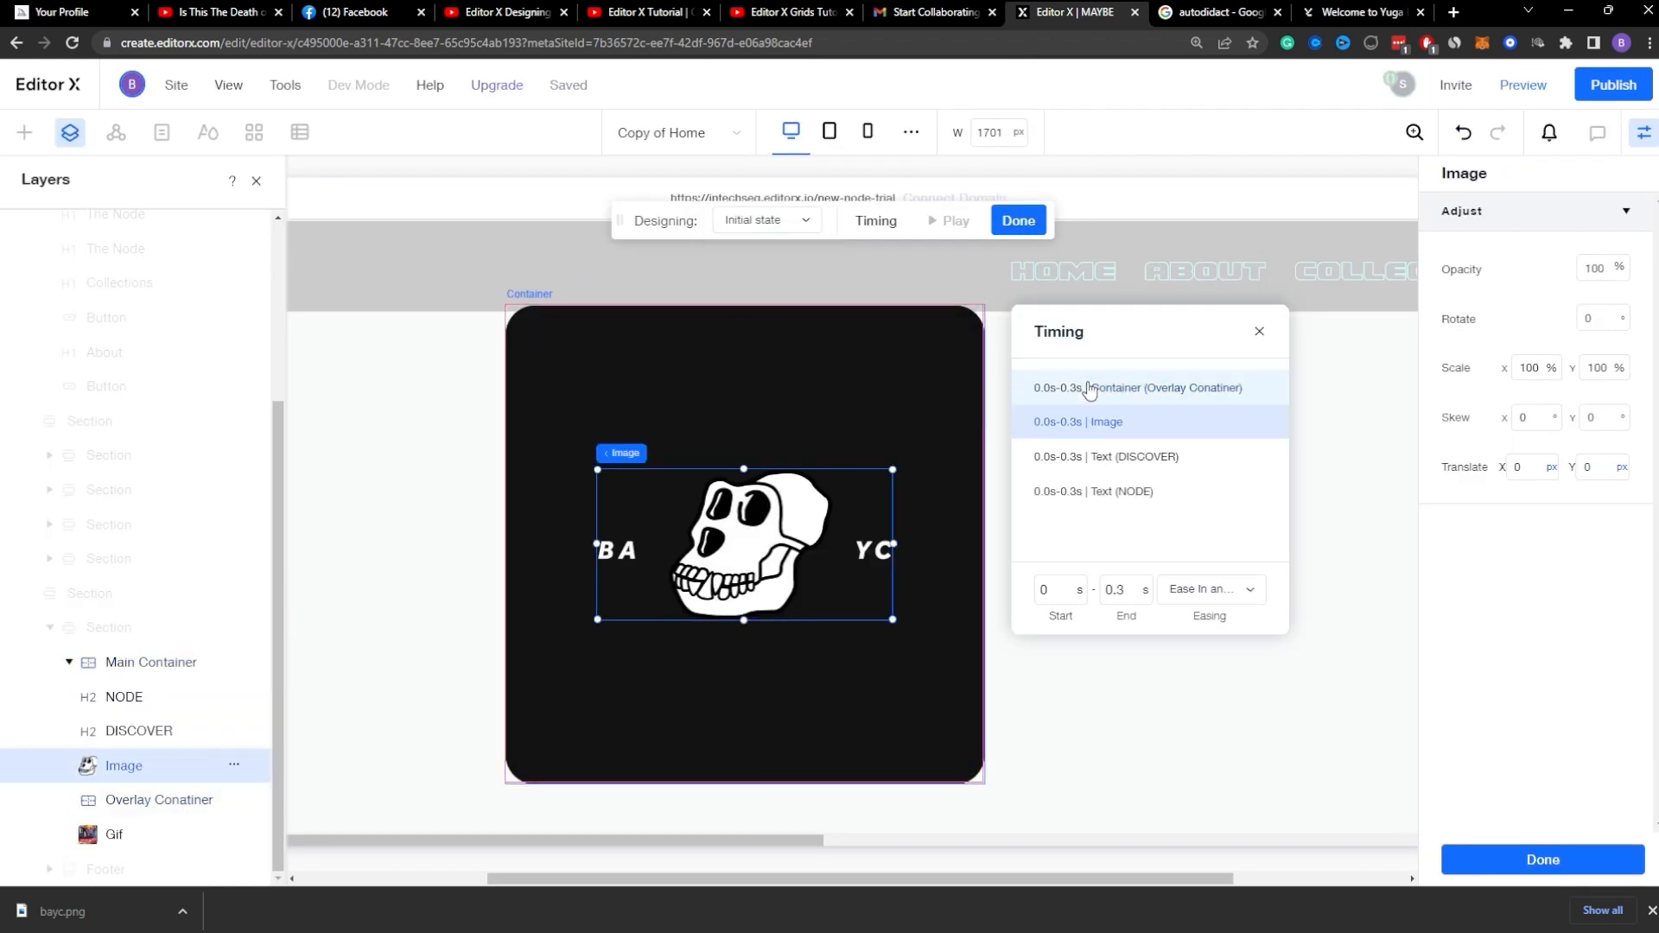
click(1089, 389)
click(1091, 425)
click(1095, 387)
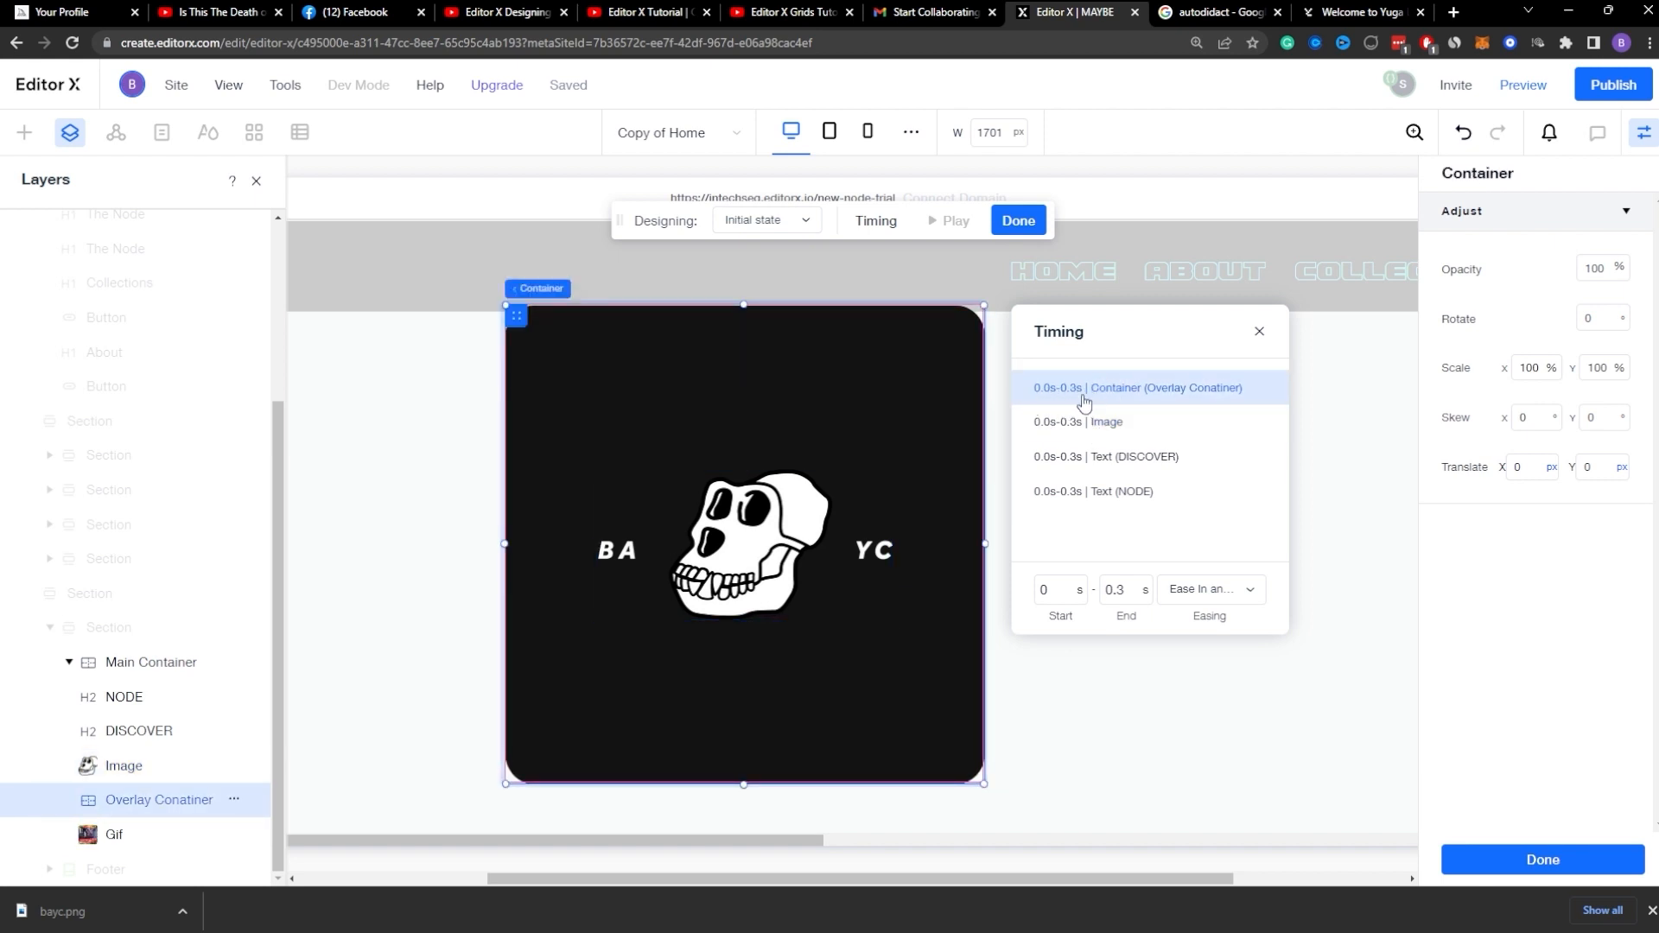
click(1238, 596)
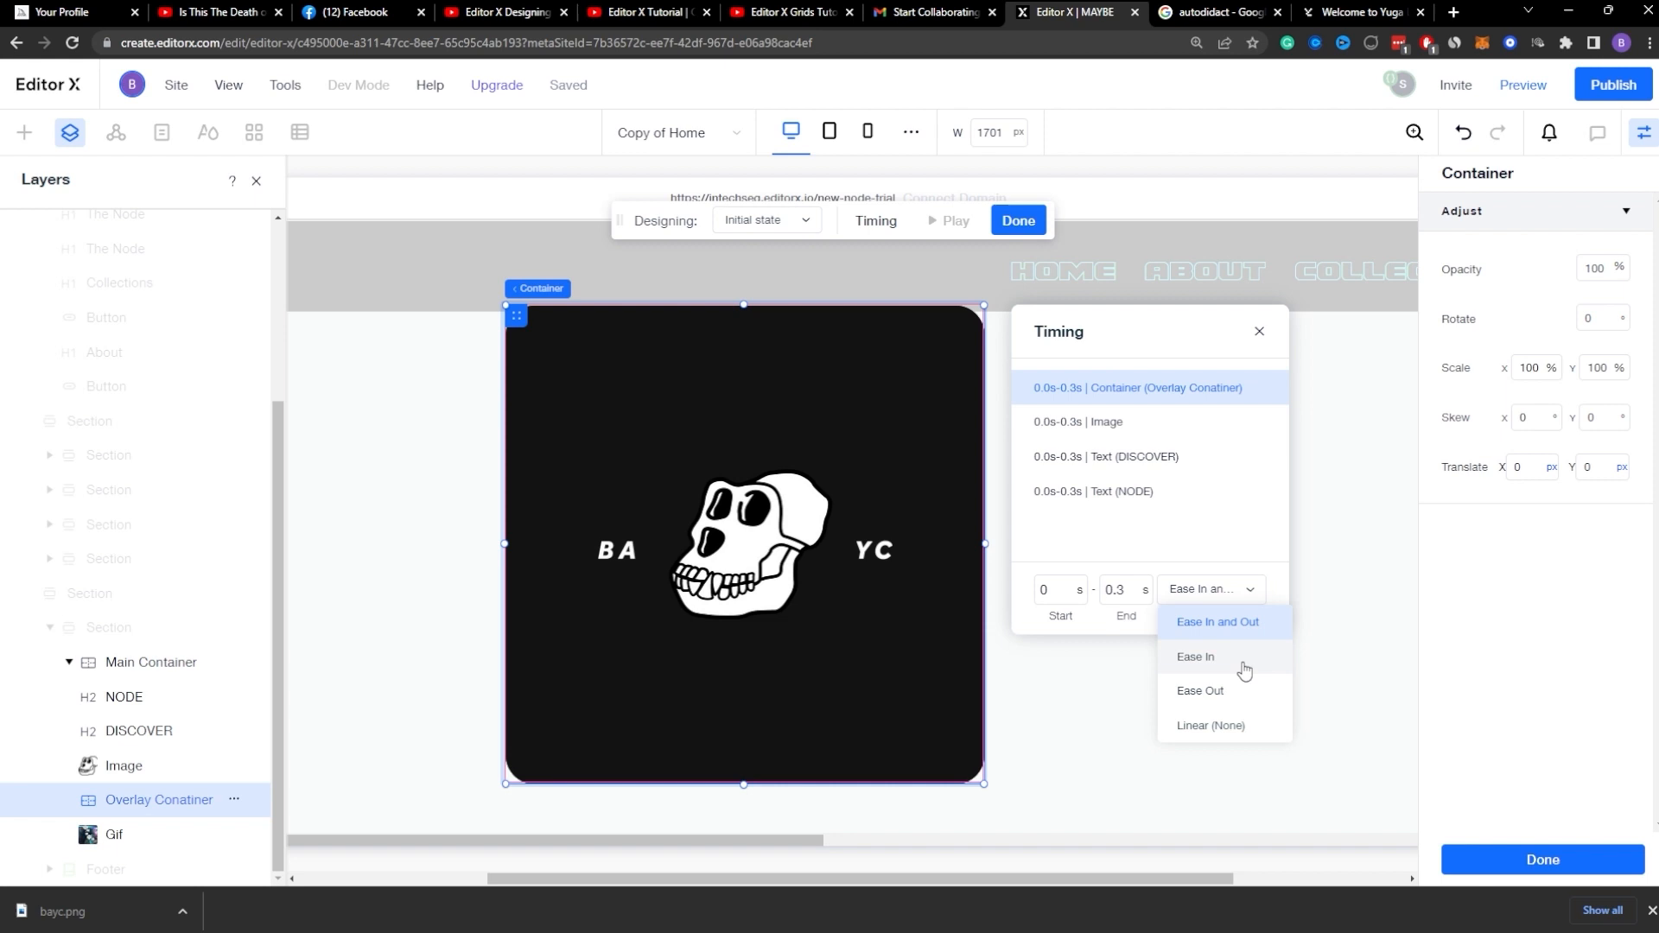
click(1240, 722)
Step: Set the Image's Initial state end time to 0.1 s
click(1158, 428)
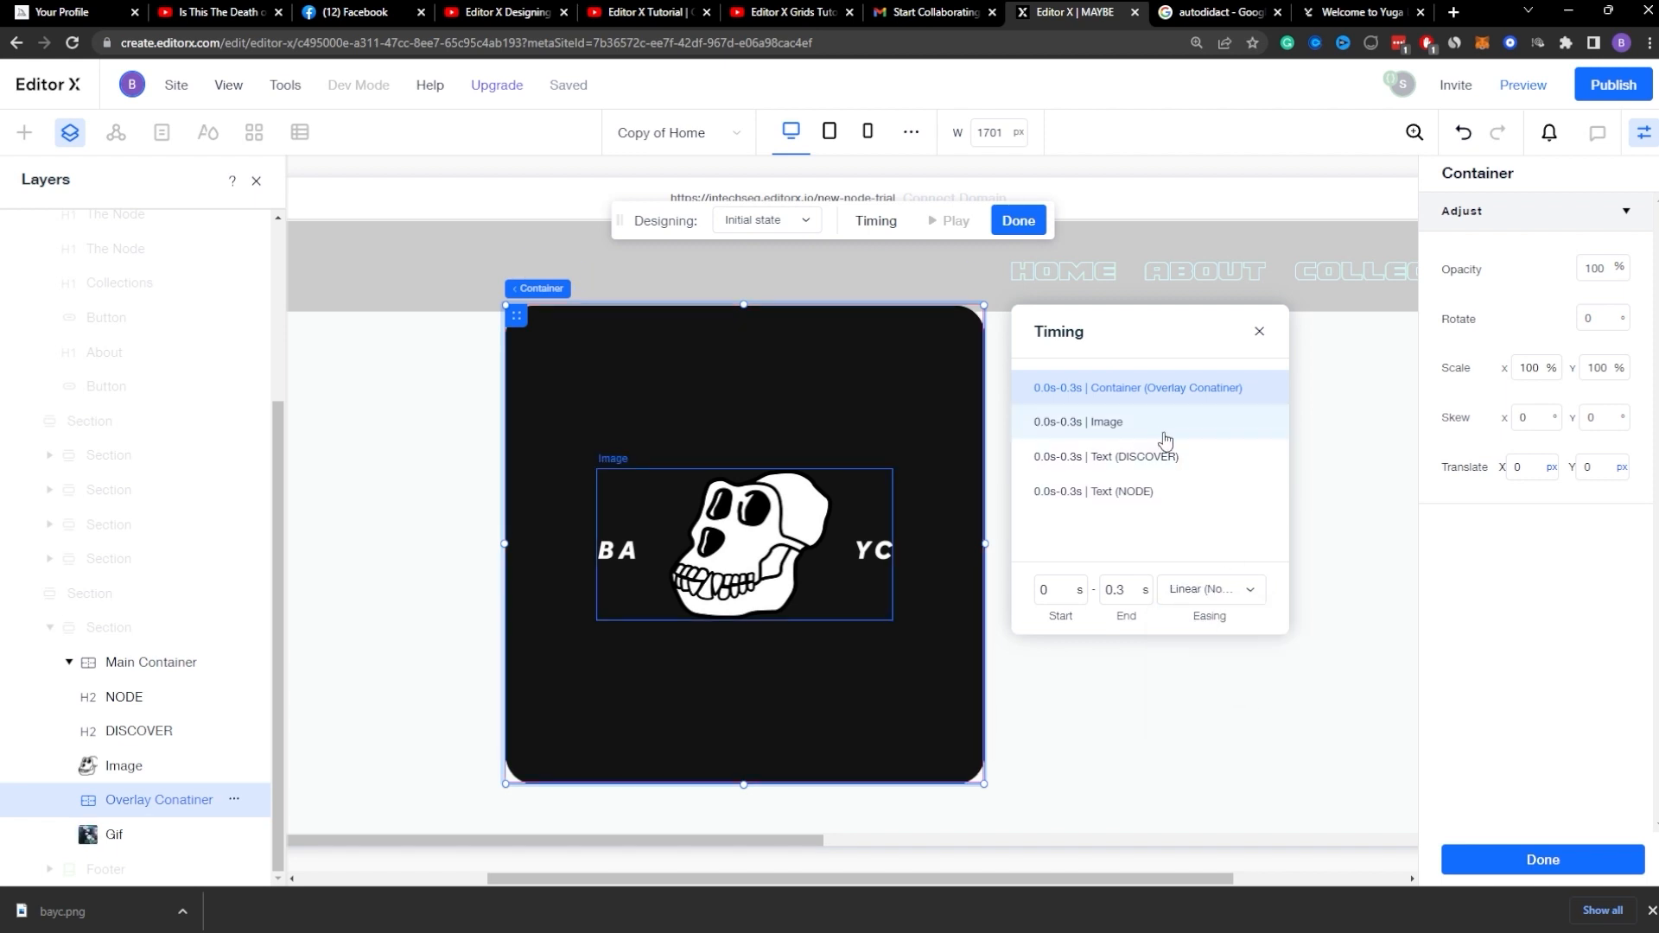
click(1133, 587)
text(0.)
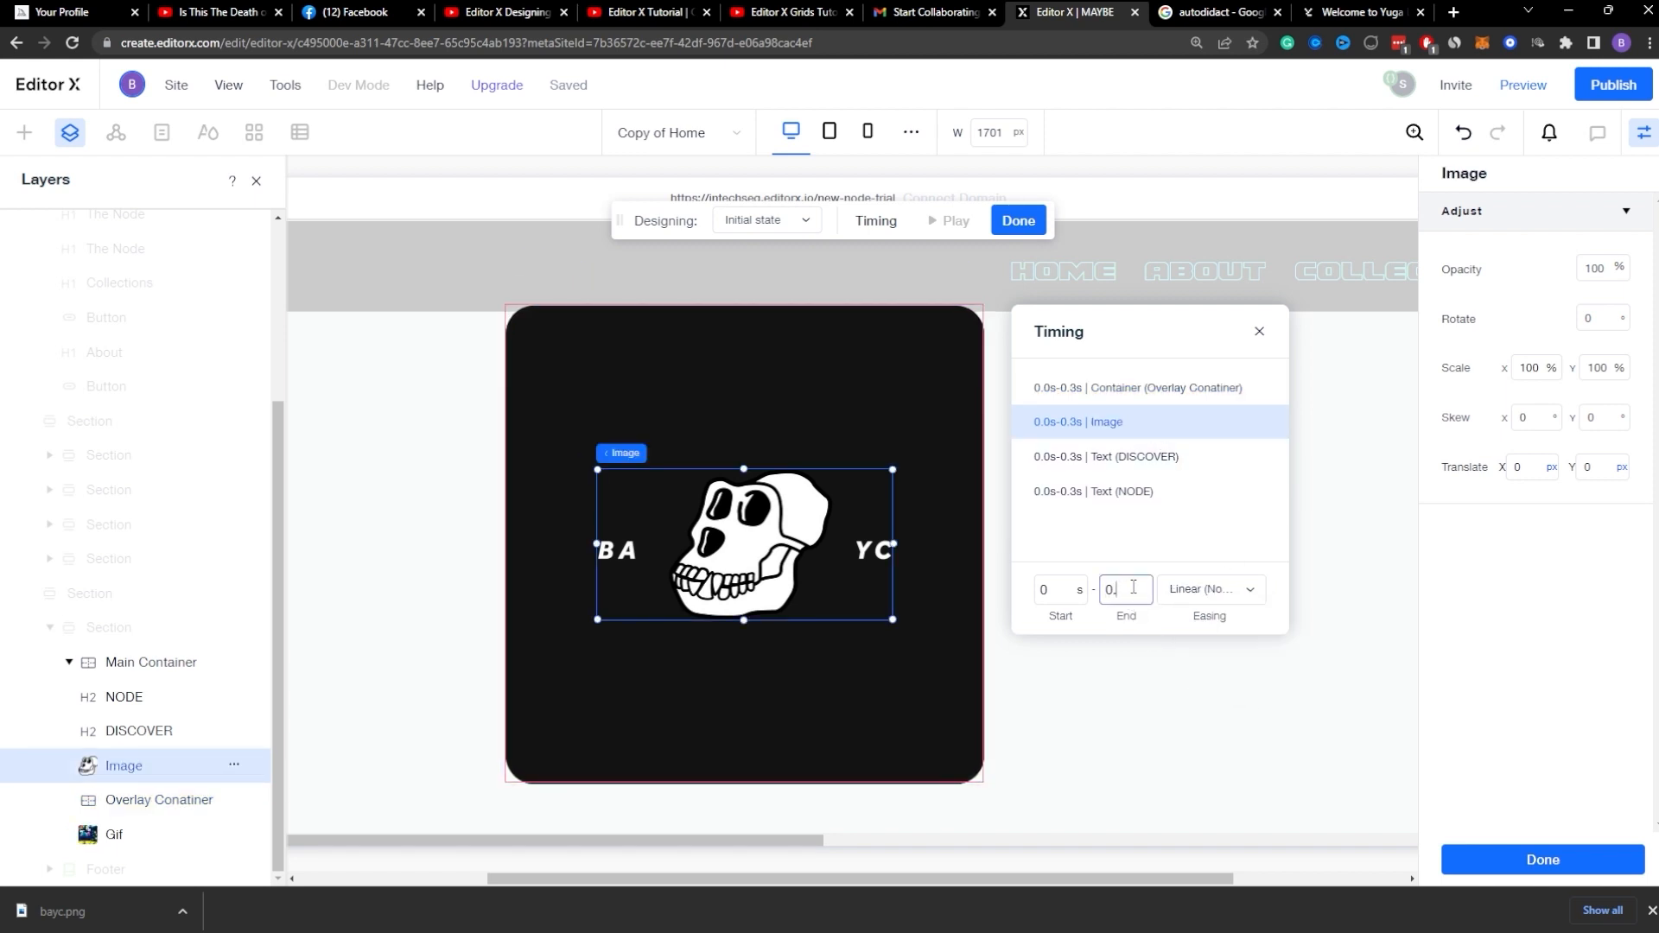
text(1)
key(Return)
Step: Set the Overlay Container's Initial state end time to 0.1 s and finish the animation
click(1058, 425)
click(1132, 589)
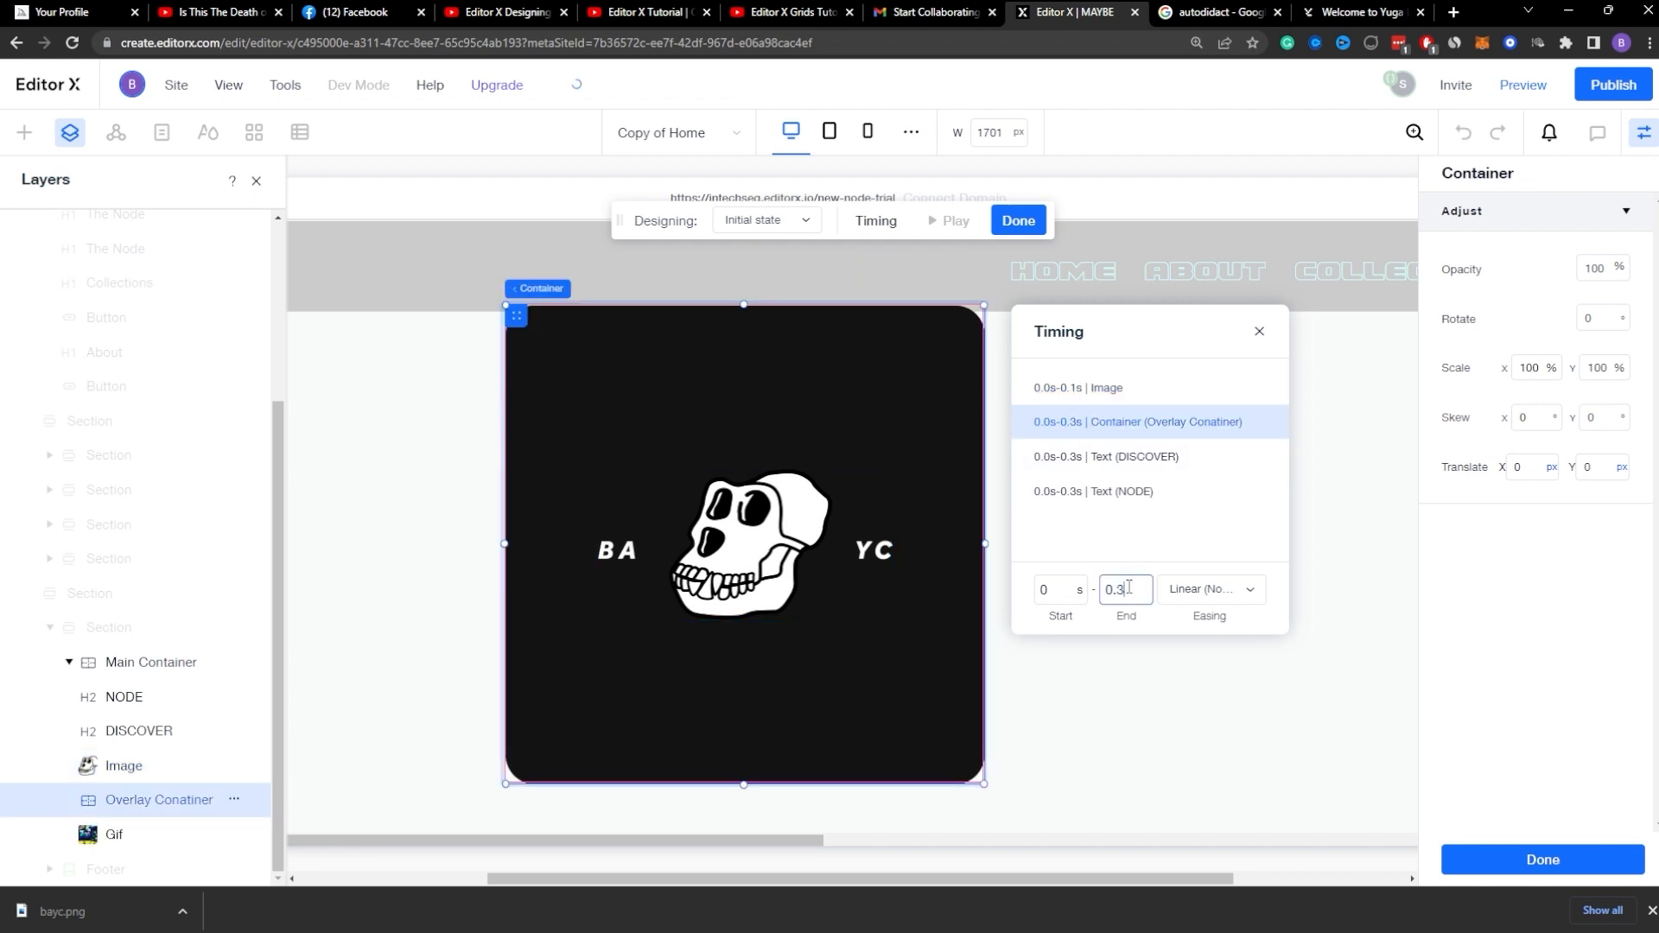
key(BackSpace)
key(BackSpace)
text(.1)
key(Return)
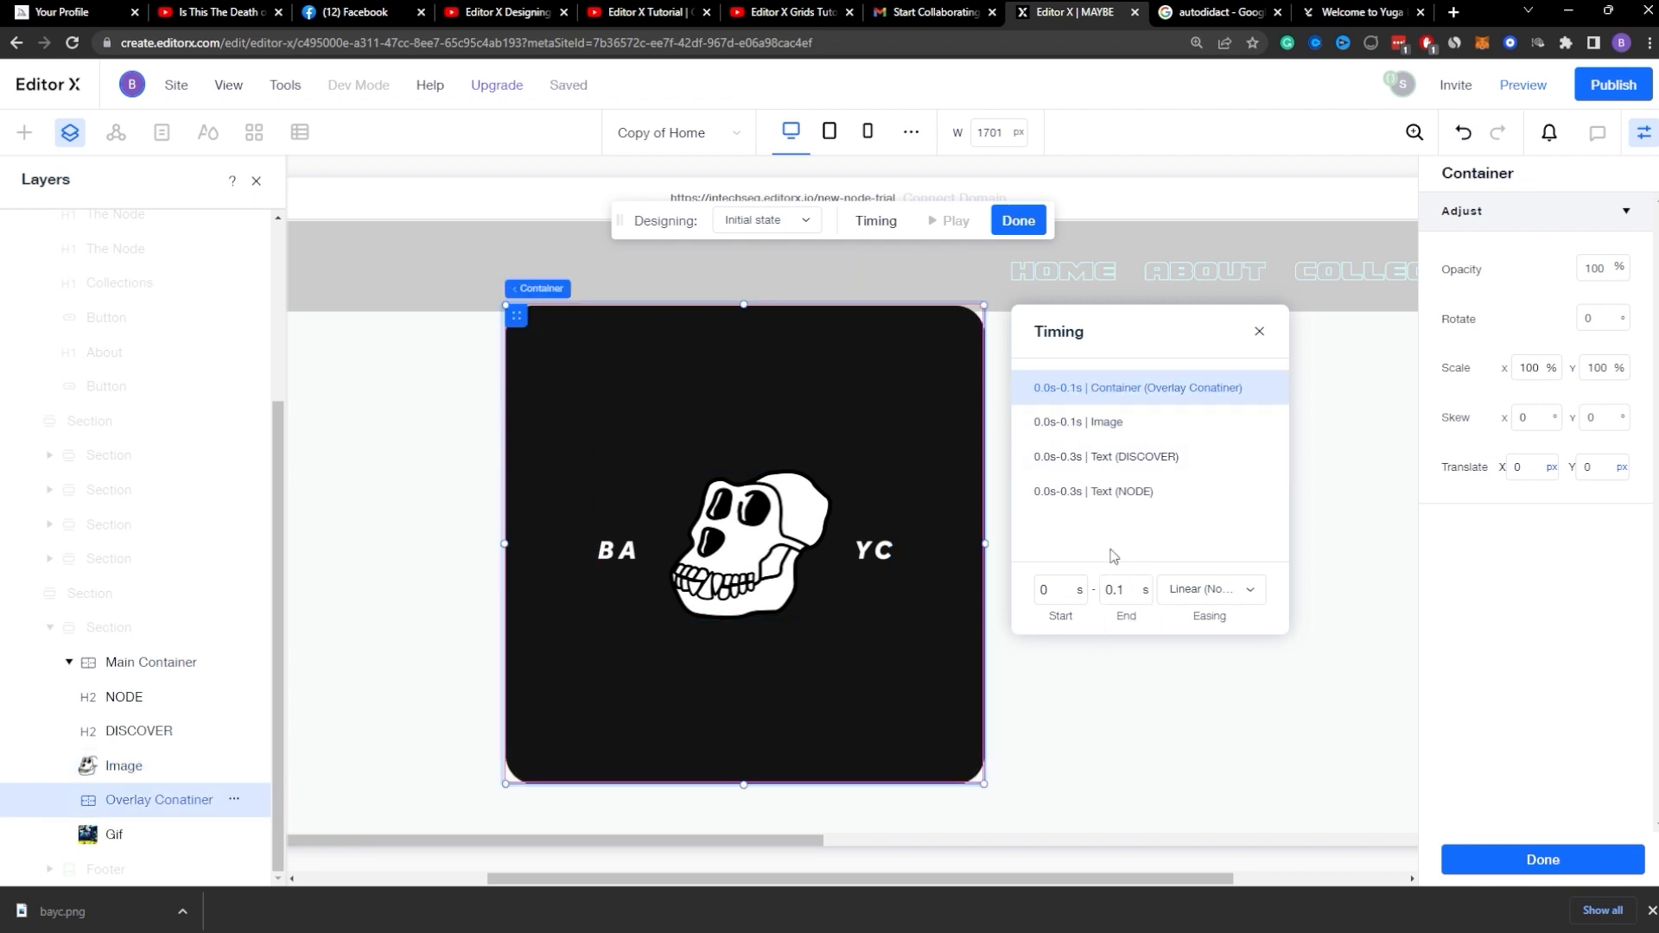
click(1016, 221)
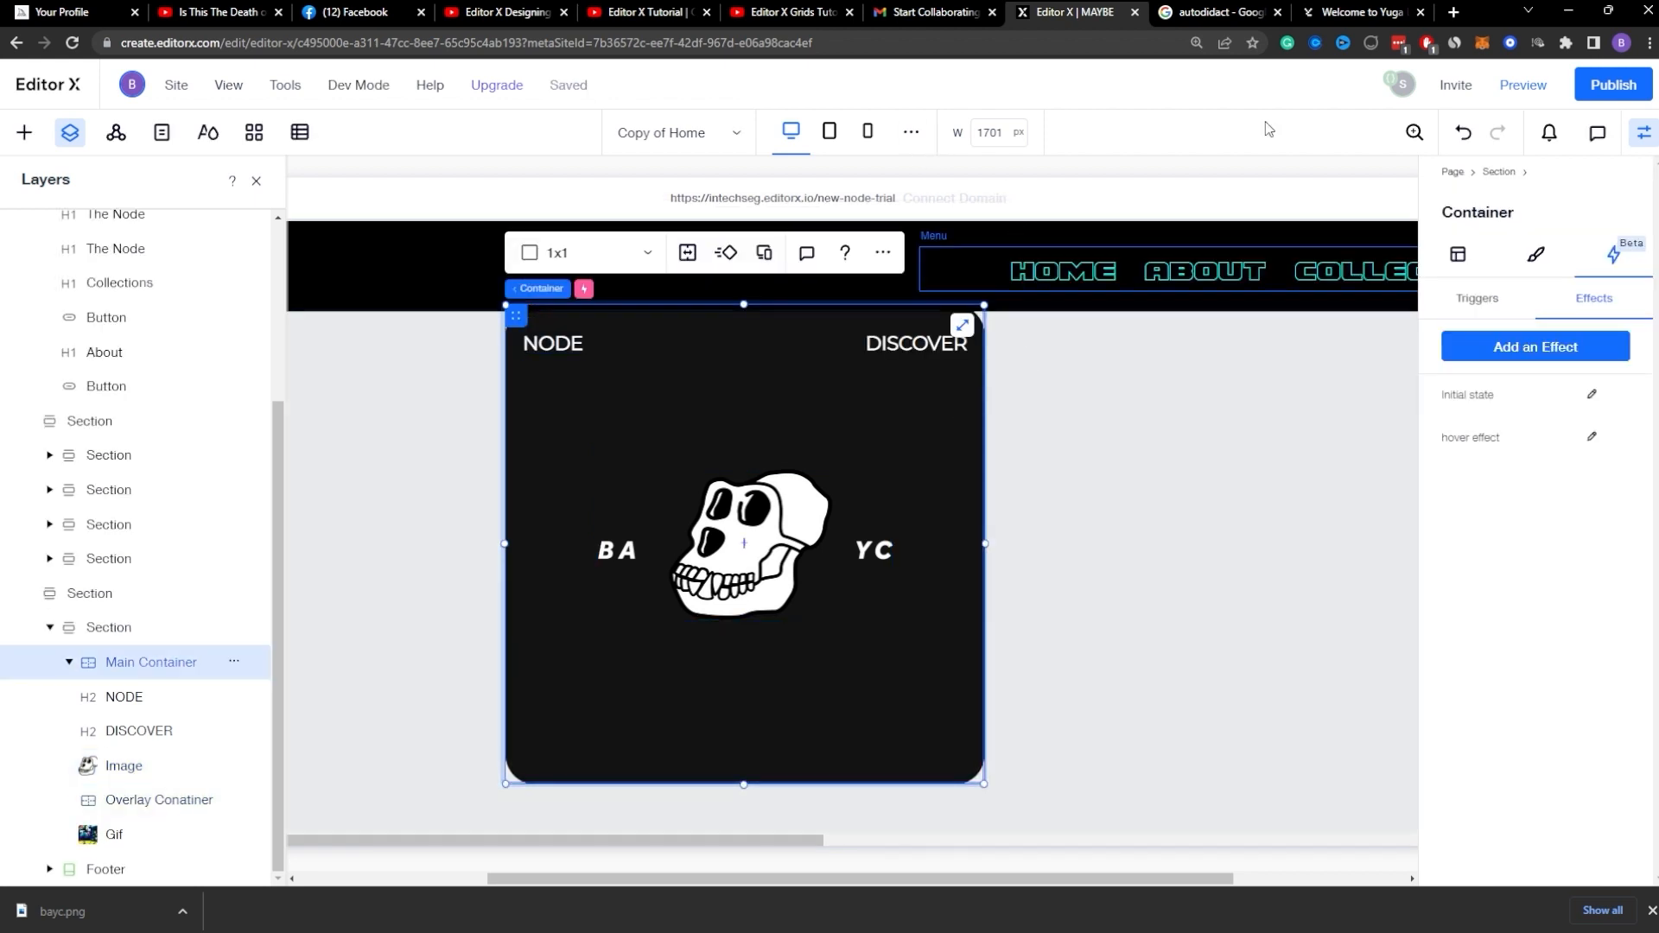
Step: Preview the card's hover animation on the page, switching between preview and editor to check it
click(1522, 85)
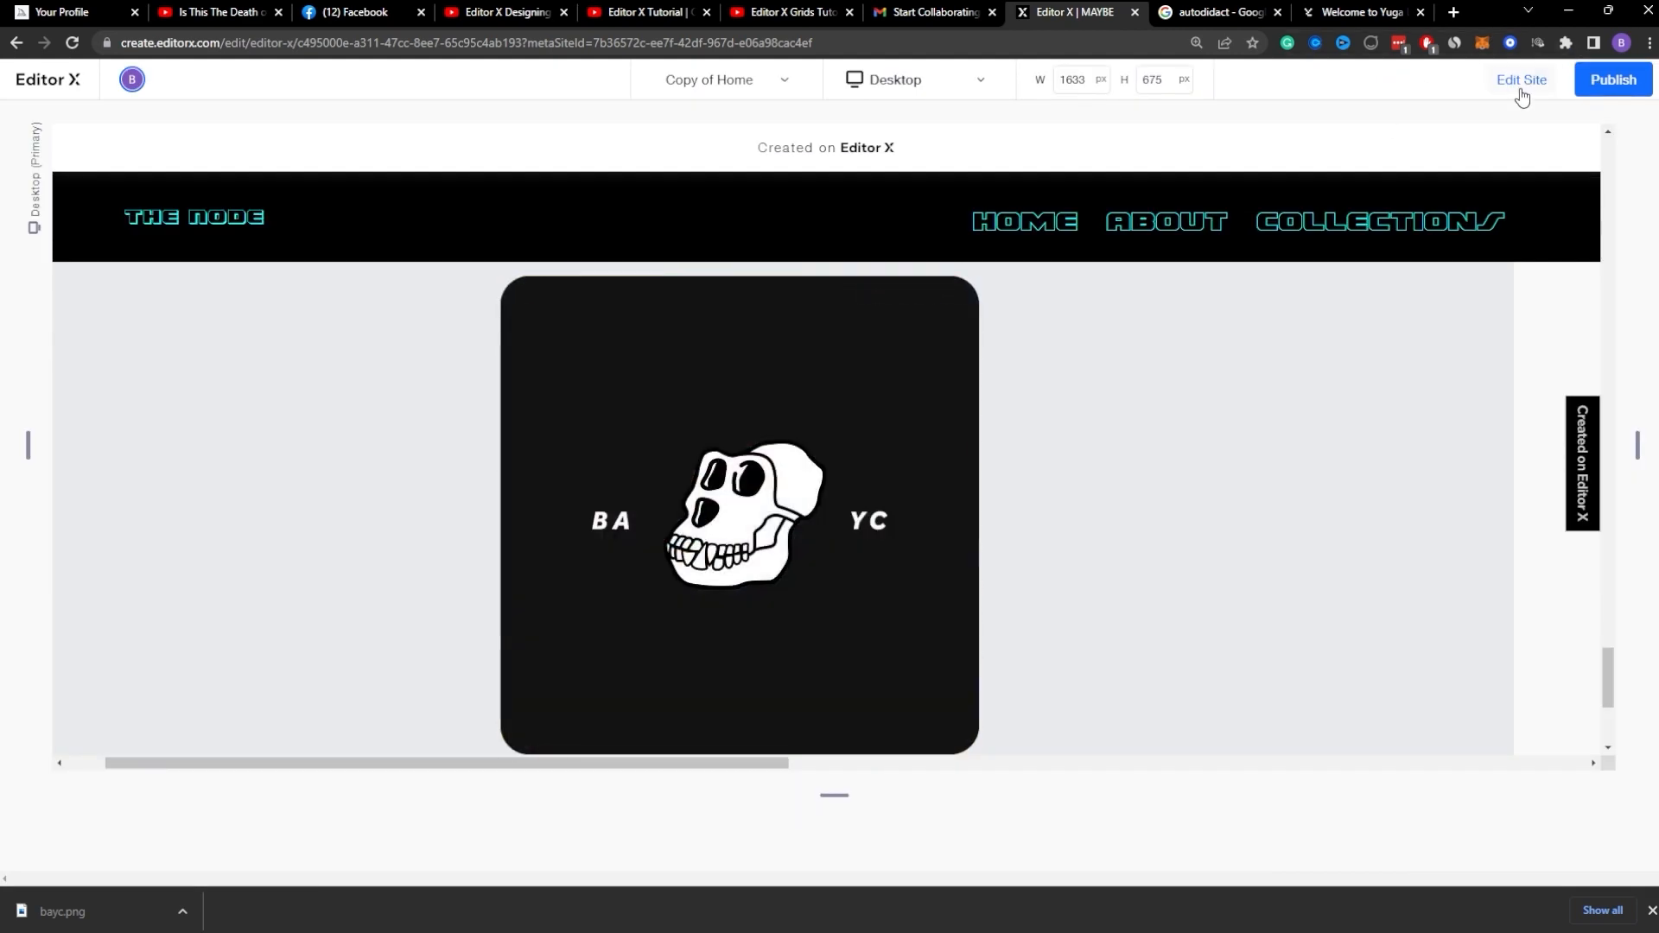
click(1522, 83)
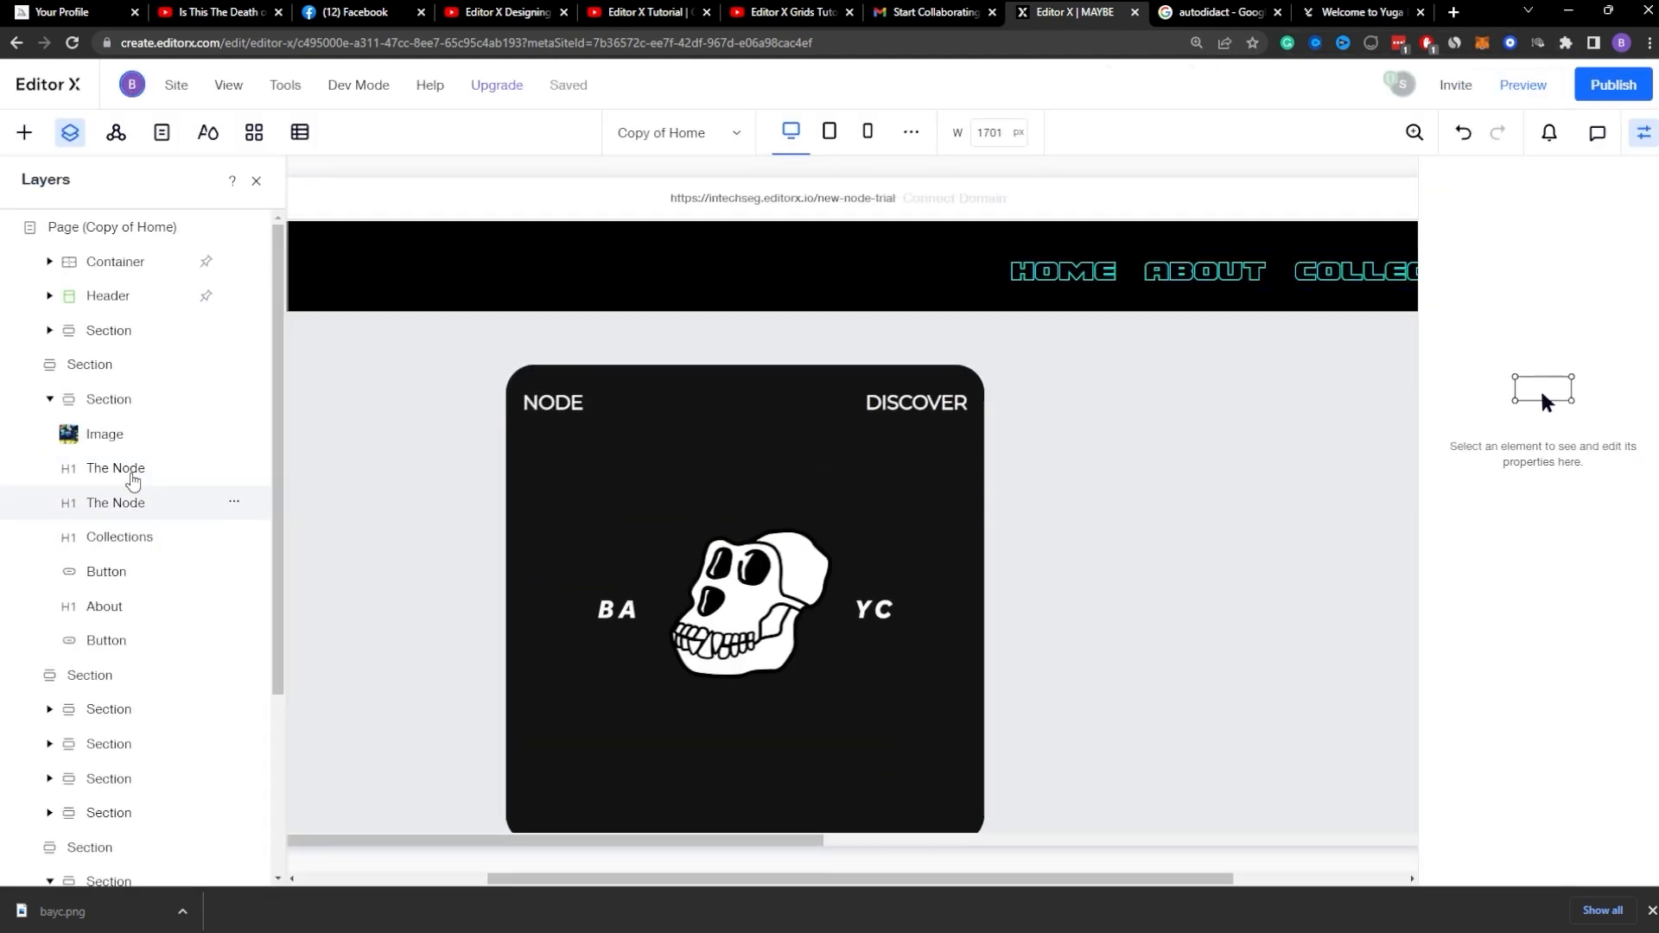
click(603, 560)
click(234, 765)
click(311, 466)
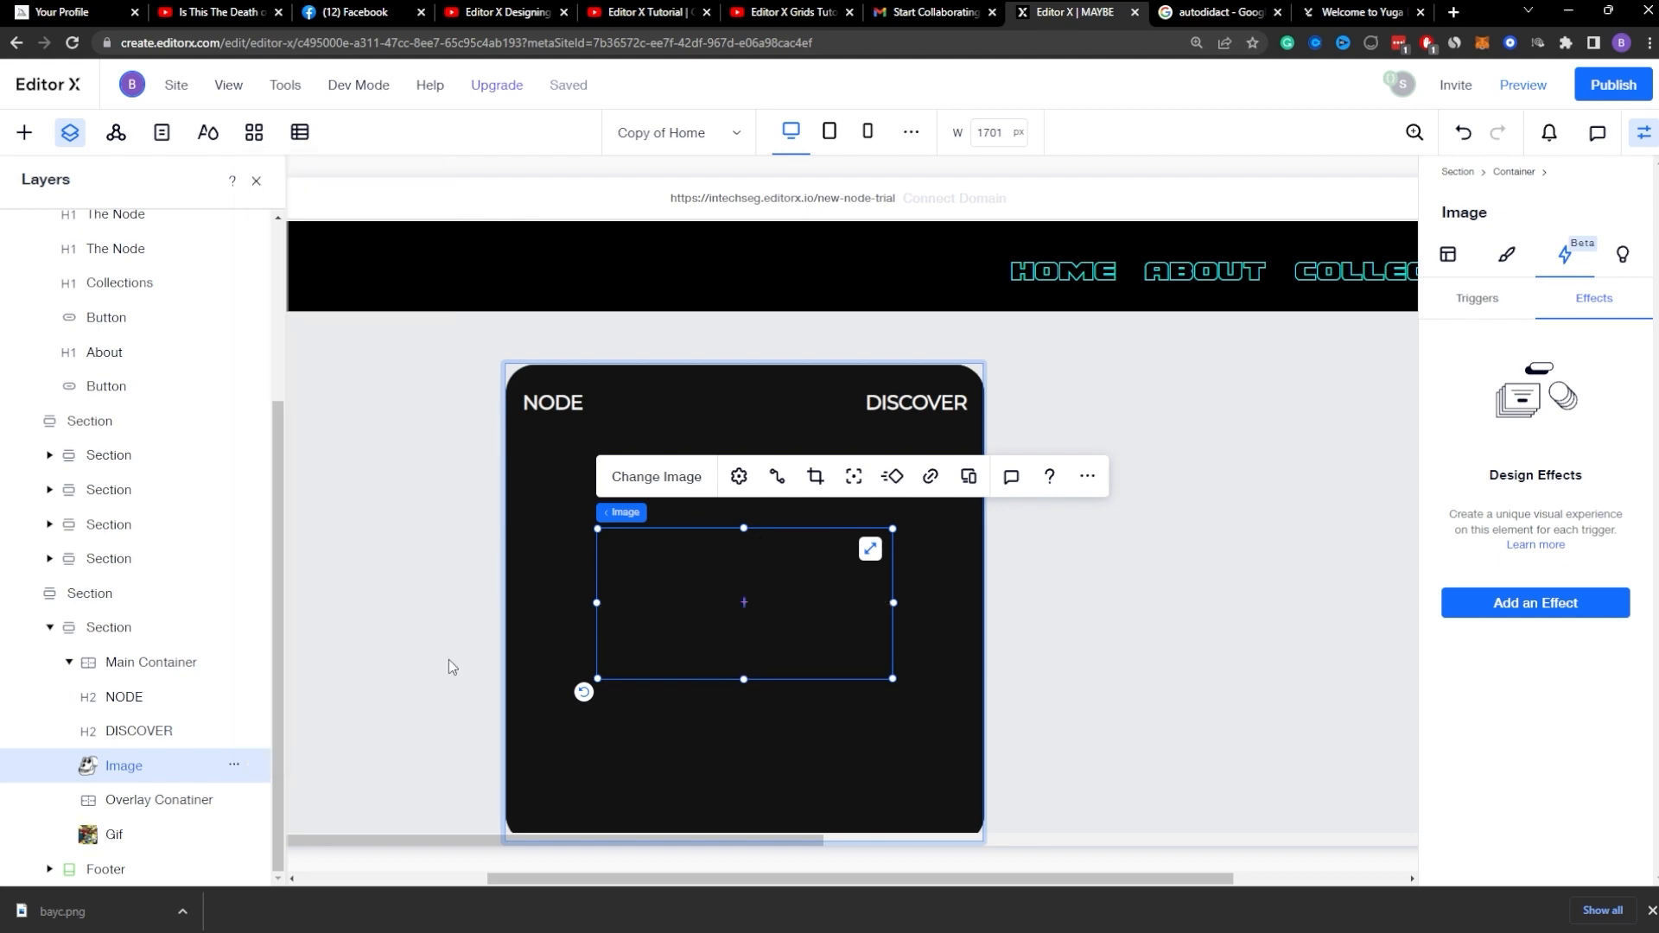
click(452, 667)
click(1523, 84)
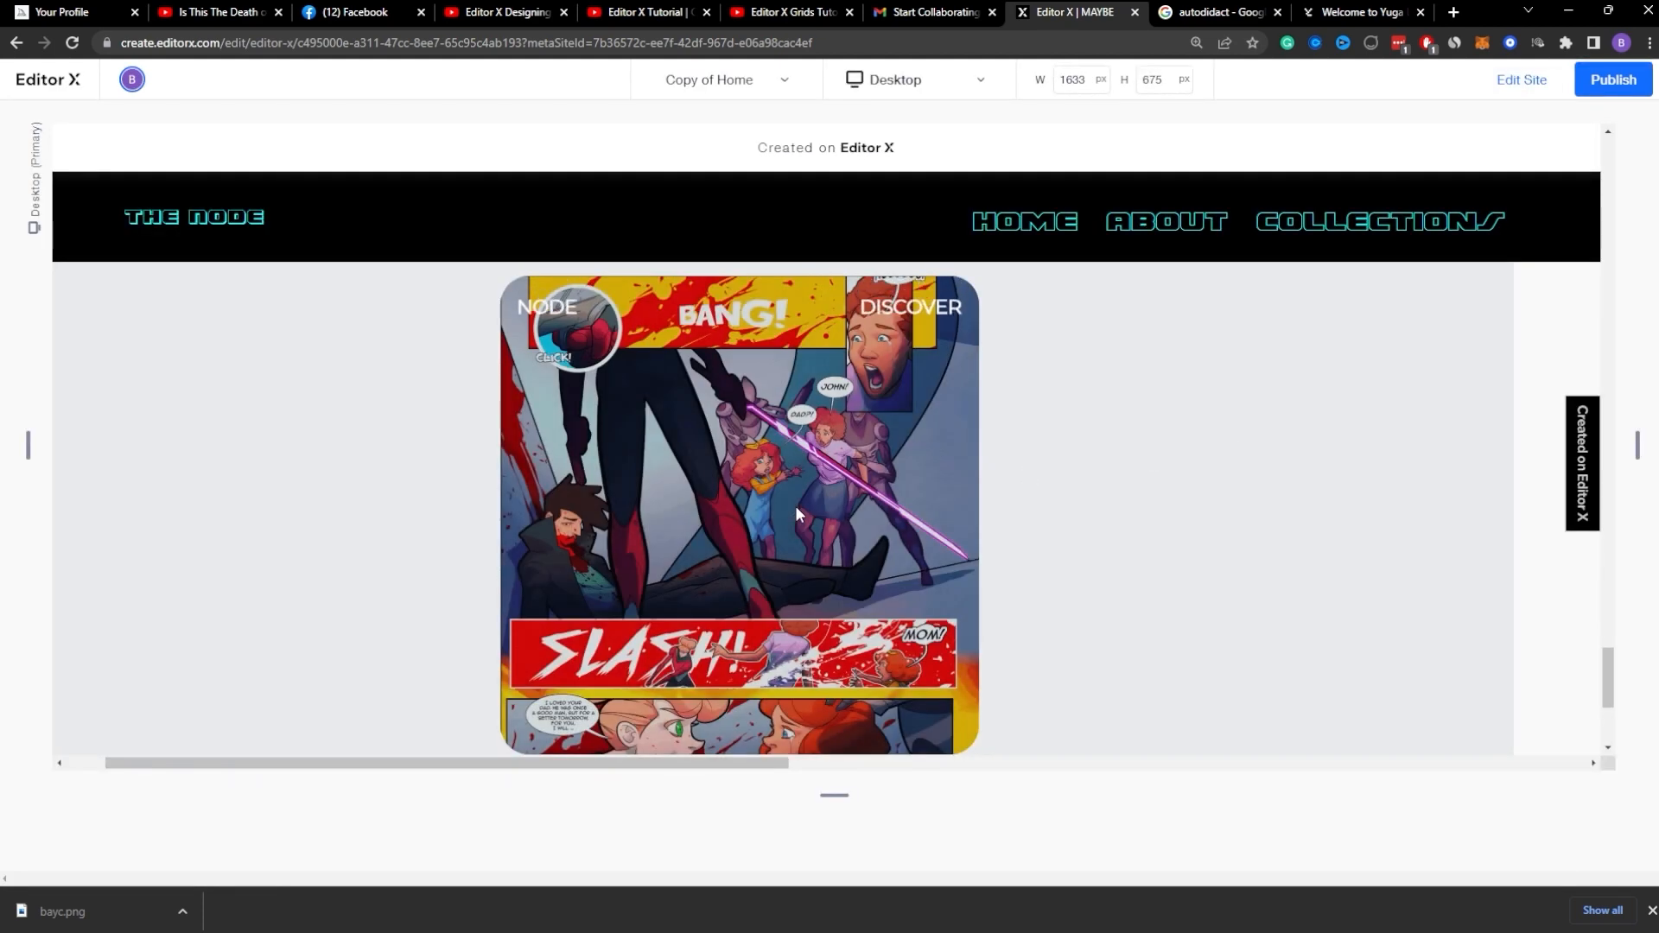
scroll(734, 449, up, 5)
scroll(726, 407, down, 8)
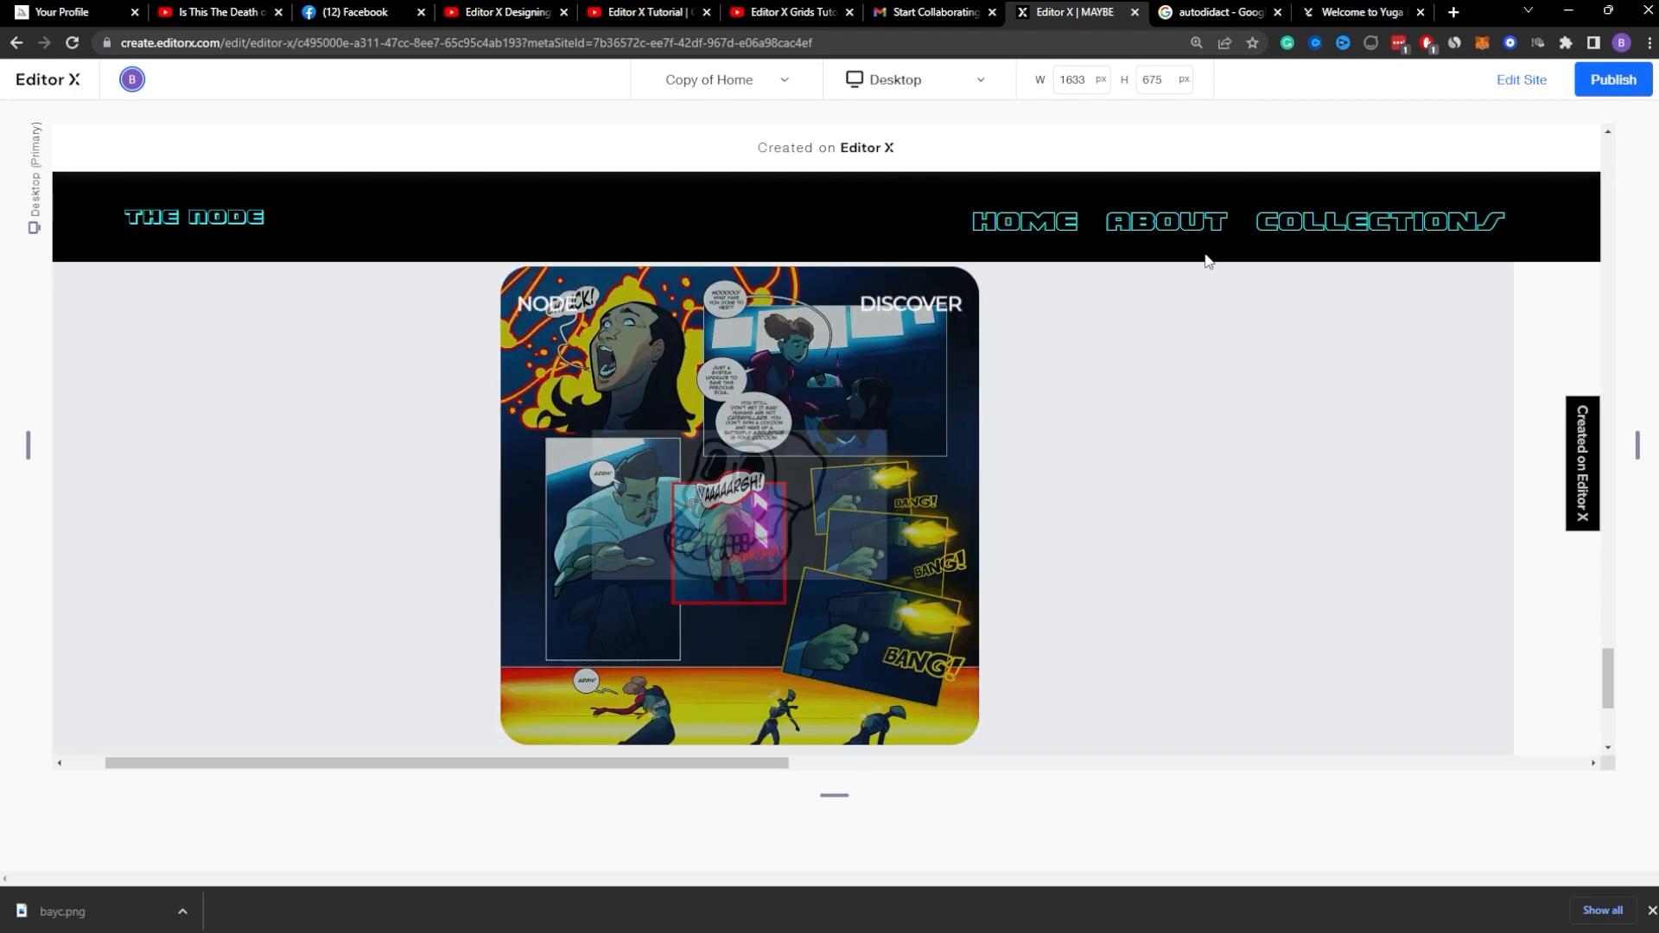
click(1522, 80)
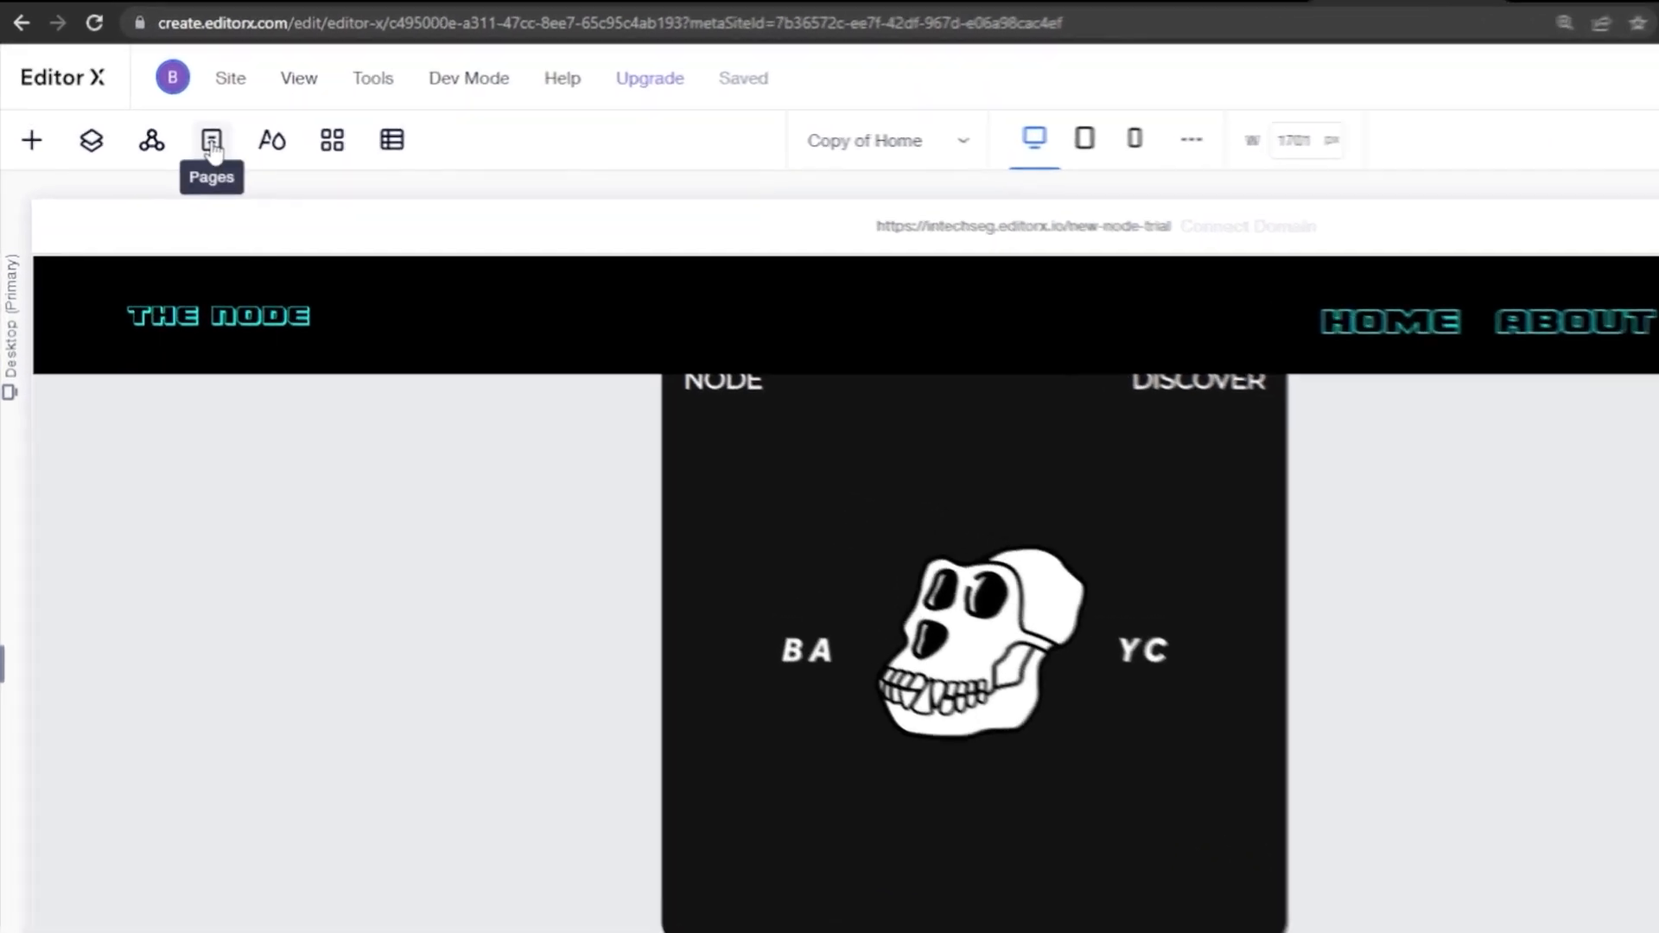
Step: Quick-add a button inside the Main Container and open its layout settings
click(162, 132)
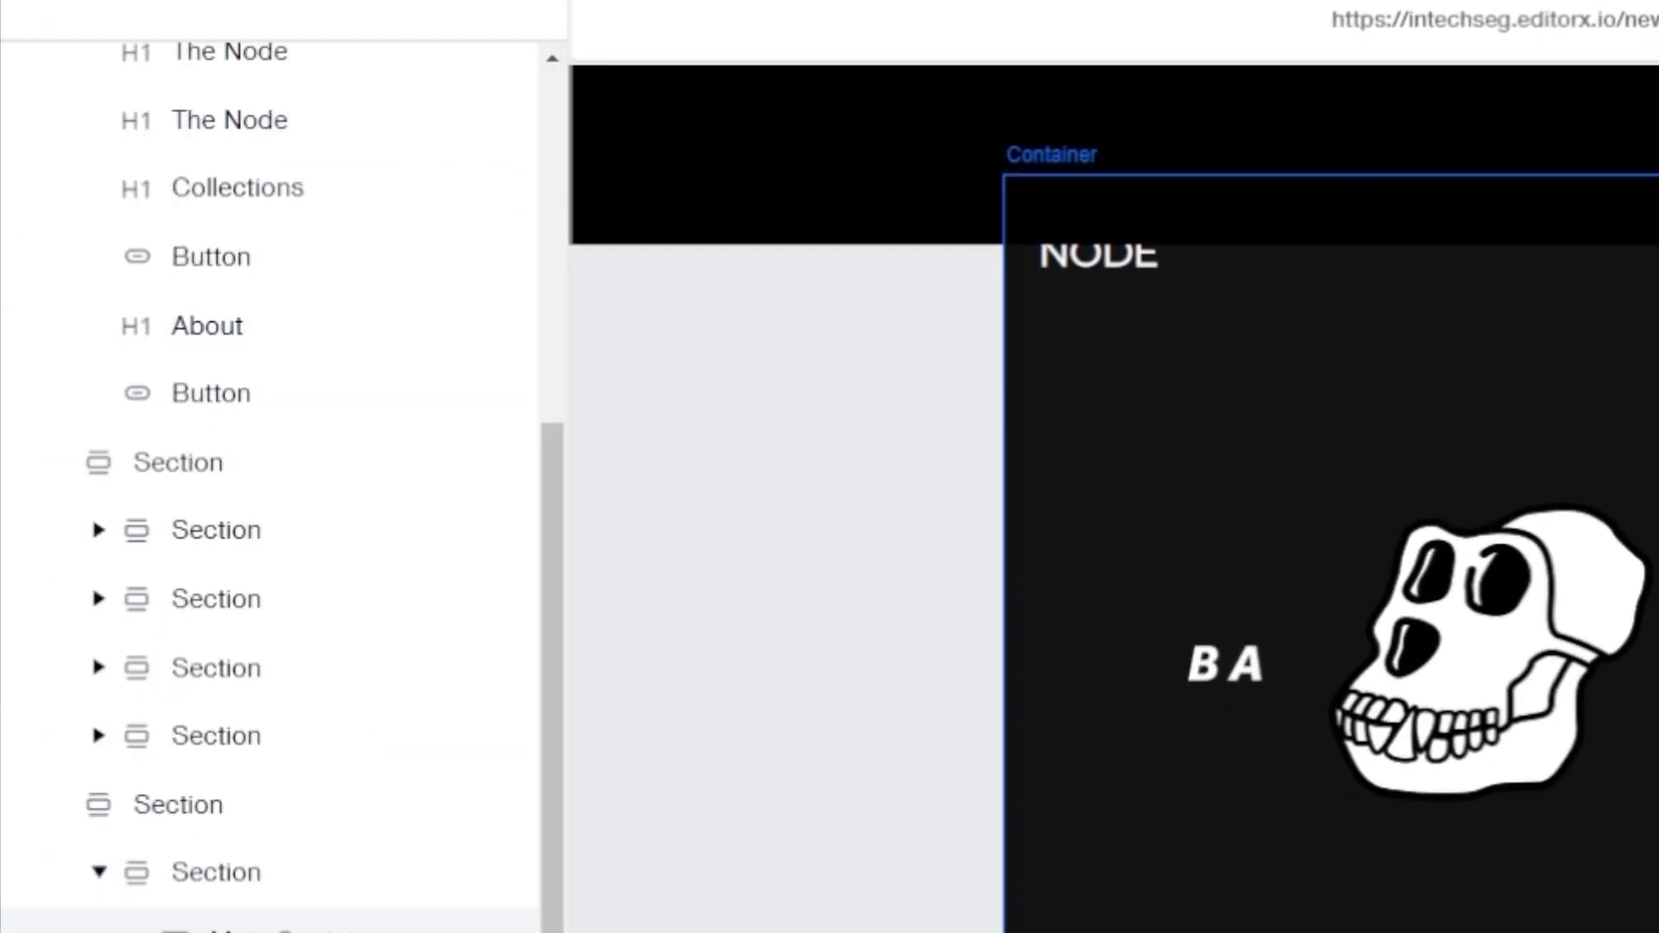
click(180, 784)
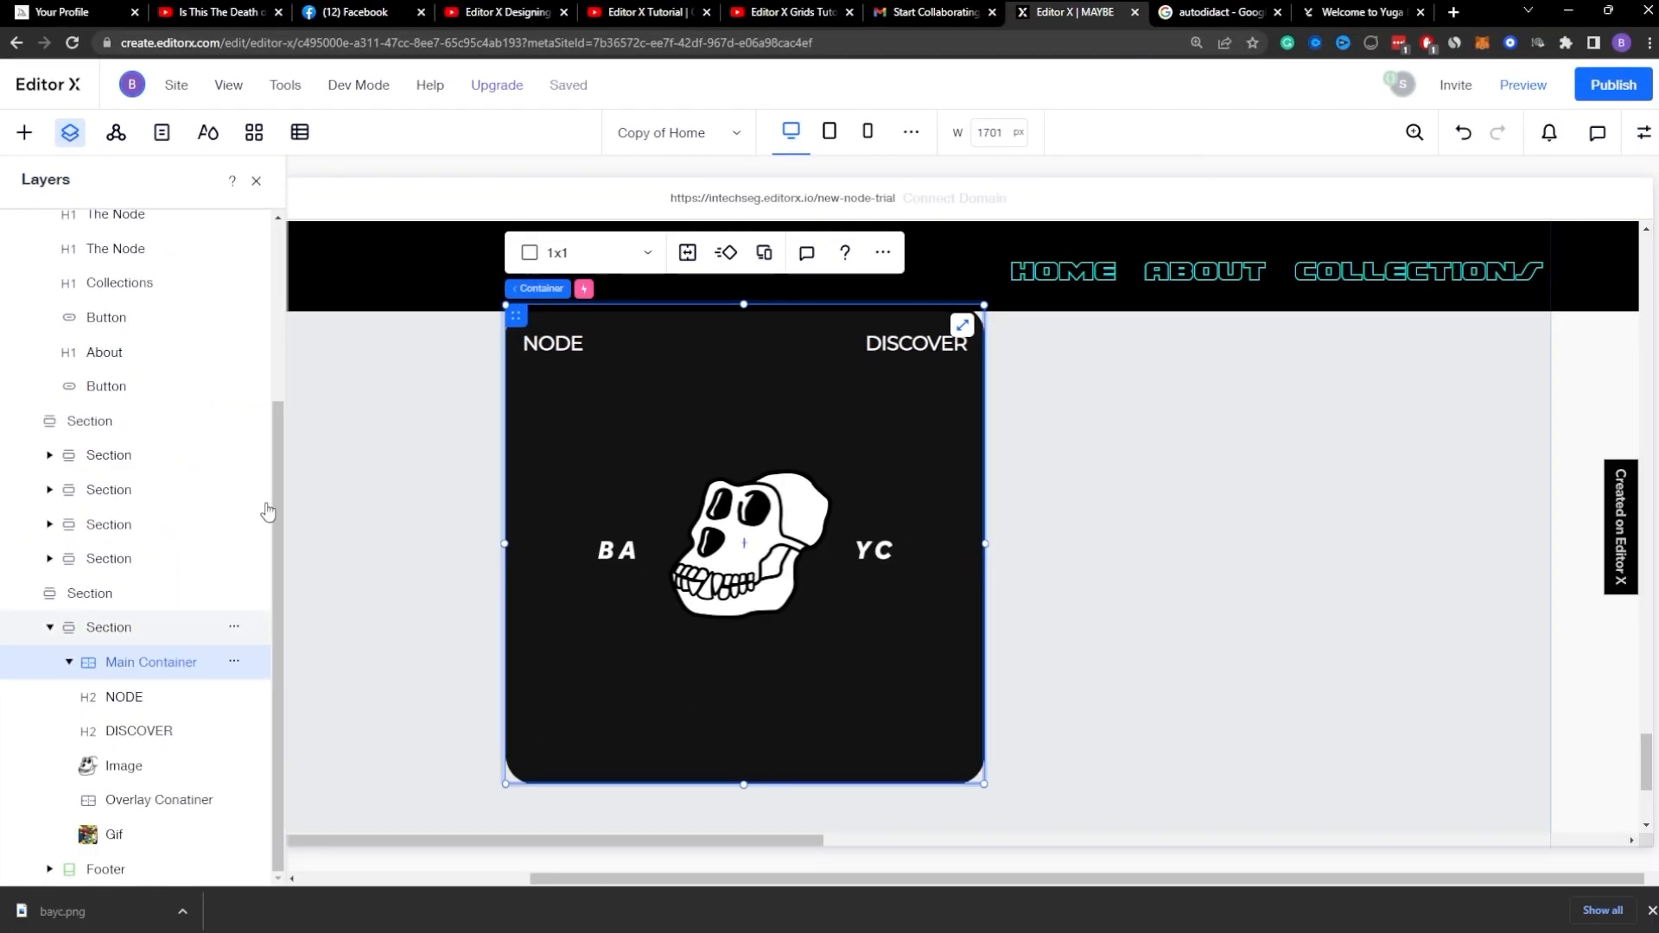
click(882, 252)
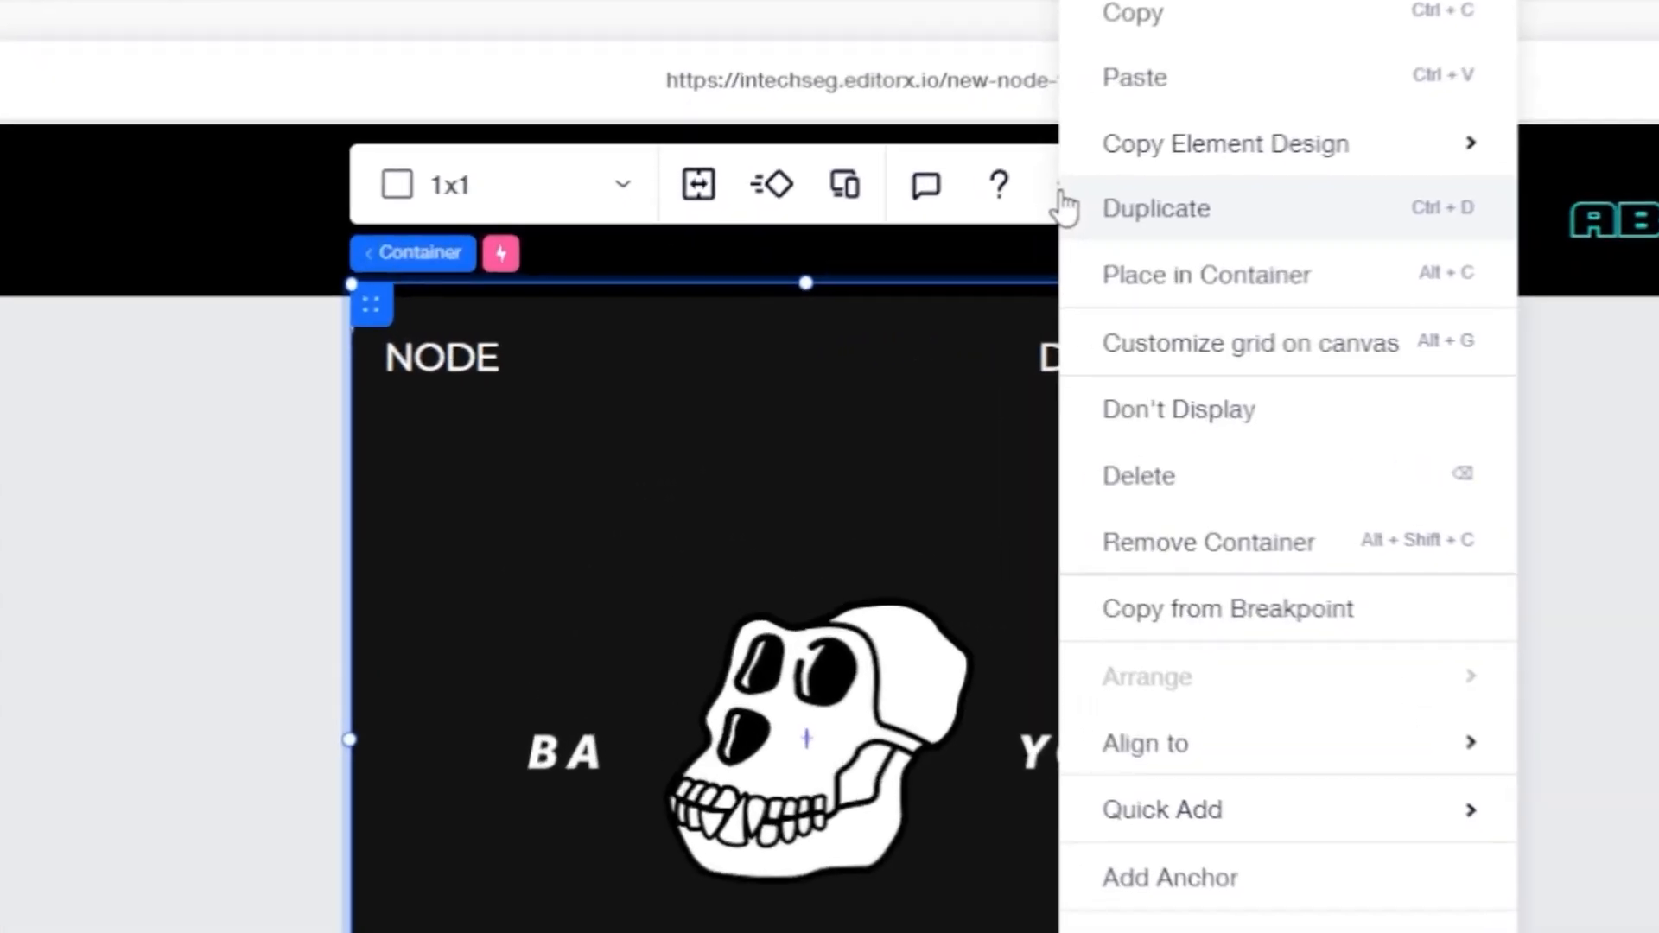
mouse_move(1211, 825)
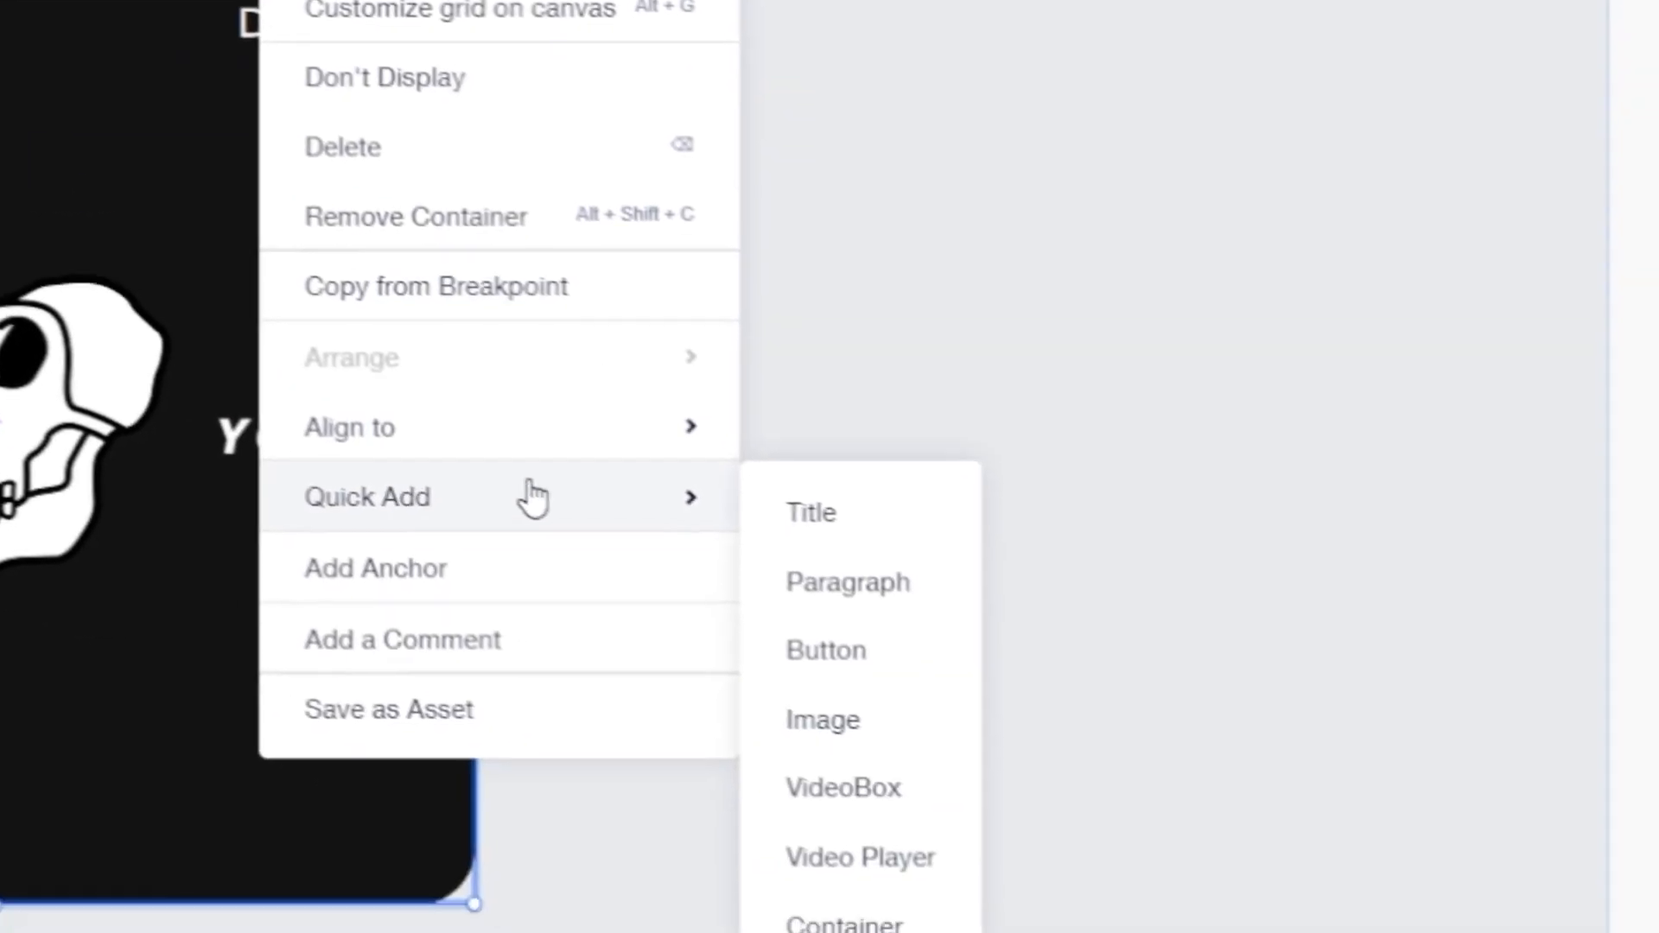
click(838, 640)
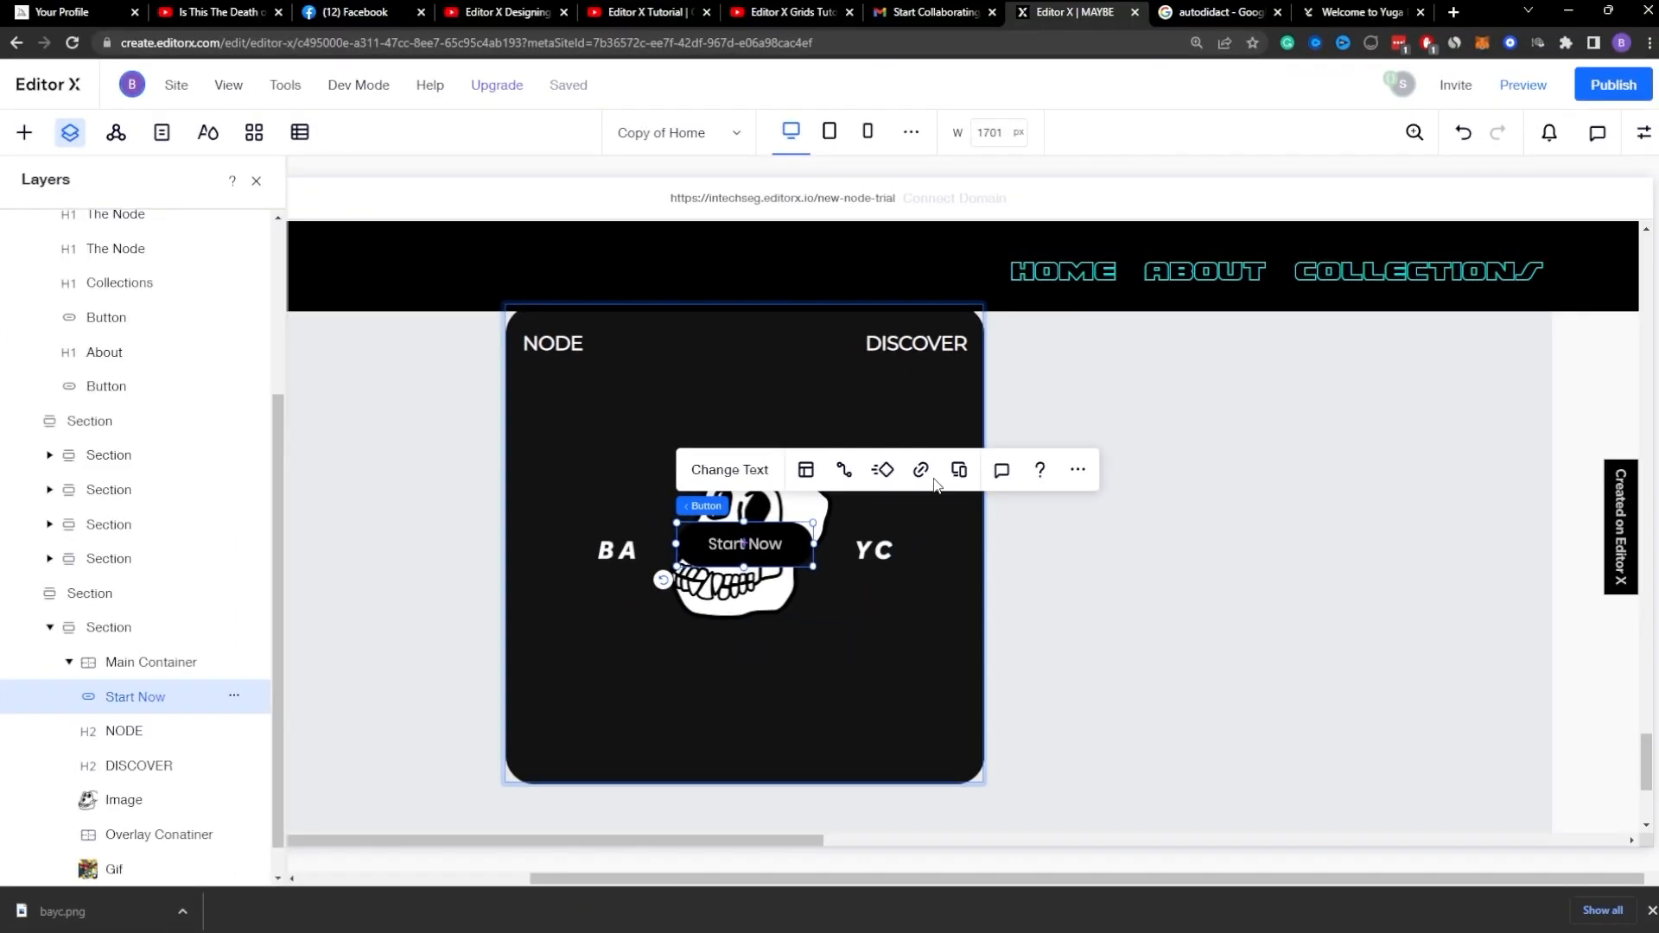
click(1644, 134)
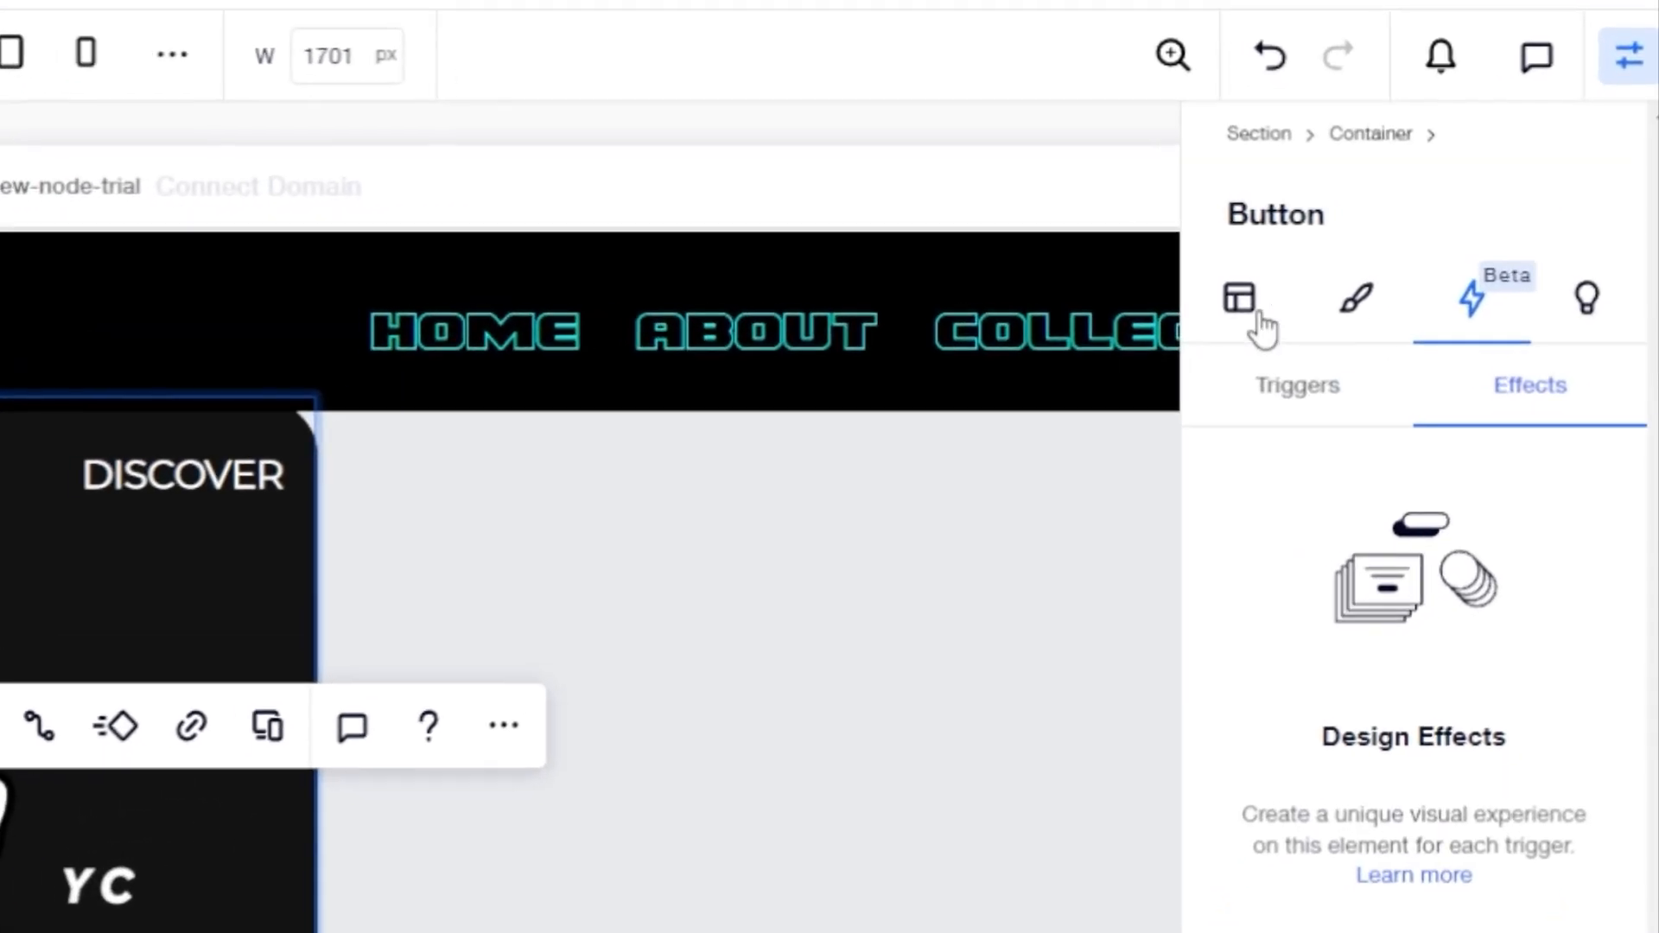
click(1452, 254)
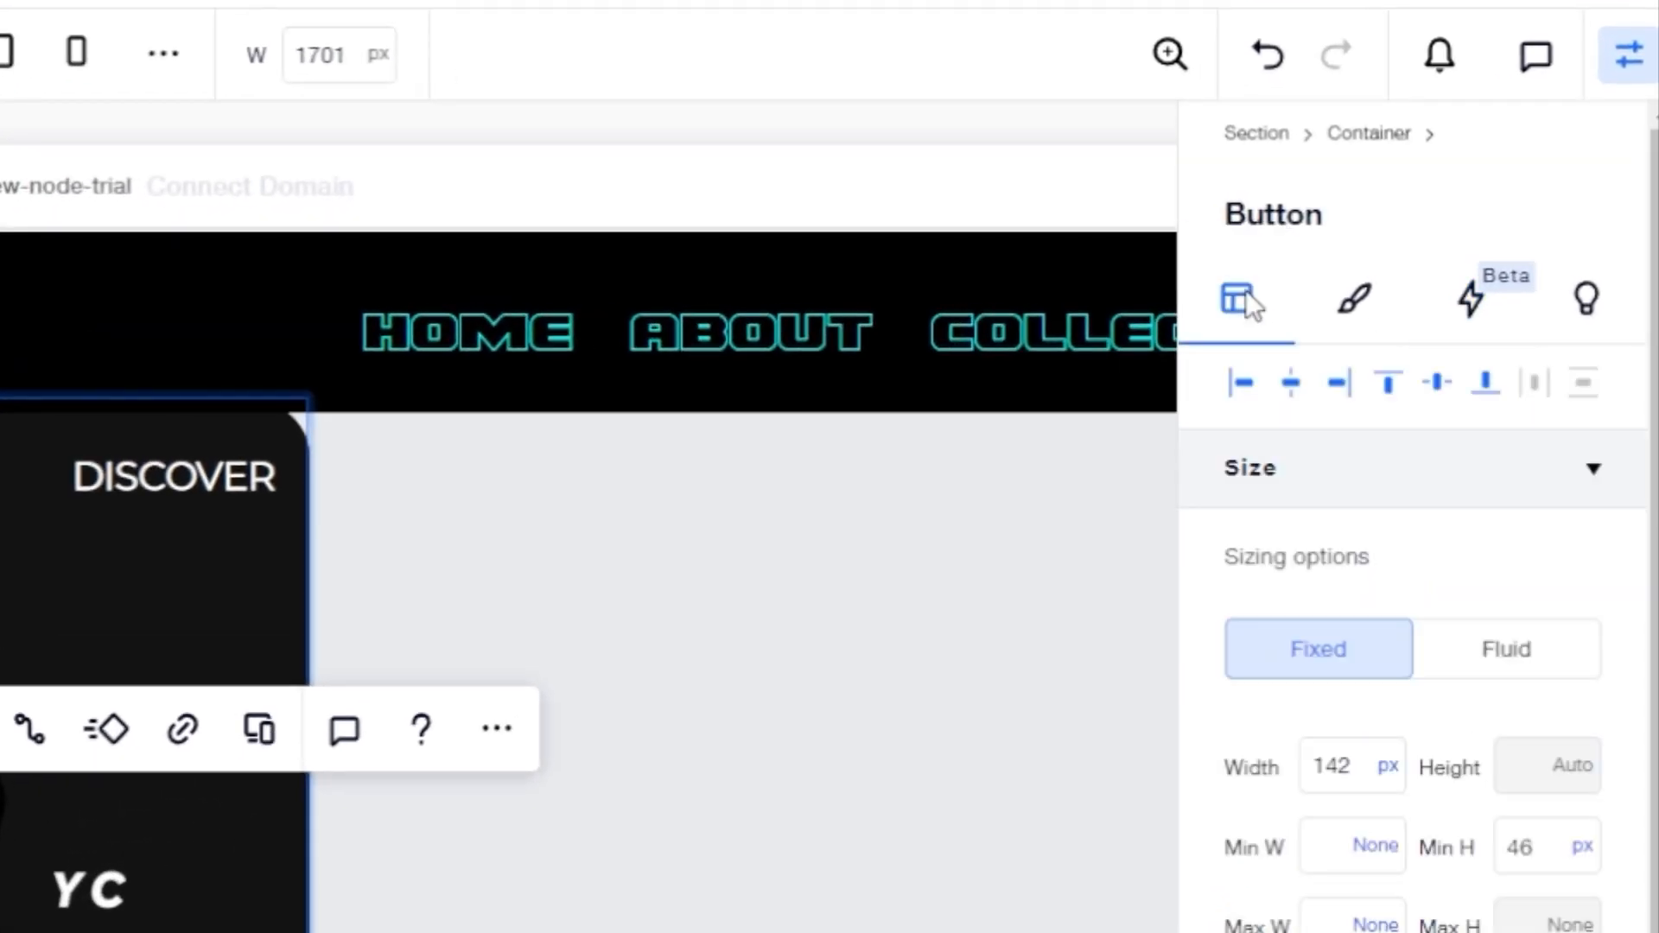
Step: Make the button fluid, filling the container with 100% width and 100% minimum height
click(1353, 300)
click(1228, 301)
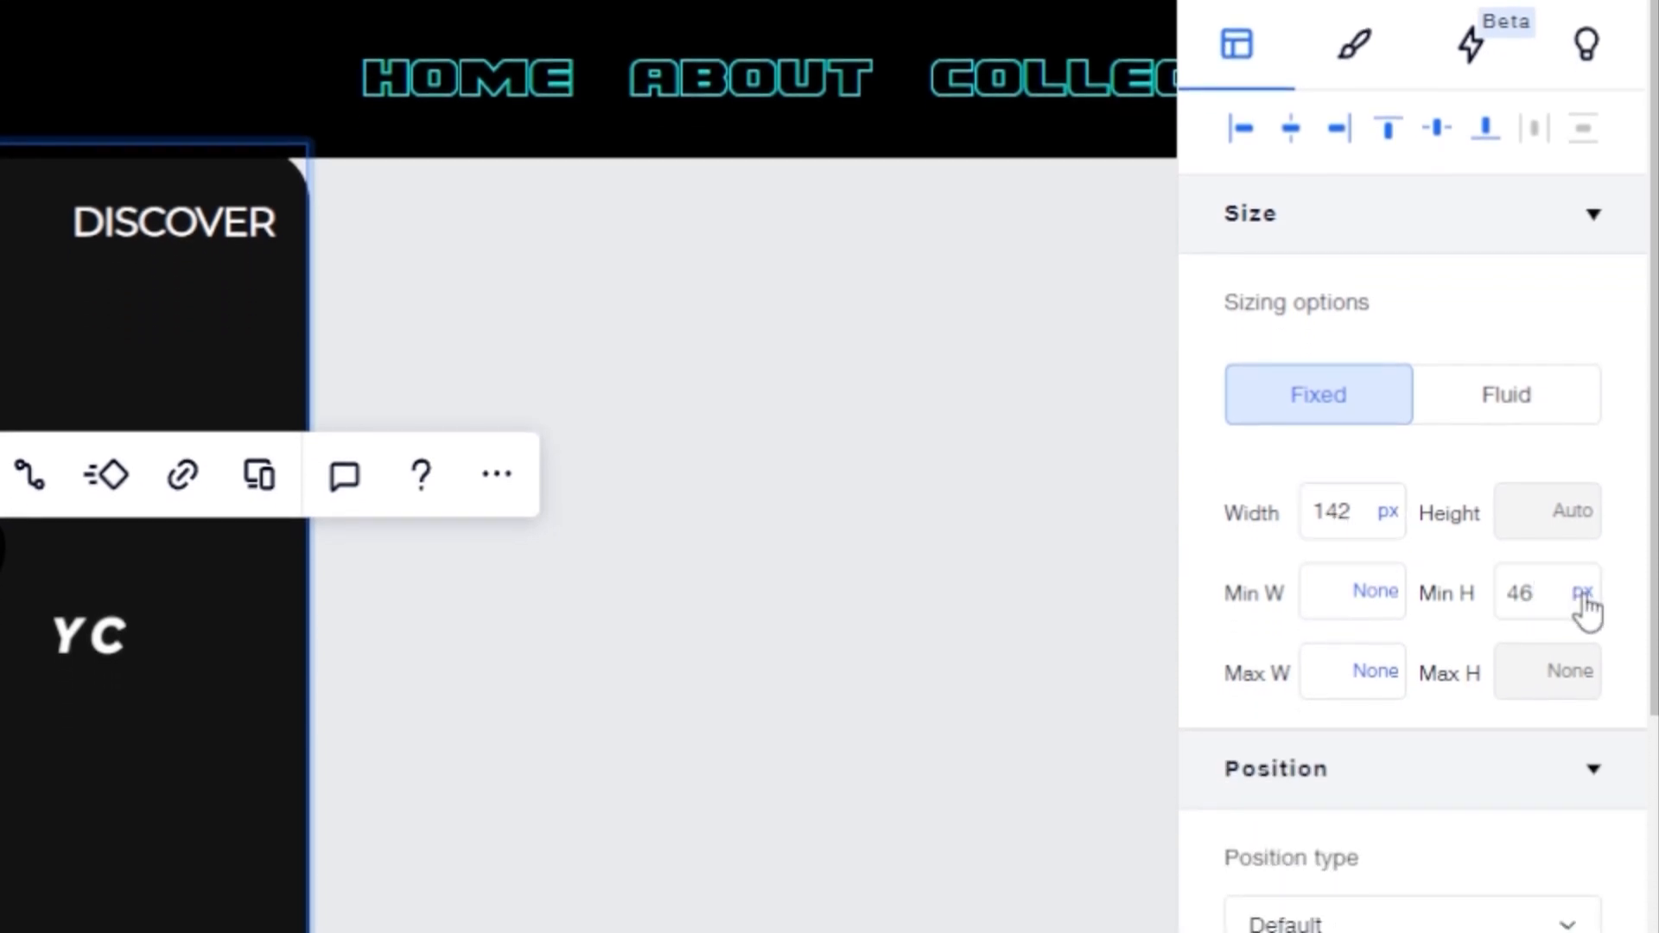
click(1582, 594)
click(1383, 536)
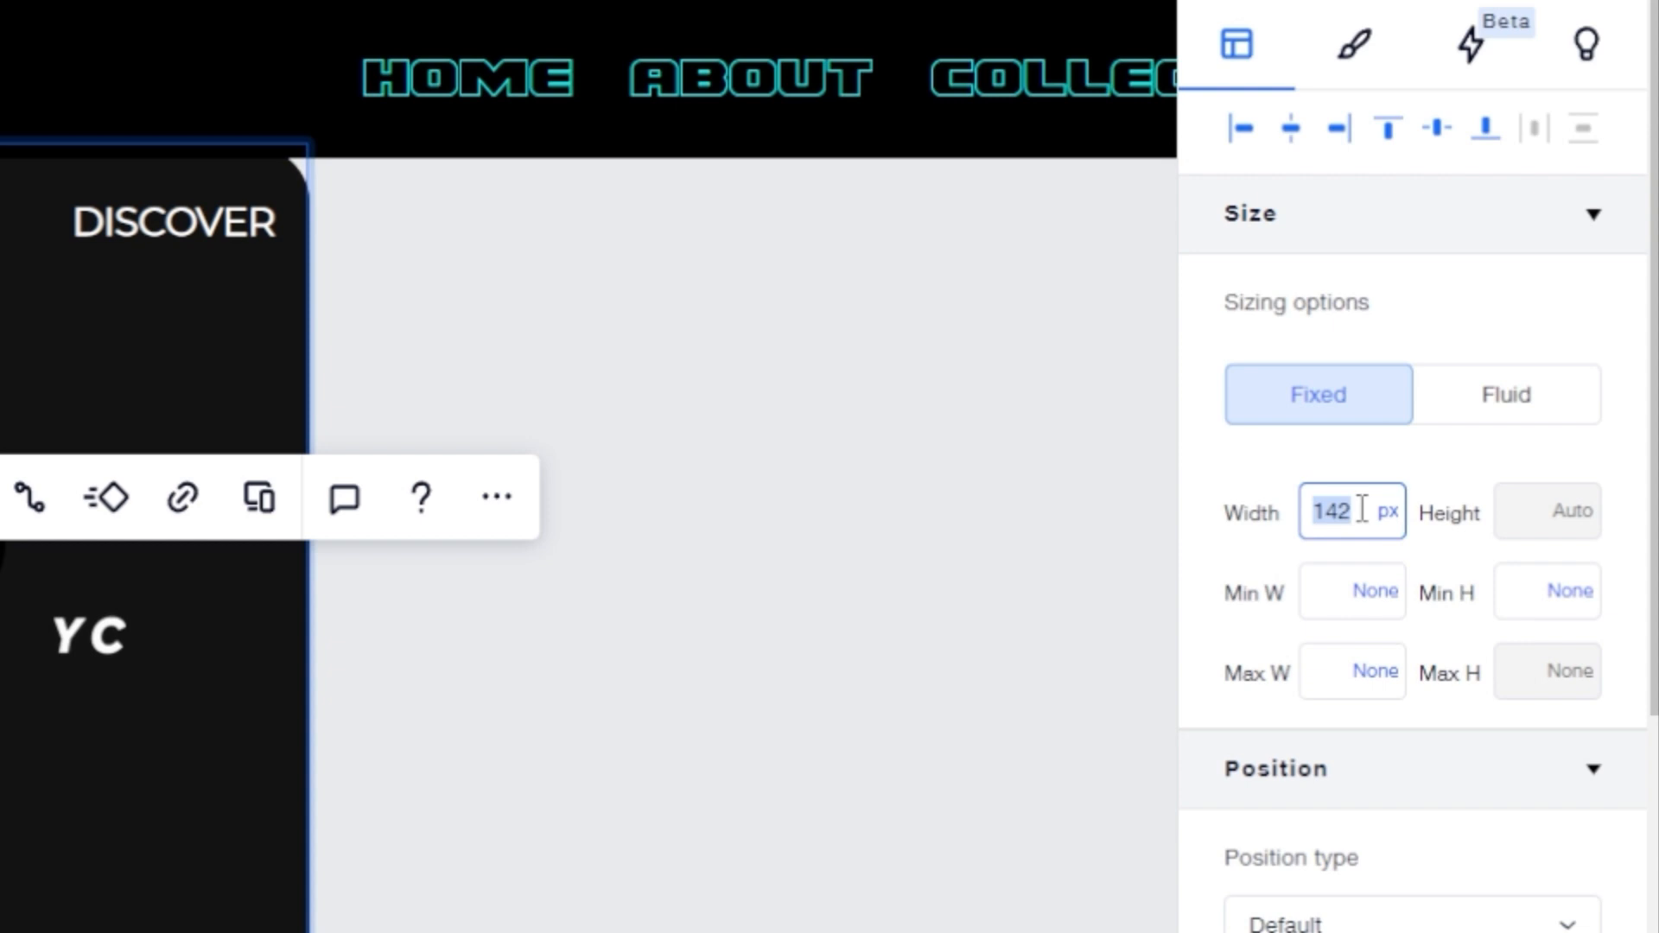
key(Return)
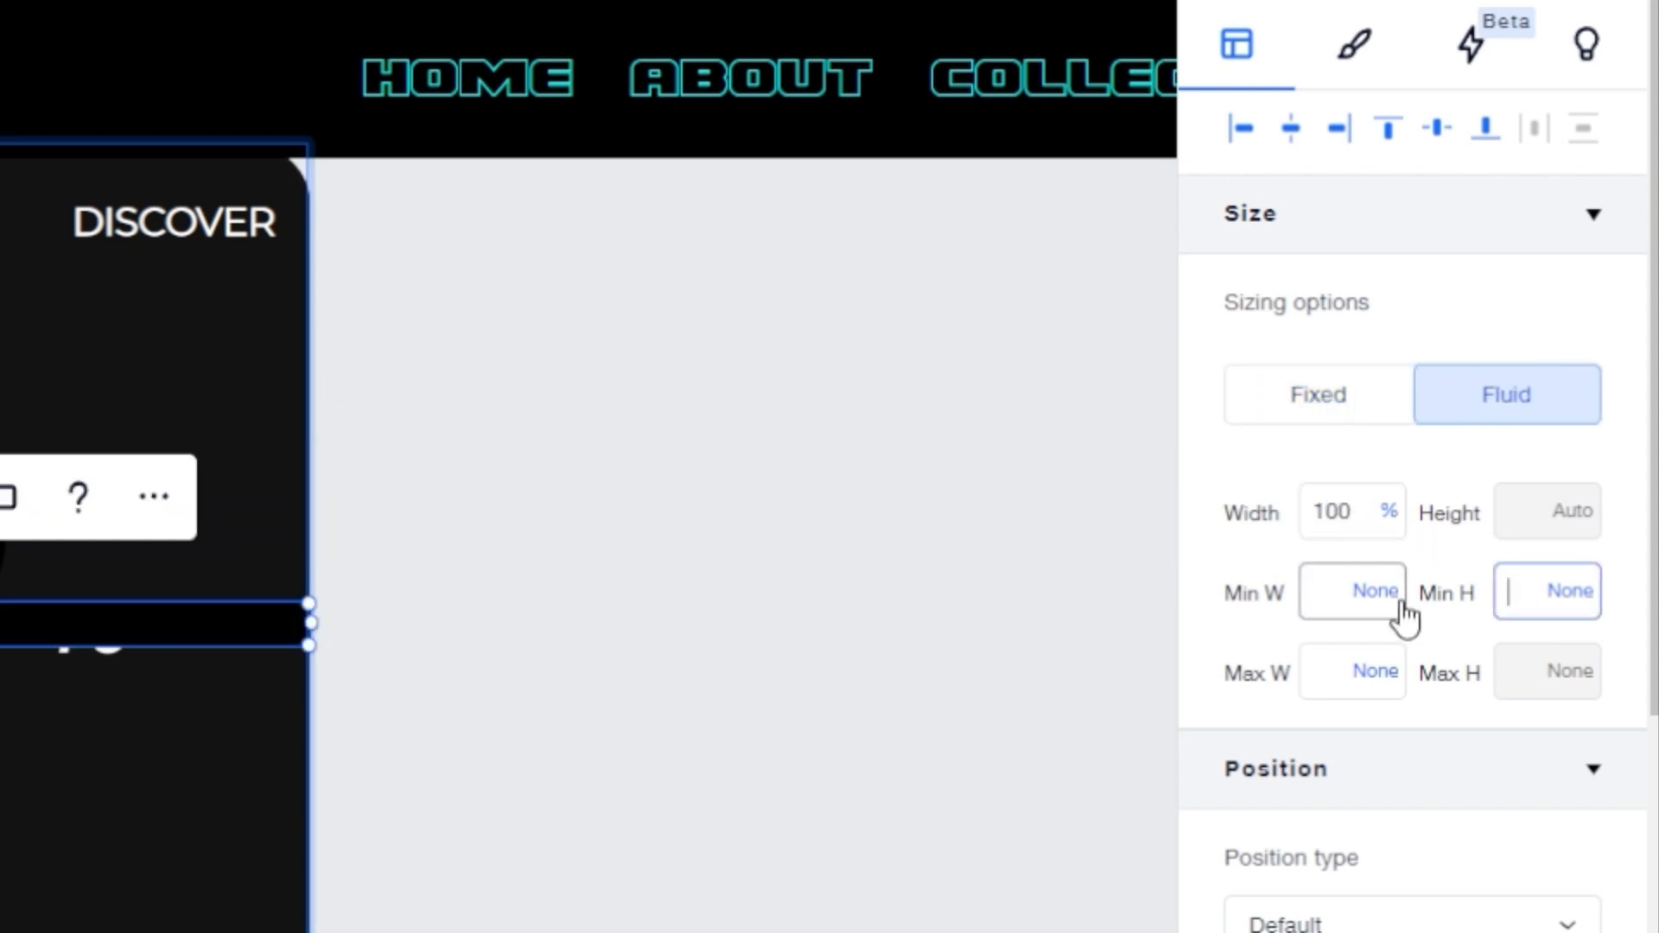
key(Return)
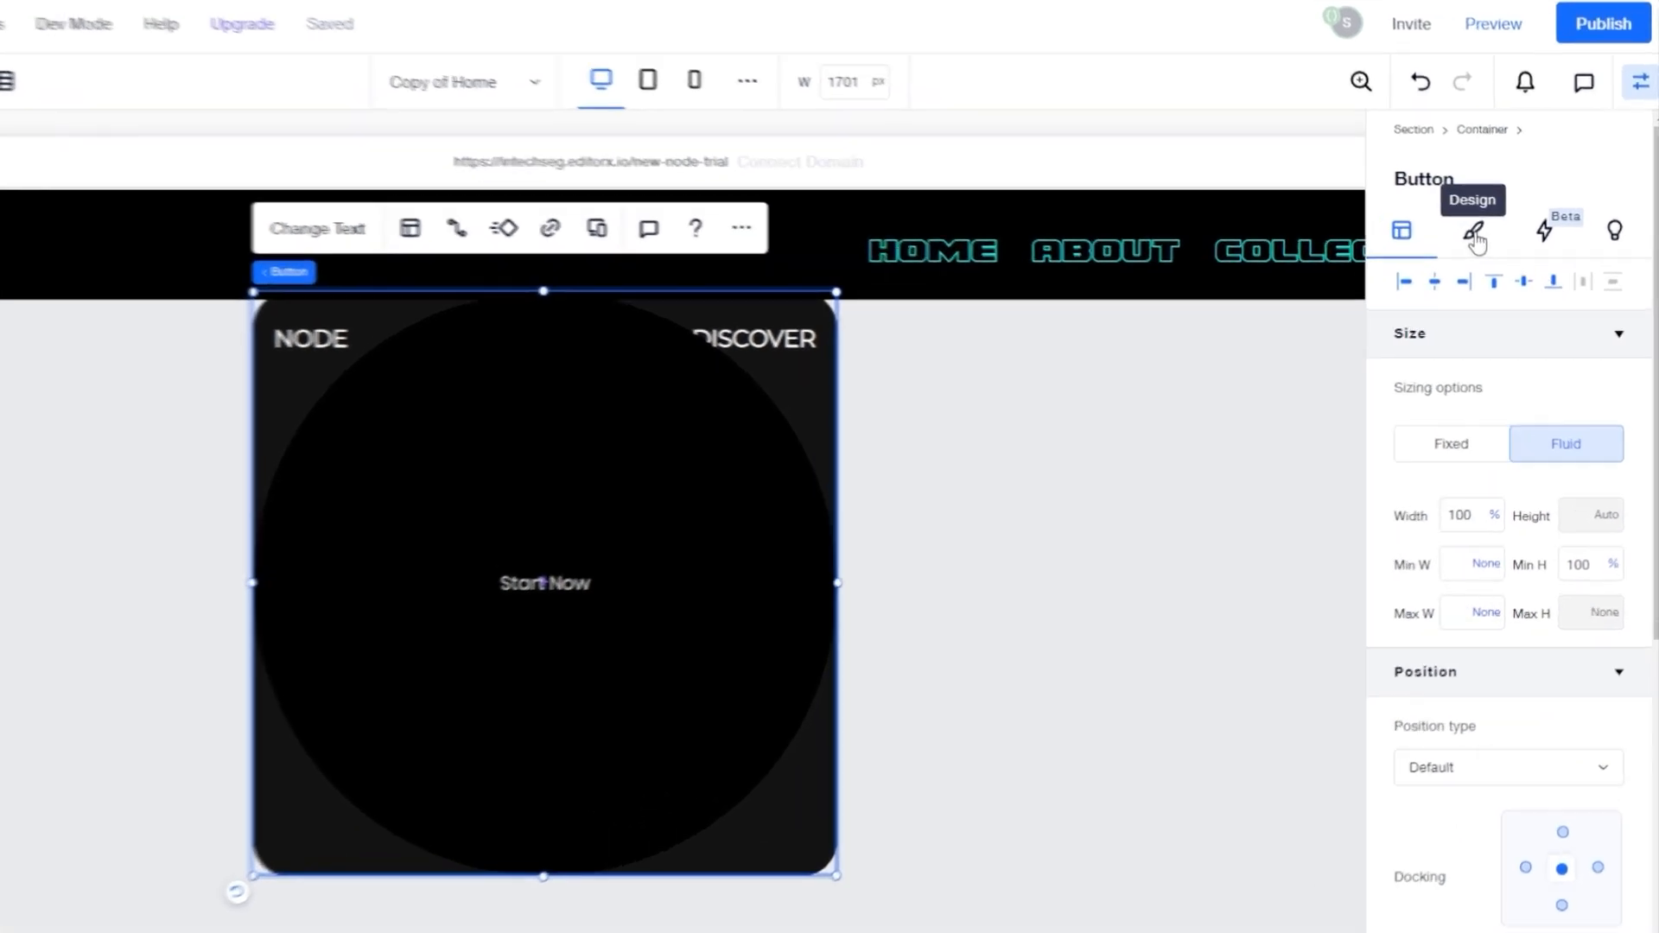
Step: Set the button's regular background opacity to 0%
click(1508, 257)
drag(1474, 488, 1192, 478)
mouse_move(1312, 480)
mouse_down()
mouse_move(1356, 415)
mouse_move(1338, 503)
mouse_move(1290, 498)
mouse_up()
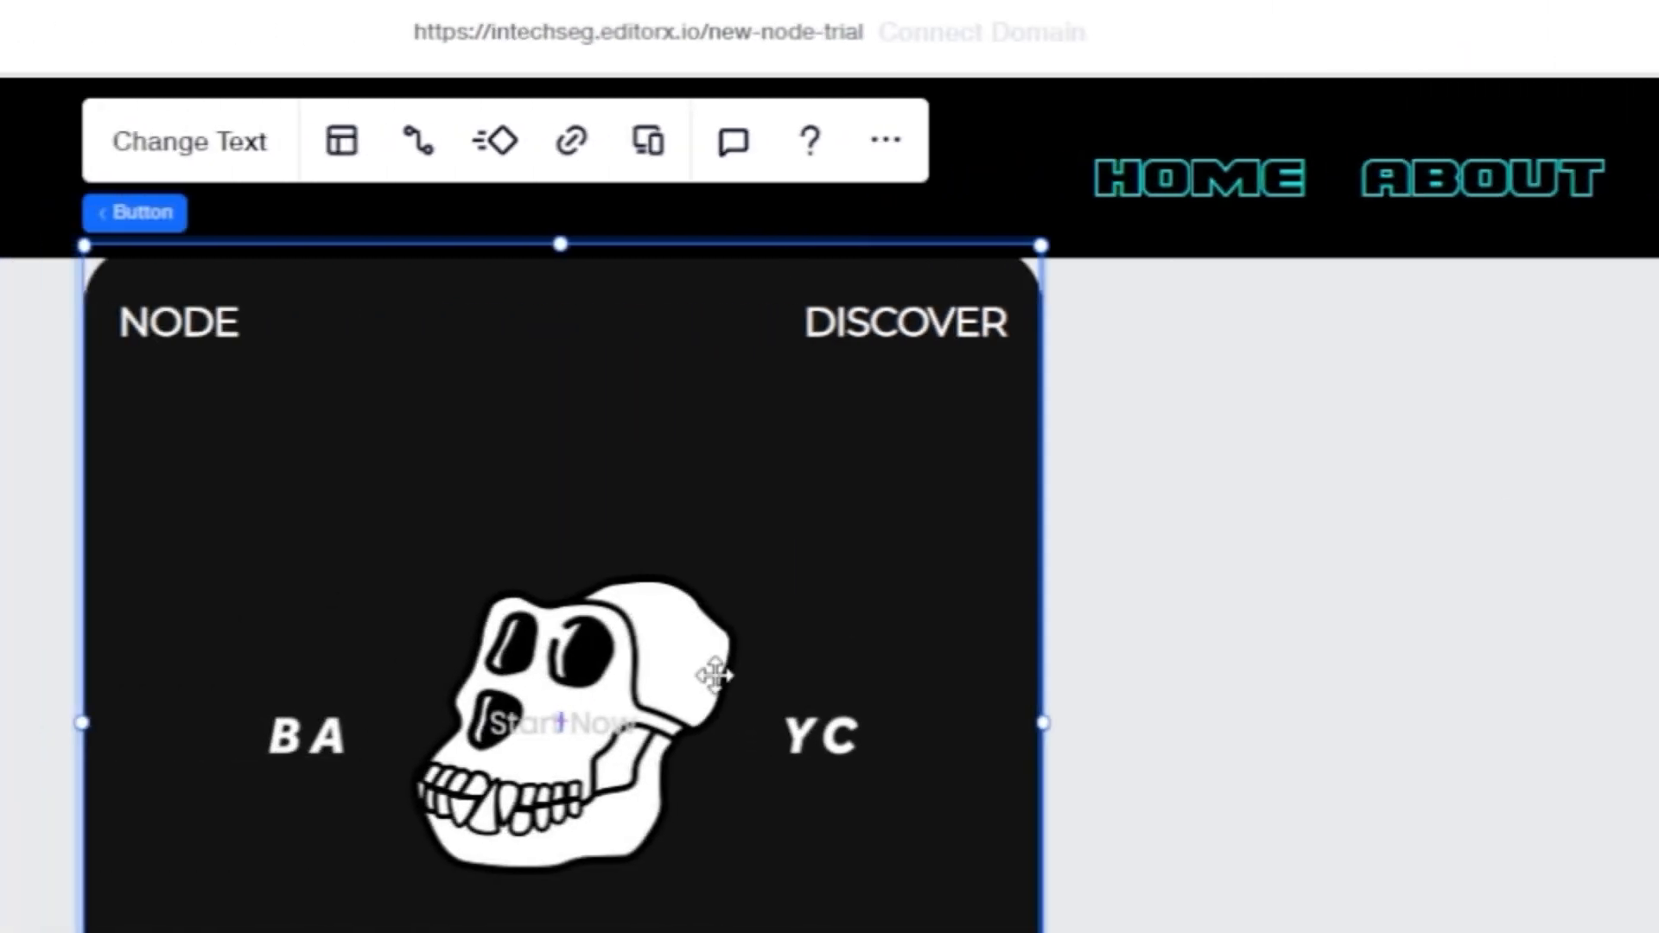
Step: Delete the button's text so it shows no label
click(211, 145)
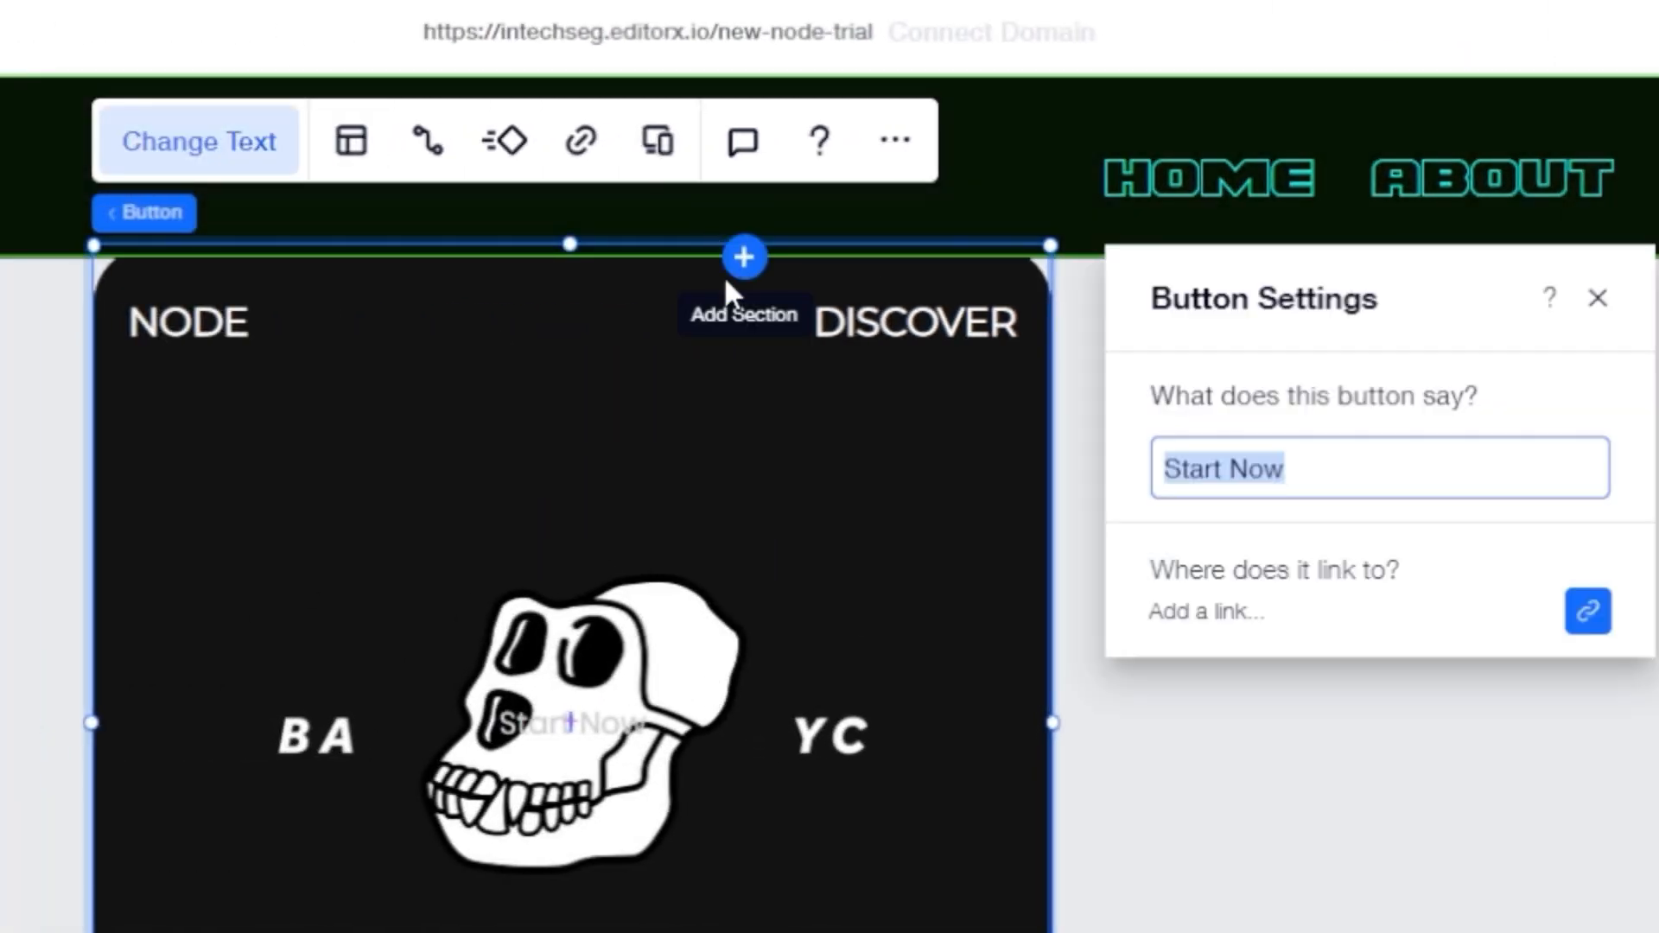
key(BackSpace)
key(Return)
click(1598, 298)
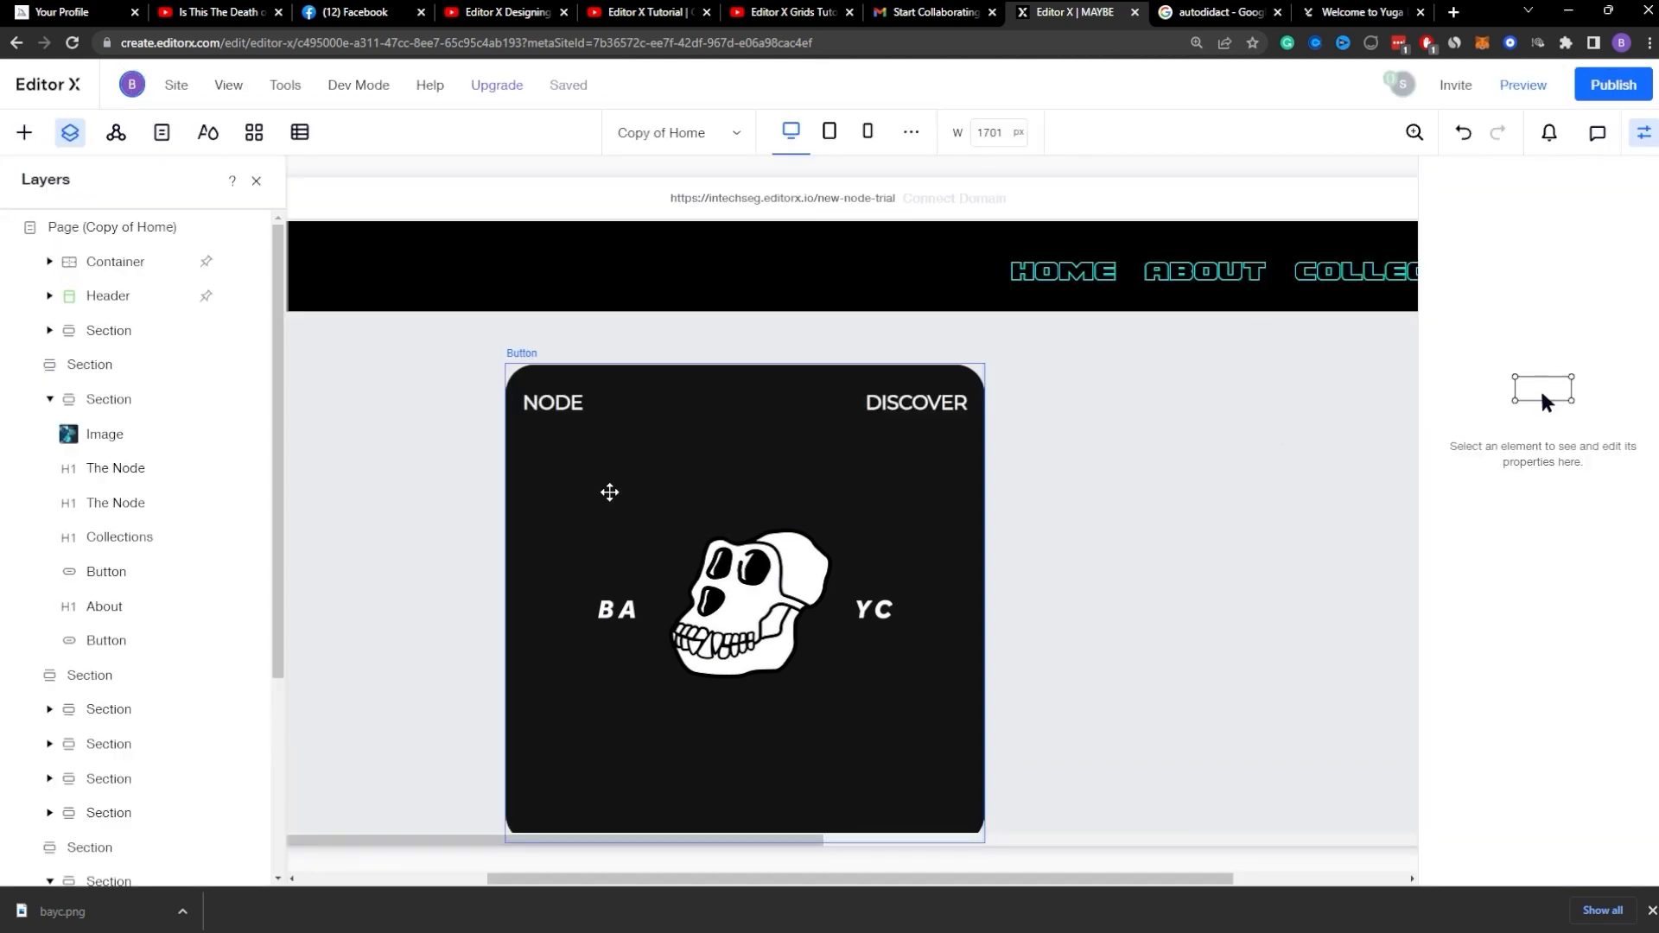
Step: Set the button's hover background opacity to 0%
click(607, 489)
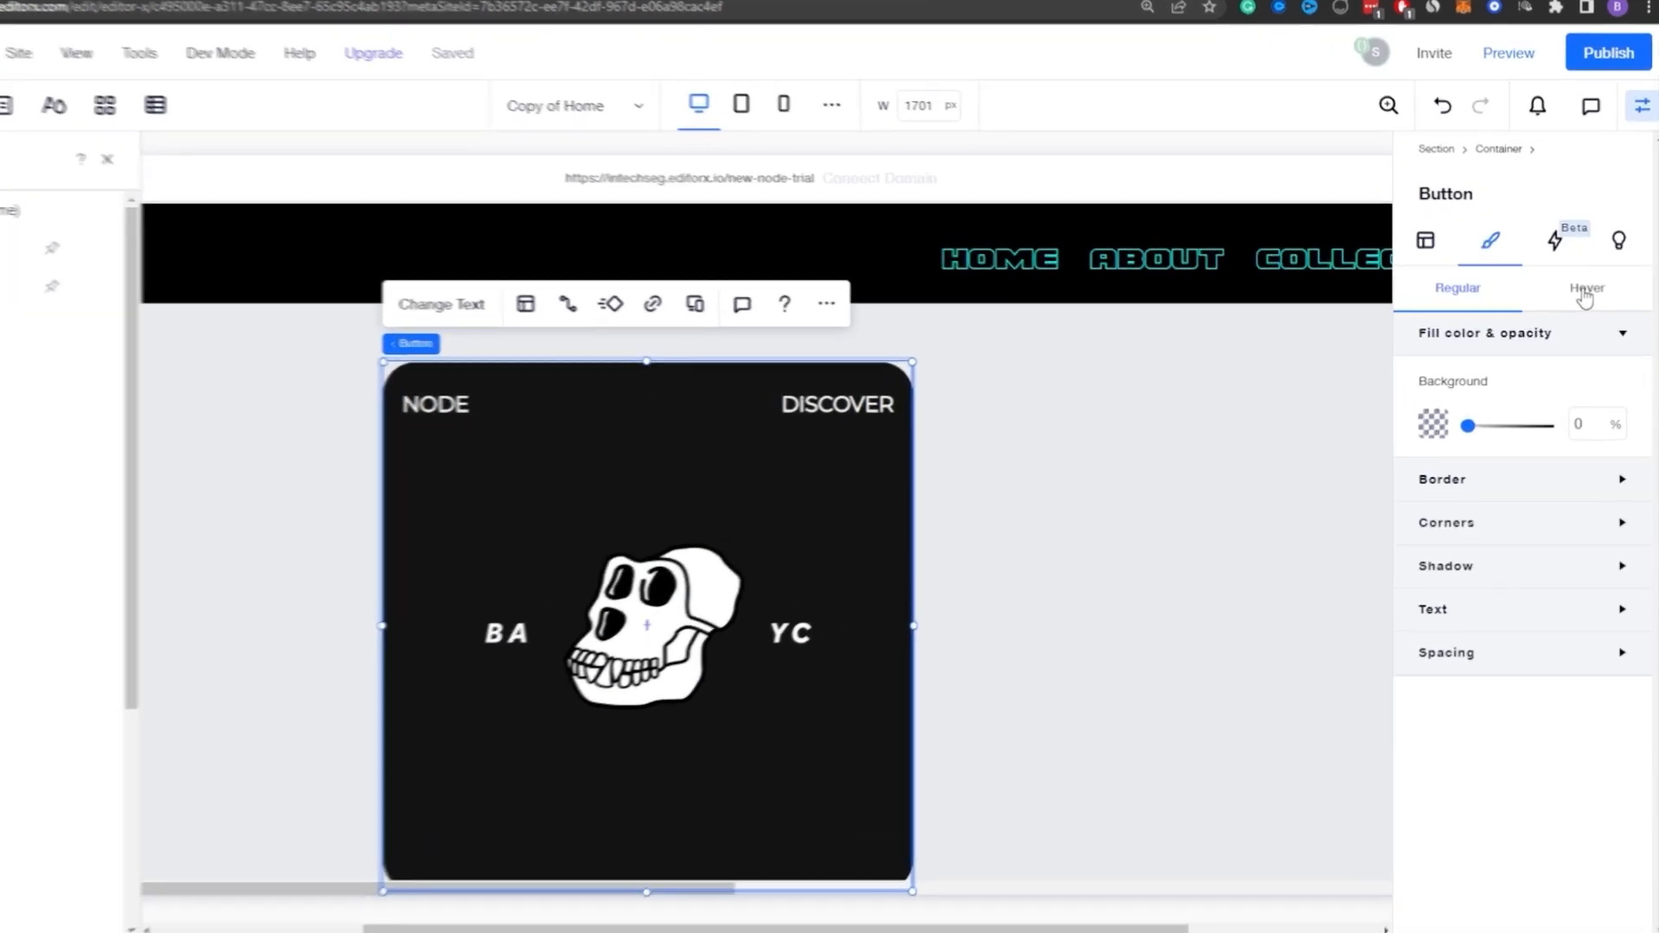
click(1588, 296)
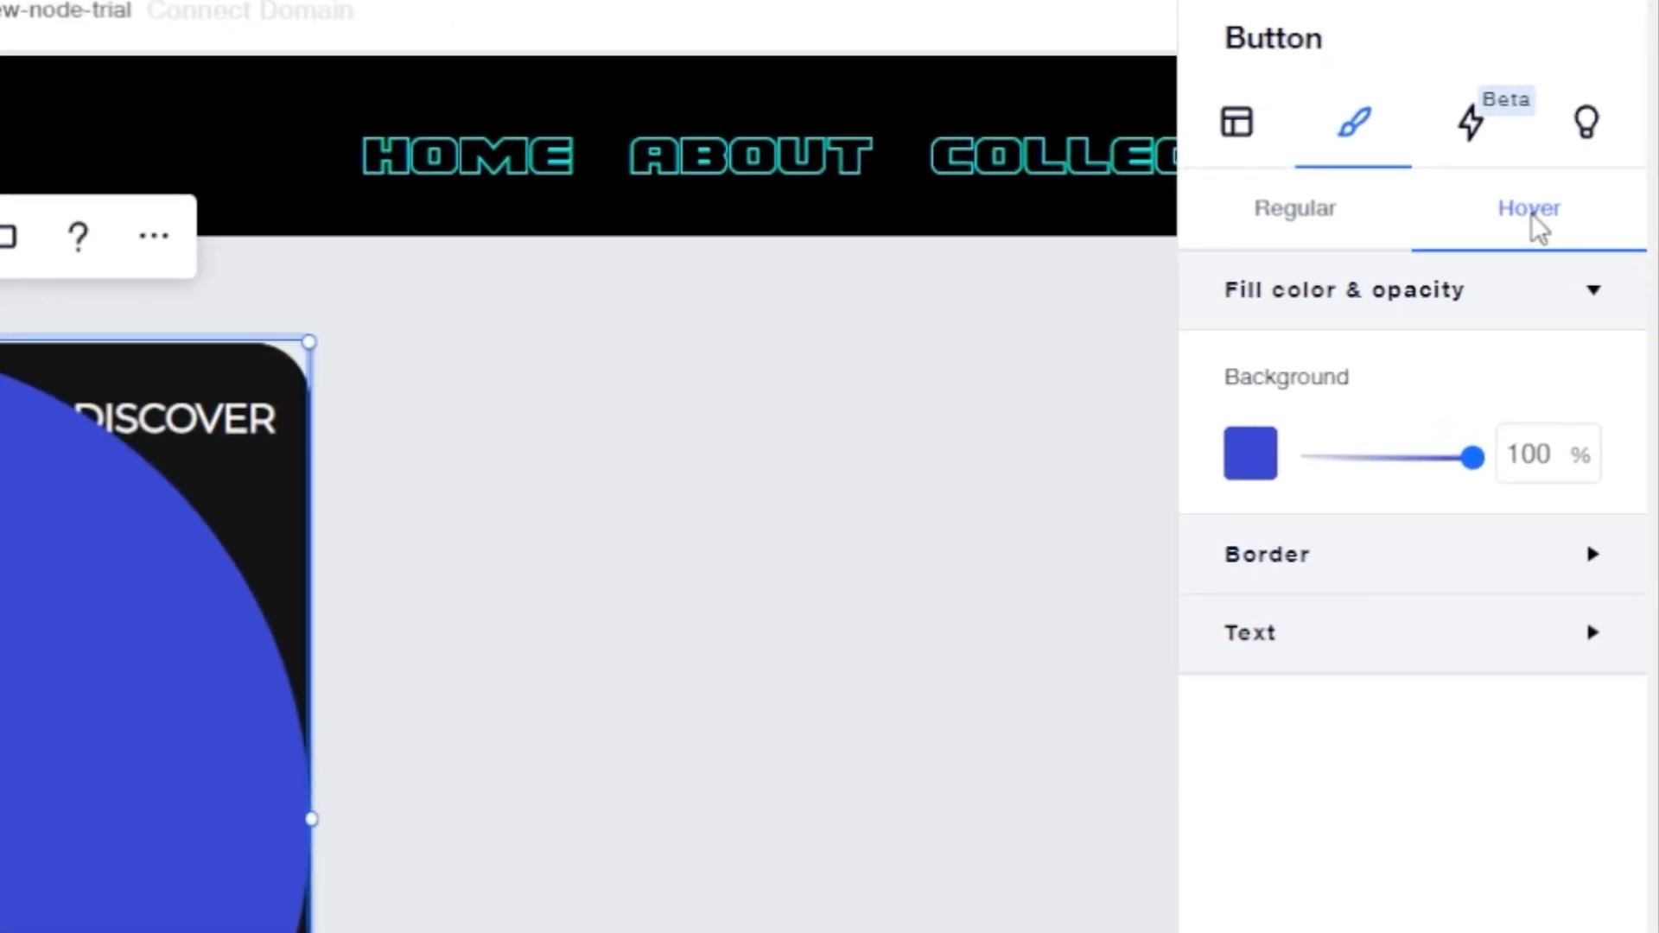
drag(1471, 458, 1270, 467)
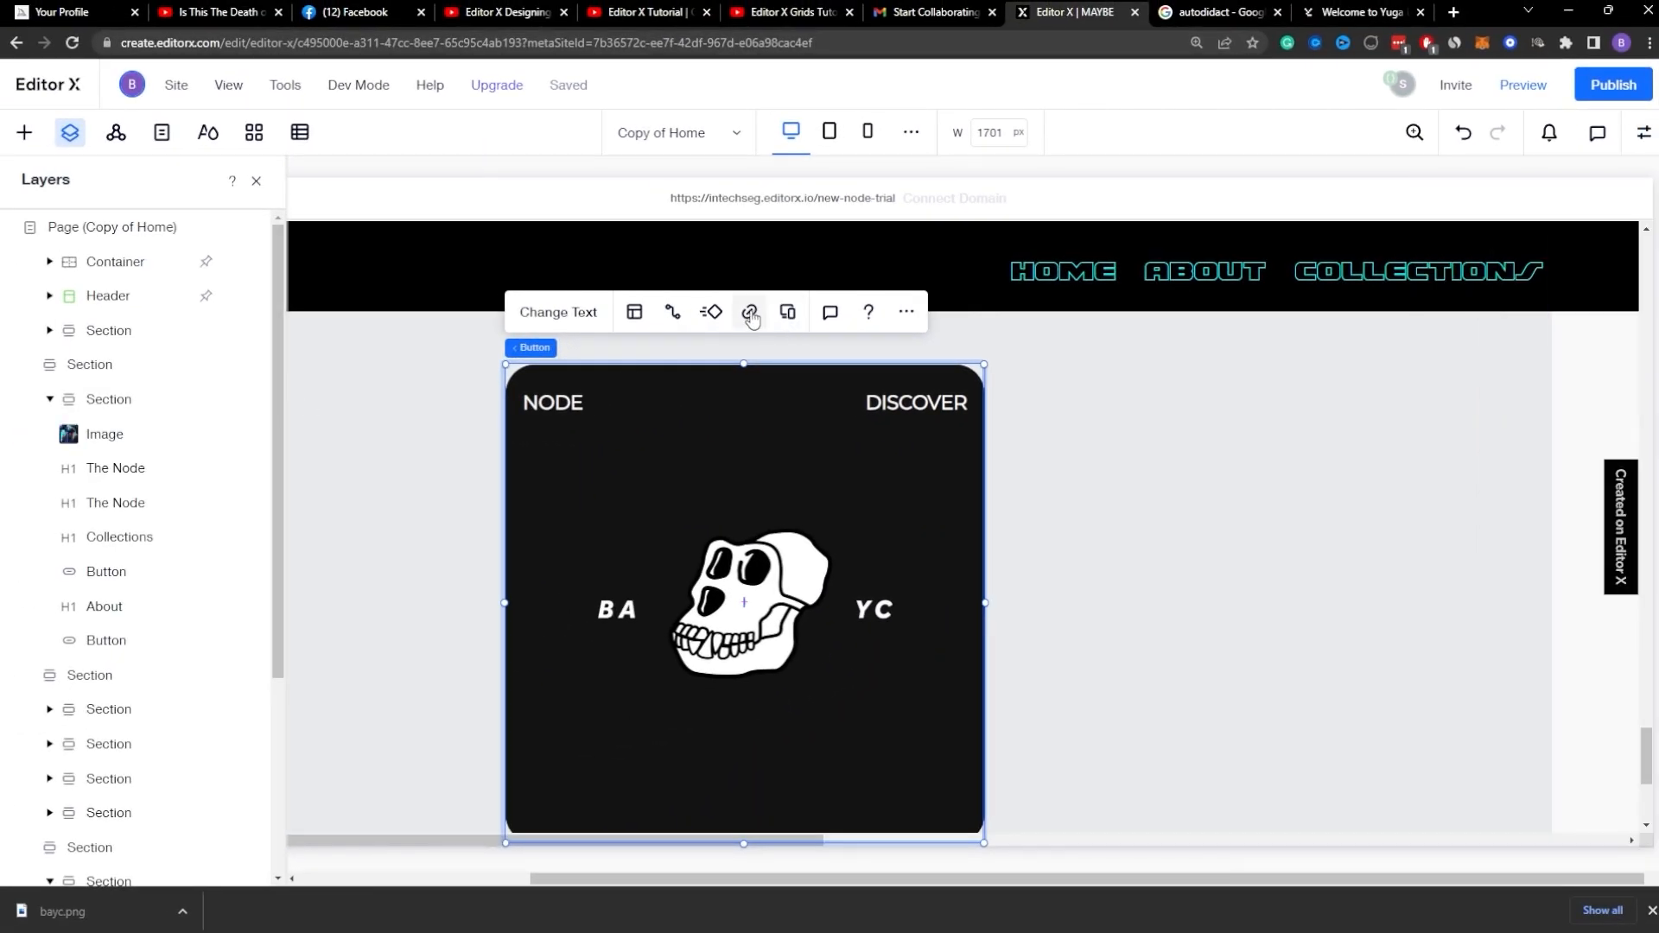
Step: Link the button to the web address google.com, opening in a new window
click(750, 316)
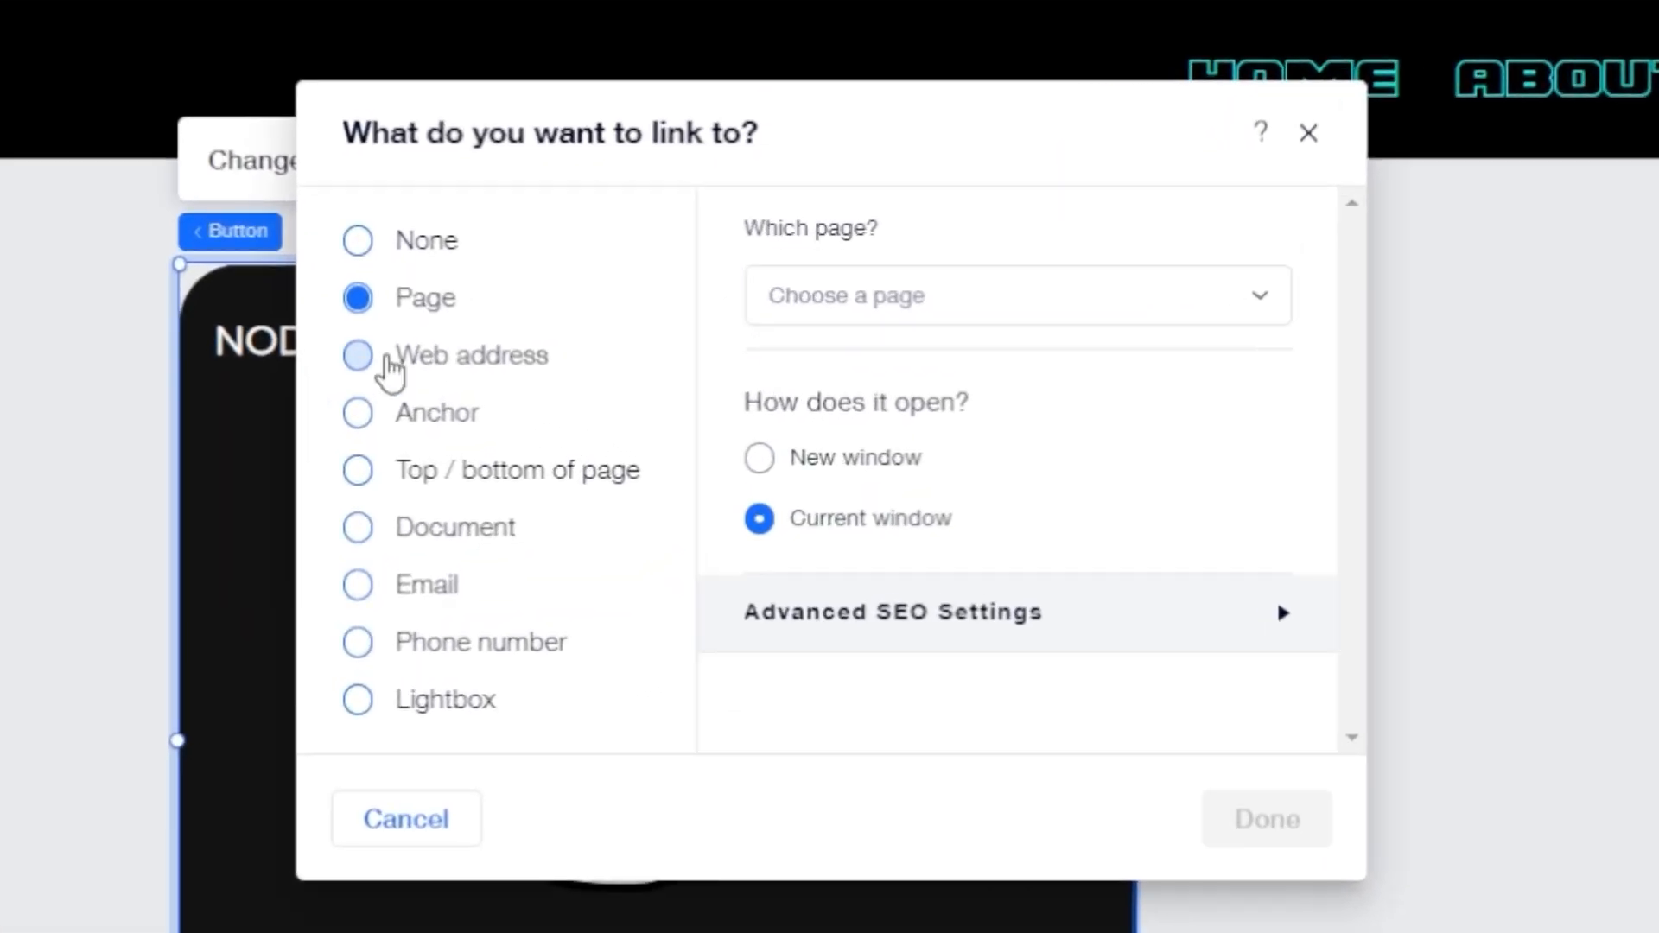
click(615, 410)
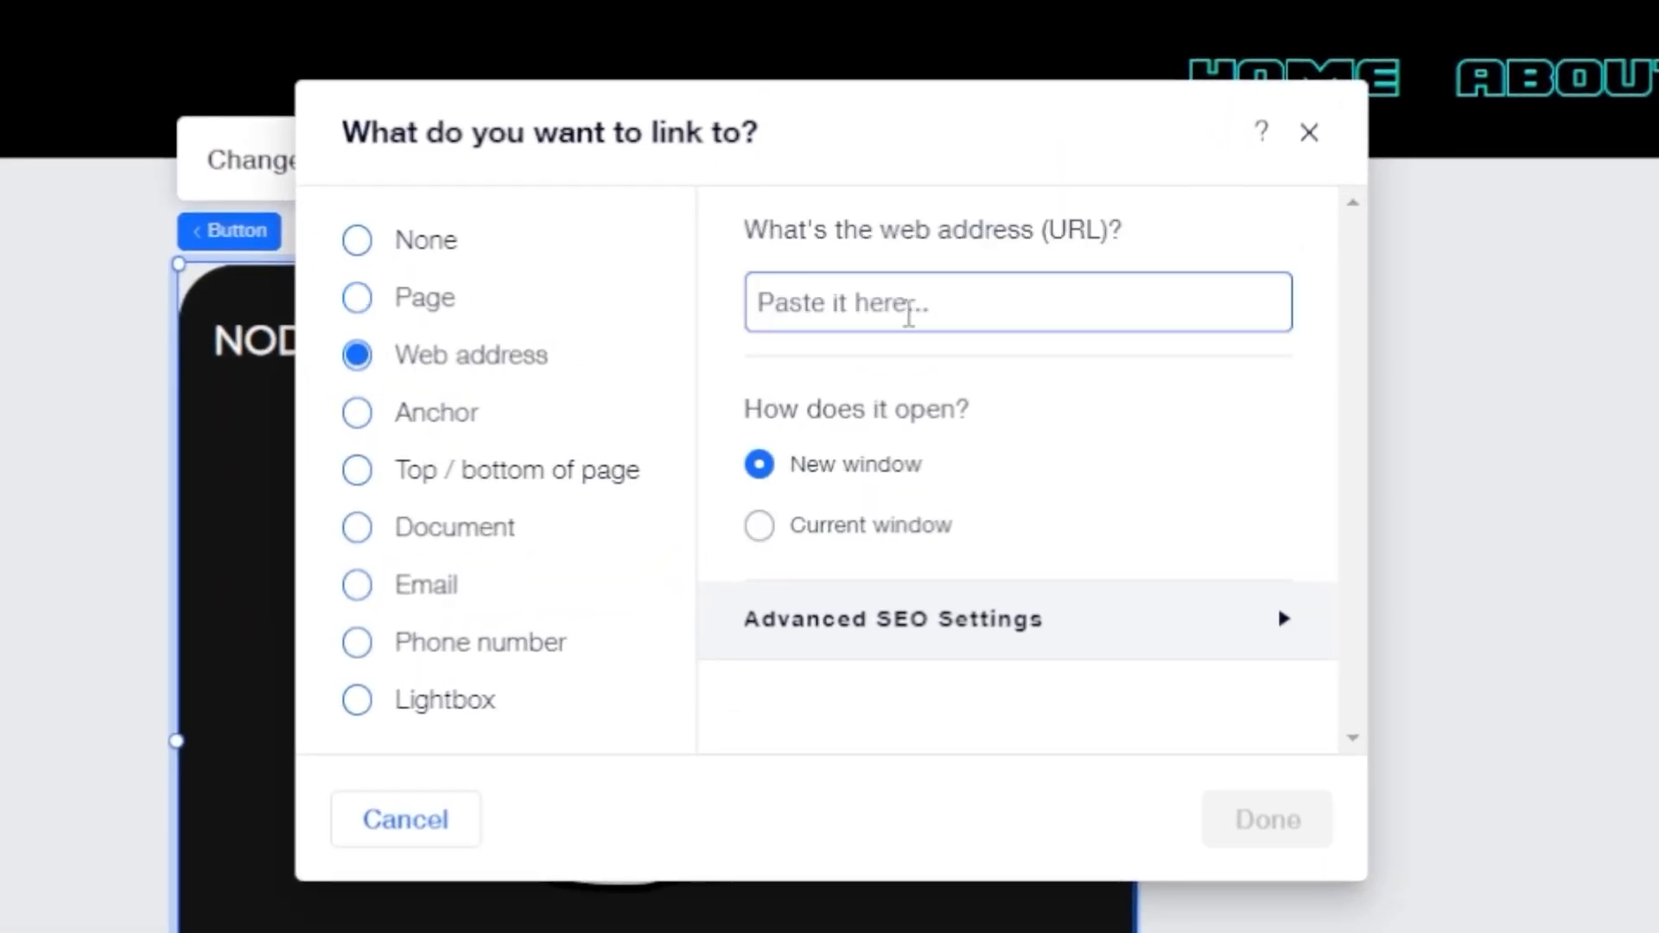
text(google.com)
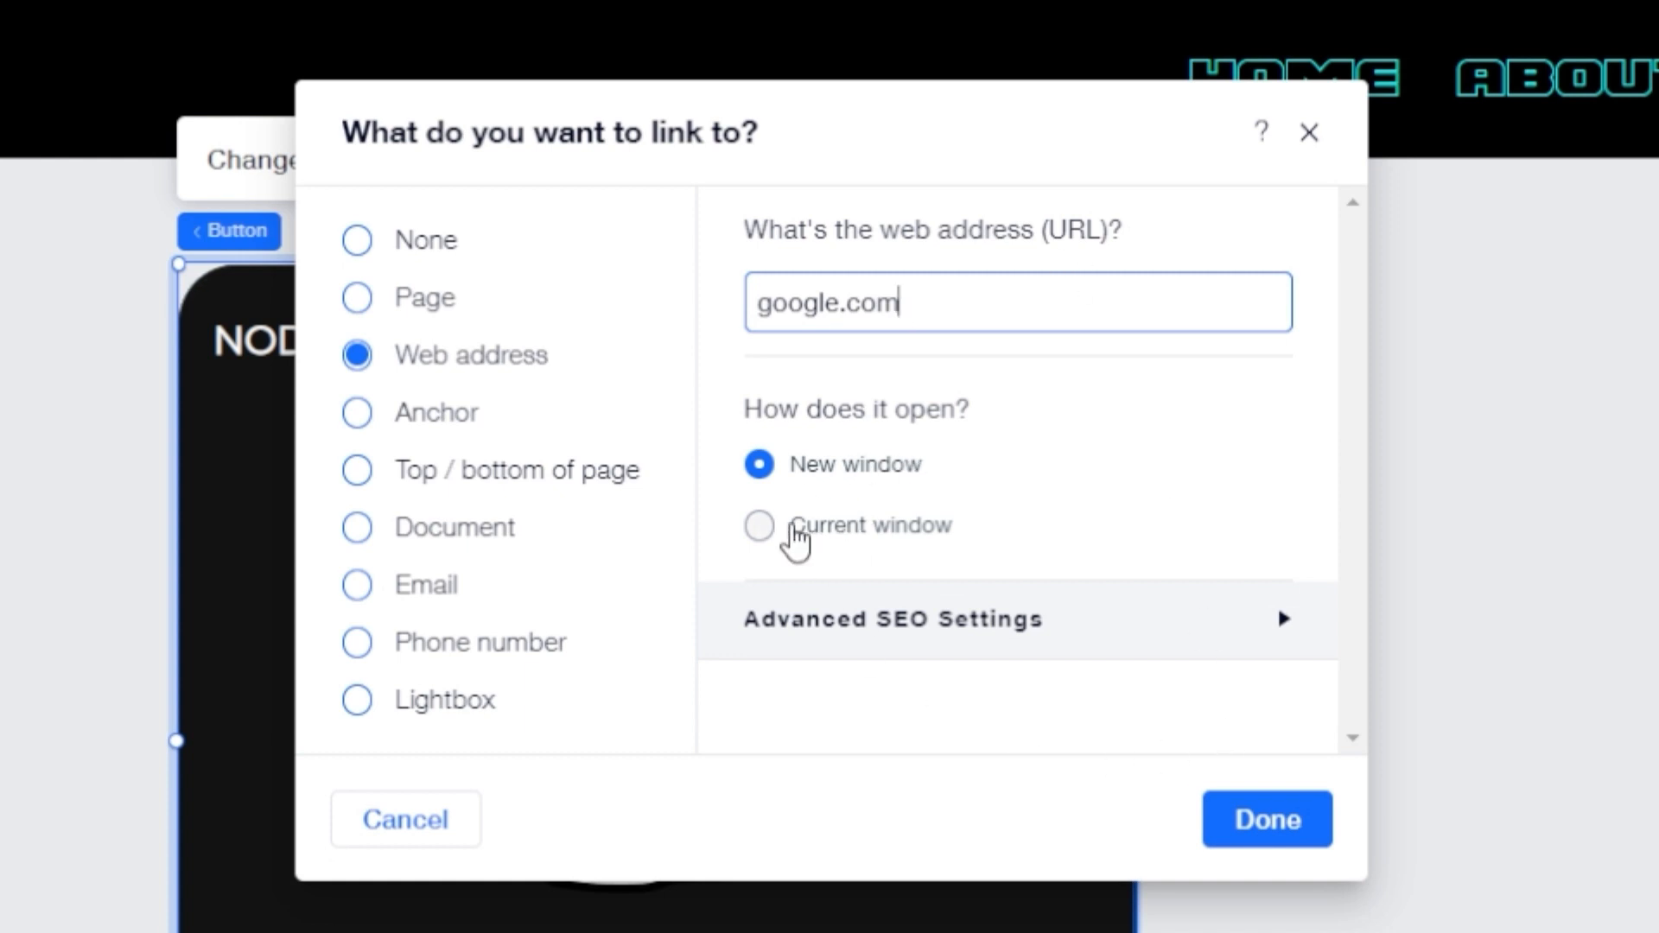
click(1270, 819)
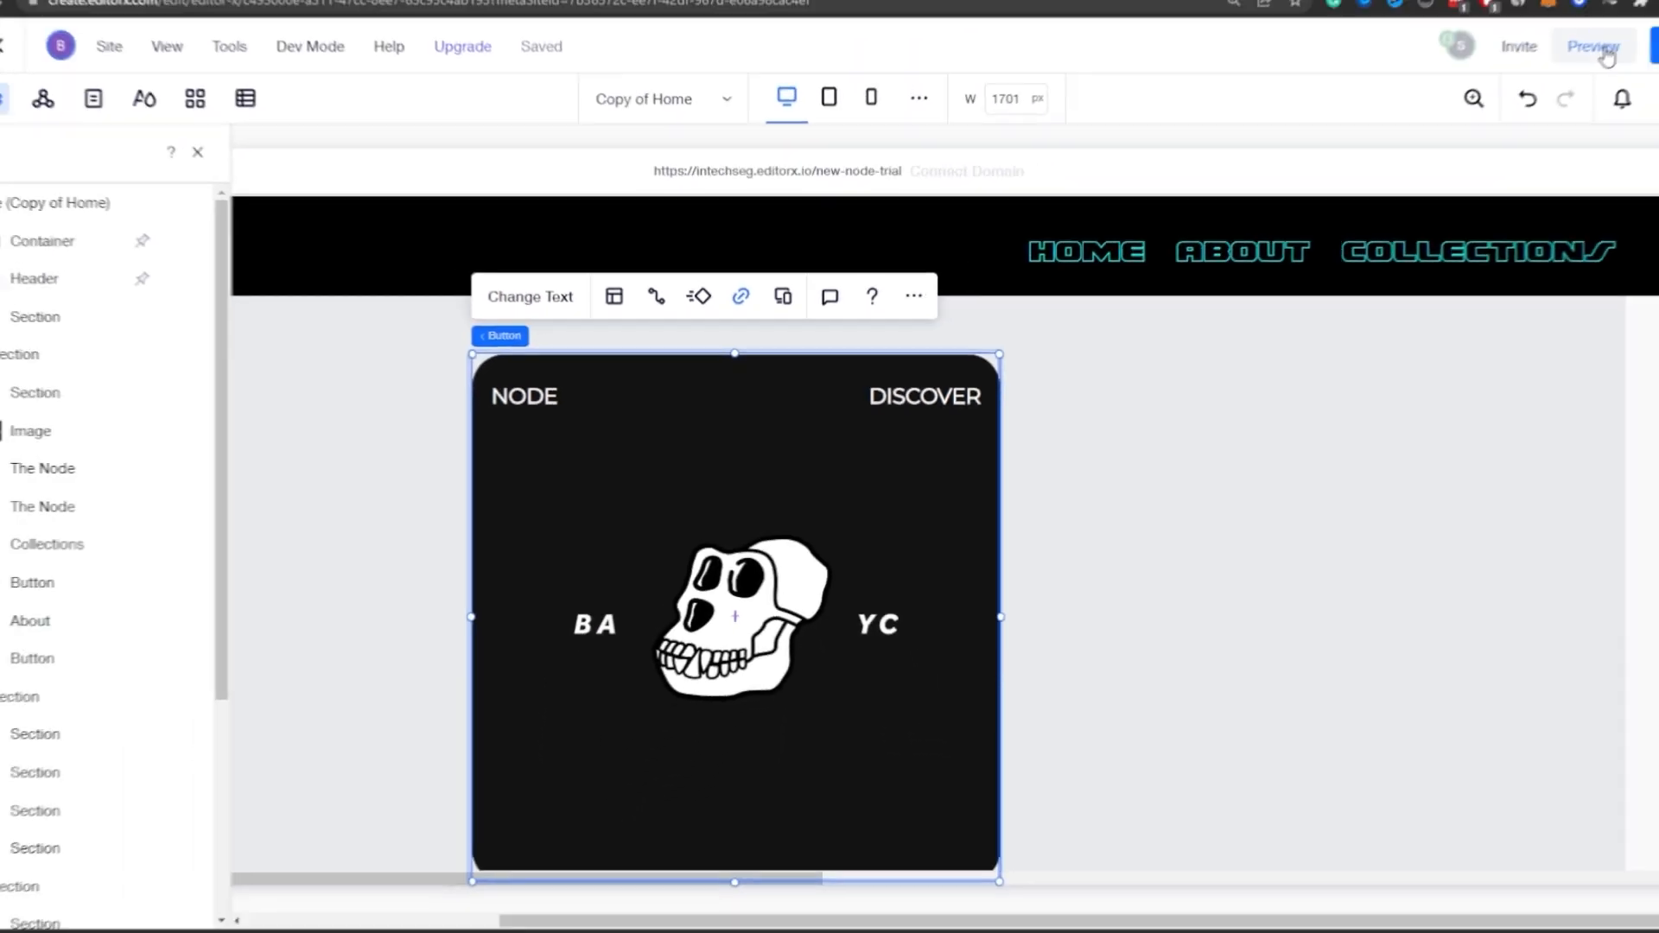
Step: Preview the page and test the card's link by clicking it, then return to the preview tab
click(1600, 51)
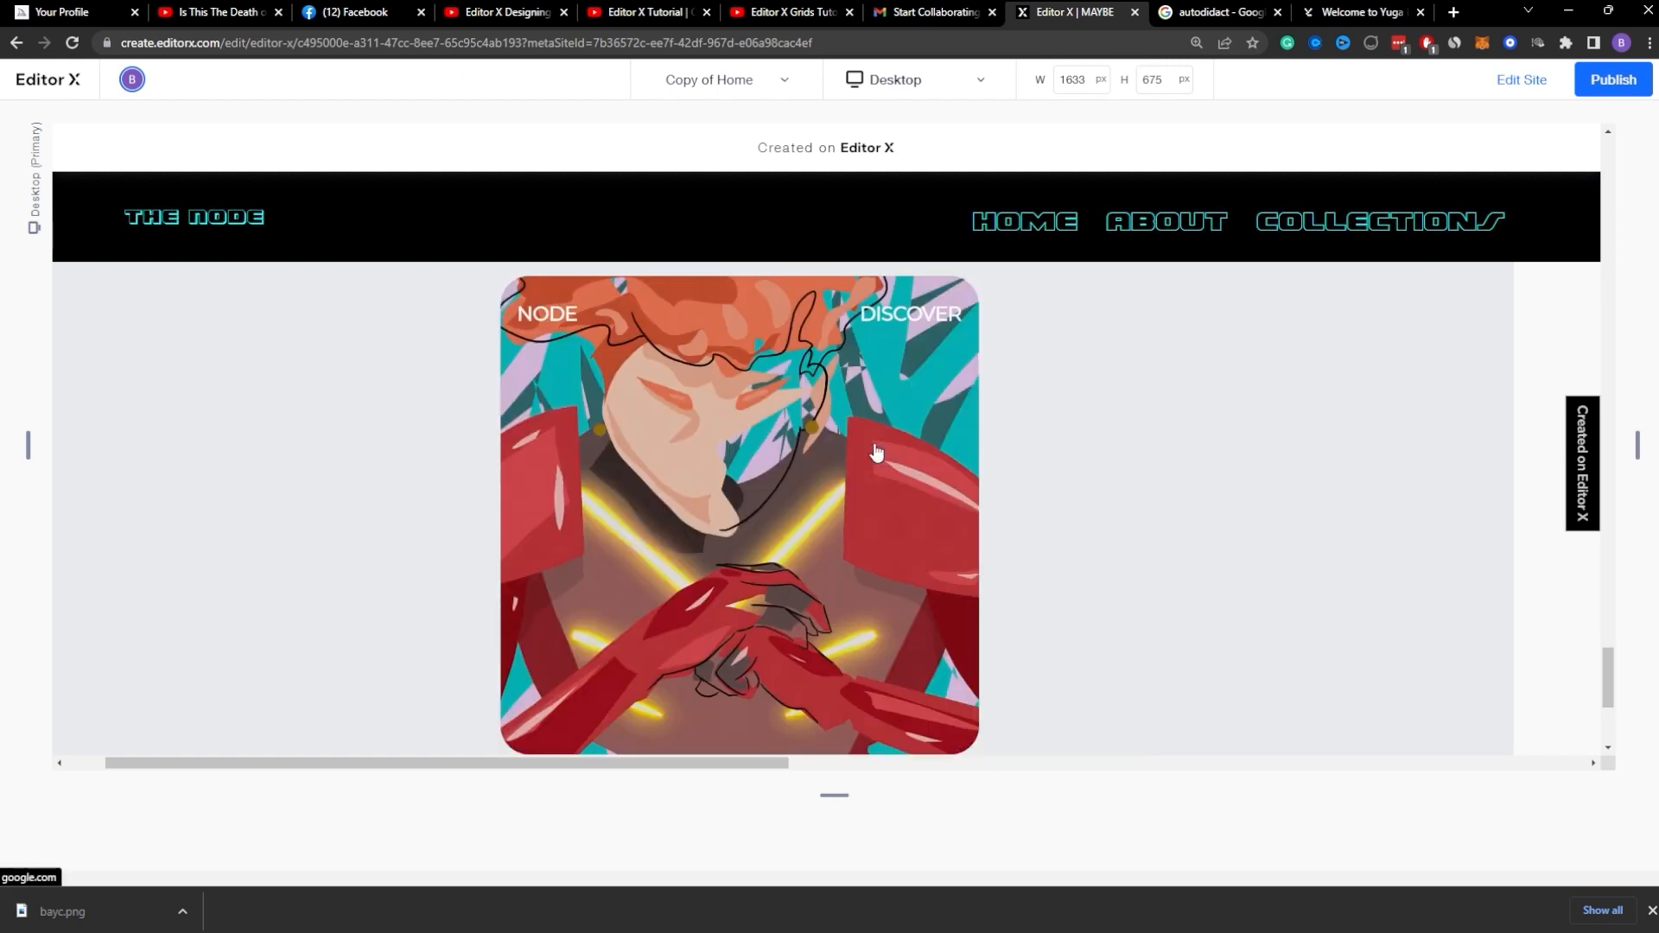
click(929, 433)
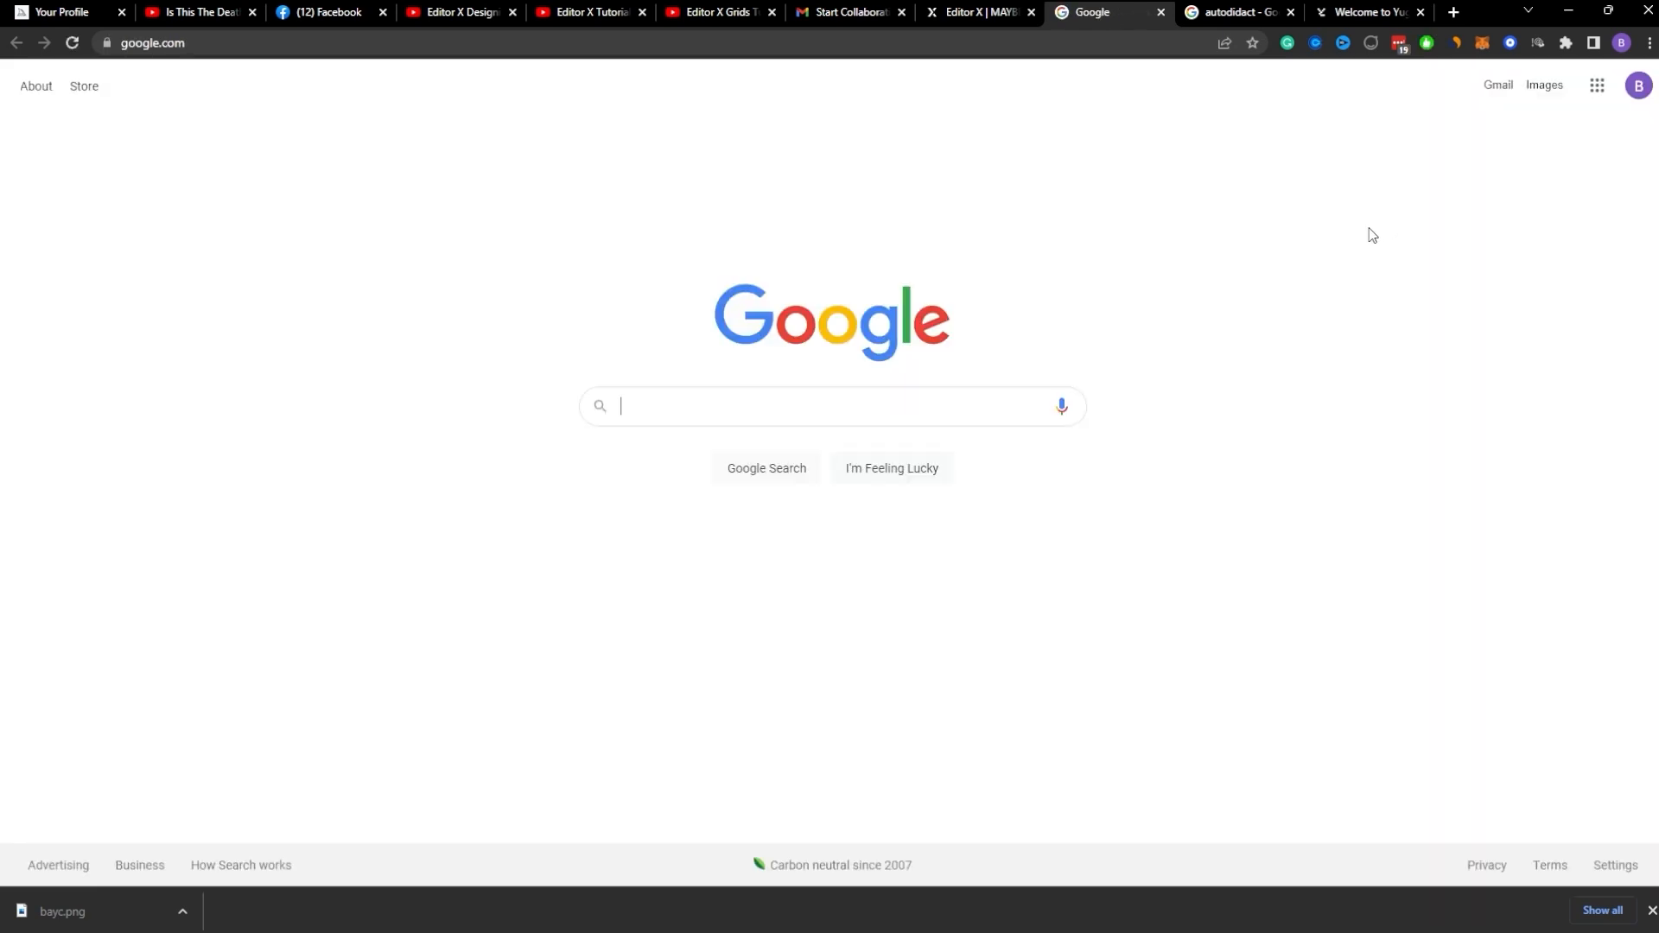
click(981, 16)
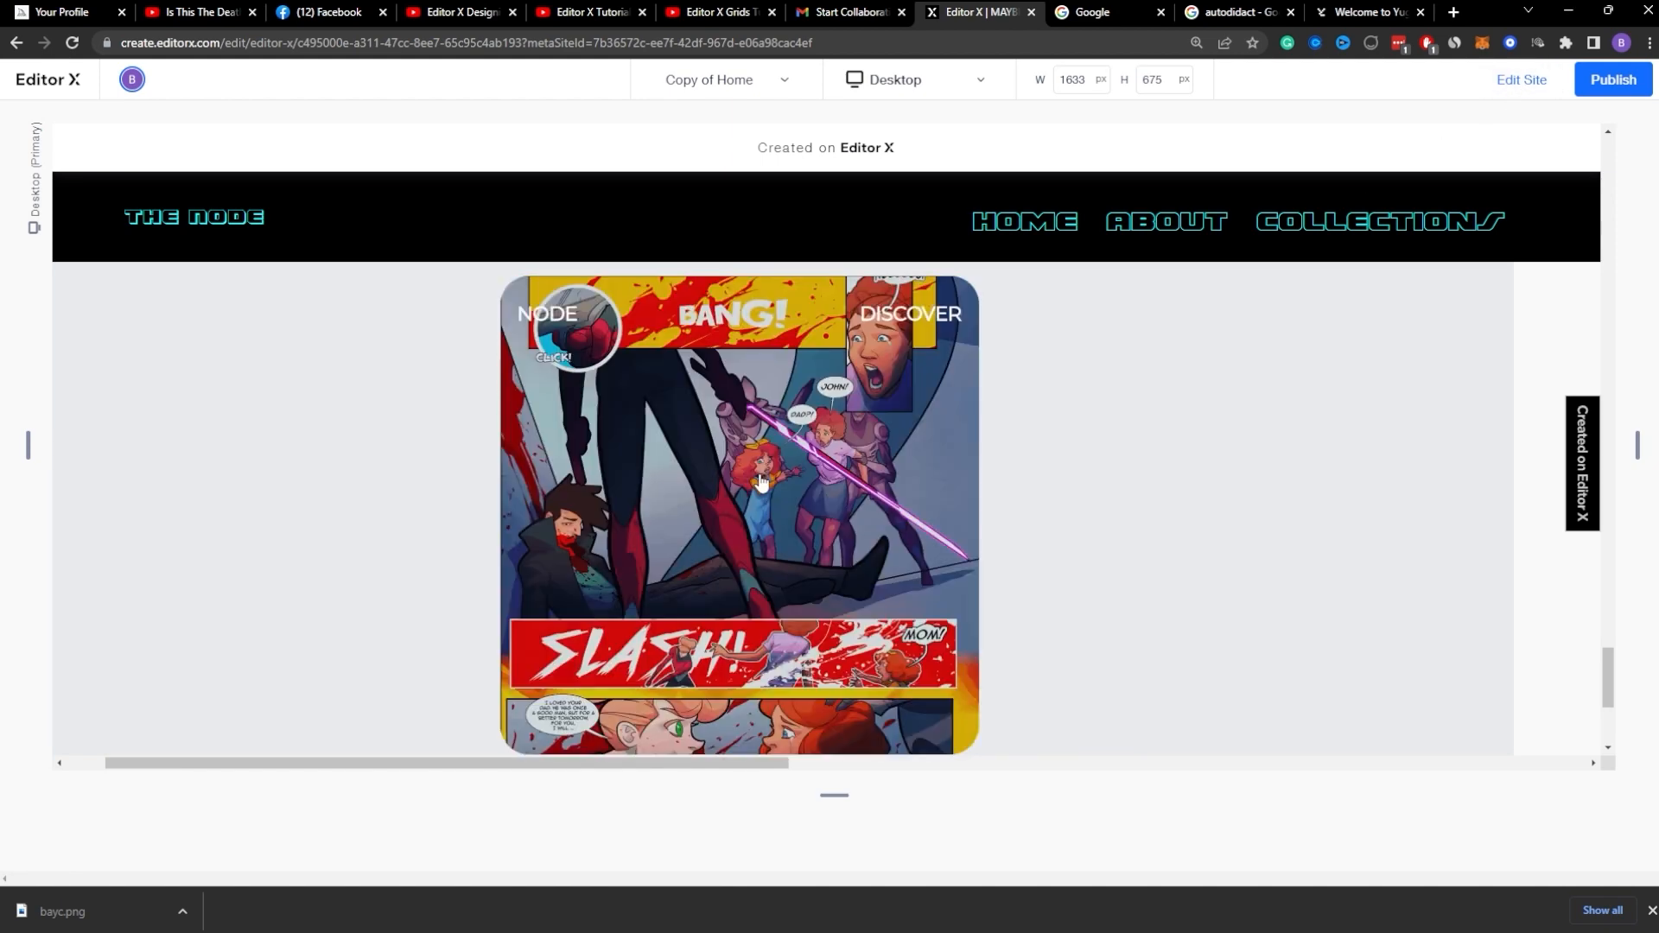
click(1521, 80)
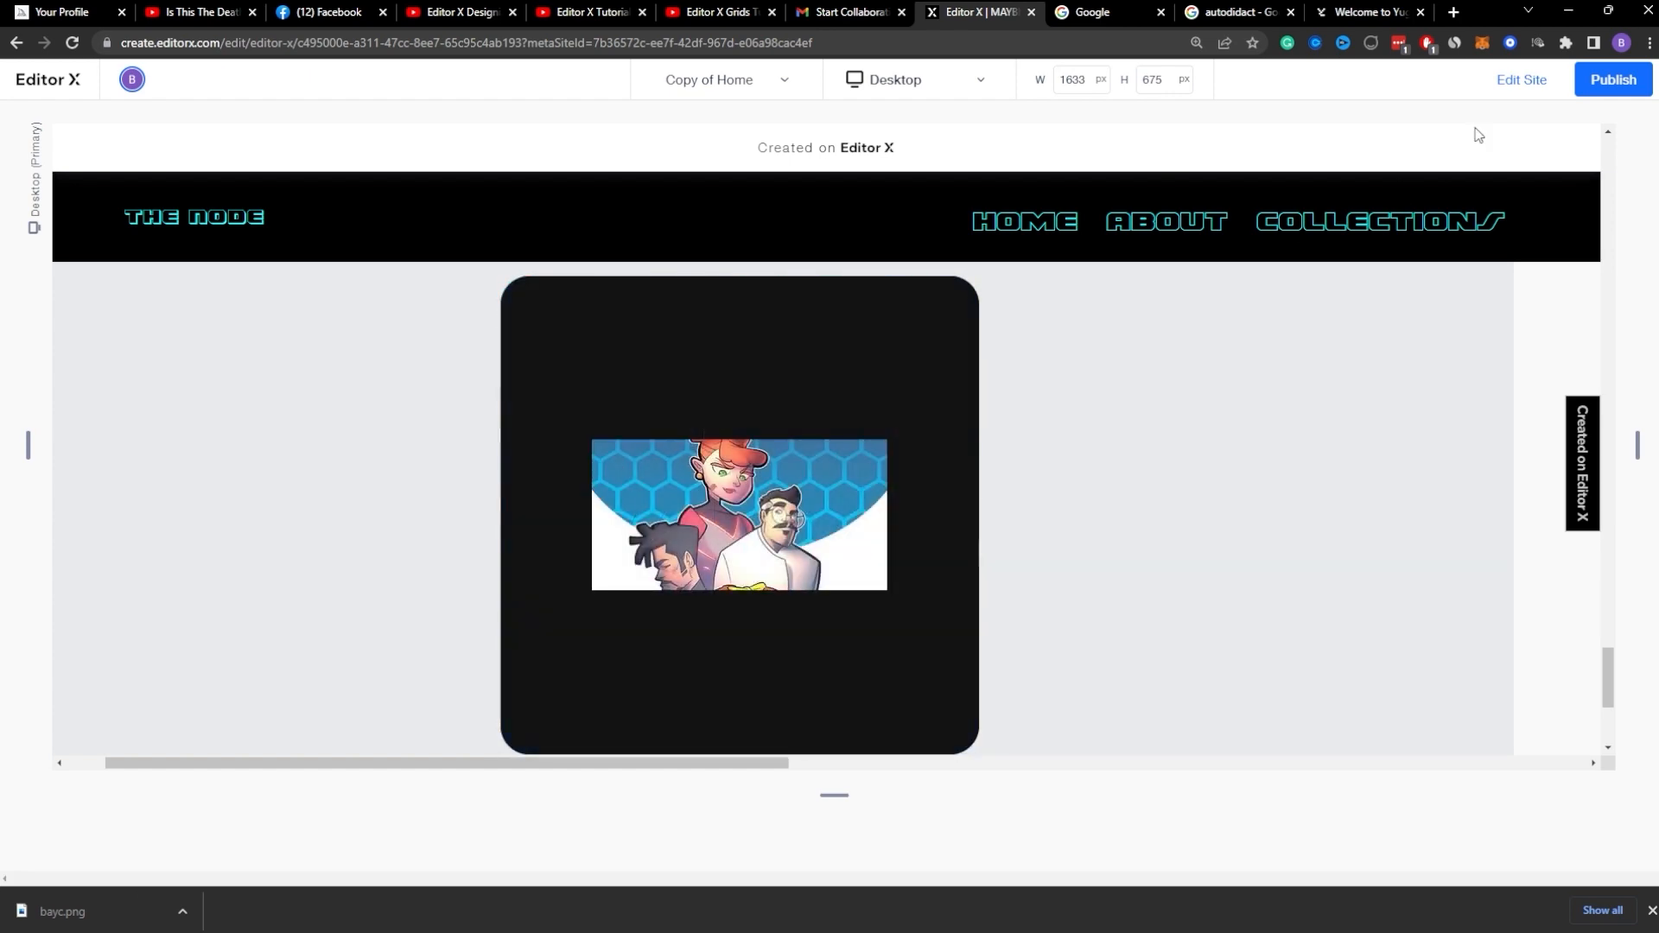
scroll(1345, 460, down, 1)
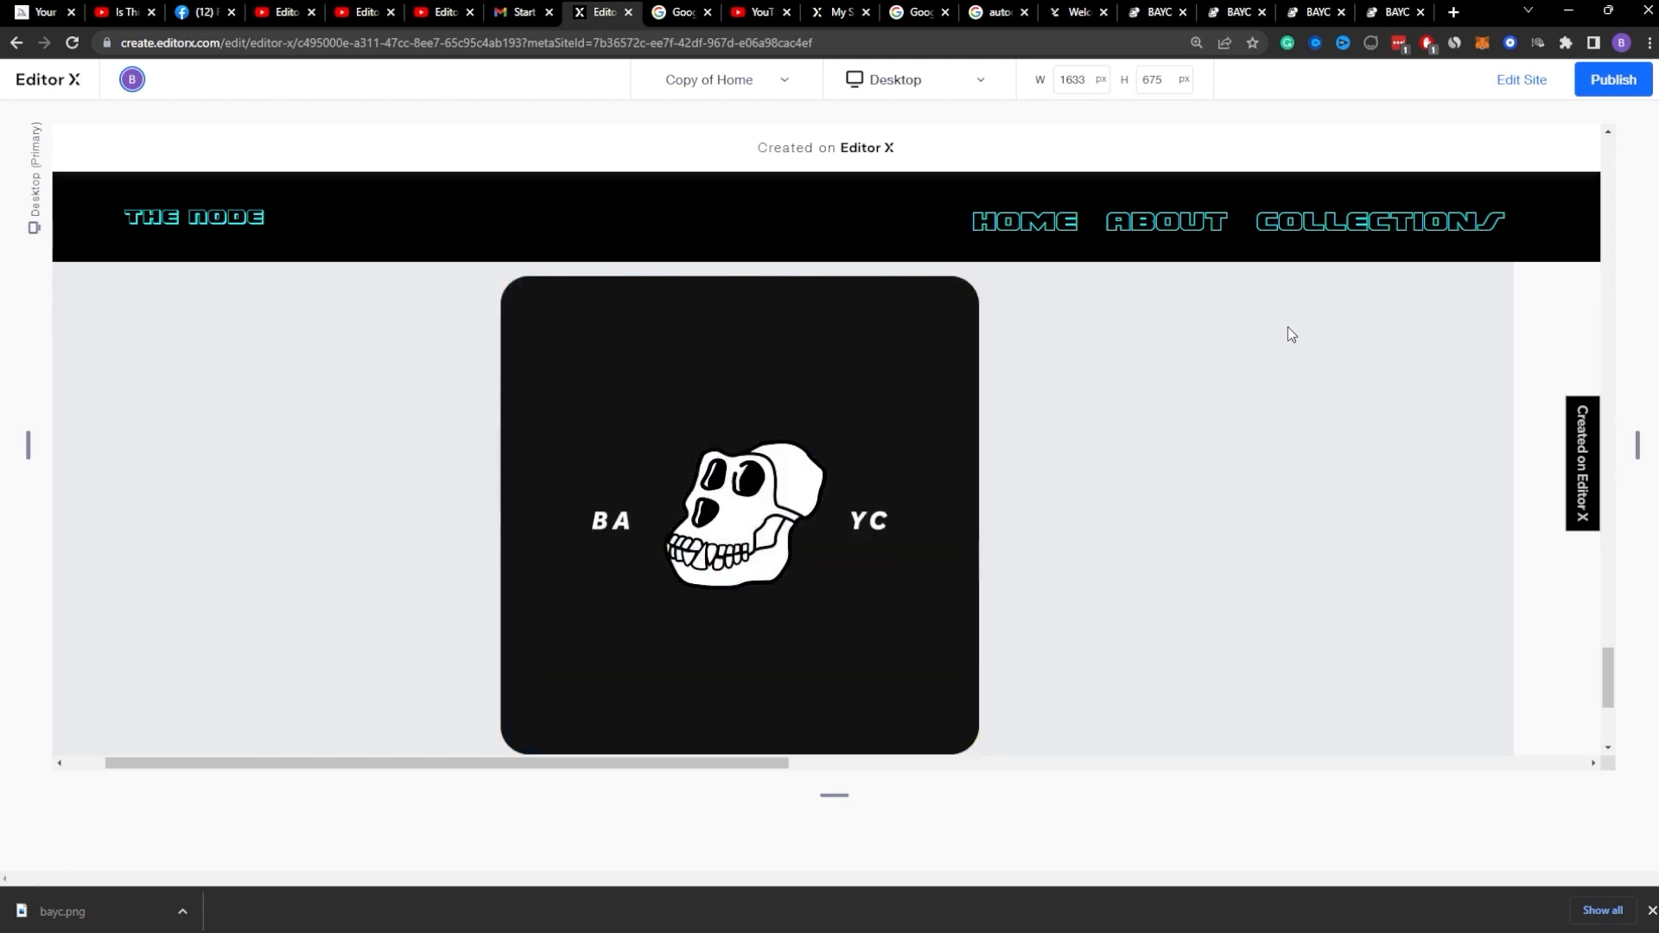
Step: Compare the card with the BAYC and Yuga reference sites in other browser tabs
click(1313, 10)
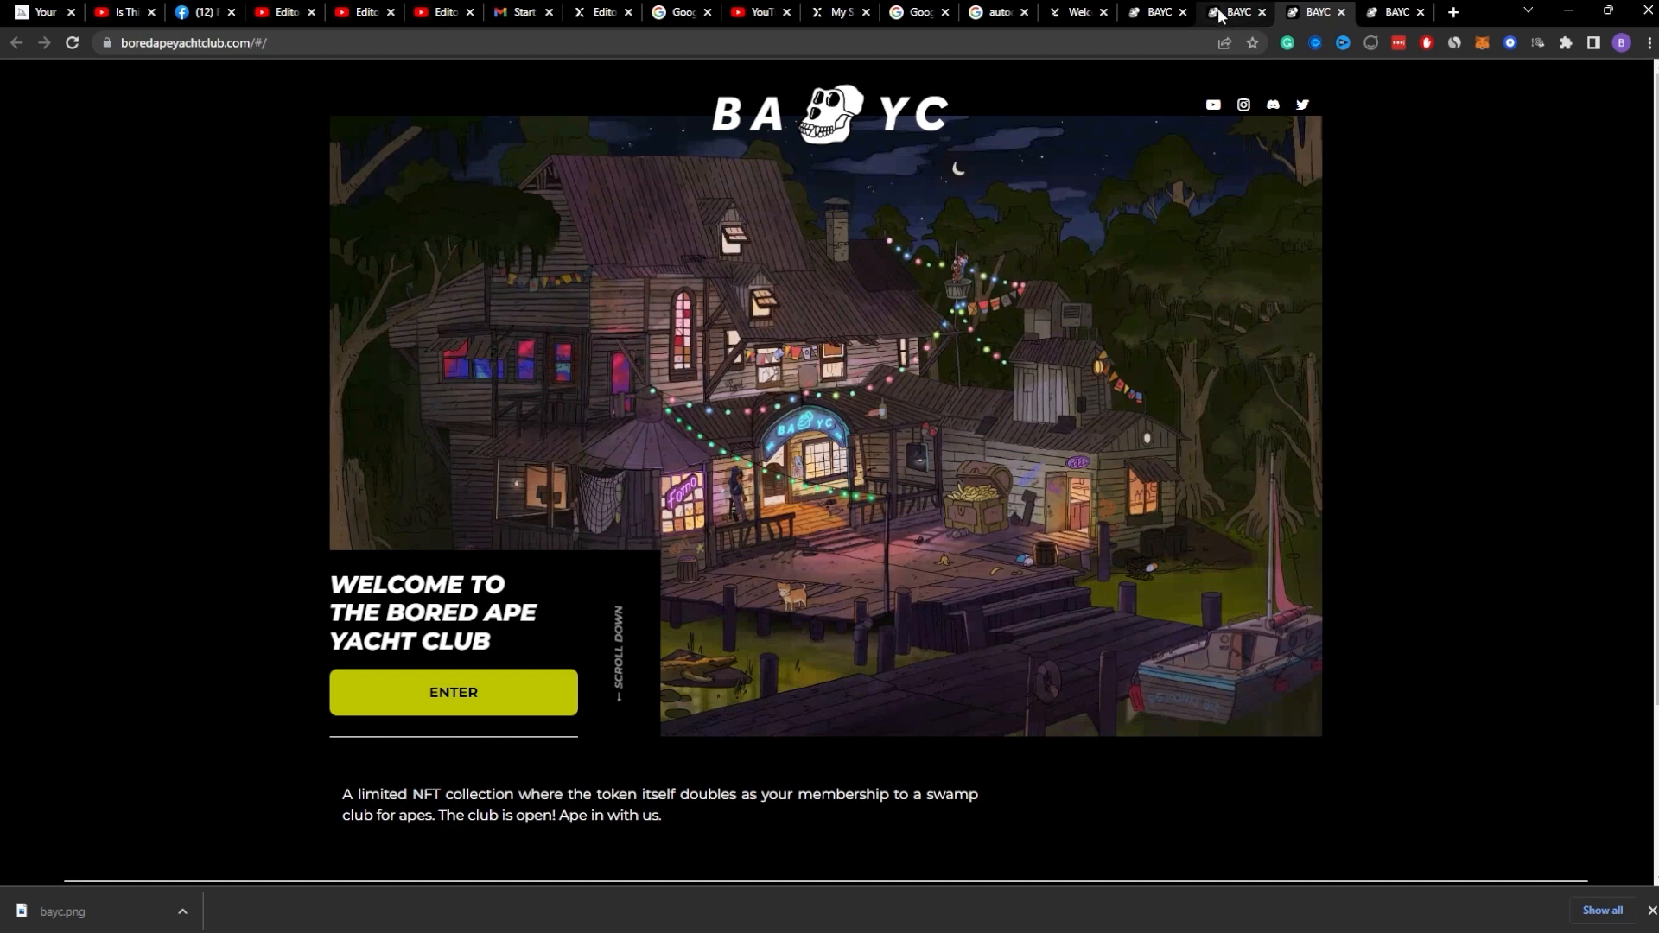
click(1160, 12)
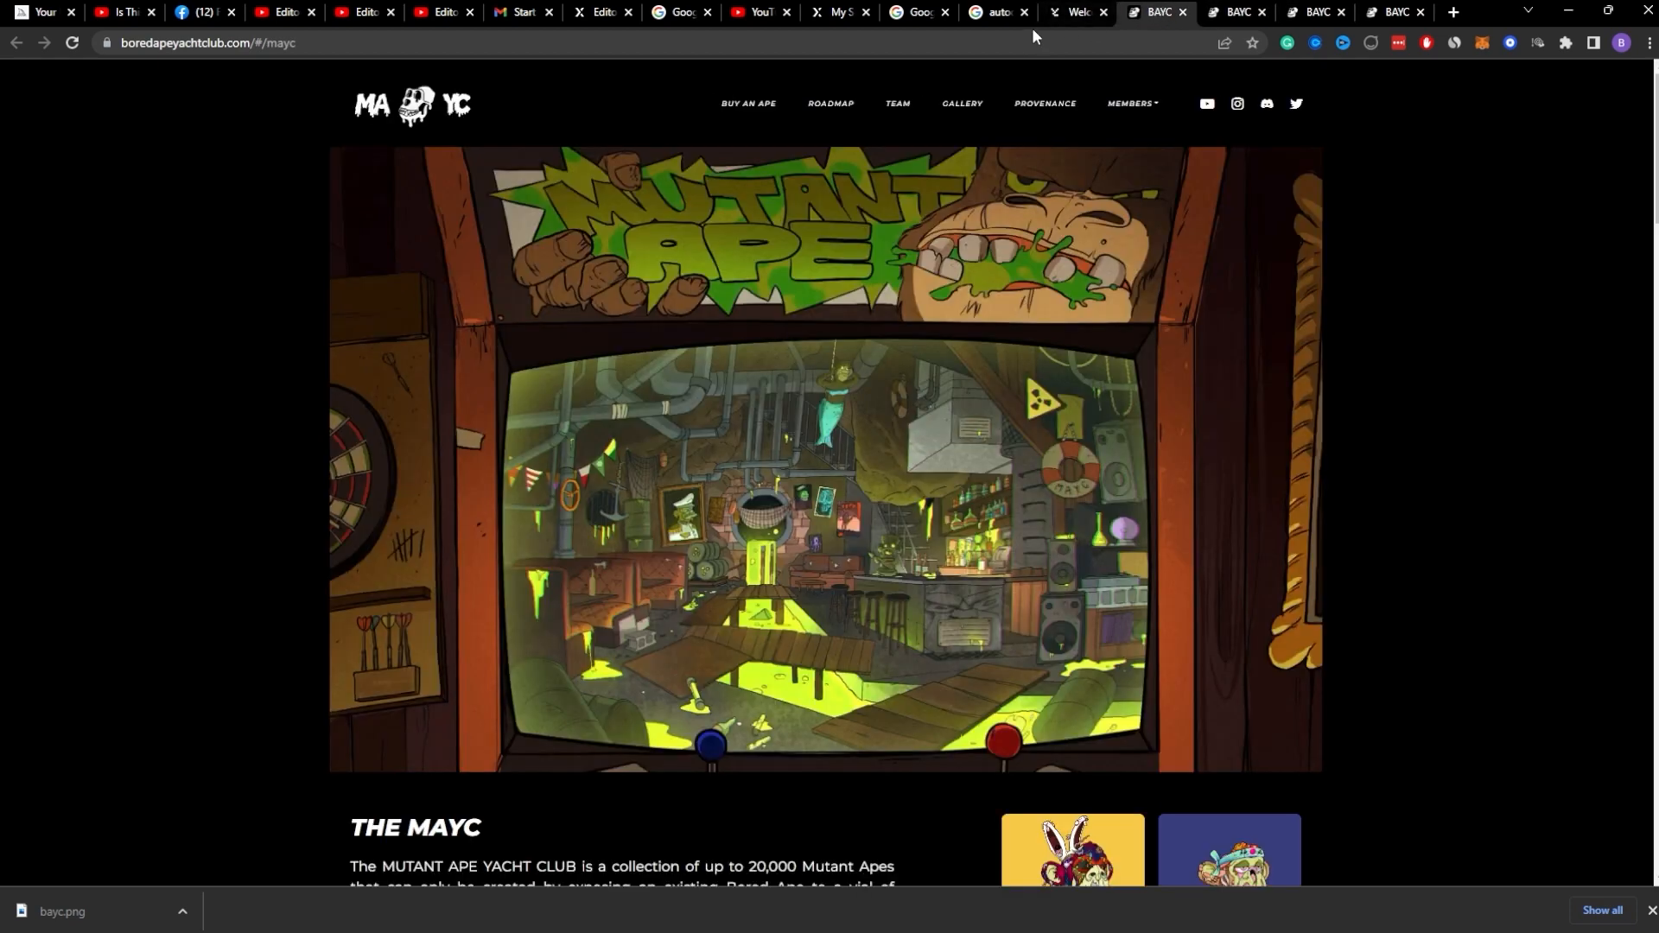
click(1059, 15)
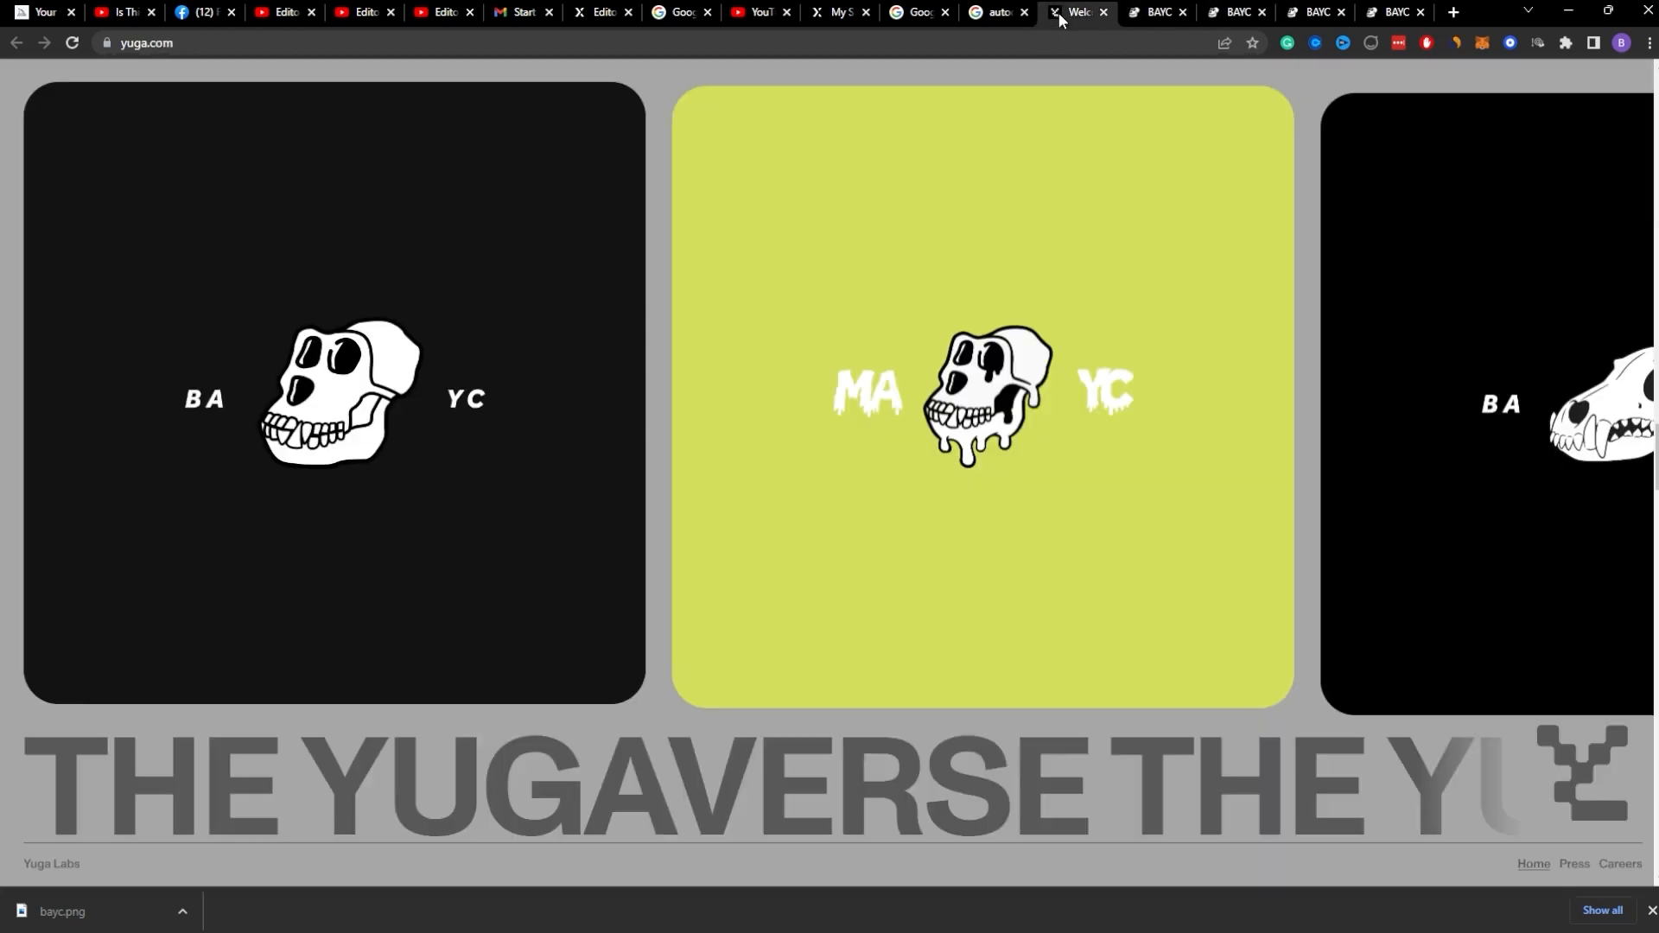